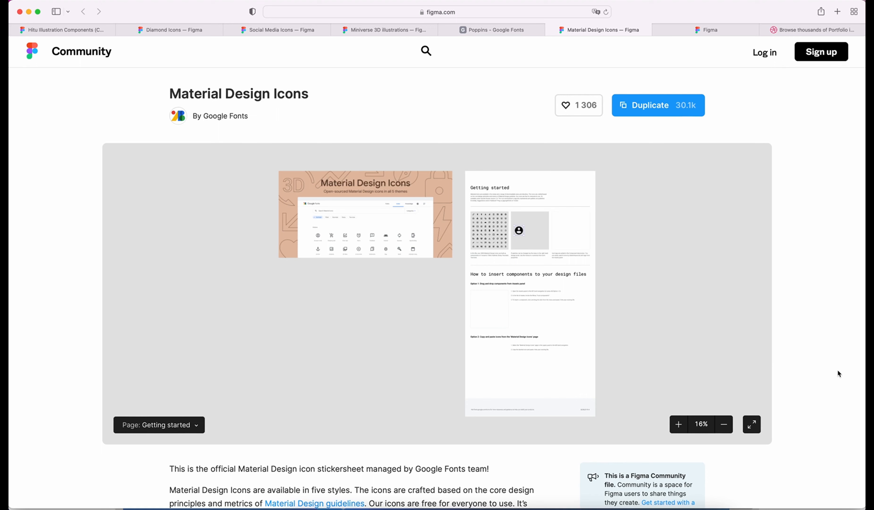
Look over the Scarlab Icons community page, then go back to the Portfolio Web Design file
{"action": "left_click", "coordinate": [704, 31]}
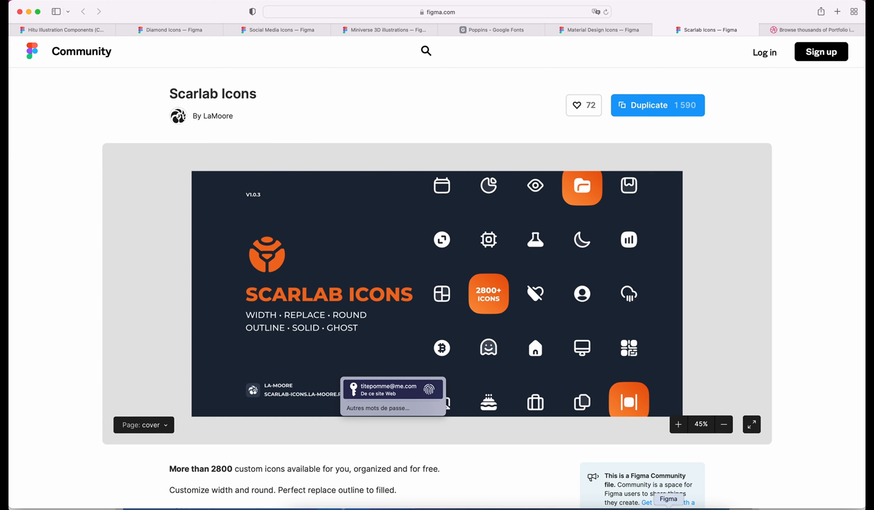
{"action": "left_click", "coordinate": [669, 507]}
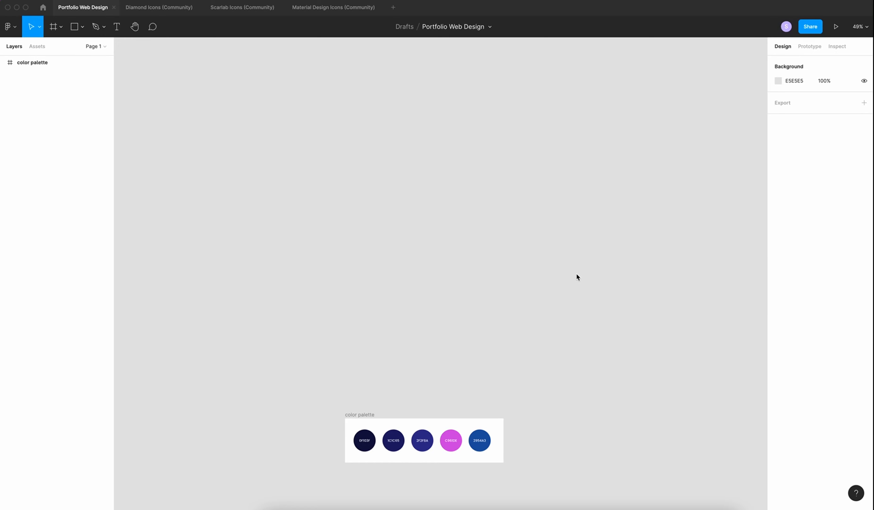
Add a 1440×1024 Desktop frame and fill it with the palette's dark navy 0F103F
{"action": "key", "text": "f"}
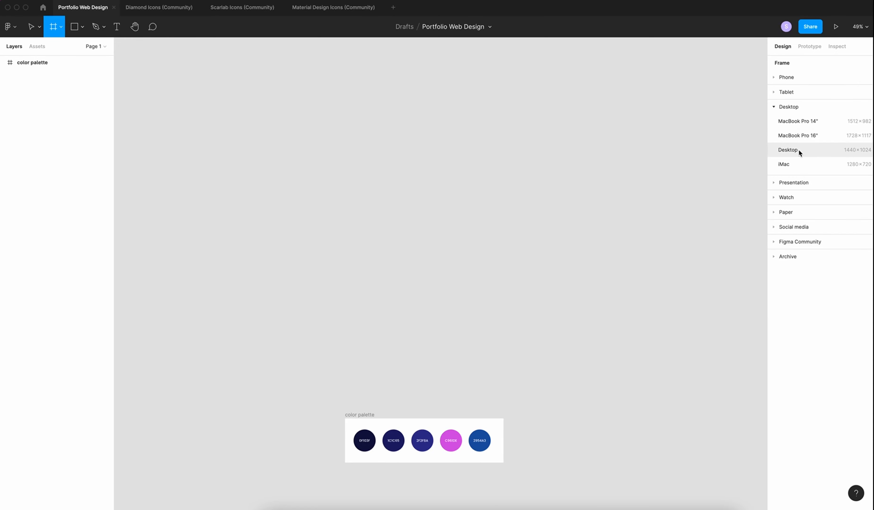
{"action": "left_click", "coordinate": [798, 149]}
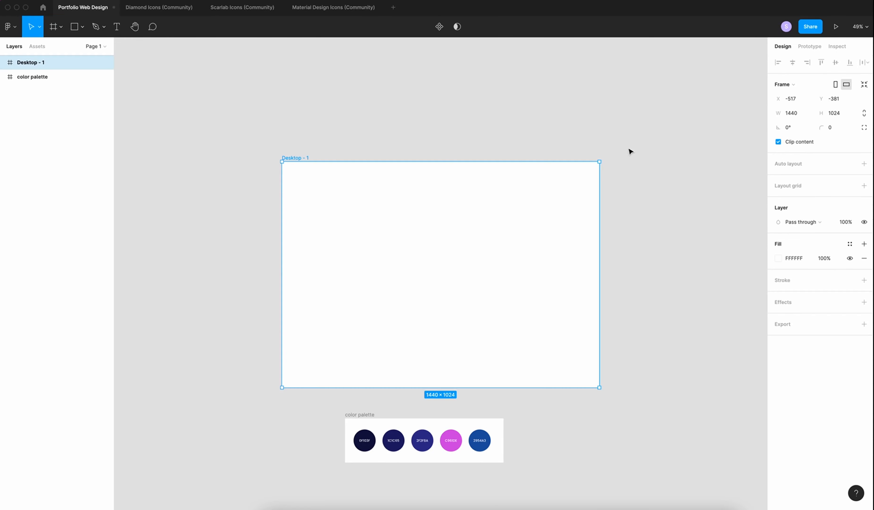
{"action": "left_click", "coordinate": [778, 258]}
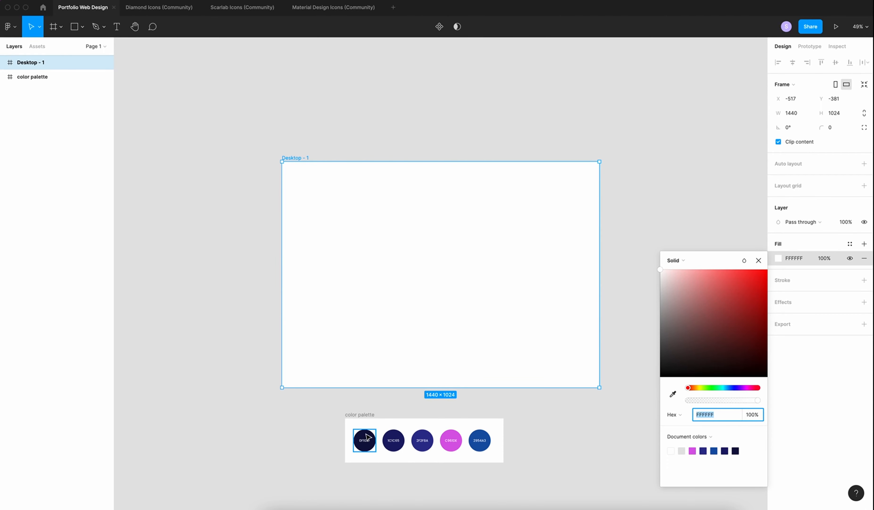
{"action": "key", "text": "i"}
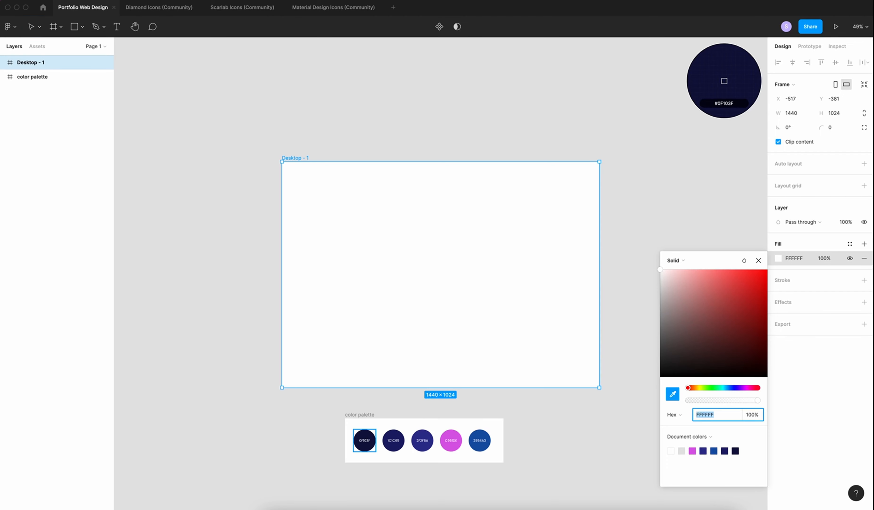
{"action": "left_click", "coordinate": [364, 440]}
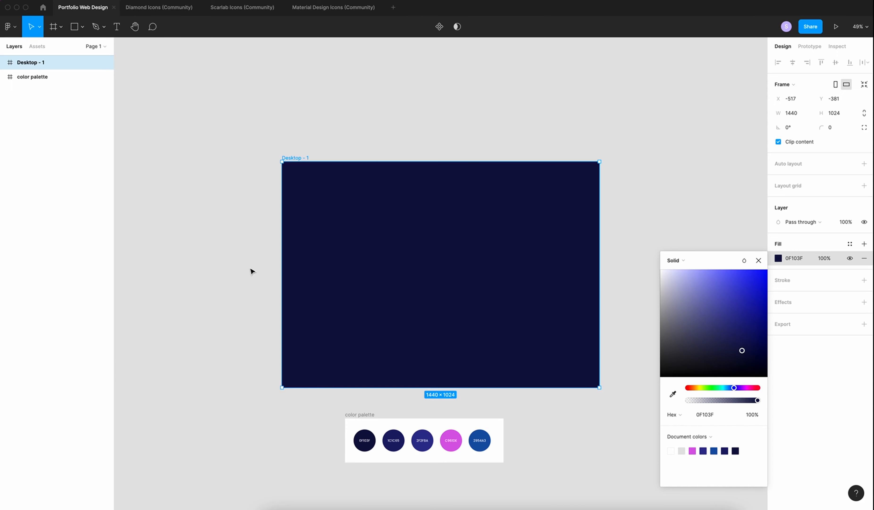
Draw a 1000×1000 ellipse over the frame's lower right
{"action": "key", "text": "o"}
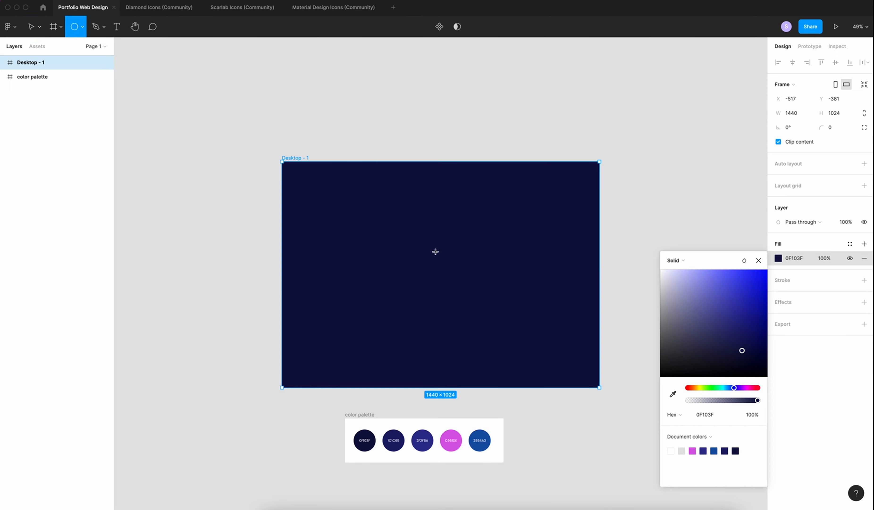
{"action": "left_click_drag", "start_coordinate": [466, 254], "coordinate": [670, 435]}
{"action": "left_click", "coordinate": [801, 104]}
{"action": "type", "text": "1000"}
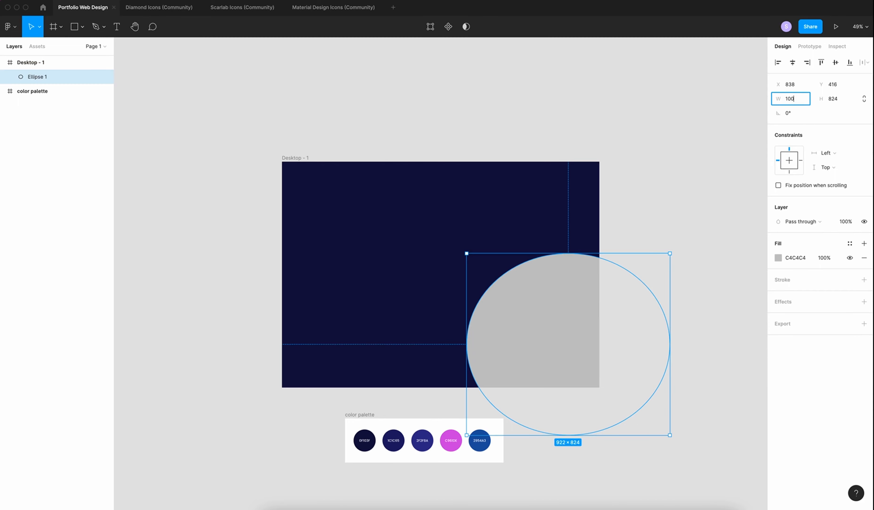
{"action": "key", "text": "Tab"}
{"action": "type", "text": "1000"}
{"action": "key", "text": "Return"}
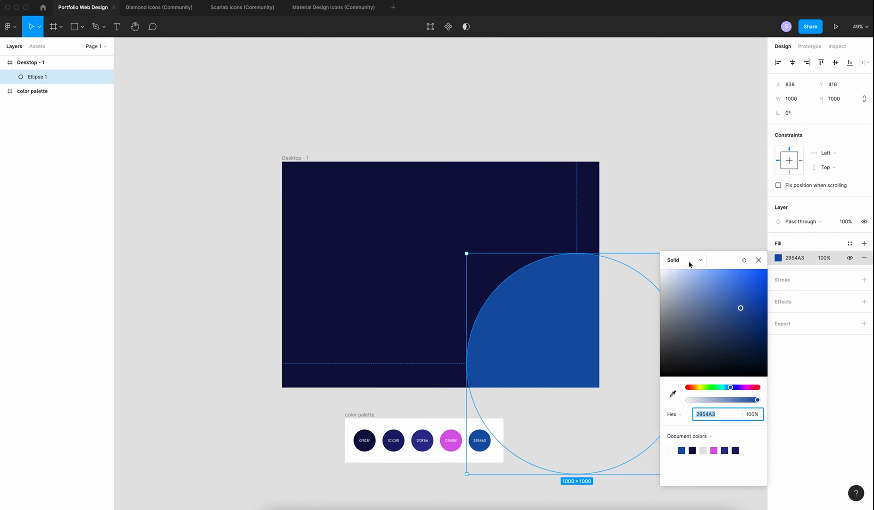
Change the ellipse fill to a 2954A3 radial gradient
{"action": "left_click", "coordinate": [687, 262]}
{"action": "left_click", "coordinate": [686, 281]}
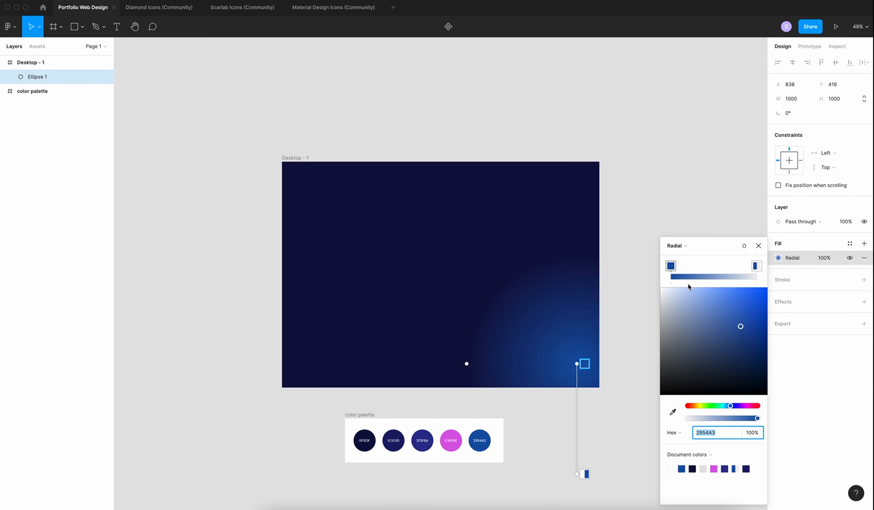
{"action": "left_click", "coordinate": [784, 302]}
Add a layer blur of 200 to the ellipse for a soft glow
{"action": "left_click", "coordinate": [783, 301]}
{"action": "left_click", "coordinate": [801, 315]}
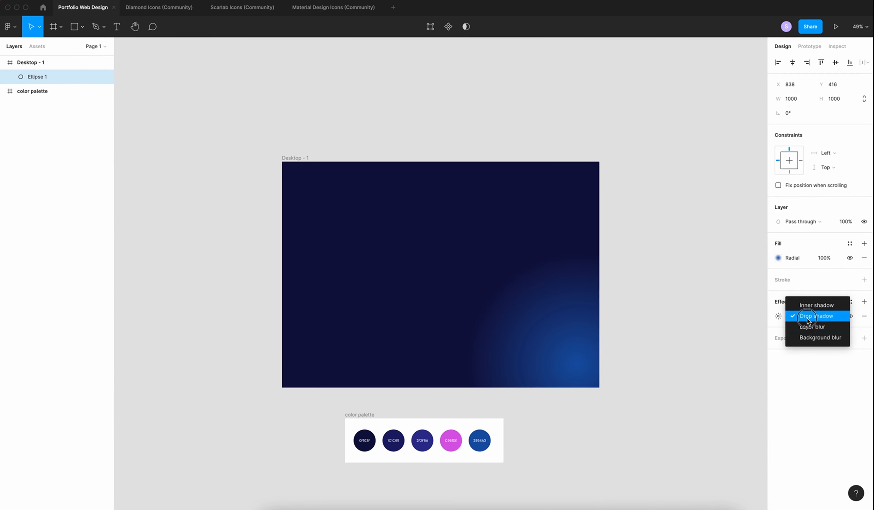
{"action": "left_click", "coordinate": [811, 327]}
{"action": "left_click", "coordinate": [779, 316]}
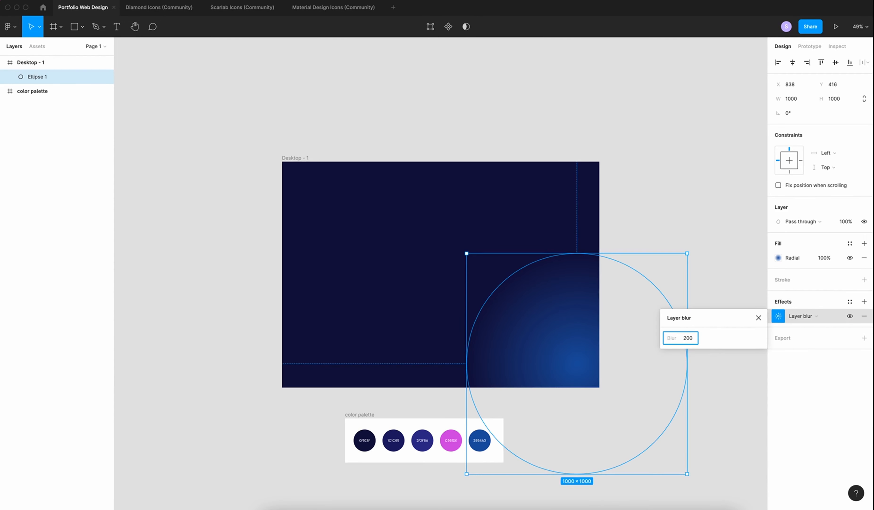
{"action": "key", "text": "Escape"}
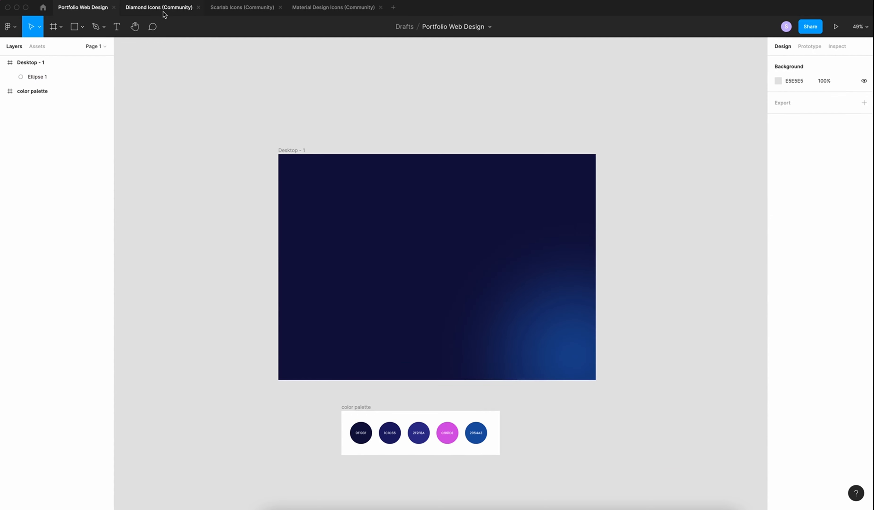
Copy the planet-and-orbit illustration from Diamond Icons and place it in the frame's lower right
{"action": "left_click", "coordinate": [168, 11]}
{"action": "scroll", "coordinate": [692, 160], "scroll_direction": "up", "scroll_amount": 3}
{"action": "scroll", "coordinate": [692, 159], "scroll_direction": "left", "scroll_amount": 3}
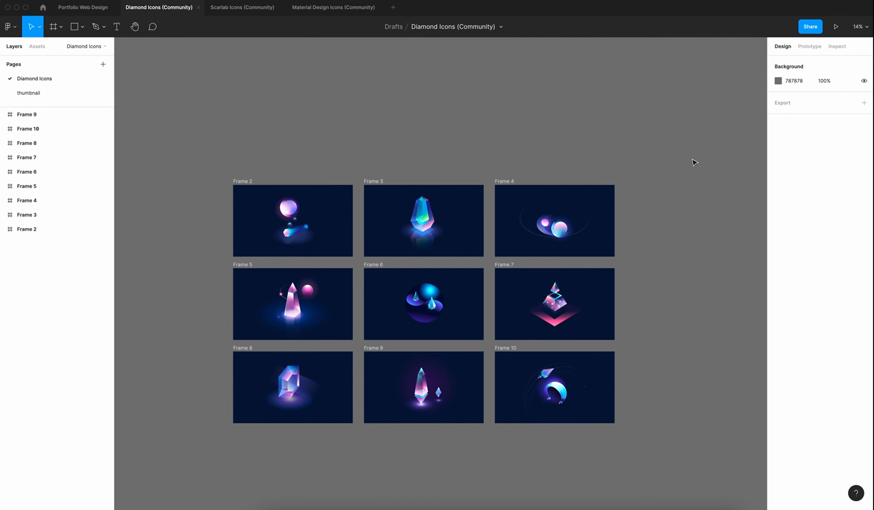
{"action": "left_click", "coordinate": [540, 228]}
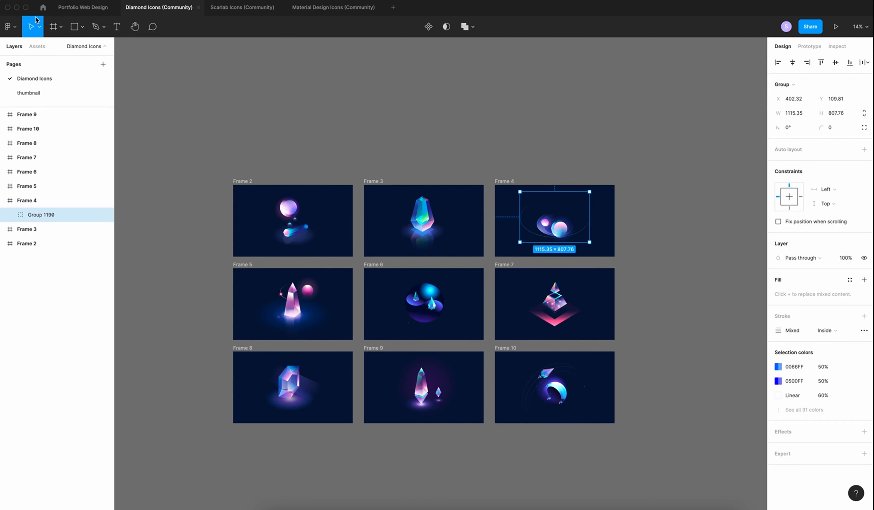
{"action": "left_click", "coordinate": [83, 8]}
{"action": "right_click", "coordinate": [632, 245]}
{"action": "left_click", "coordinate": [656, 254]}
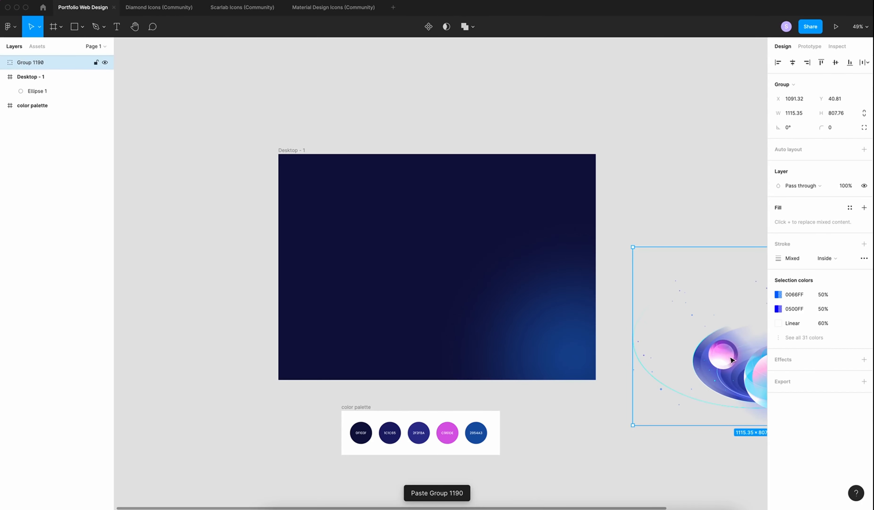
{"action": "left_click_drag", "start_coordinate": [651, 331], "coordinate": [458, 314]}
Move the glow's radial gradient centre onto the planets and stretch it up and right
{"action": "left_click", "coordinate": [37, 91]}
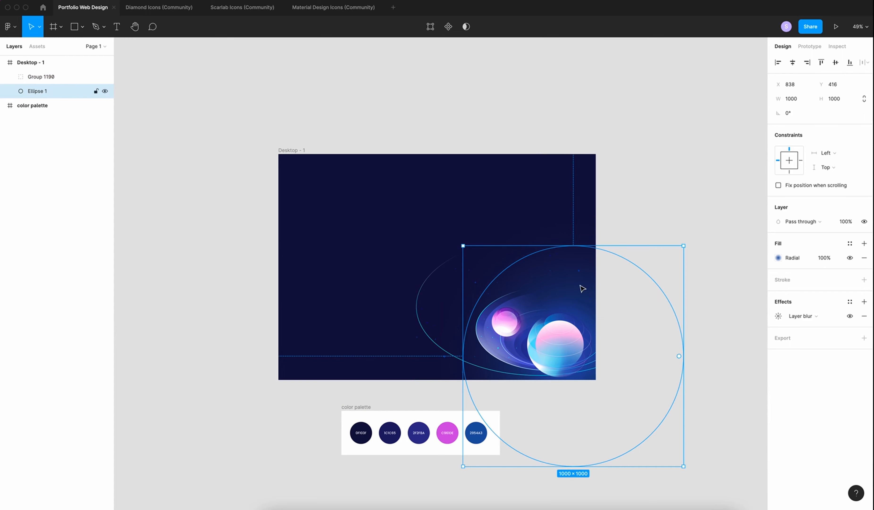
{"action": "left_click", "coordinate": [778, 257]}
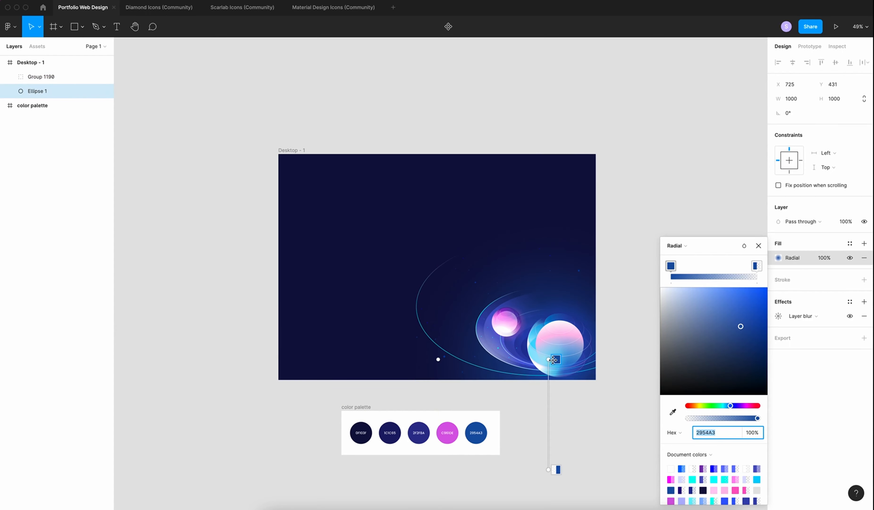
{"action": "left_click_drag", "start_coordinate": [555, 358], "coordinate": [541, 333]}
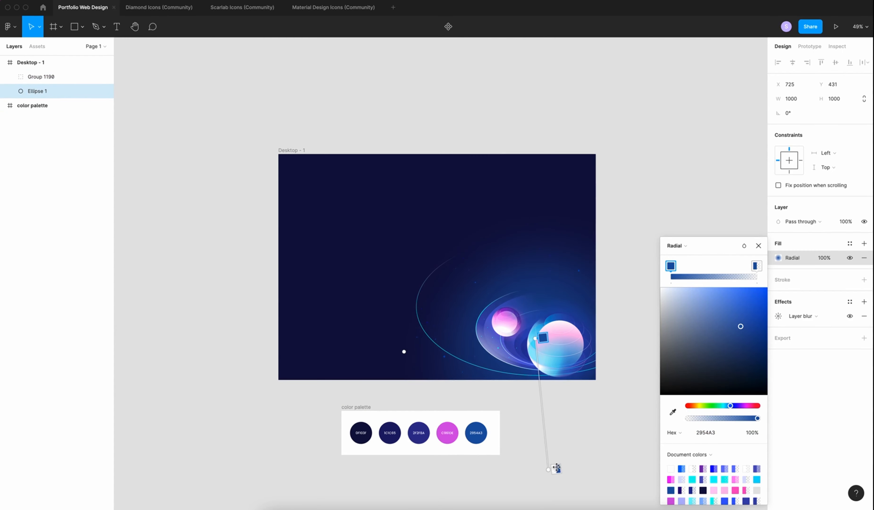
{"action": "left_click_drag", "start_coordinate": [557, 468], "coordinate": [623, 431]}
Paste the sphere group top-left, hide its crystal layers, shrink to 372×437 and snap to 0,0
{"action": "right_click", "coordinate": [319, 207]}
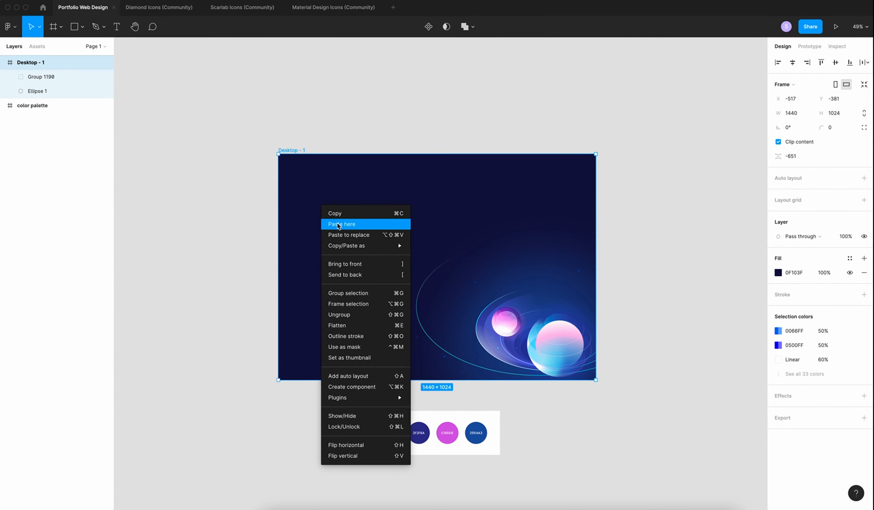
{"action": "left_click", "coordinate": [337, 223]}
{"action": "left_click_drag", "start_coordinate": [373, 261], "coordinate": [321, 205]}
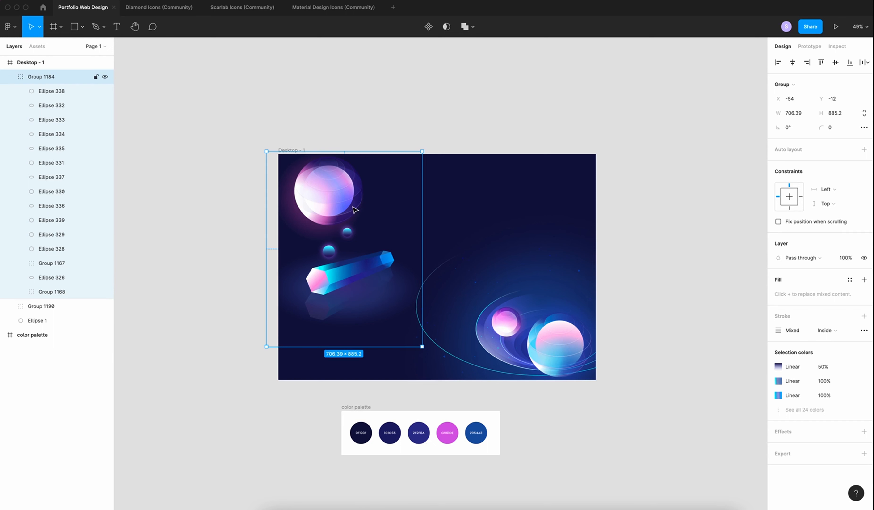
{"action": "left_click_drag", "start_coordinate": [105, 263], "coordinate": [106, 292]}
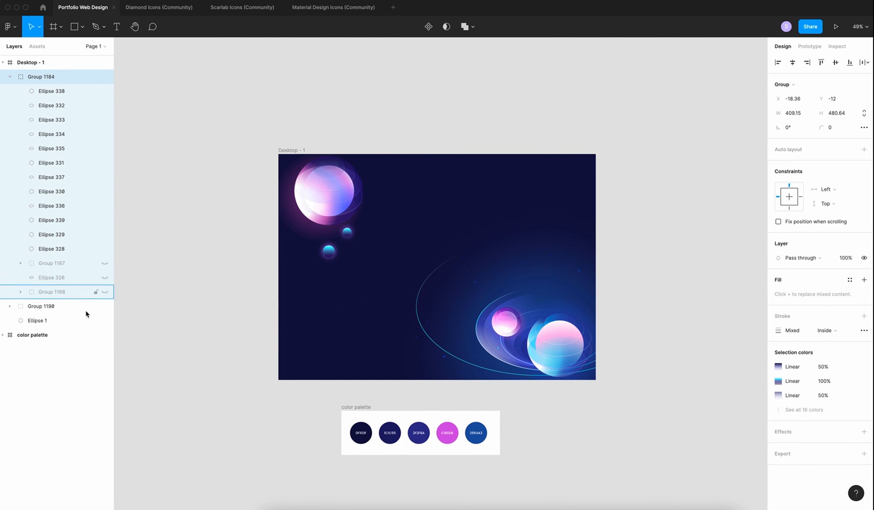
{"action": "left_click", "coordinate": [10, 76]}
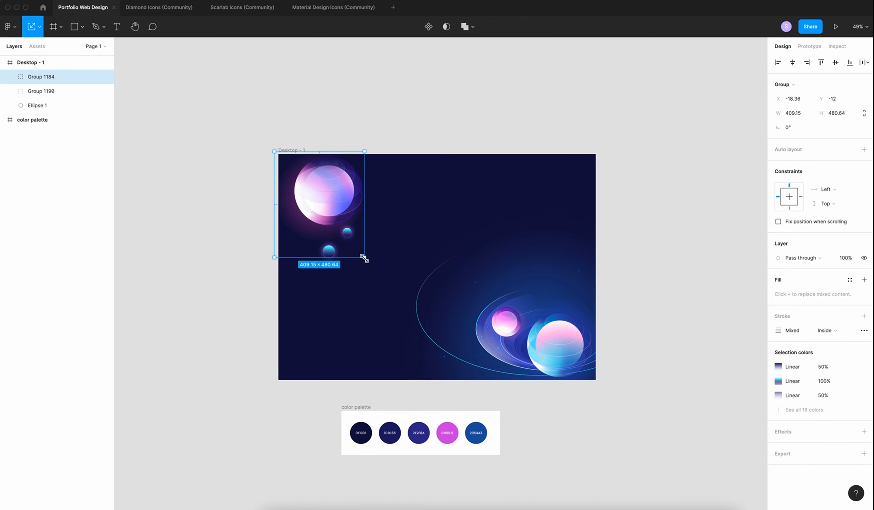
{"action": "left_click_drag", "start_coordinate": [364, 259], "coordinate": [356, 248]}
{"action": "left_click_drag", "start_coordinate": [331, 191], "coordinate": [337, 194]}
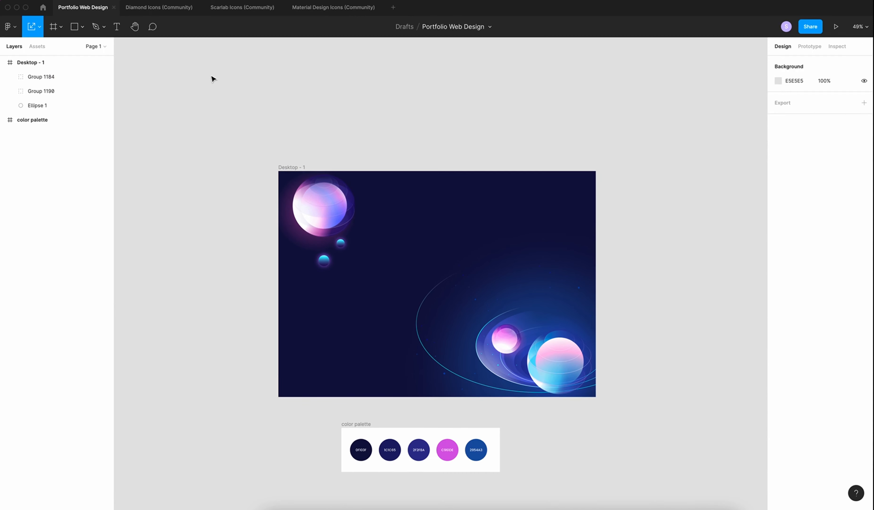
Add a Poppins Bold 60 heading reading 'Creative UI Designer'
{"action": "key", "text": "t"}
{"action": "left_click_drag", "start_coordinate": [368, 246], "coordinate": [500, 308]}
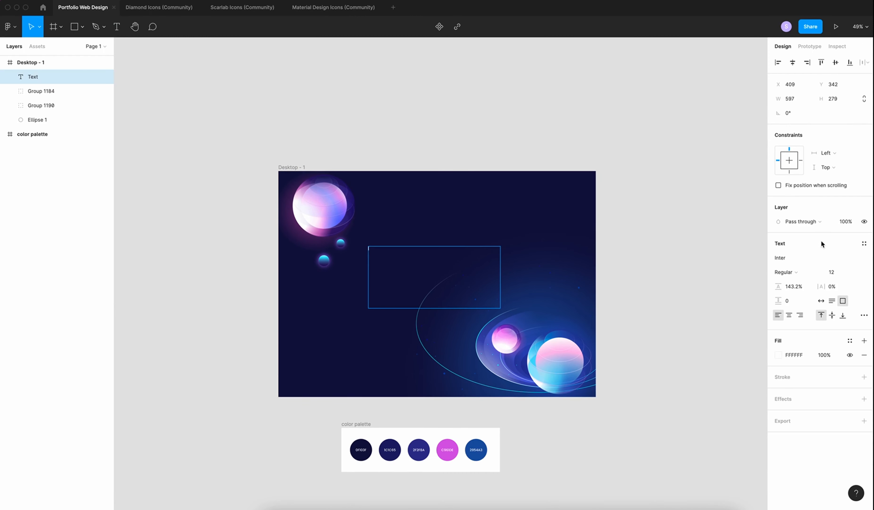
{"action": "left_click", "coordinate": [789, 257]}
{"action": "type", "text": "Poppins"}
{"action": "key", "text": "Tab"}
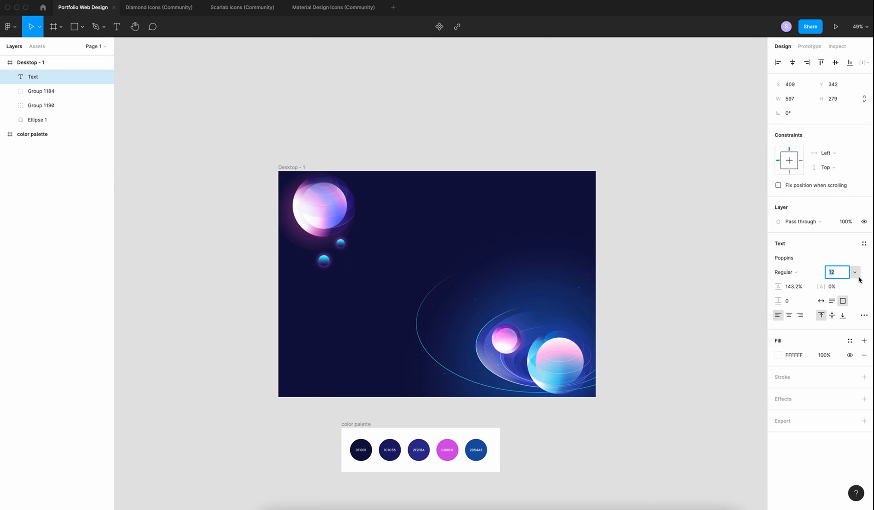
{"action": "type", "text": "60"}
{"action": "left_click", "coordinate": [785, 272]}
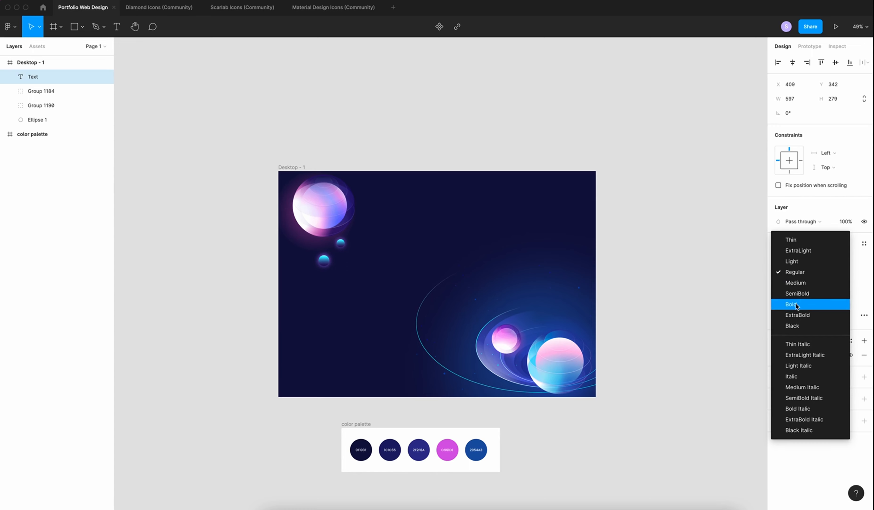
{"action": "left_click", "coordinate": [796, 303]}
{"action": "type", "text": "Creative UI Designer"}
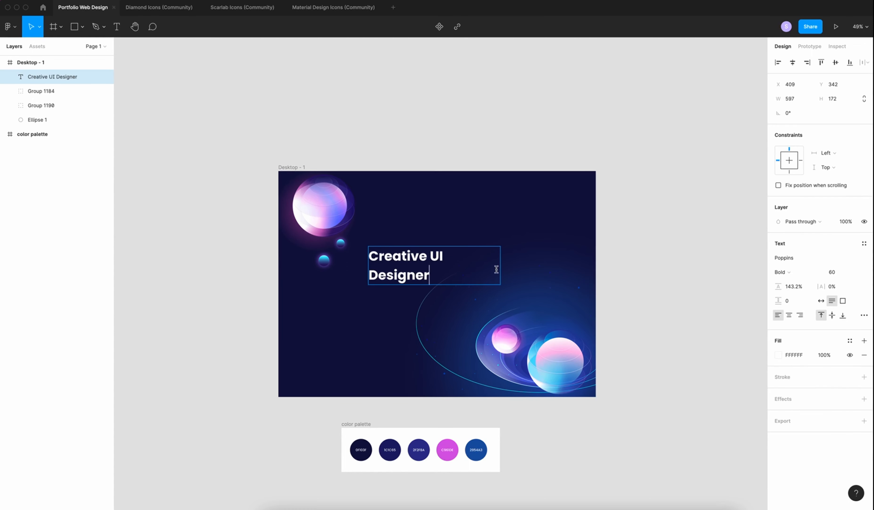
Widen the heading to 720, add the designer's name and 'Based in Montreal' lines, set Auto height
{"action": "left_click_drag", "start_coordinate": [500, 283], "coordinate": [522, 273]}
{"action": "double_click", "coordinate": [499, 258]}
{"action": "left_click", "coordinate": [508, 259]}
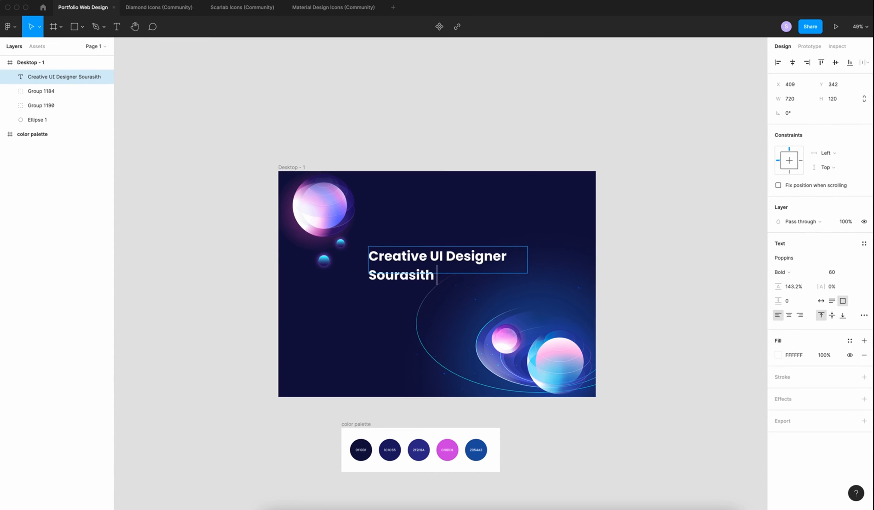
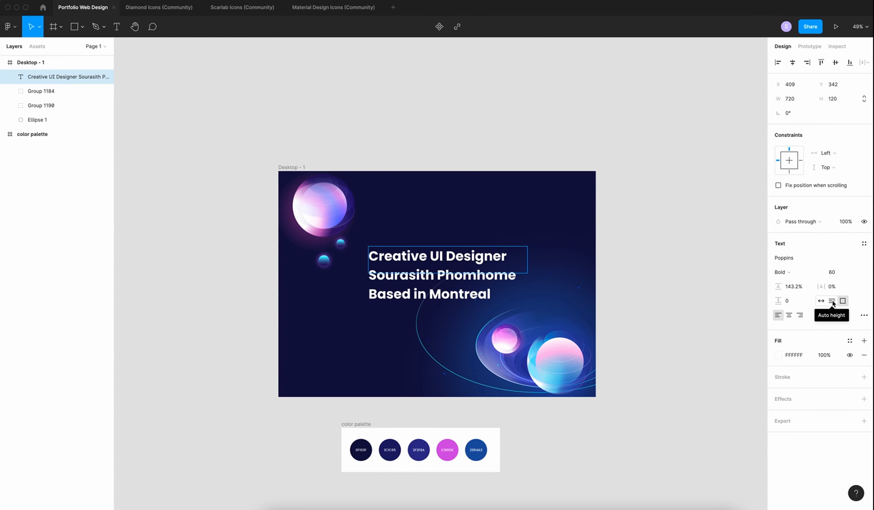
{"action": "left_click", "coordinate": [832, 301]}
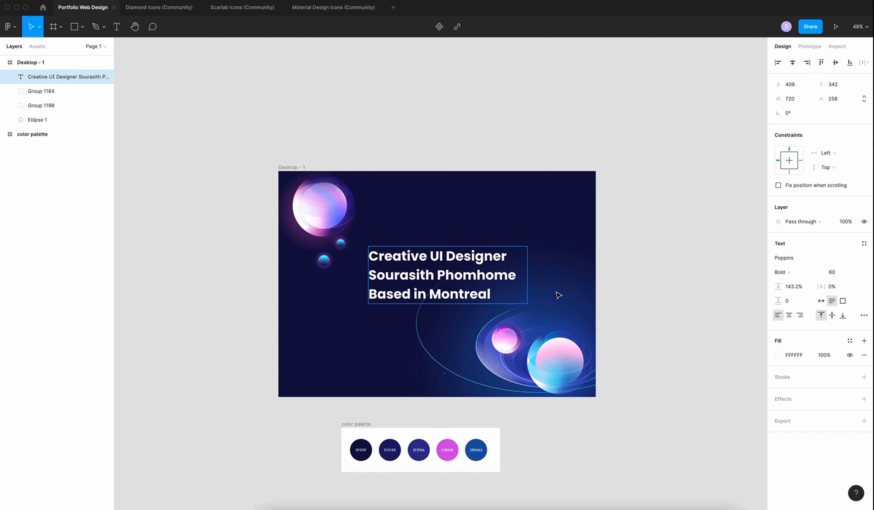
Centre the heading horizontally and vertically within the Desktop frame
{"action": "left_click", "coordinate": [793, 63]}
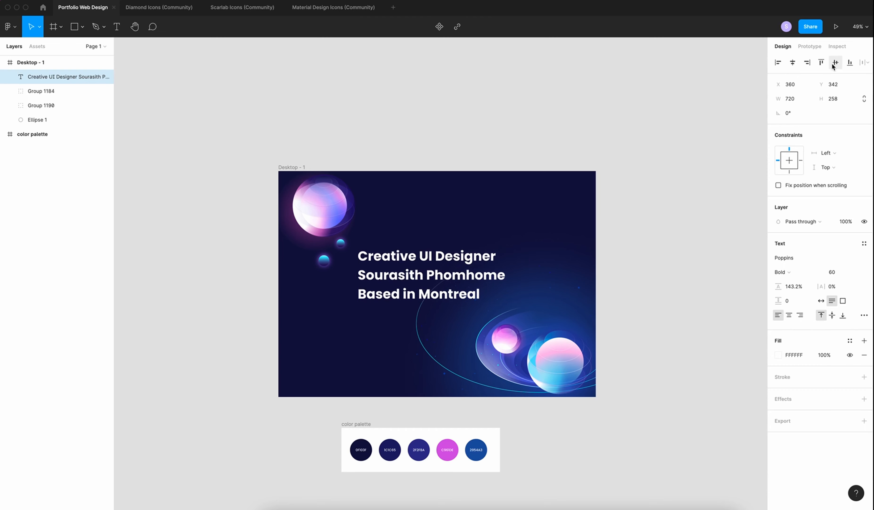
{"action": "left_click", "coordinate": [836, 64]}
{"action": "left_click", "coordinate": [369, 358]}
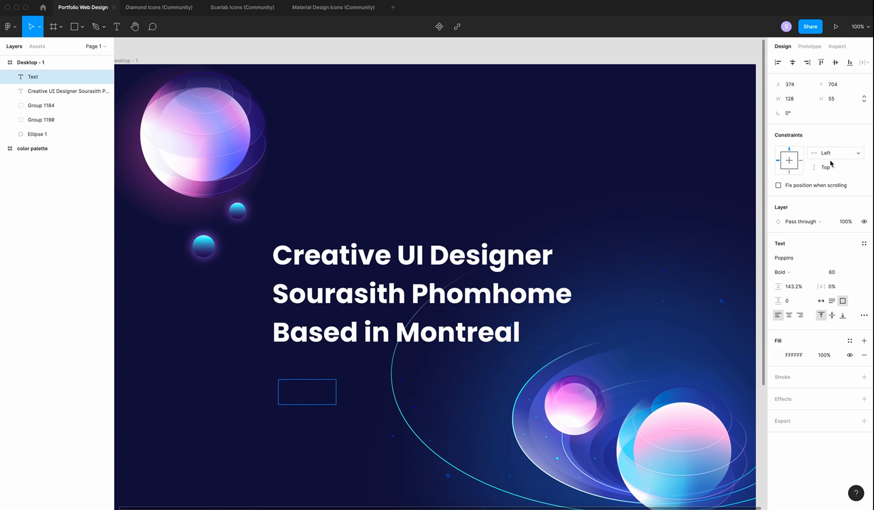
Add centre-aligned 'Hire me' text in Poppins Regular, sized to fit its words
{"action": "left_click", "coordinate": [833, 272]}
{"action": "left_click", "coordinate": [780, 272]}
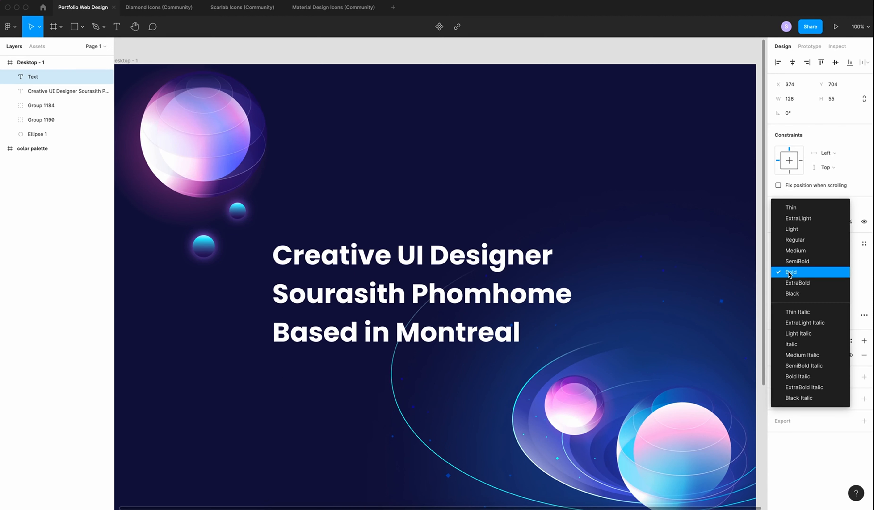
{"action": "left_click", "coordinate": [795, 240]}
{"action": "type", "text": "Hire me"}
{"action": "left_click", "coordinate": [821, 300]}
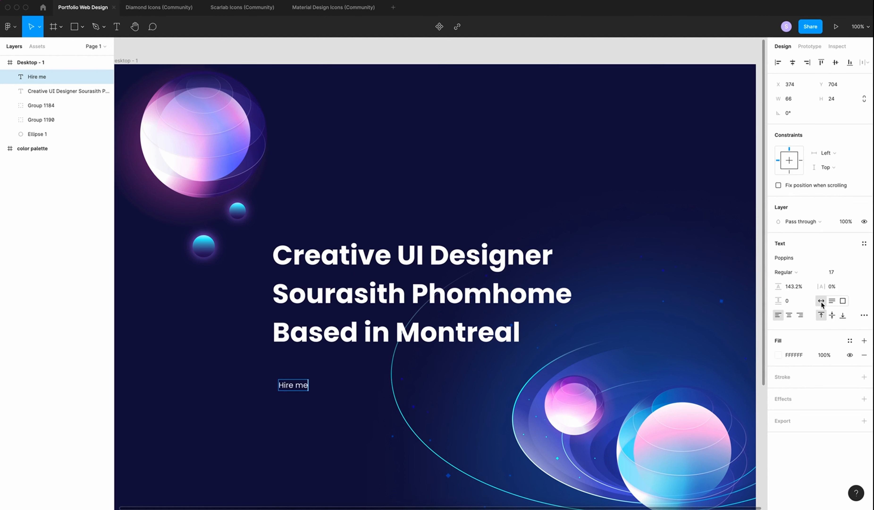
{"action": "left_click", "coordinate": [787, 316]}
Wrap the Hire me text in an auto layout frame with a 30% white fill
{"action": "right_click", "coordinate": [296, 385]}
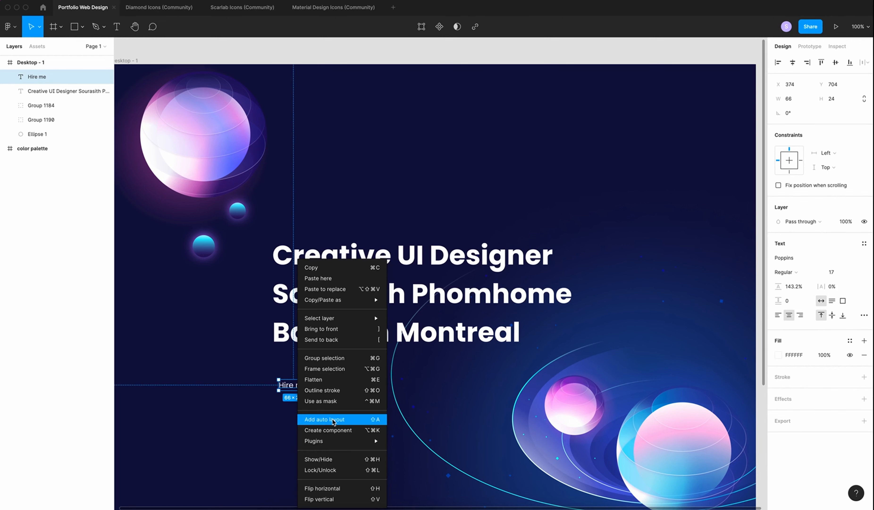
{"action": "left_click", "coordinate": [332, 422]}
{"action": "scroll", "coordinate": [524, 368], "scroll_direction": "down", "scroll_amount": 1}
{"action": "left_click", "coordinate": [864, 309]}
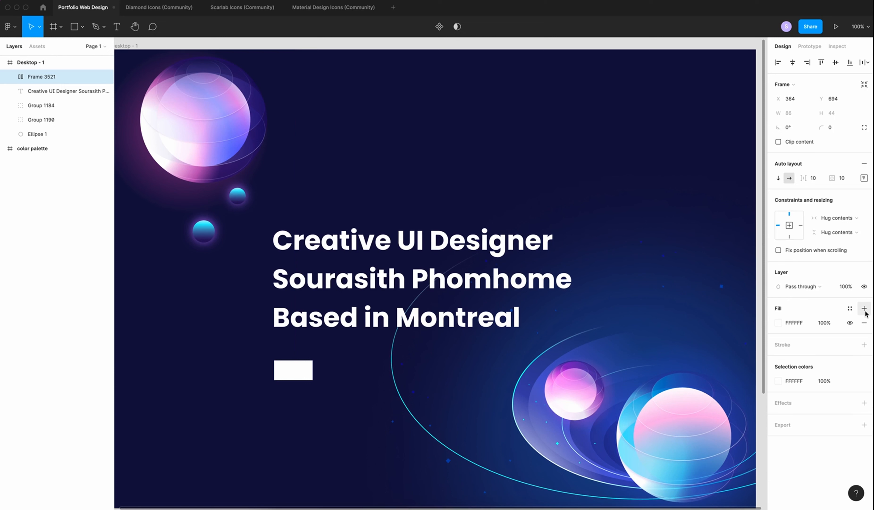
{"action": "left_click", "coordinate": [835, 325]}
{"action": "type", "text": "30"}
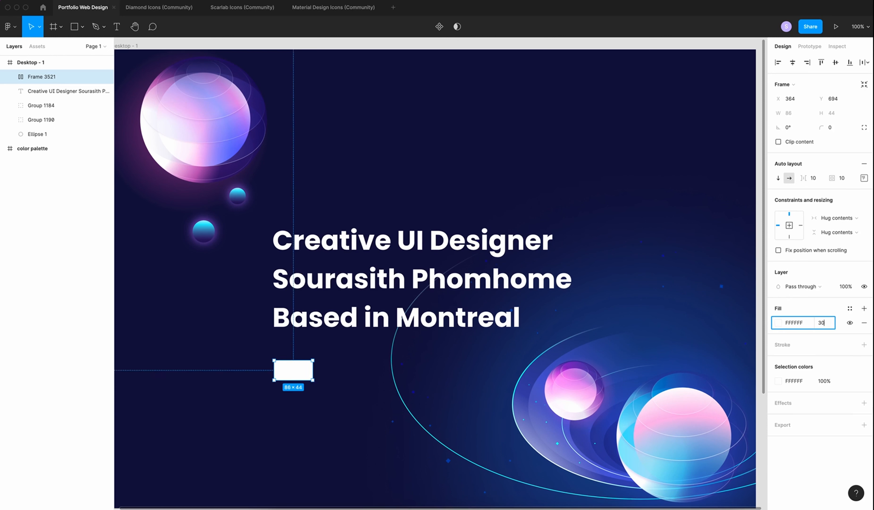
{"action": "key", "text": "Return"}
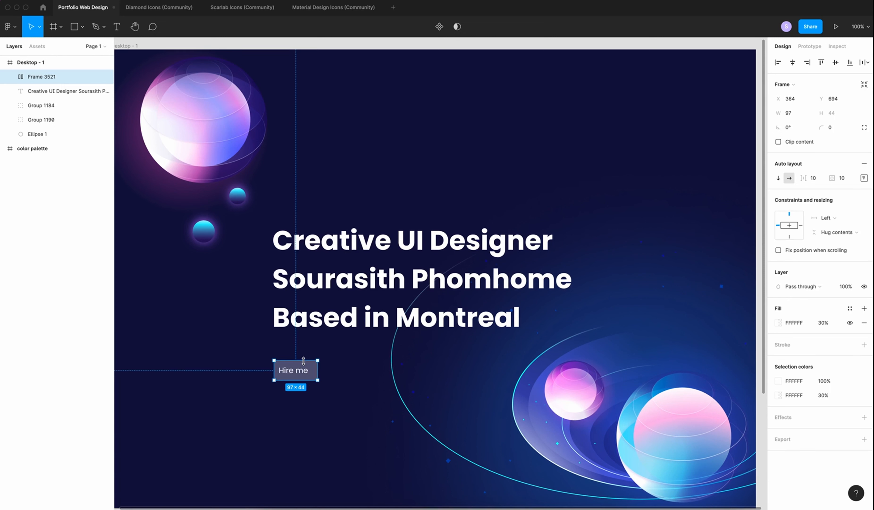
Size the button frame to 200×50 with the Hire me label centred inside
{"action": "left_click_drag", "start_coordinate": [305, 359], "coordinate": [305, 354]}
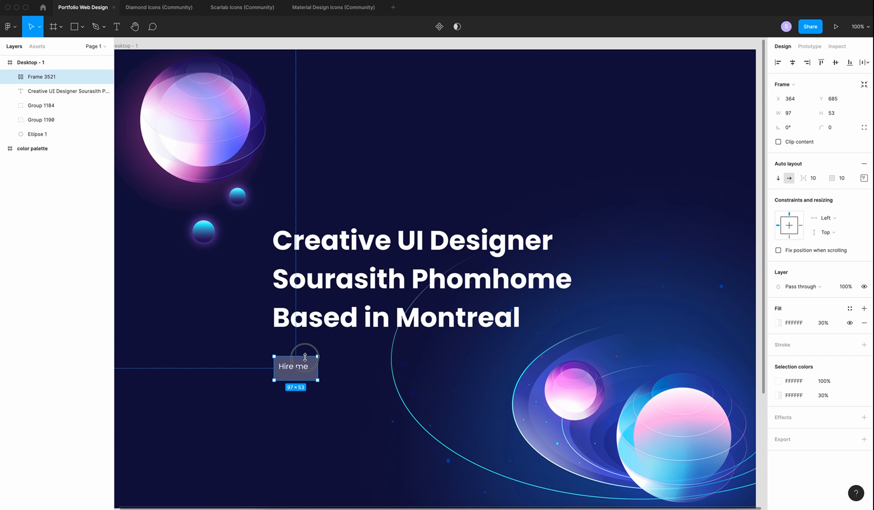
{"action": "left_click", "coordinate": [802, 115]}
{"action": "type", "text": "2"}
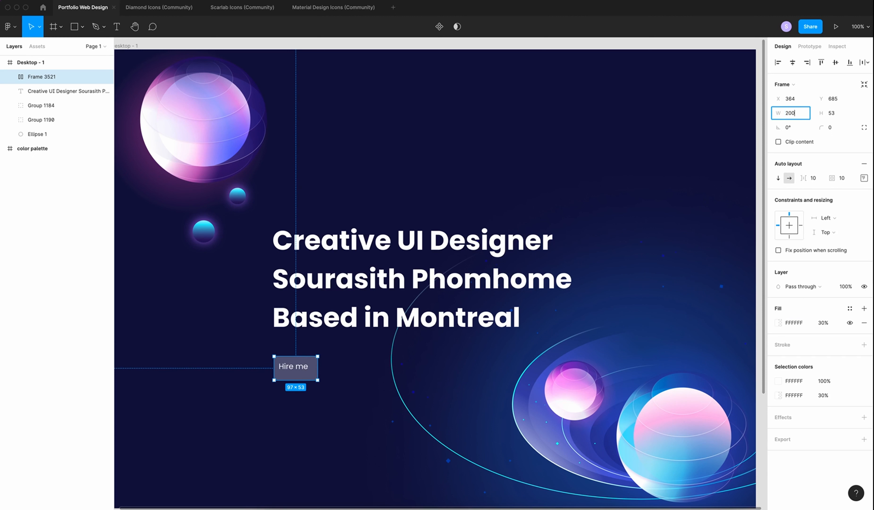
{"action": "type", "text": "00"}
{"action": "key", "text": "Tab"}
{"action": "type", "text": "5"}
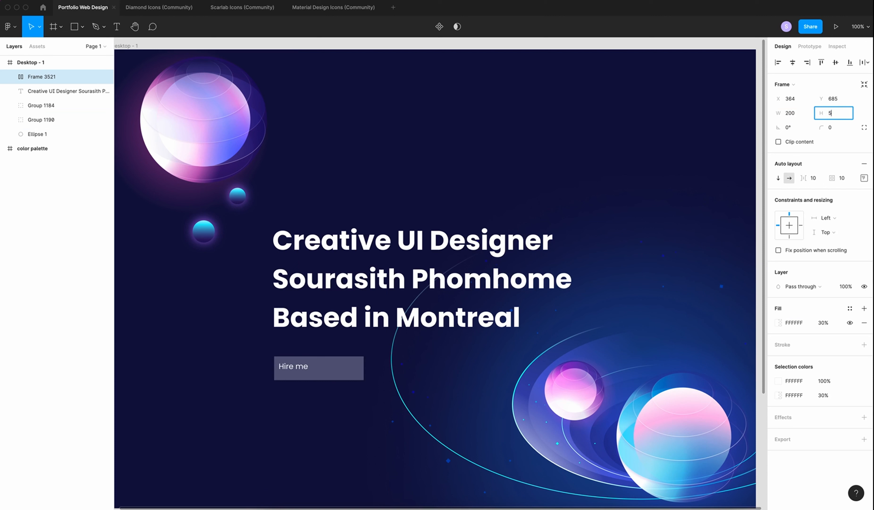
{"action": "type", "text": "0"}
{"action": "key", "text": "Return"}
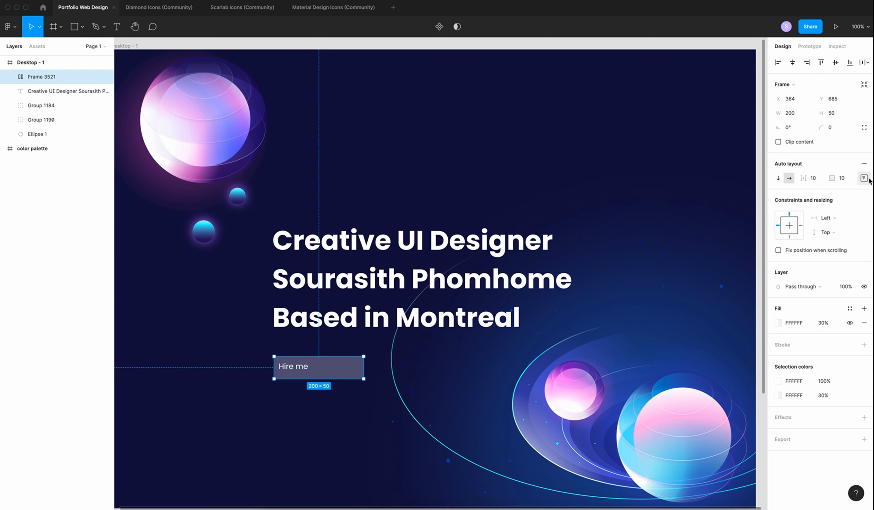
{"action": "left_click", "coordinate": [867, 179]}
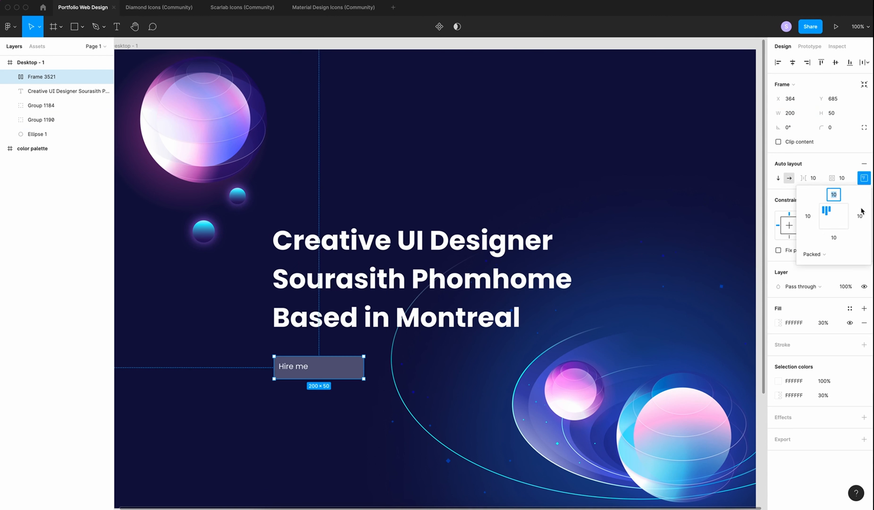
{"action": "left_click", "coordinate": [836, 218]}
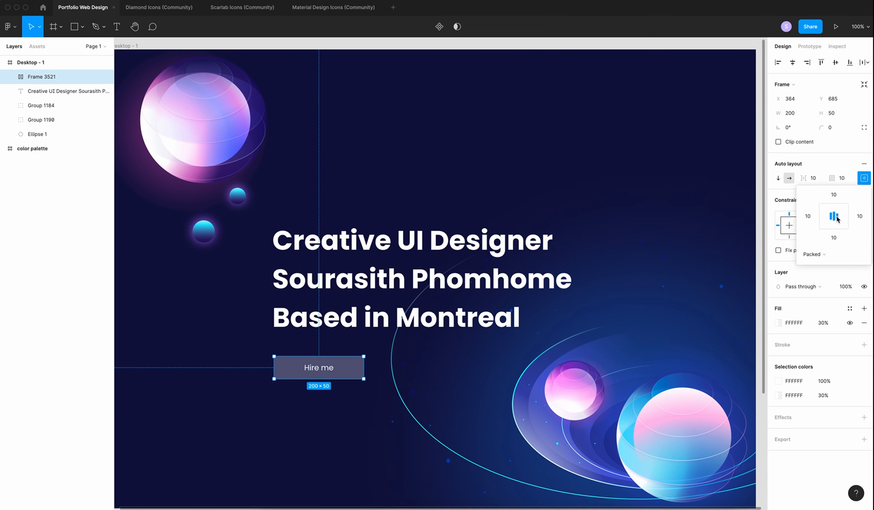
Round the button corners to 30 and add a linear-gradient stroke starting in white
{"action": "left_click", "coordinate": [837, 129]}
{"action": "key", "text": "Return"}
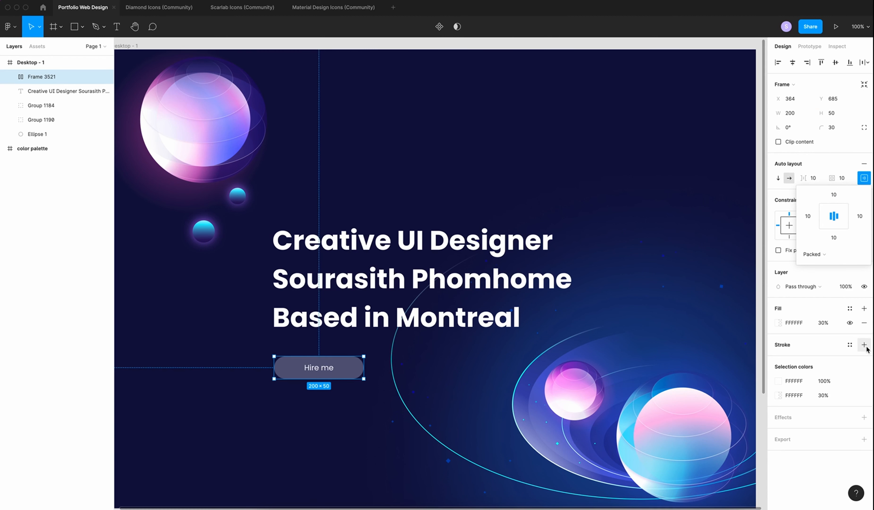
{"action": "left_click", "coordinate": [866, 346]}
{"action": "left_click", "coordinate": [778, 358]}
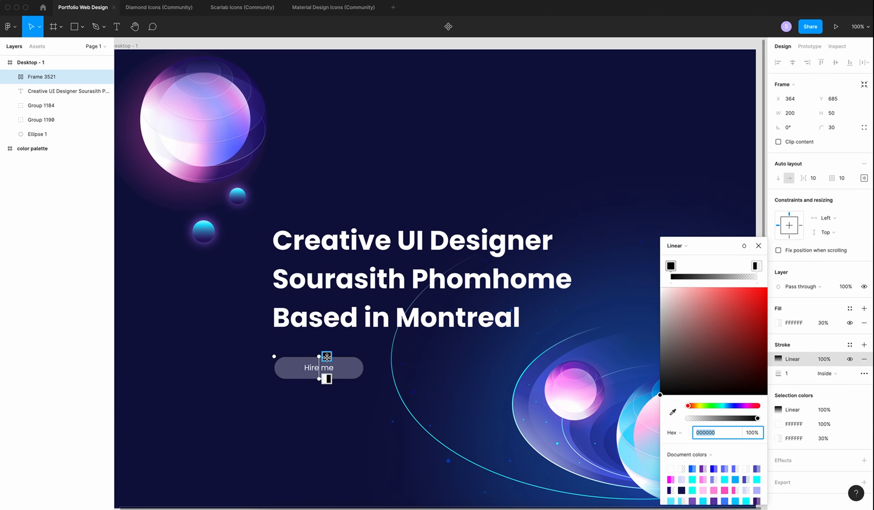
{"action": "left_click_drag", "start_coordinate": [318, 357], "coordinate": [314, 353]}
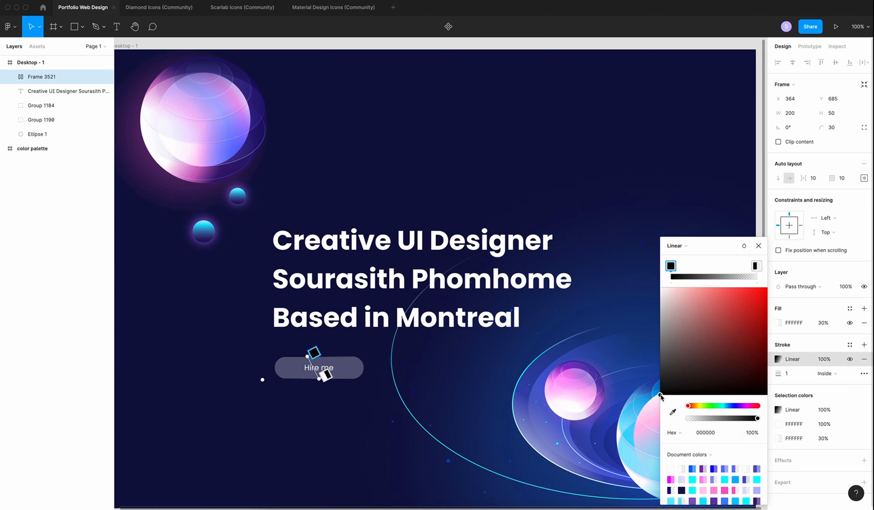
{"action": "left_click_drag", "start_coordinate": [661, 396], "coordinate": [660, 287]}
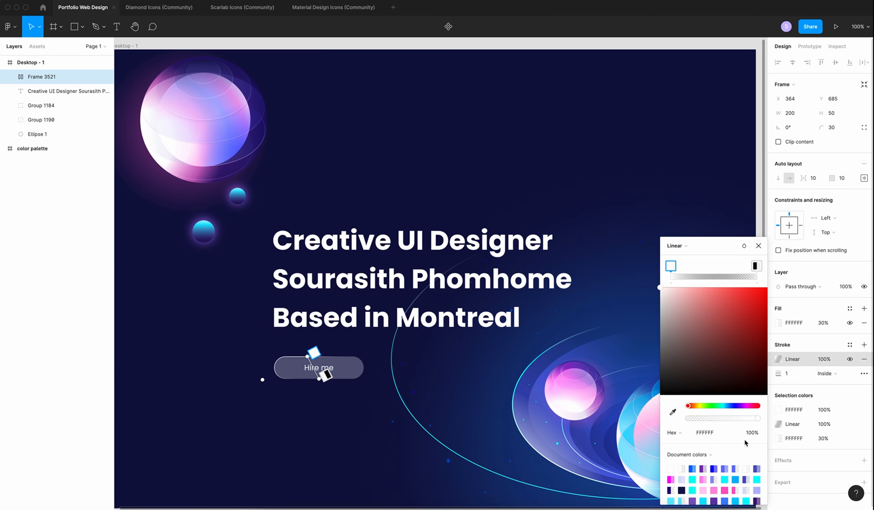
Set the stroke gradient stops to white at 60% and black at 100% opacity
{"action": "left_click", "coordinate": [756, 432]}
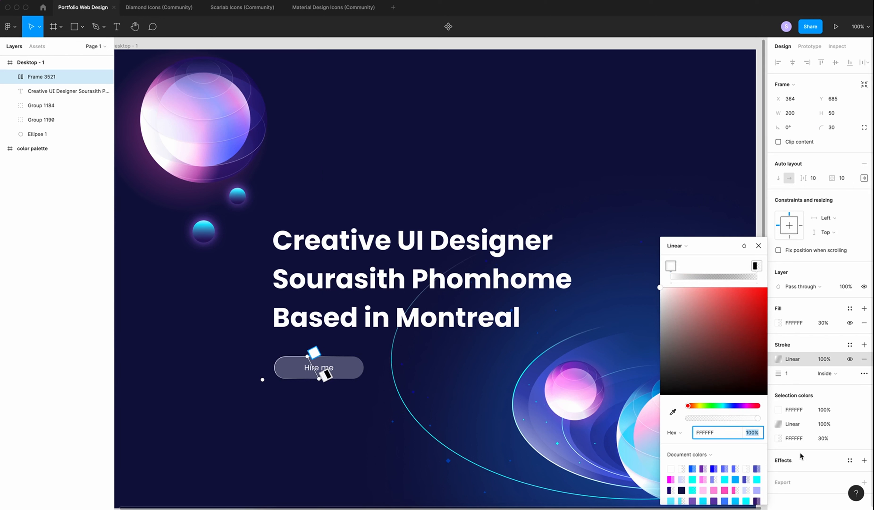
{"action": "type", "text": "60"}
{"action": "key", "text": "Return"}
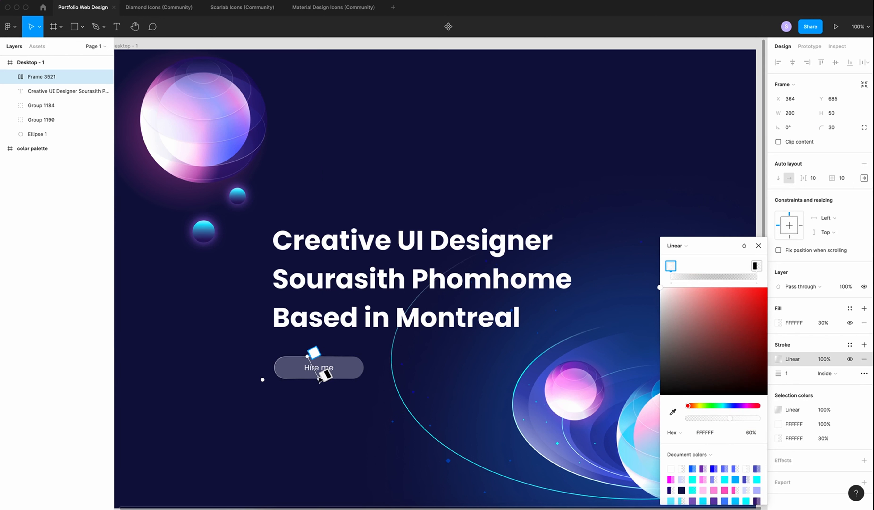
{"action": "left_click", "coordinate": [324, 376]}
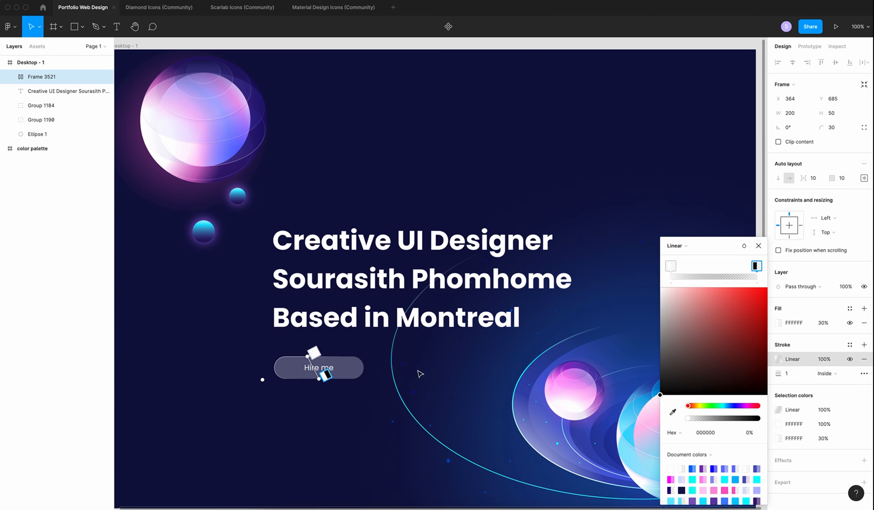
{"action": "left_click", "coordinate": [756, 433]}
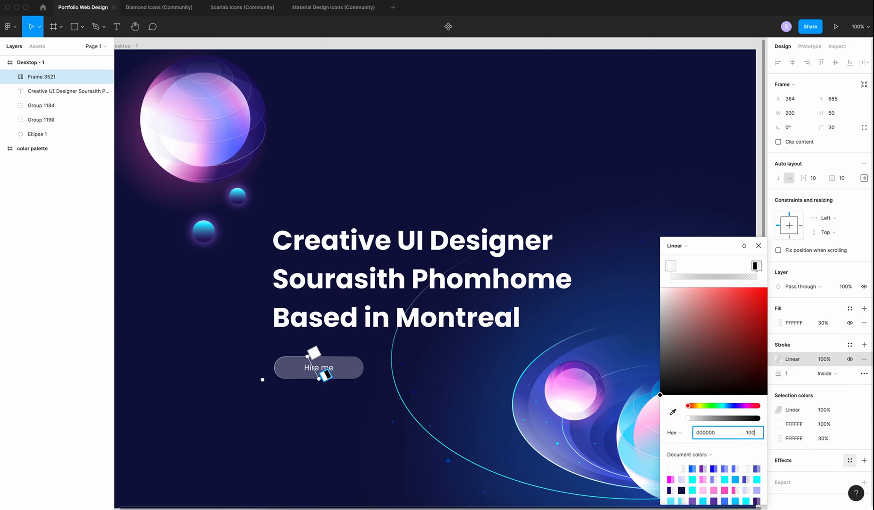
{"action": "key", "text": "Return"}
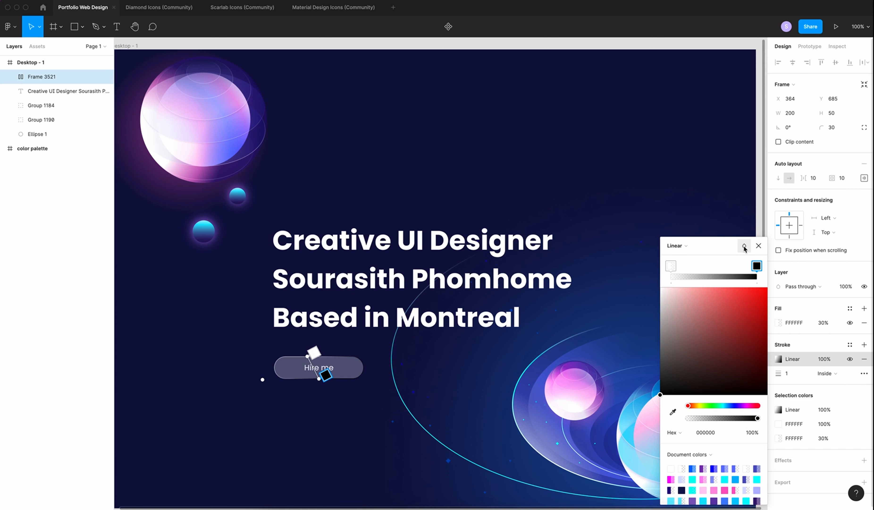
Blend the stroke gradient as Overlay and run it diagonally across the button
{"action": "left_click", "coordinate": [744, 247]}
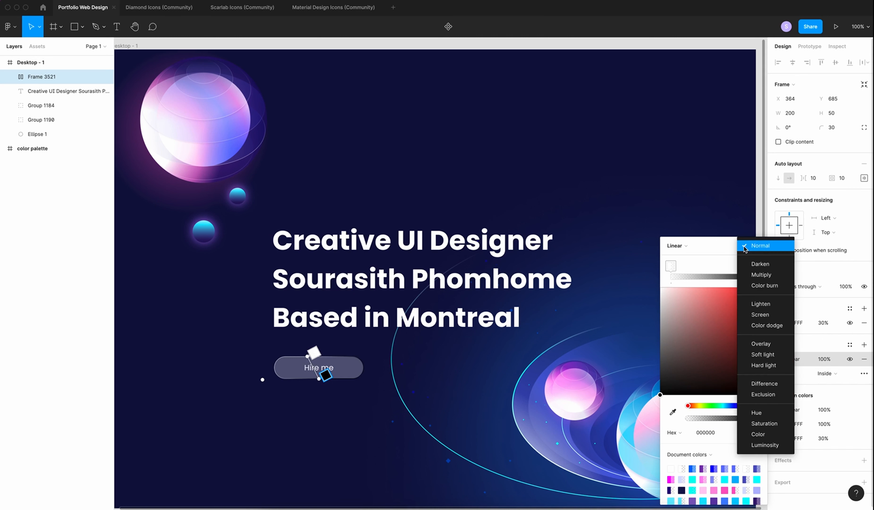
{"action": "left_click", "coordinate": [763, 346]}
{"action": "scroll", "coordinate": [299, 359], "scroll_direction": "up", "scroll_amount": 5}
{"action": "left_click", "coordinate": [335, 344]}
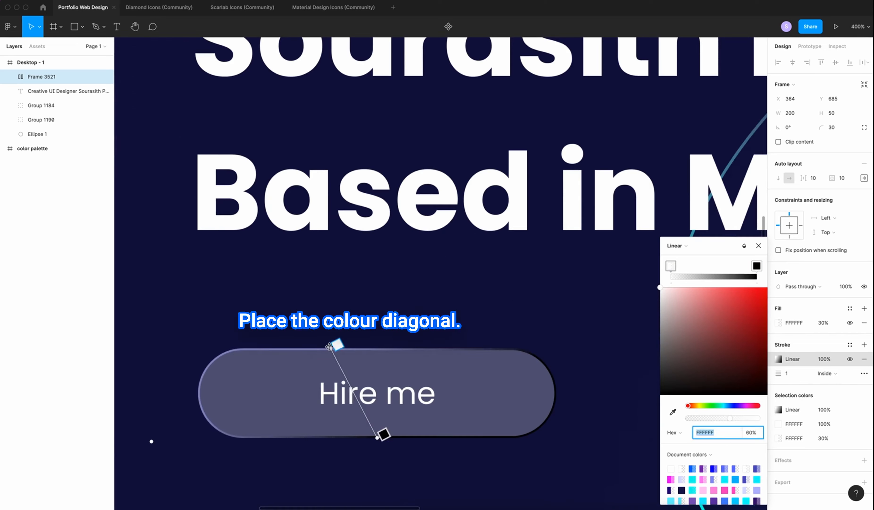
{"action": "left_click_drag", "start_coordinate": [330, 348], "coordinate": [252, 348]}
{"action": "left_click_drag", "start_coordinate": [378, 438], "coordinate": [538, 438]}
{"action": "left_click", "coordinate": [603, 443]}
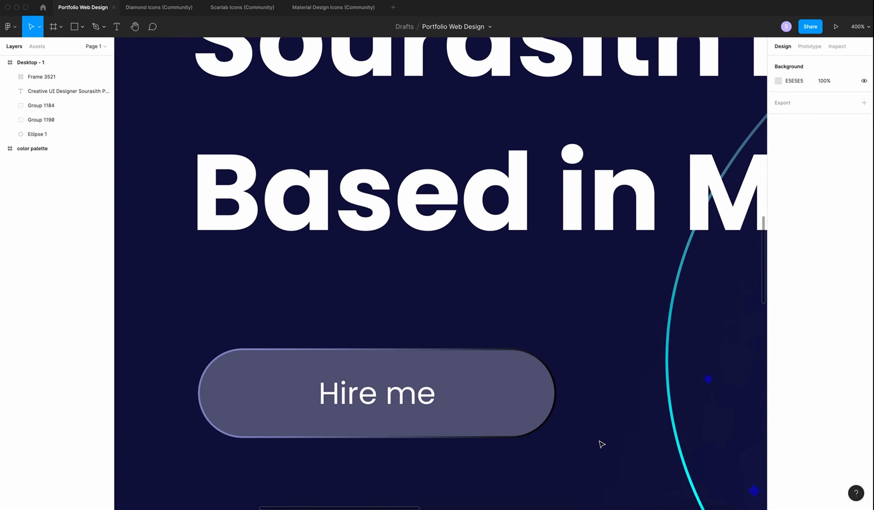
Rename the button frame layer to 'Hire me button'
{"action": "scroll", "coordinate": [602, 443], "scroll_direction": "right", "scroll_amount": 5}
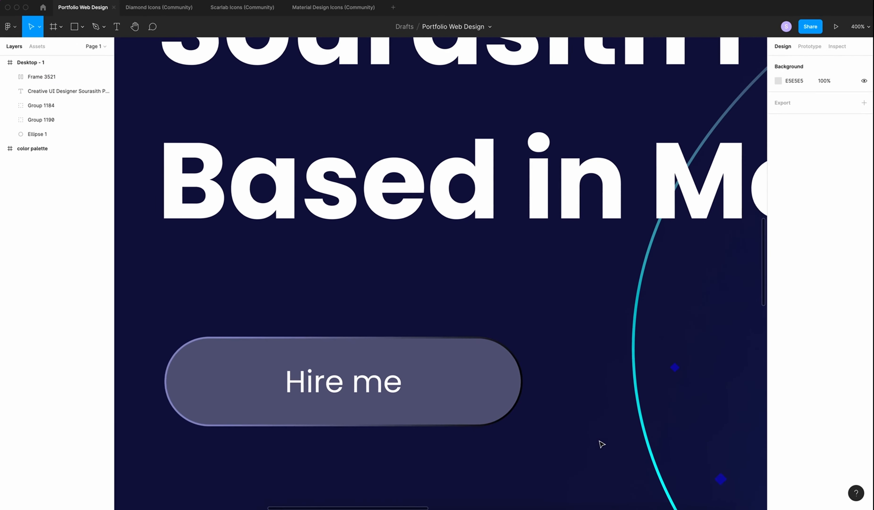
{"action": "left_click", "coordinate": [410, 386]}
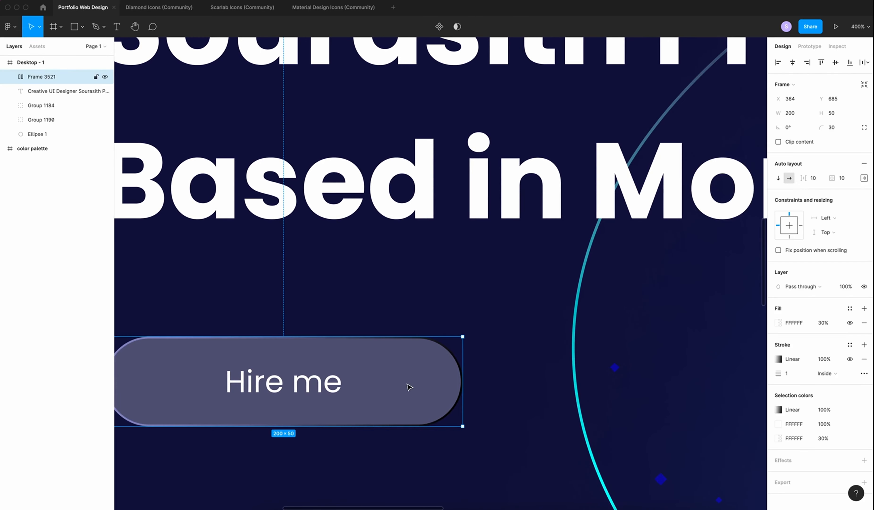
{"action": "scroll", "coordinate": [302, 334], "scroll_direction": "left", "scroll_amount": 3}
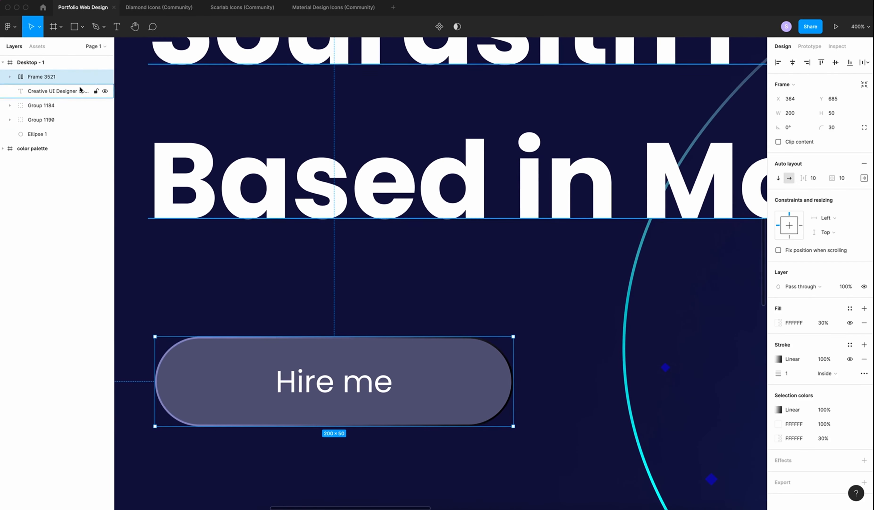
{"action": "double_click", "coordinate": [40, 77]}
{"action": "type", "text": "Hire me button"}
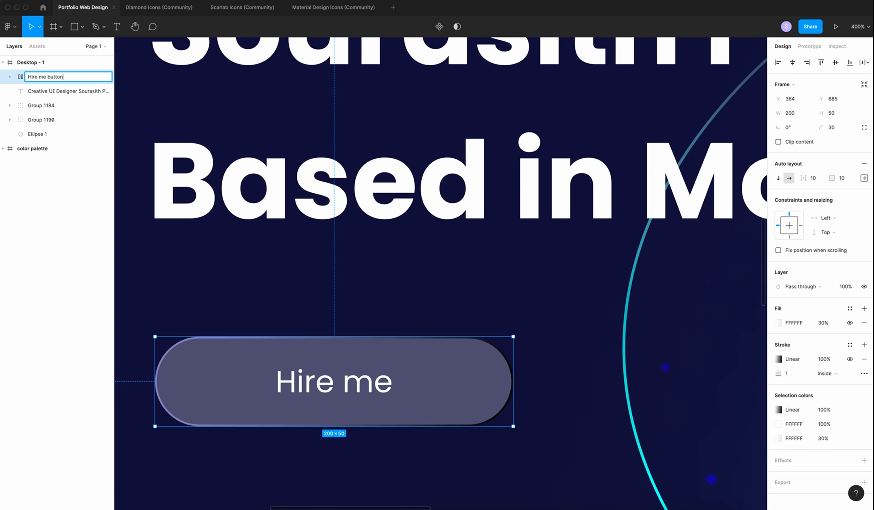
{"action": "left_click", "coordinate": [185, 257]}
Duplicate the Hire me button and place the copy beside the original
{"action": "left_click", "coordinate": [51, 78]}
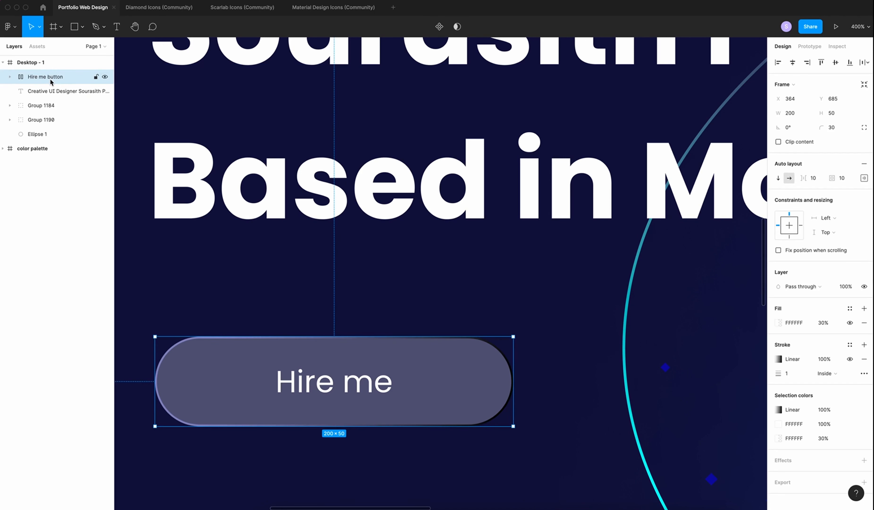
{"action": "key", "text": "super+v"}
{"action": "left_click_drag", "start_coordinate": [436, 369], "coordinate": [651, 369]}
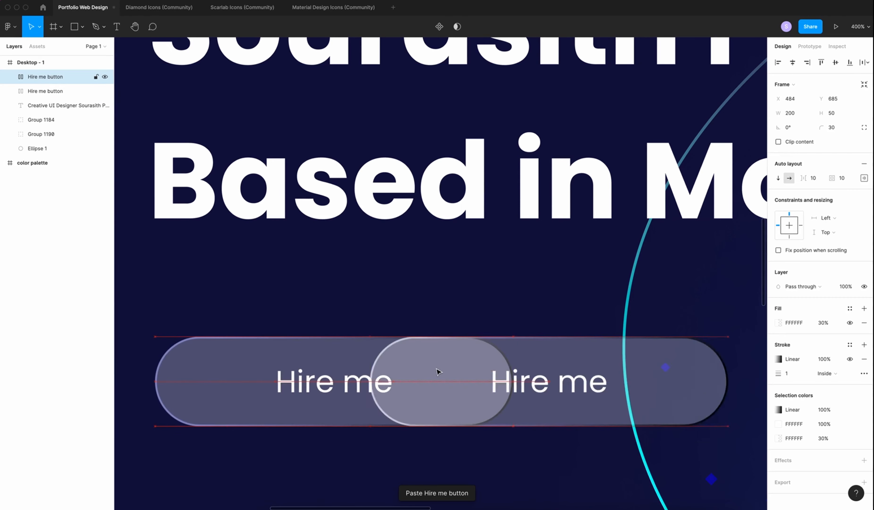
{"action": "key", "text": "shift+Right"}
{"action": "key", "text": "shift+Right"}
{"action": "key", "text": "shift+Right"}
{"action": "key", "text": "shift+Right"}
{"action": "key", "text": "shift+Right"}
{"action": "key", "text": "shift+Right"}
{"action": "key", "text": "shift+Right"}
{"action": "key", "text": "shift+Right"}
Change the copied button's label to 'Download CV'
{"action": "scroll", "coordinate": [525, 378], "scroll_direction": "right", "scroll_amount": 4}
{"action": "double_click", "coordinate": [558, 388]}
{"action": "type", "text": "Don"}
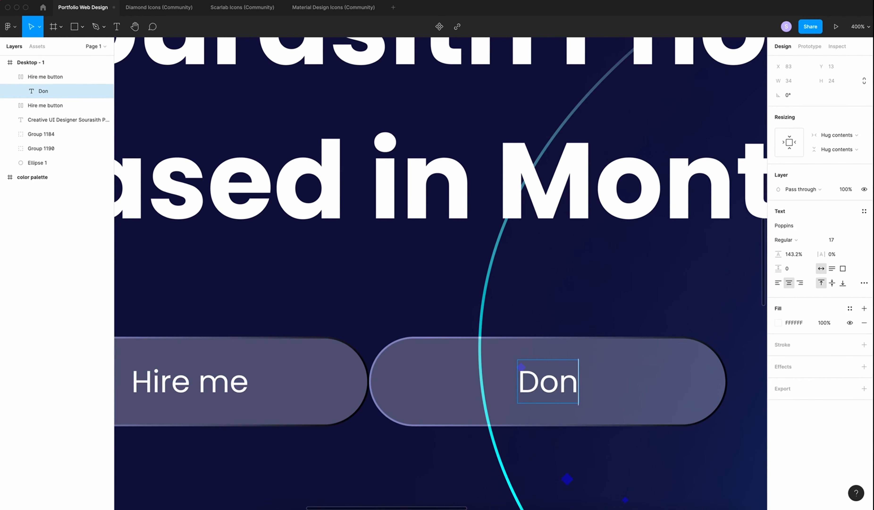
{"action": "key", "text": "BackSpace"}
{"action": "type", "text": "wnload"}
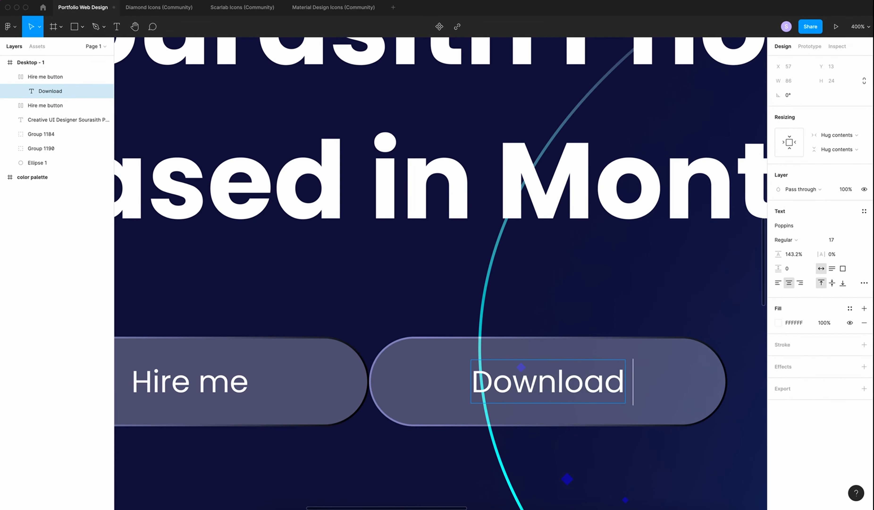
{"action": "type", "text": " CV"}
{"action": "left_click", "coordinate": [587, 348]}
{"action": "key", "text": "shift+0"}
{"action": "left_click", "coordinate": [777, 324]}
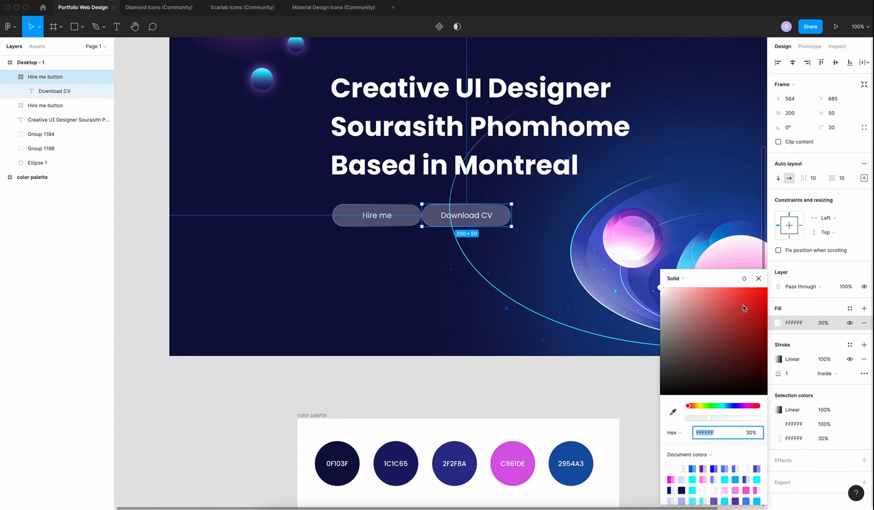
Fill the Download CV button with a pink-to-blue palette gradient at 100% opacity
{"action": "left_click", "coordinate": [676, 277]}
{"action": "left_click", "coordinate": [678, 287]}
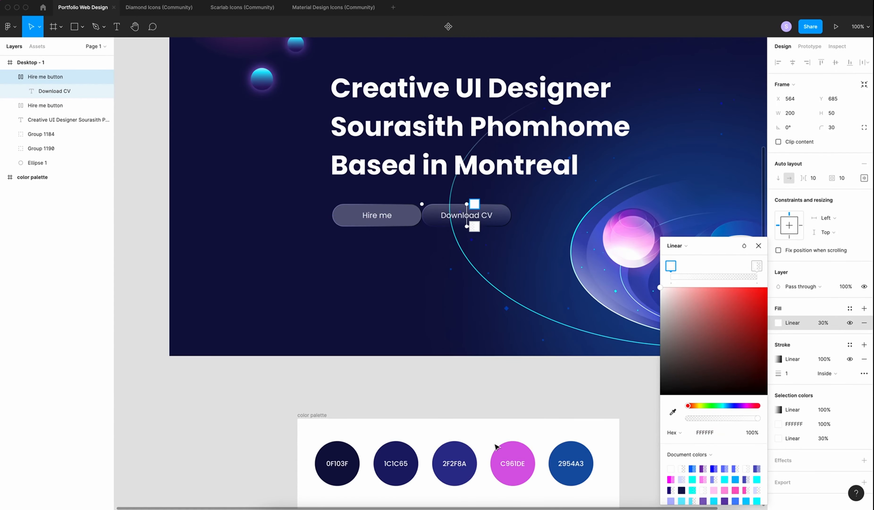
{"action": "key", "text": "i"}
{"action": "left_click", "coordinate": [513, 455]}
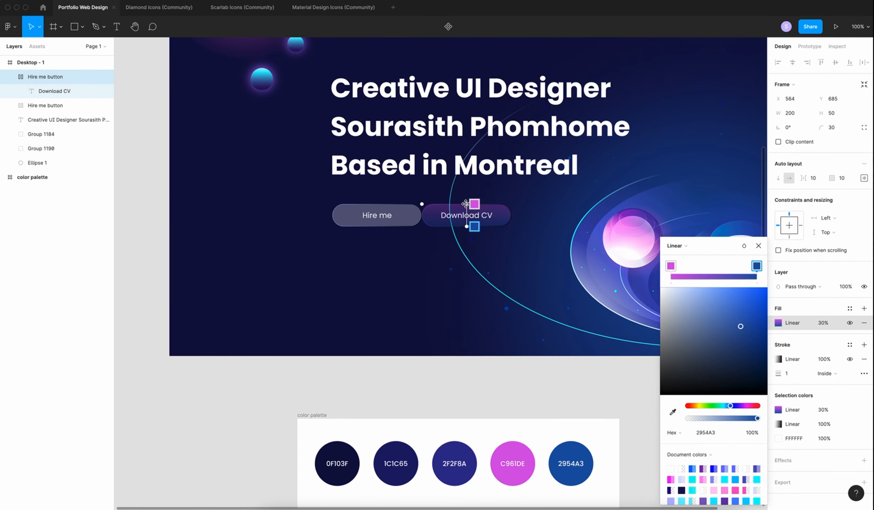
{"action": "left_click", "coordinate": [826, 323]}
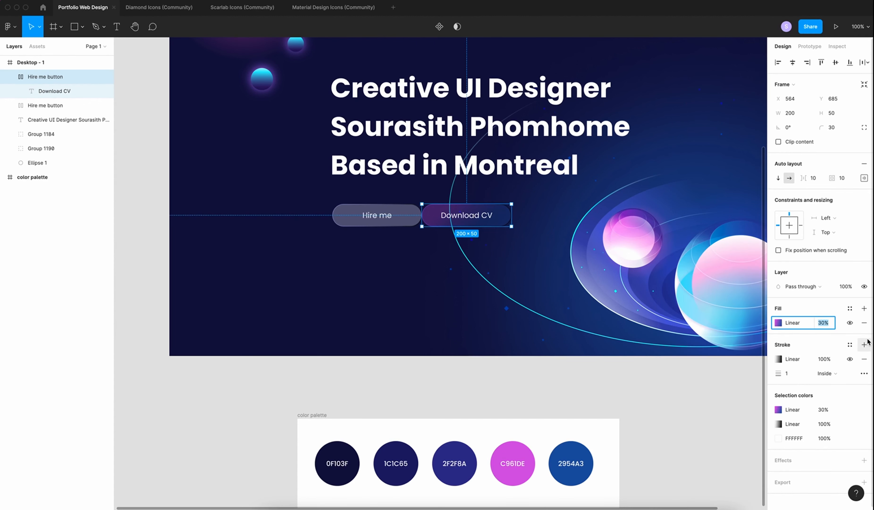
{"action": "type", "text": "100"}
{"action": "key", "text": "Return"}
Name the button's layer 'Download CV button'
{"action": "left_click", "coordinate": [323, 392]}
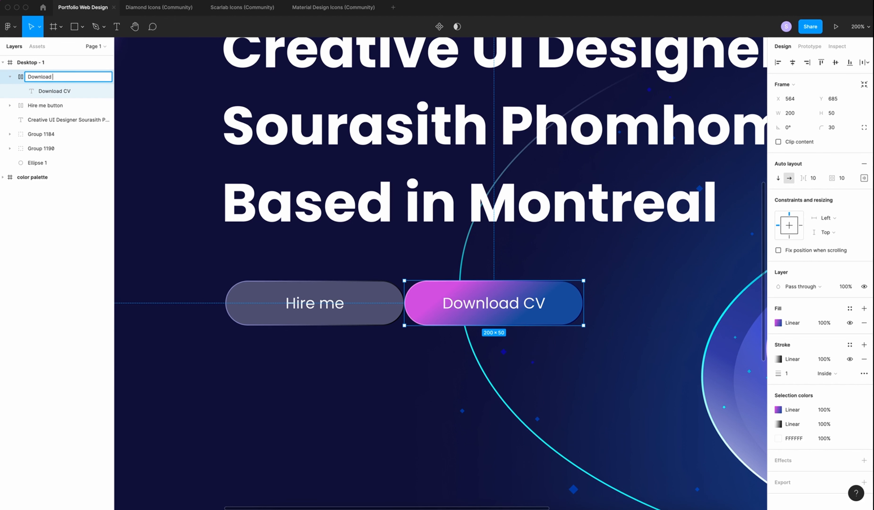
{"action": "type", "text": "button"}
{"action": "key", "text": "Return"}
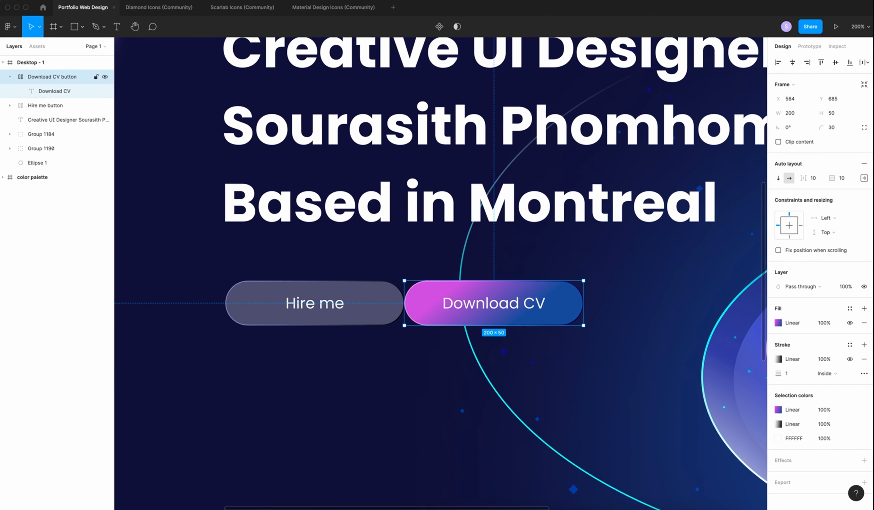
Wrap both buttons in an auto layout row with 20 spacing
{"action": "left_click", "coordinate": [18, 105], "text": "shift"}
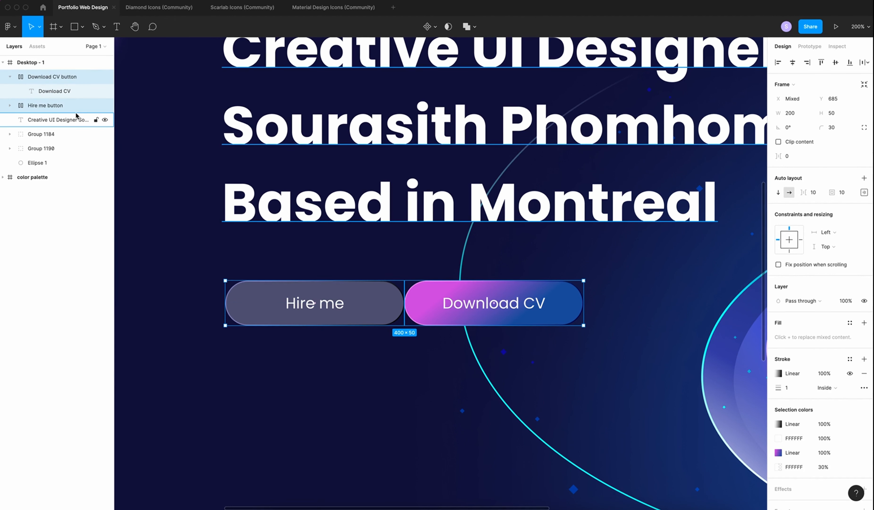
{"action": "key", "text": "shift+a"}
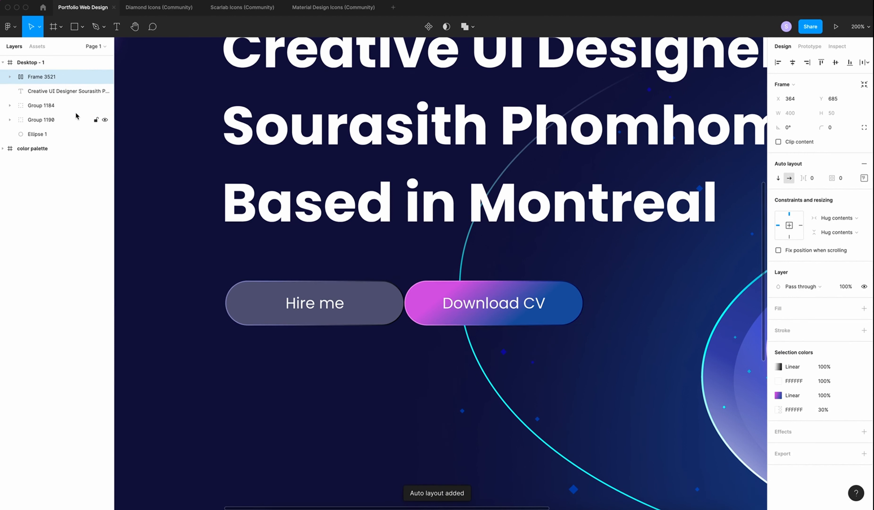
{"action": "left_click", "coordinate": [815, 178]}
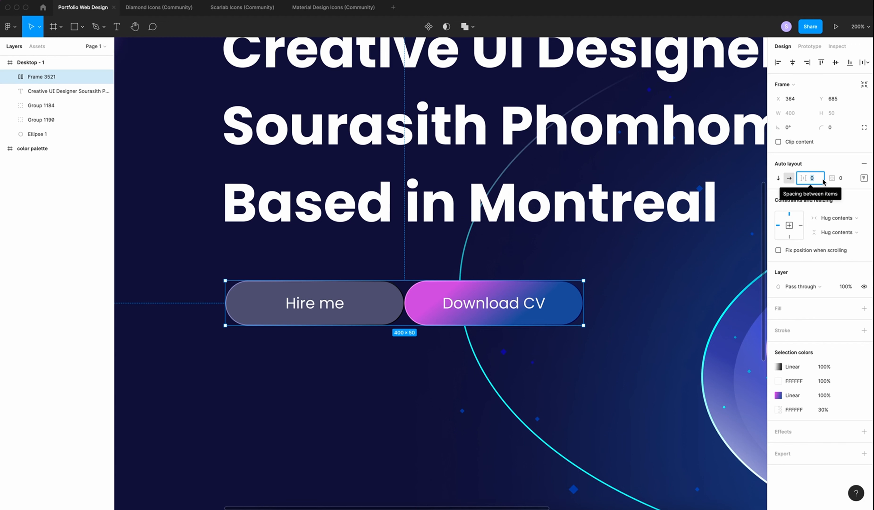
{"action": "type", "text": "20"}
{"action": "key", "text": "Return"}
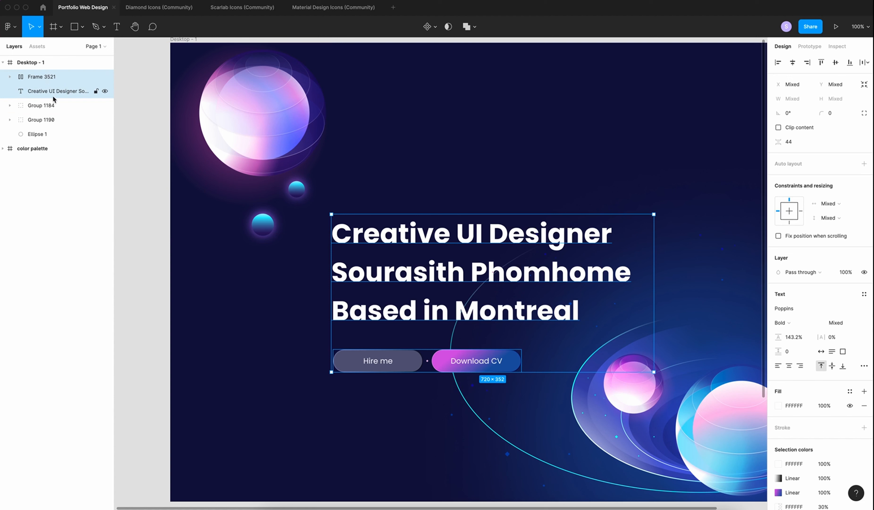
Wrap the heading and button row in a centre-aligned auto layout with 60 spacing
{"action": "key", "text": "shift+a"}
{"action": "left_click", "coordinate": [864, 178]}
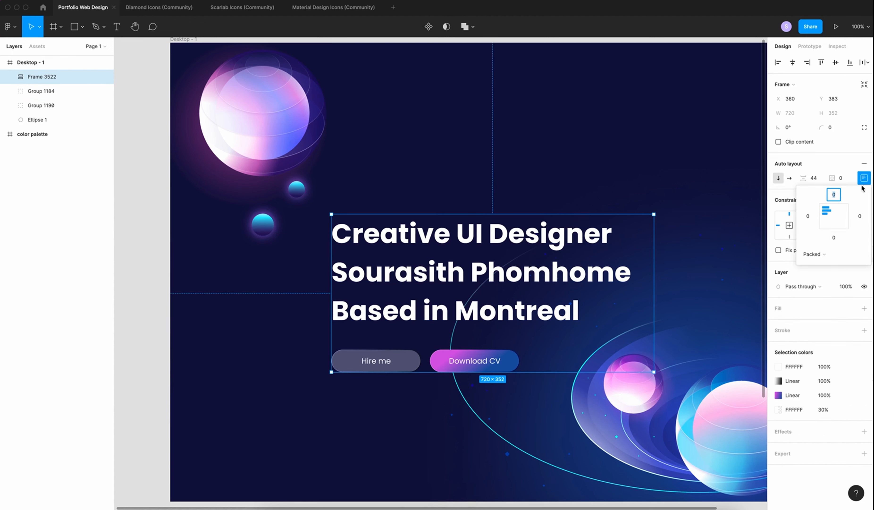
{"action": "left_click", "coordinate": [835, 220]}
{"action": "left_click", "coordinate": [821, 178]}
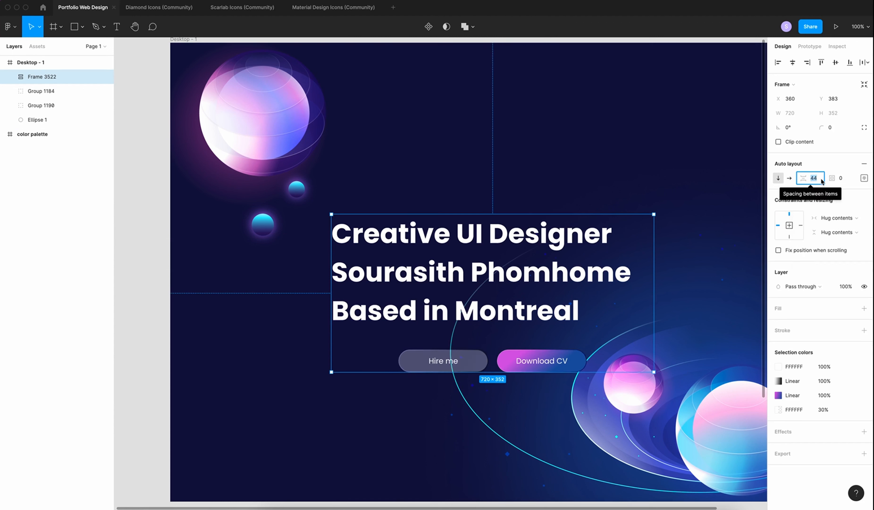
{"action": "type", "text": "60"}
{"action": "key", "text": "Return"}
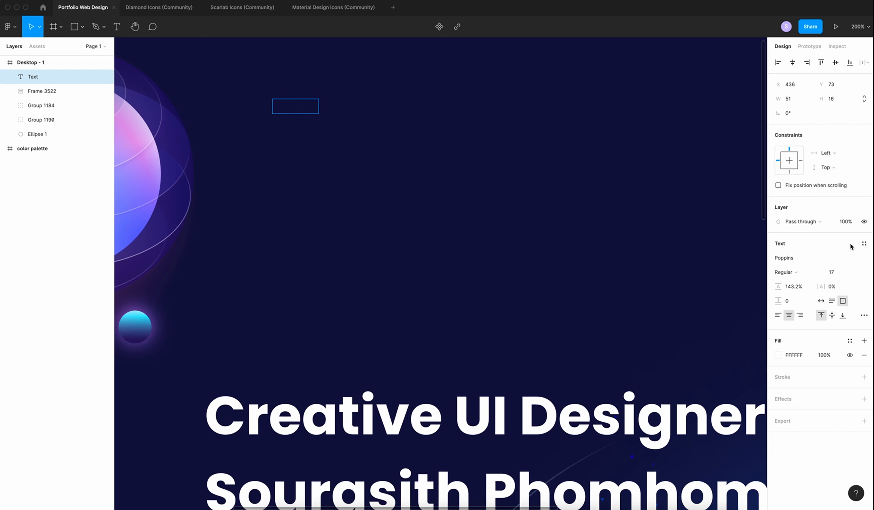
Create a Medium-weight, hug-width, left-aligned 'Home' text and wrap it in an auto-layout frame
{"action": "left_click", "coordinate": [793, 273]}
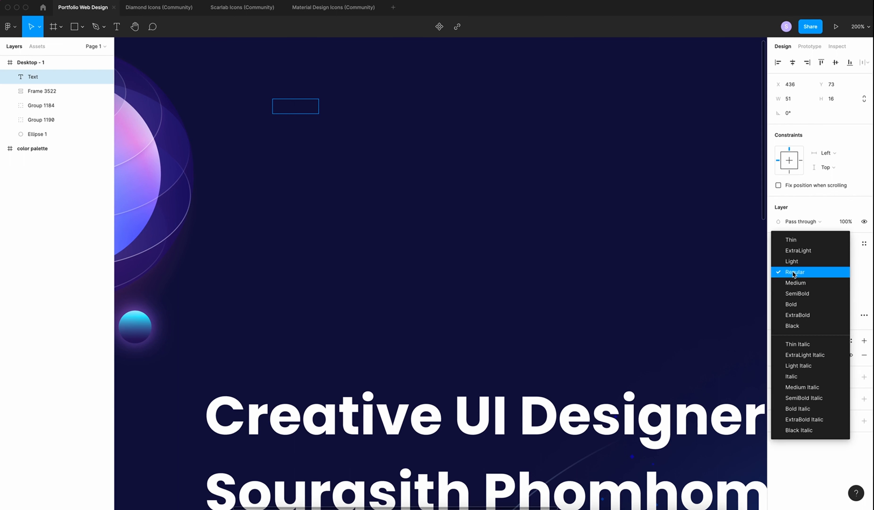
{"action": "left_click", "coordinate": [797, 283]}
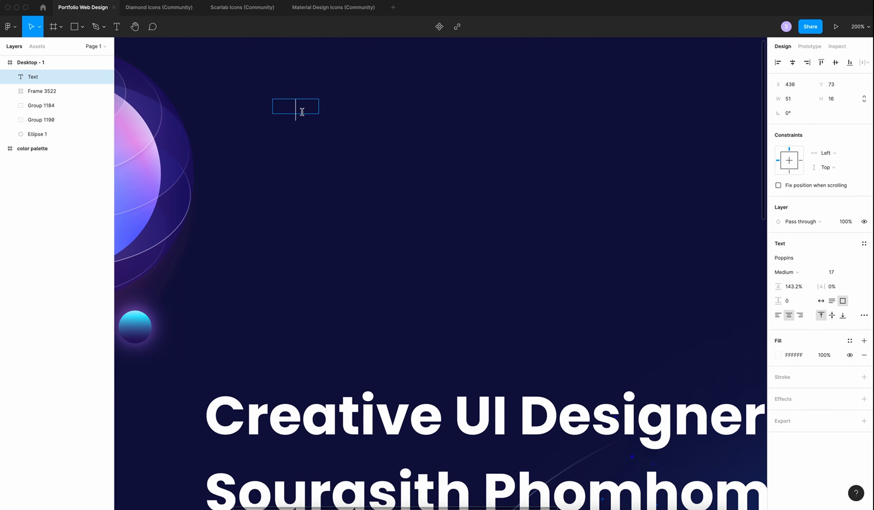
{"action": "type", "text": "Home"}
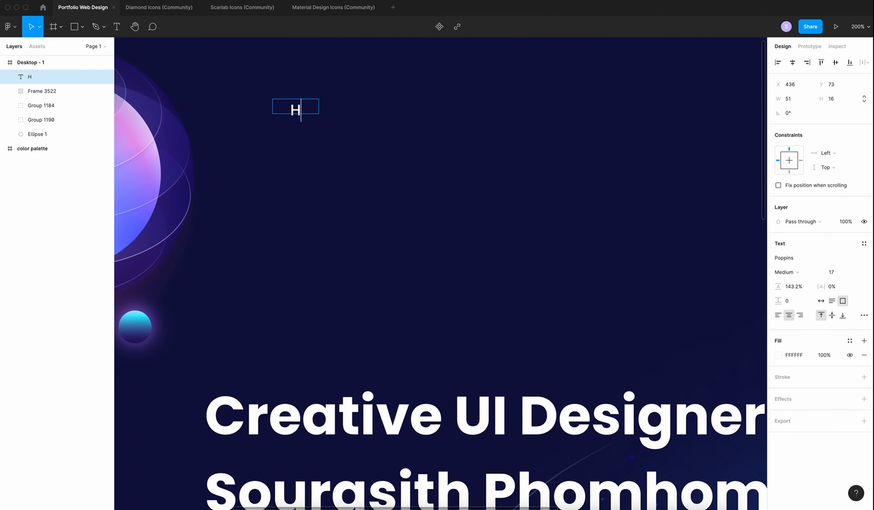
{"action": "left_click", "coordinate": [821, 300]}
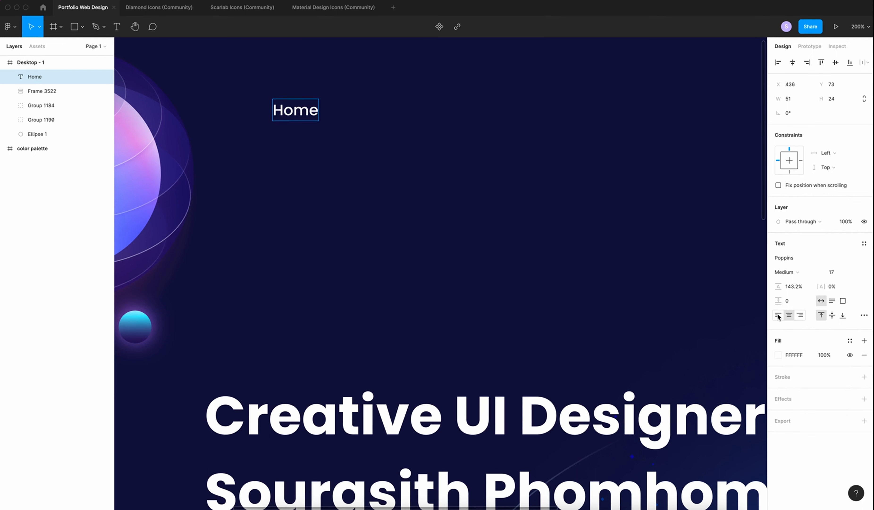
{"action": "left_click", "coordinate": [778, 315]}
{"action": "key", "text": "Escape"}
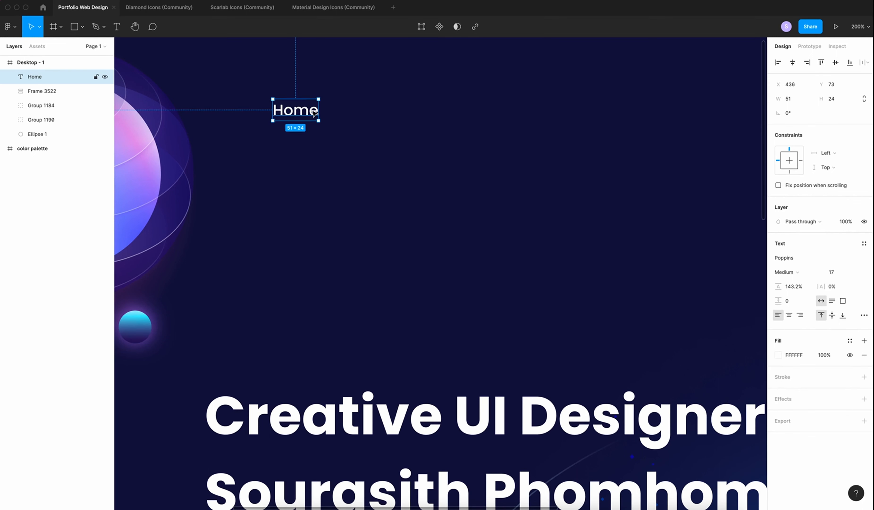
{"action": "key", "text": "shift+a"}
Duplicate the Home frame to the right and relabel the copies 'About me', 'Work' and 'Contact'
{"action": "key", "text": "super+c"}
{"action": "key", "text": "super+v"}
{"action": "key", "text": "shift+Right"}
{"action": "key", "text": "shift+Right"}
{"action": "key", "text": "shift+Right"}
{"action": "key", "text": "shift+Right"}
{"action": "key", "text": "shift+Right"}
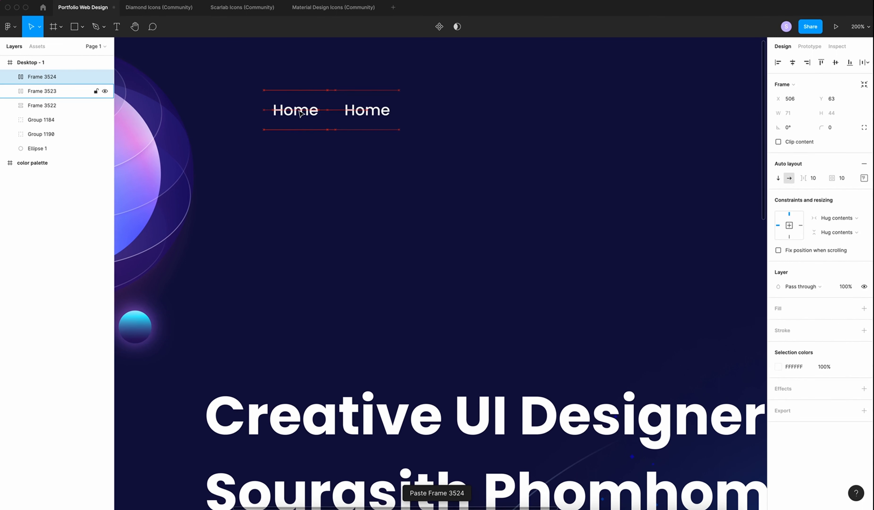
{"action": "double_click", "coordinate": [375, 110]}
{"action": "type", "text": "Cont"}
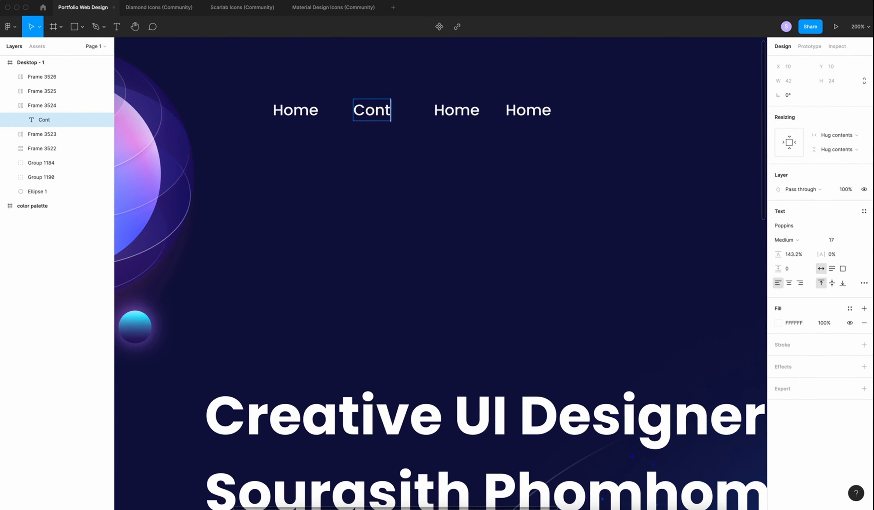
{"action": "key", "text": "BackSpace"}
{"action": "key", "text": "BackSpace"}
{"action": "key", "text": "BackSpace"}
{"action": "key", "text": "BackSpace"}
{"action": "type", "text": "About me"}
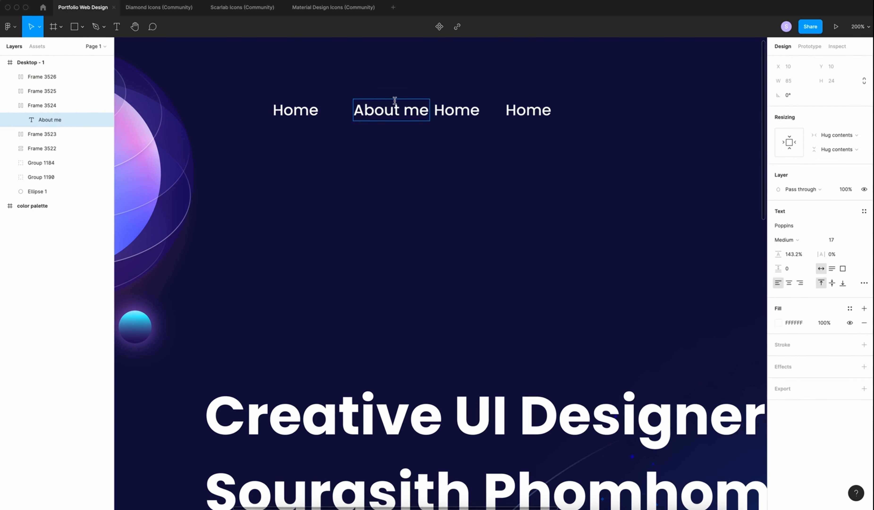
{"action": "key", "text": "Escape"}
{"action": "double_click", "coordinate": [457, 110]}
{"action": "type", "text": "Work"}
{"action": "key", "text": "Escape"}
{"action": "double_click", "coordinate": [528, 110]}
{"action": "type", "text": "Contact"}
{"action": "key", "text": "Escape"}
{"action": "key", "text": "Escape"}
Name the link frames Contact, Work, About and Home, and spread Work and Contact further right
{"action": "key", "text": "super+r"}
{"action": "type", "text": "C"}
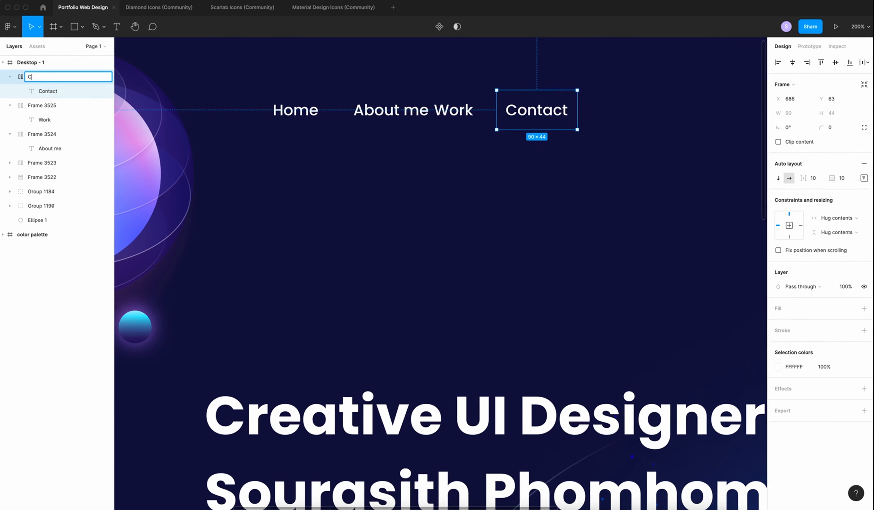
{"action": "type", "text": "ontact"}
{"action": "double_click", "coordinate": [42, 105]}
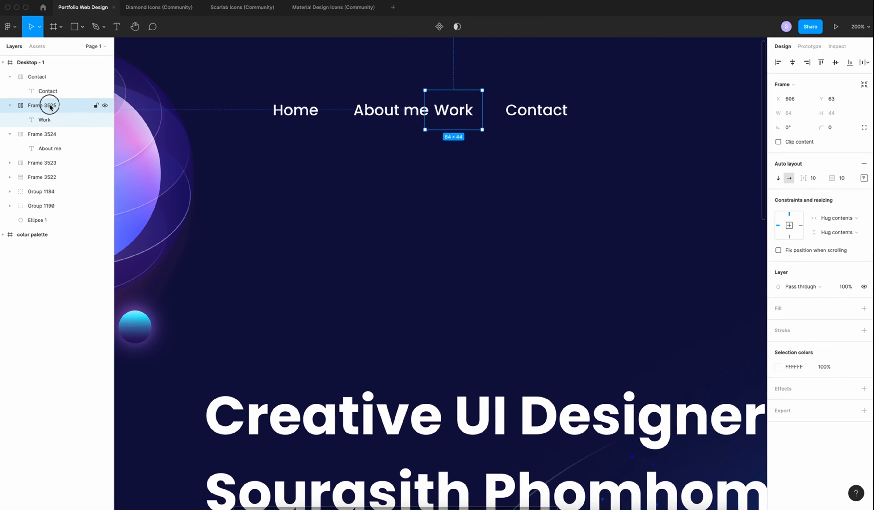
{"action": "type", "text": "Work"}
{"action": "double_click", "coordinate": [42, 134]}
{"action": "type", "text": "About"}
{"action": "left_click", "coordinate": [53, 162]}
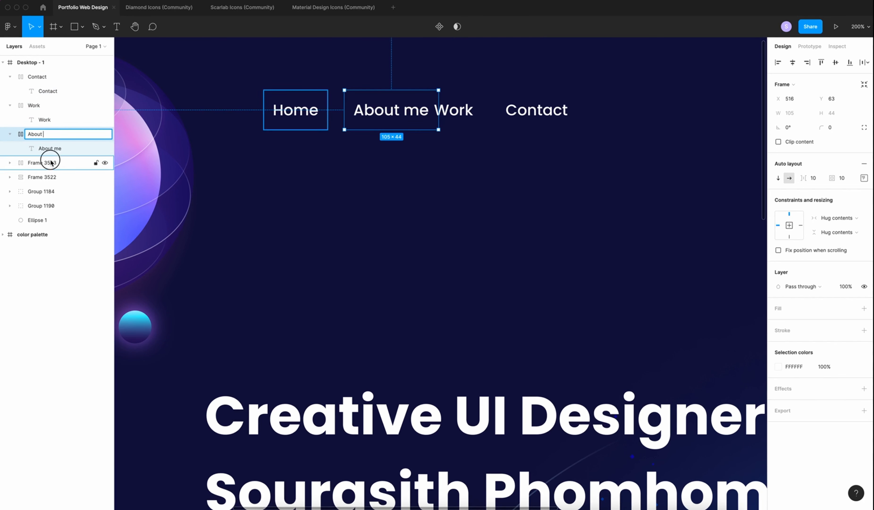
{"action": "double_click", "coordinate": [42, 163]}
{"action": "type", "text": "Home"}
{"action": "left_click", "coordinate": [349, 189]}
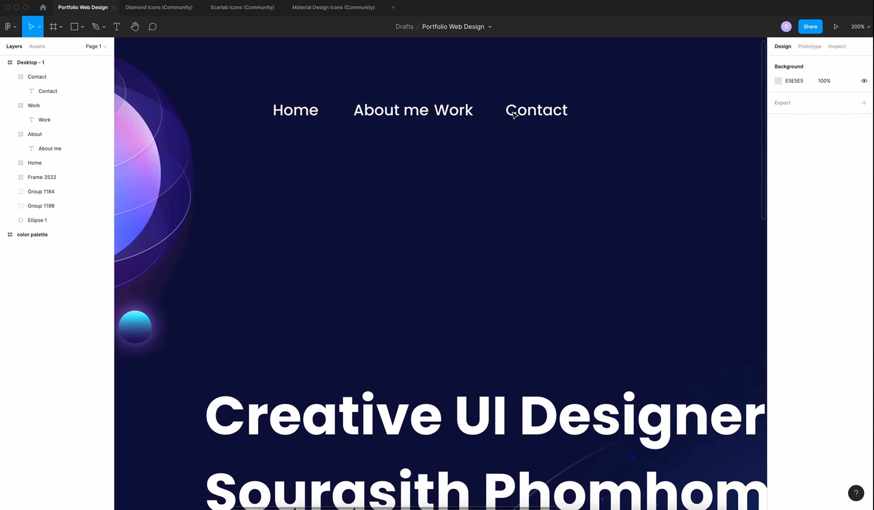
{"action": "left_click_drag", "start_coordinate": [511, 112], "coordinate": [590, 112]}
{"action": "left_click_drag", "start_coordinate": [468, 112], "coordinate": [522, 112]}
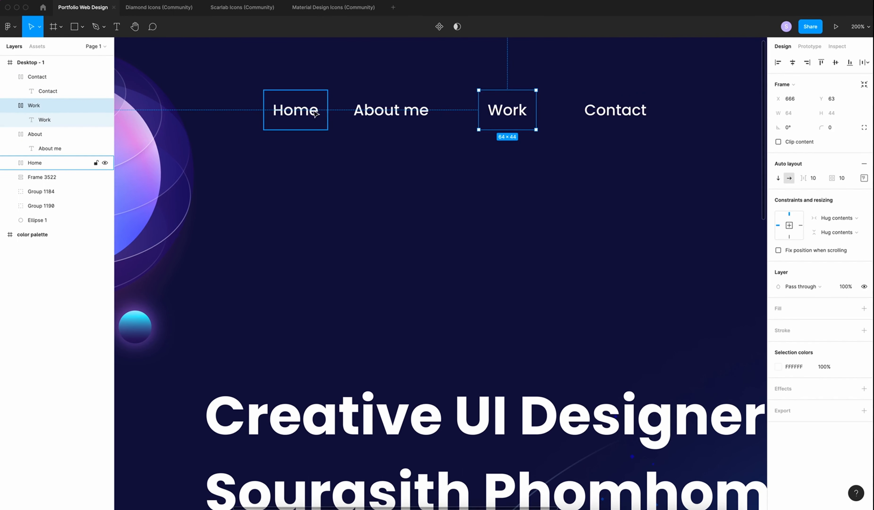
Shift Home and About me left and move Work next to Contact, opening a central gap
{"action": "left_click_drag", "start_coordinate": [297, 111], "coordinate": [275, 111]}
{"action": "left_click_drag", "start_coordinate": [382, 110], "coordinate": [354, 110]}
{"action": "left_click_drag", "start_coordinate": [513, 115], "coordinate": [560, 112]}
{"action": "key", "text": "Escape"}
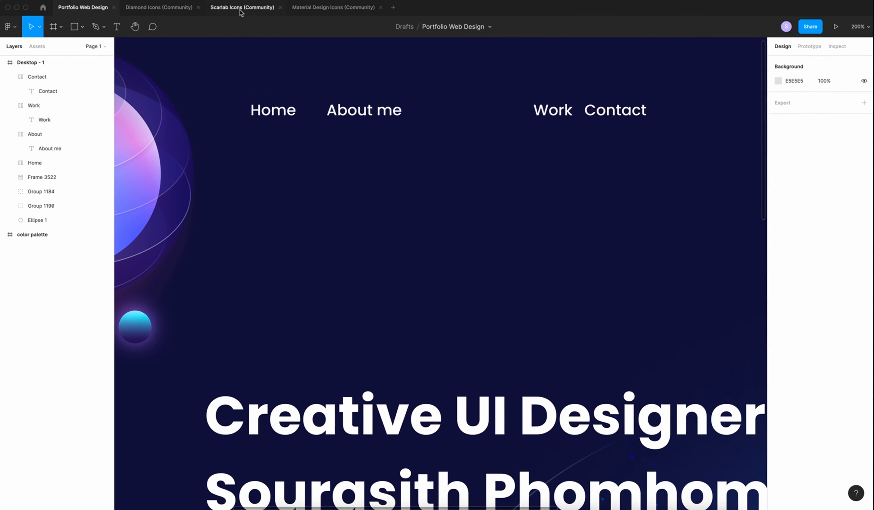
Paste the circular S logo and place it in the gap between About me and Work
{"action": "key", "text": "ctrl+v"}
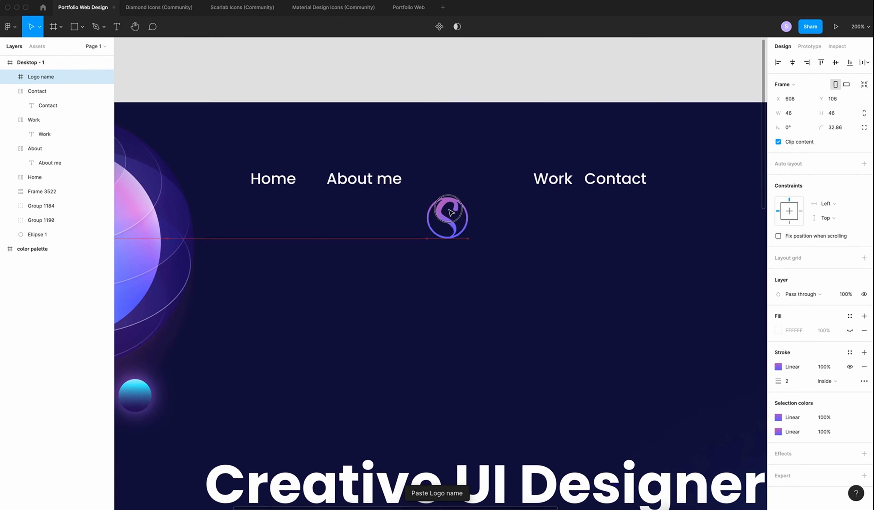
{"action": "left_click_drag", "start_coordinate": [453, 223], "coordinate": [463, 186]}
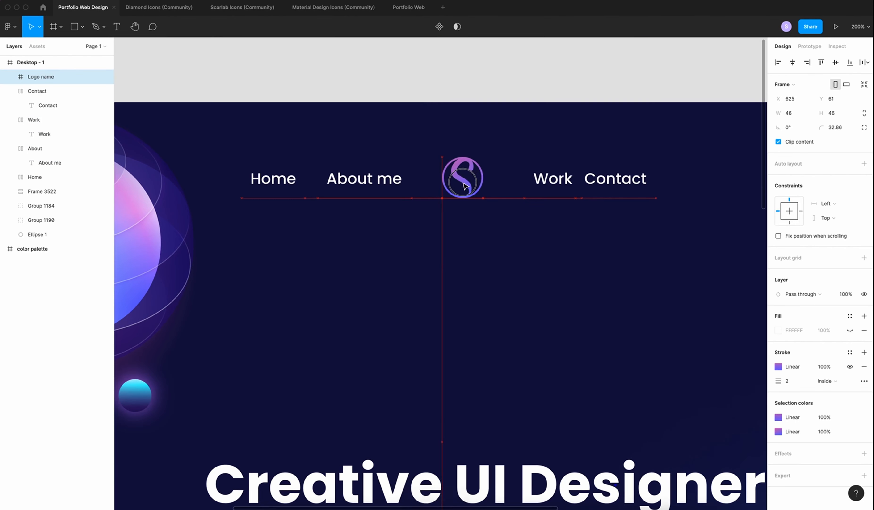
{"action": "left_click", "coordinate": [495, 304]}
{"action": "scroll", "coordinate": [497, 306], "scroll_direction": "up", "scroll_amount": 3}
{"action": "scroll", "coordinate": [496, 306], "scroll_direction": "down", "scroll_amount": 3}
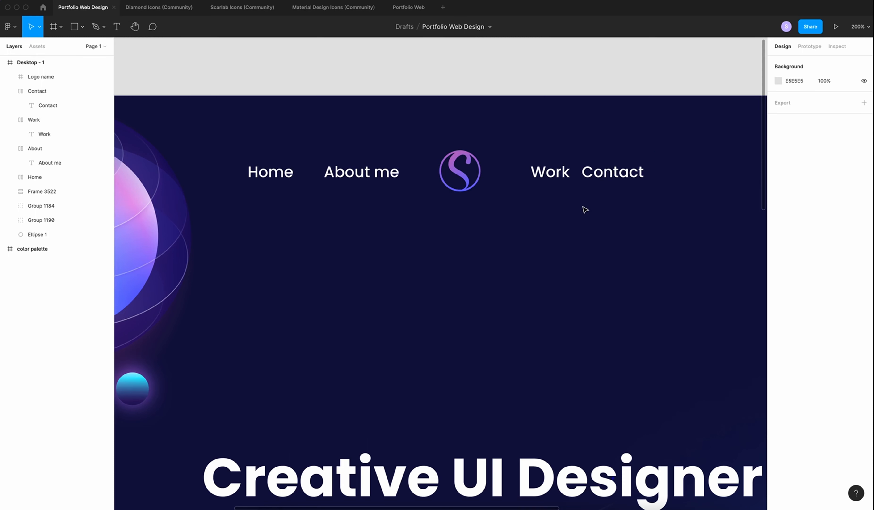
Select Logo name, Contact, Work, About and Home and wrap them in one auto-layout frame
{"action": "left_click", "coordinate": [272, 172]}
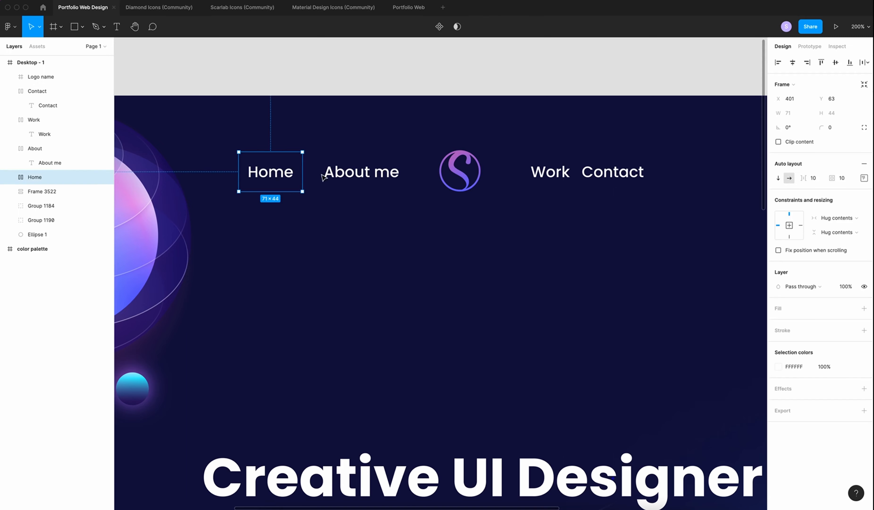
{"action": "key", "text": "Escape"}
{"action": "left_click", "coordinate": [39, 76]}
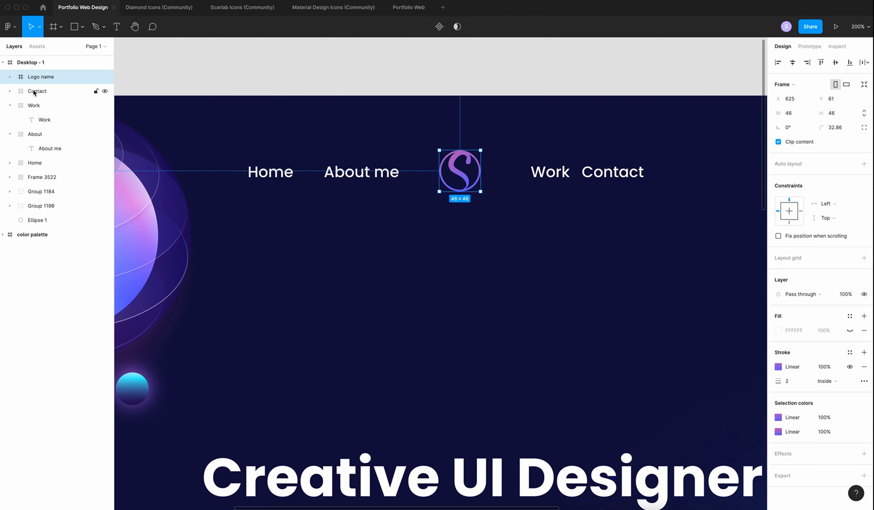
{"action": "left_click", "coordinate": [34, 91], "text": "shift"}
{"action": "left_click", "coordinate": [34, 105], "text": "shift"}
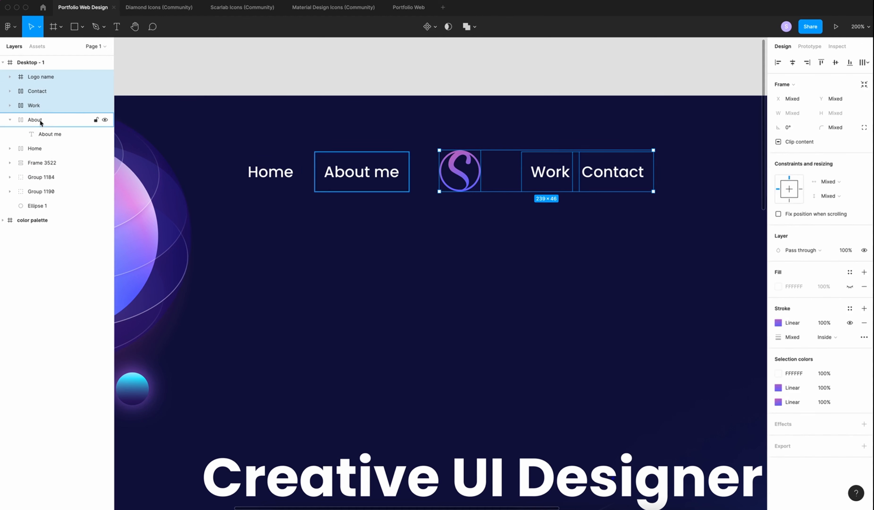
{"action": "left_click", "coordinate": [39, 119], "text": "shift"}
{"action": "left_click", "coordinate": [35, 148], "text": "shift"}
{"action": "key", "text": "shift+a"}
Centre-align the nav row's items and set their spacing to 100
{"action": "left_click", "coordinate": [864, 178]}
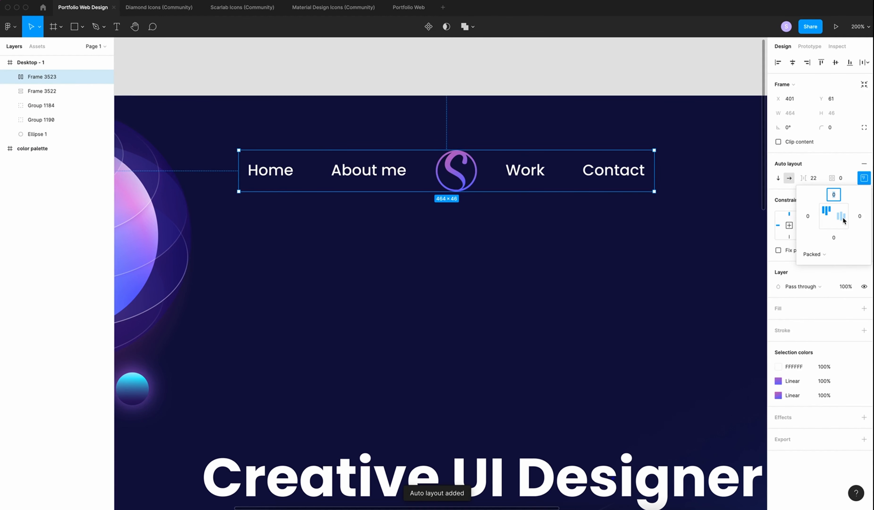
{"action": "left_click", "coordinate": [836, 218]}
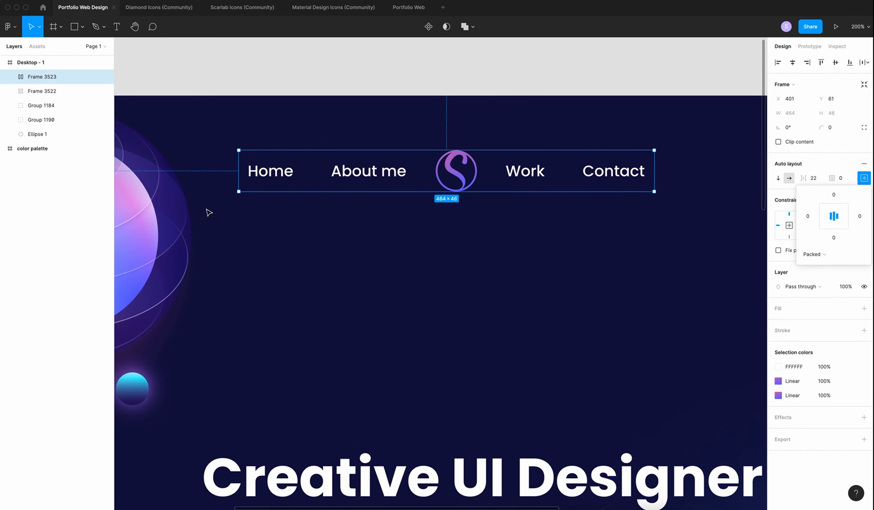
{"action": "left_click", "coordinate": [814, 179]}
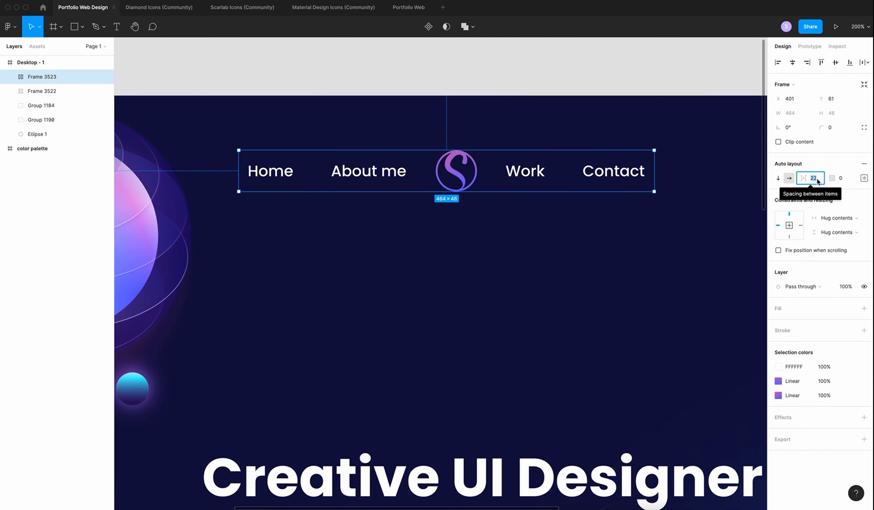
{"action": "type", "text": "1"}
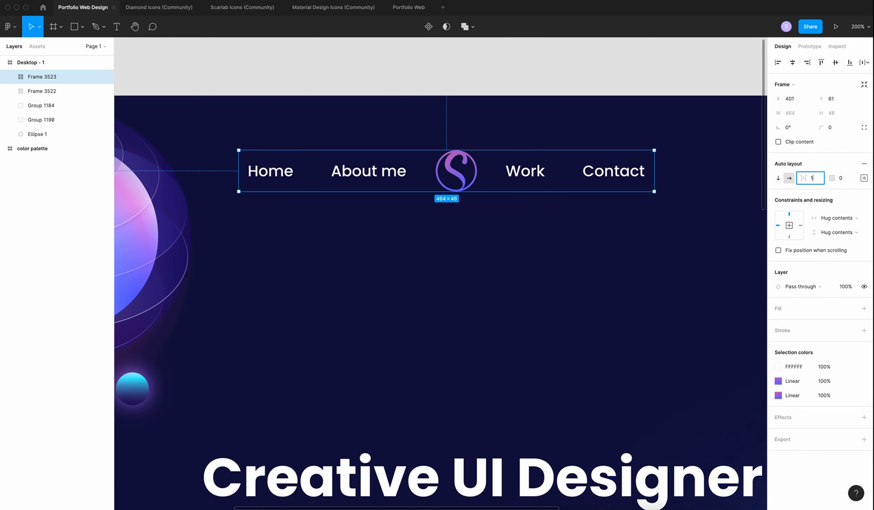
{"action": "type", "text": "00"}
{"action": "key", "text": "Return"}
{"action": "key", "text": "shift+0"}
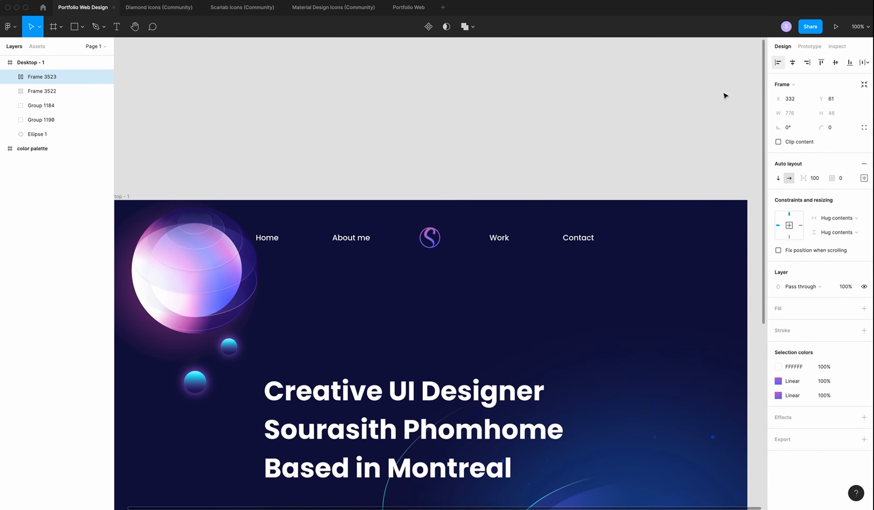
{"action": "scroll", "coordinate": [585, 260], "scroll_direction": "up", "scroll_amount": 2}
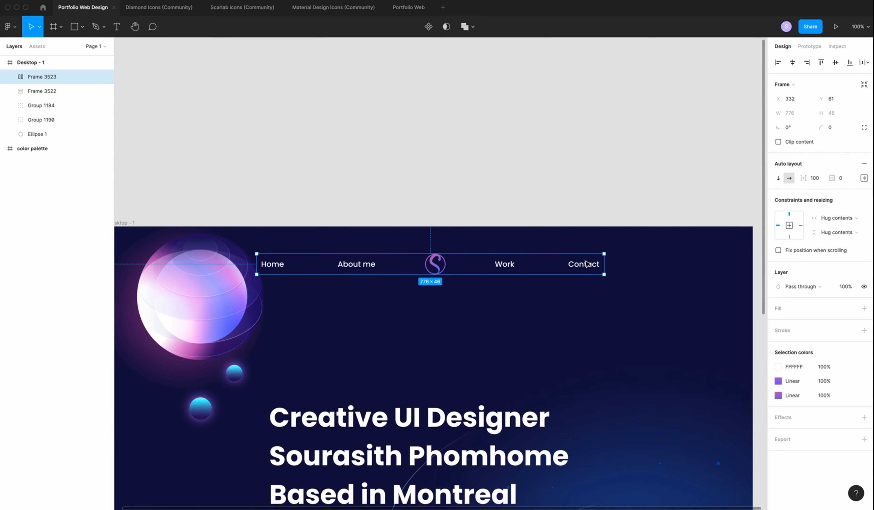
Nudge the nav row up so it sits 40 below the frame's top, checking its edge distances
{"action": "key", "text": "shift+Up"}
{"action": "key", "text": "shift+Up"}
{"action": "key", "text": "Down"}
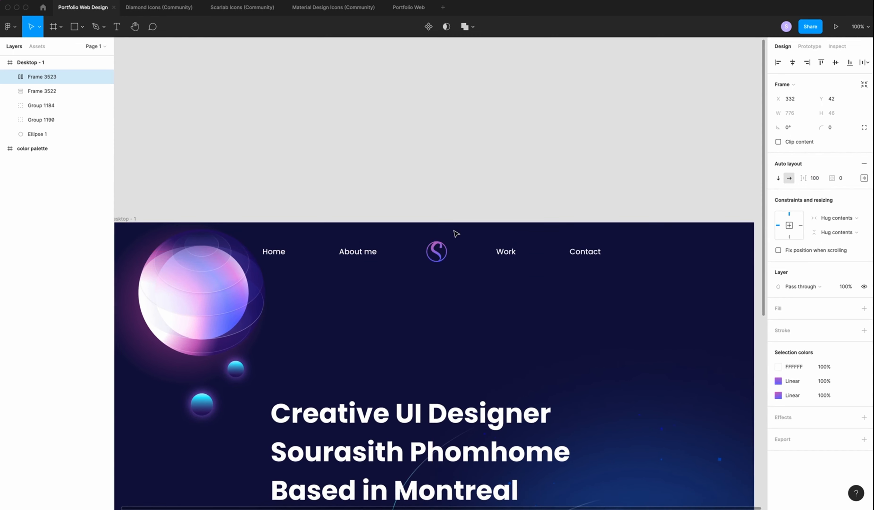
{"action": "key", "text": "Up"}
{"action": "key", "text": "Up"}
{"action": "key", "text": "alt"}
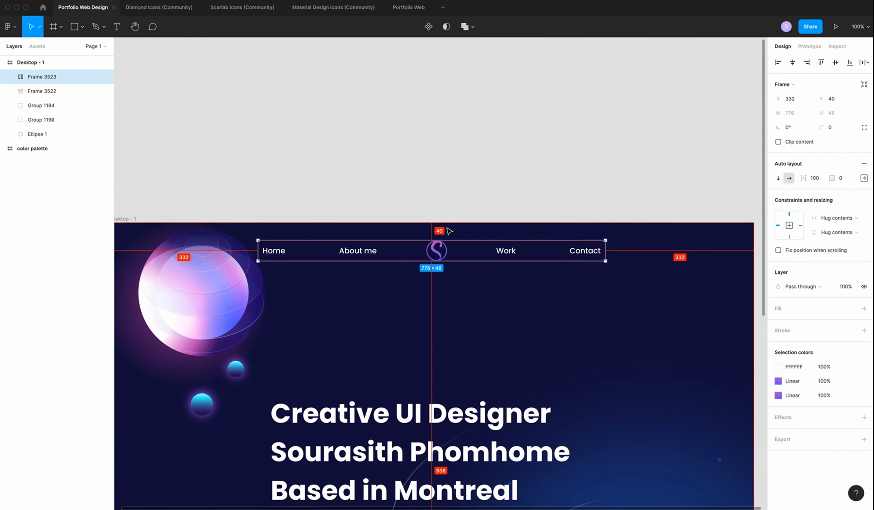
{"action": "left_click", "coordinate": [447, 197]}
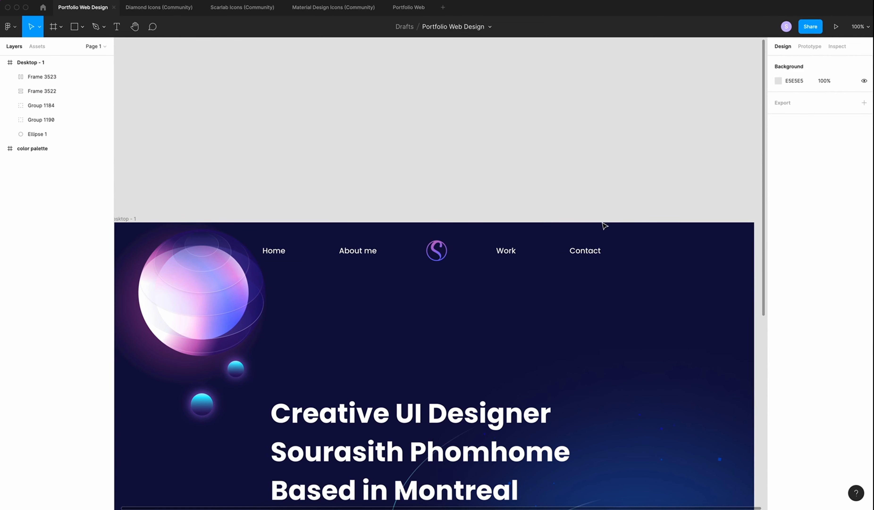
{"action": "scroll", "coordinate": [420, 273], "scroll_direction": "left", "scroll_amount": 3}
{"action": "scroll", "coordinate": [420, 273], "scroll_direction": "up", "scroll_amount": 2}
{"action": "left_click", "coordinate": [257, 316]}
Shift the sphere group slightly left and draw a tall rectangle down the left side
{"action": "left_click_drag", "start_coordinate": [263, 322], "coordinate": [254, 317]}
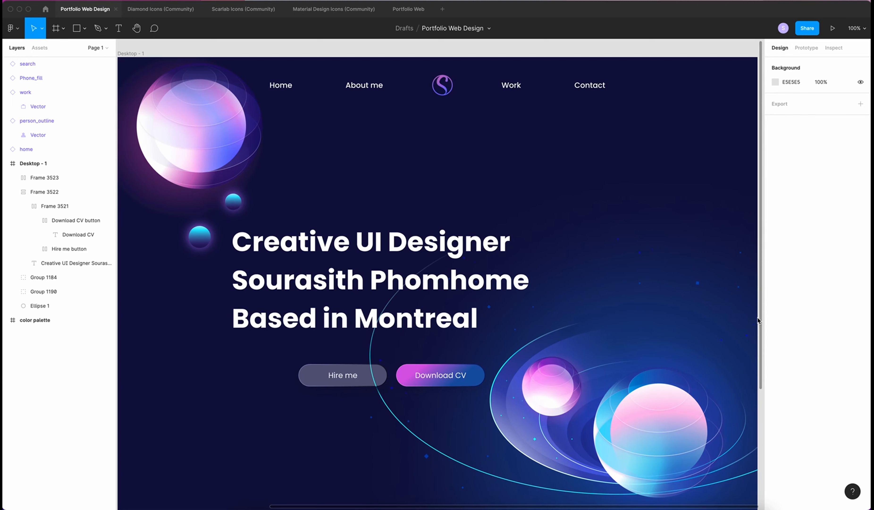
{"action": "scroll", "coordinate": [757, 320], "scroll_direction": "left", "scroll_amount": 5}
{"action": "key", "text": "r"}
{"action": "left_click_drag", "start_coordinate": [288, 216], "coordinate": [331, 476]}
Size the rectangle to 80×700 and raise it higher on the page
{"action": "left_click", "coordinate": [799, 100]}
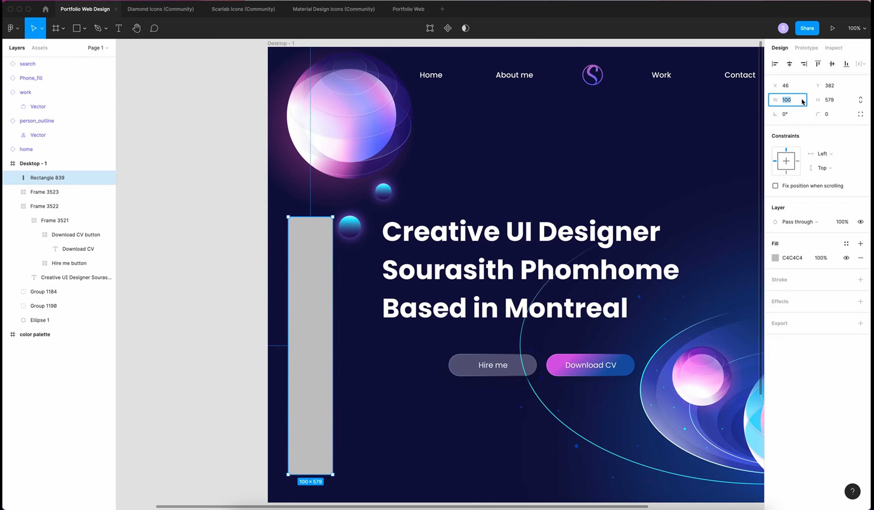
{"action": "type", "text": "80"}
{"action": "key", "text": "Tab"}
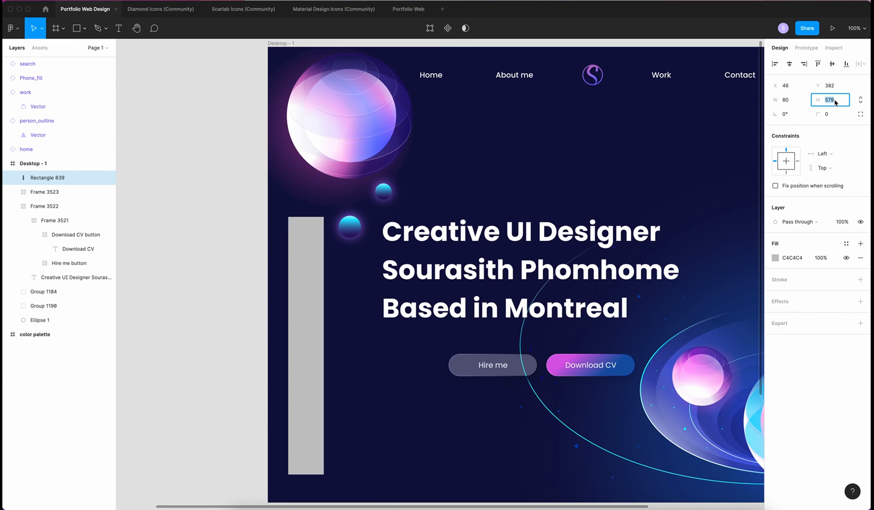
{"action": "type", "text": "700"}
{"action": "key", "text": "Return"}
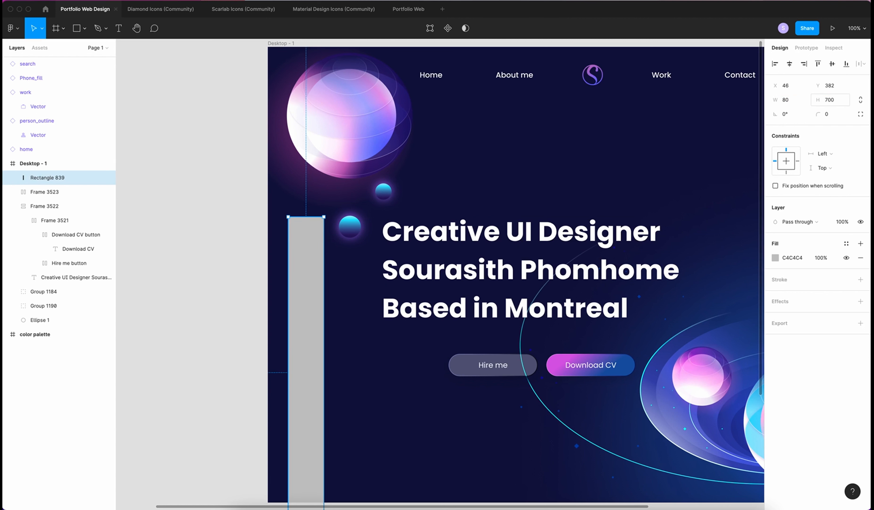
{"action": "left_click_drag", "start_coordinate": [312, 309], "coordinate": [312, 280]}
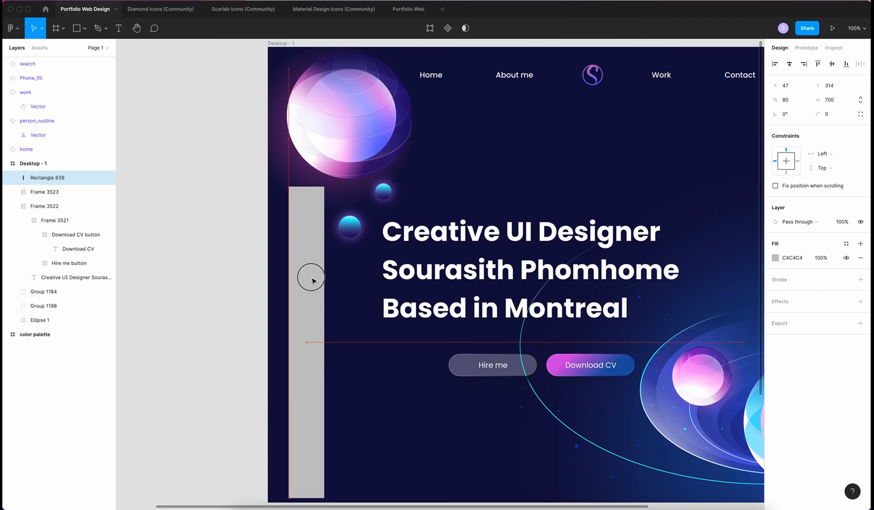
Round the bar's right corners to 50 using independent corner radii
{"action": "left_click", "coordinate": [860, 114]}
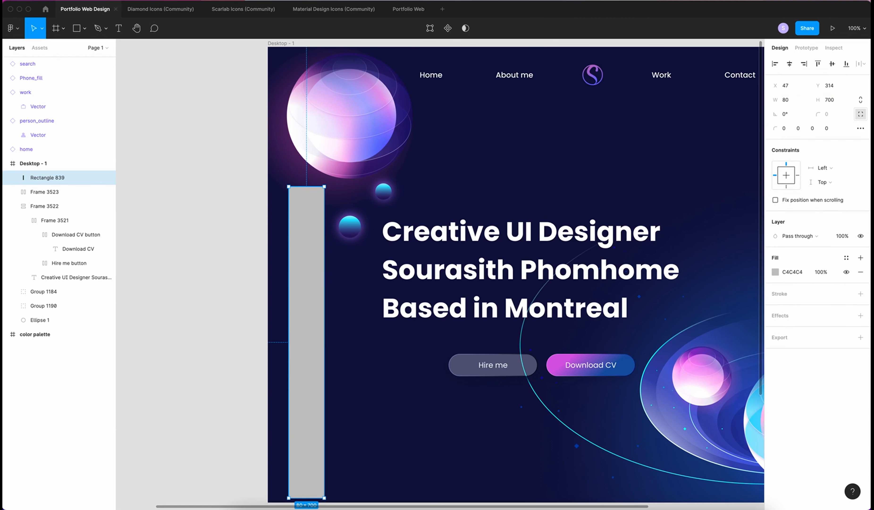
{"action": "left_click", "coordinate": [800, 129]}
{"action": "type", "text": "50"}
{"action": "left_click", "coordinate": [814, 130]}
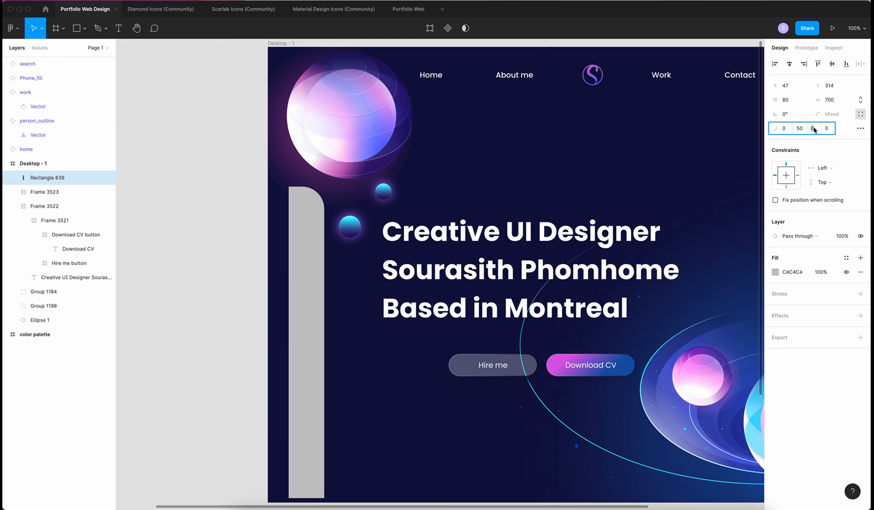
{"action": "type", "text": "5"}
{"action": "key", "text": "Return"}
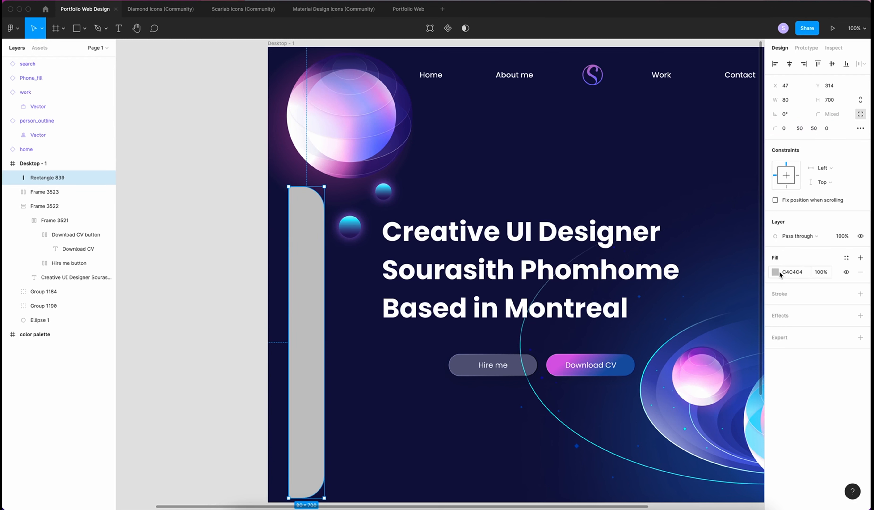
Fill the bar with white FFFFFF at 40% opacity
{"action": "left_click", "coordinate": [781, 273]}
{"action": "left_click", "coordinate": [775, 272]}
{"action": "type", "text": "FFFFFF"}
{"action": "left_click", "coordinate": [823, 271]}
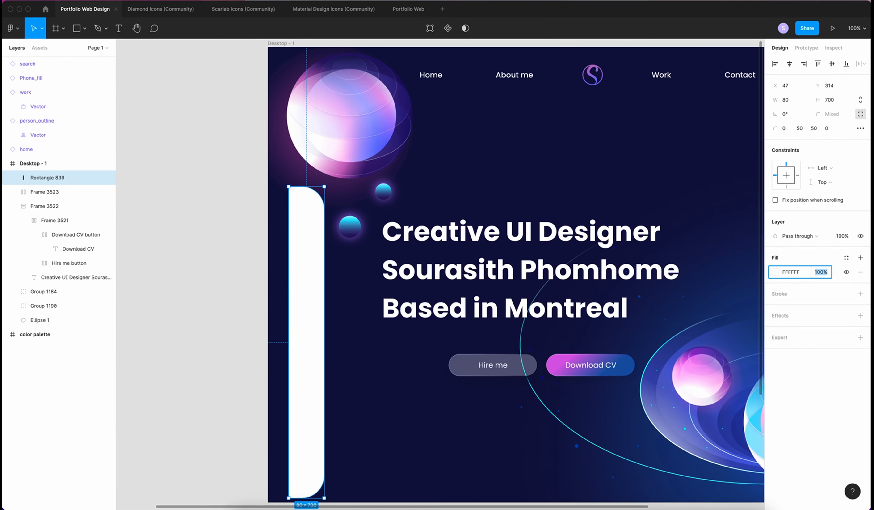
{"action": "type", "text": "30"}
{"action": "key", "text": "Return"}
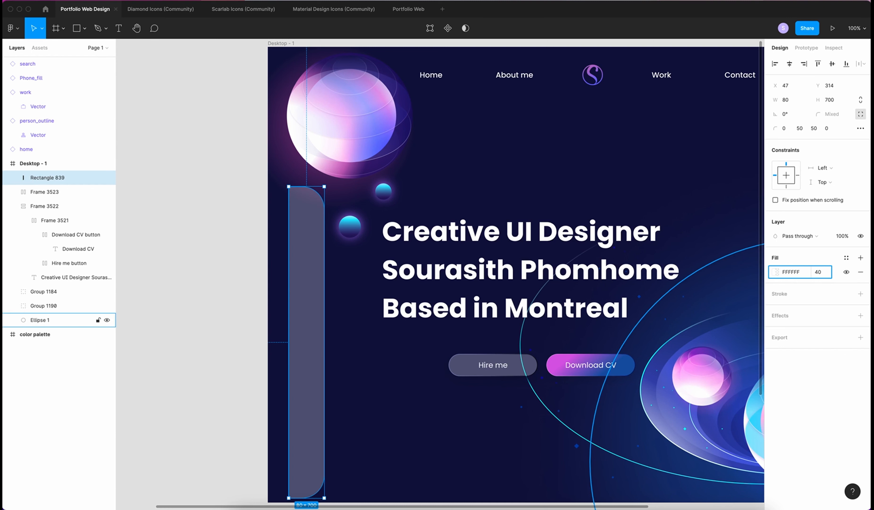
Add a Background blur effect of 20 to the bar
{"action": "left_click", "coordinate": [796, 316]}
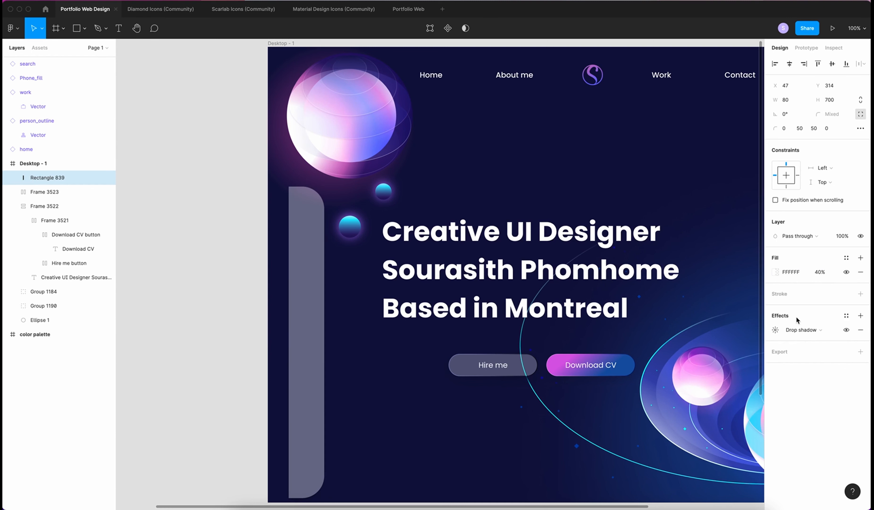
{"action": "left_click", "coordinate": [800, 330]}
{"action": "left_click", "coordinate": [810, 350]}
{"action": "left_click", "coordinate": [775, 329]}
{"action": "left_click", "coordinate": [694, 352]}
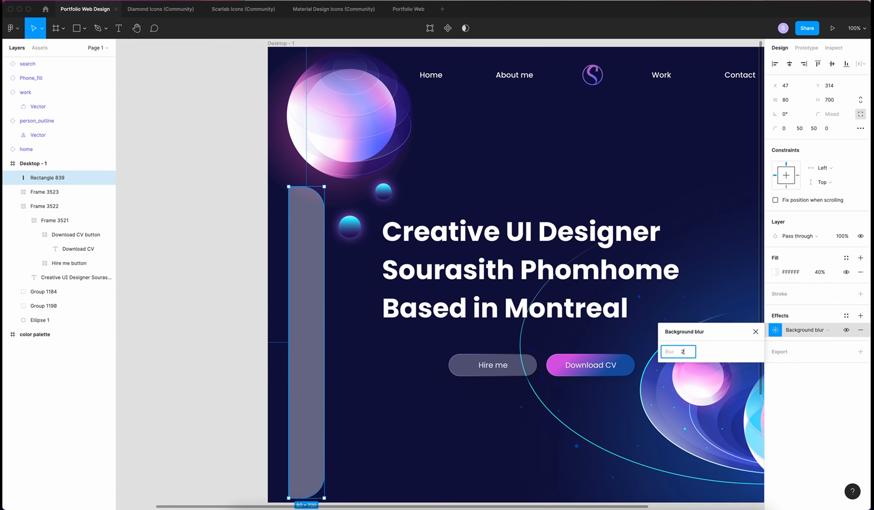
{"action": "right_click", "coordinate": [312, 258]}
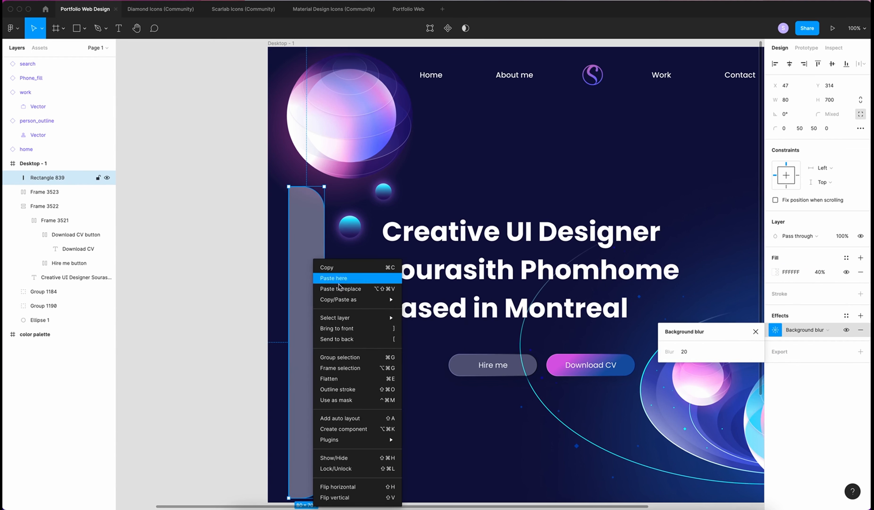
Wrap the bar in a frame named 'Side menu' and rename the bar 'Background'
{"action": "left_click", "coordinate": [346, 368]}
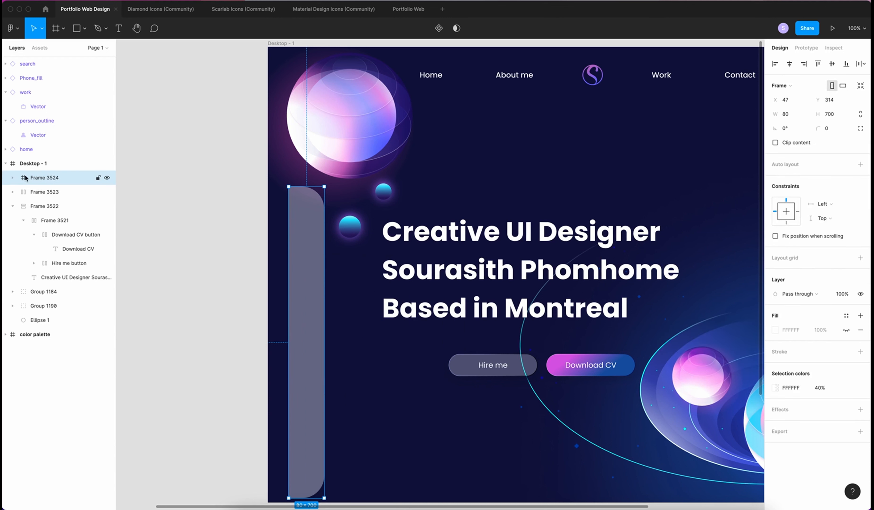
{"action": "double_click", "coordinate": [46, 179]}
{"action": "type", "text": "Side menu"}
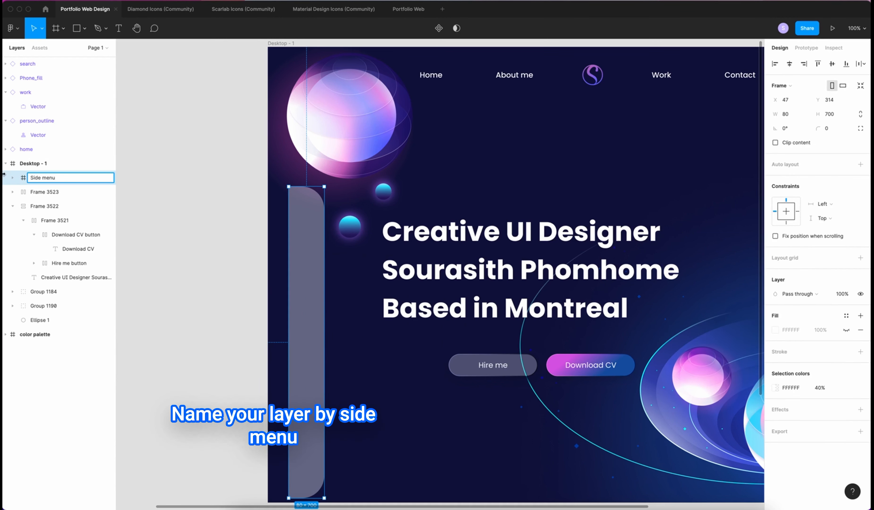
{"action": "key", "text": "Return"}
{"action": "key", "text": "Return"}
{"action": "double_click", "coordinate": [55, 191]}
{"action": "type", "text": "Background"}
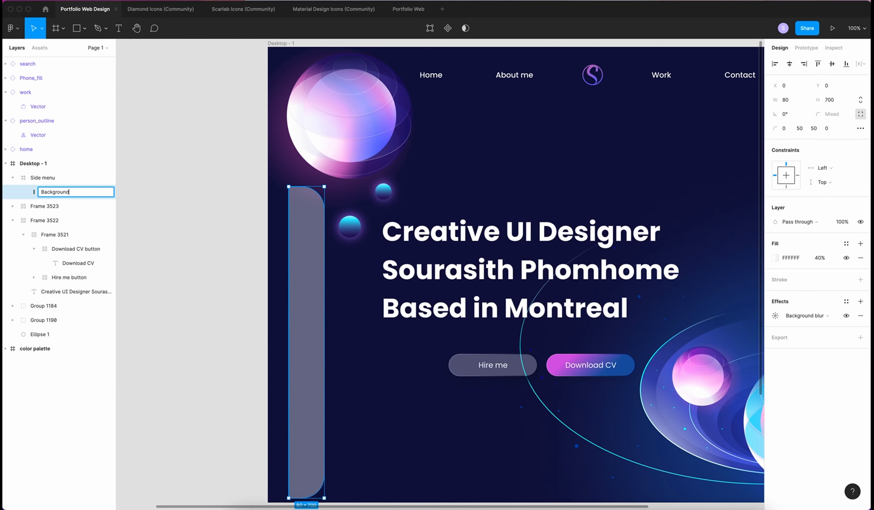
{"action": "key", "text": "Return"}
Copy the Background layer's properties and paste them onto the Side menu frame
{"action": "right_click", "coordinate": [68, 192]}
{"action": "mouse_move", "coordinate": [150, 222]}
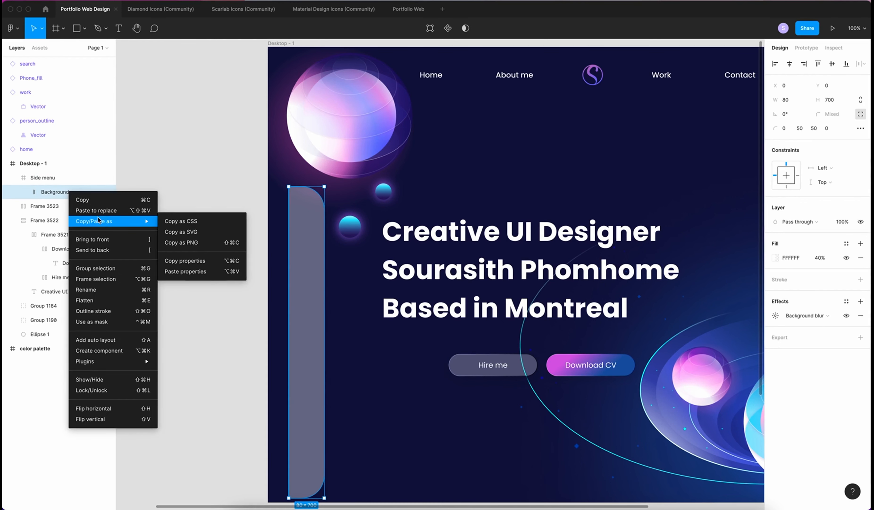
{"action": "left_click", "coordinate": [203, 264]}
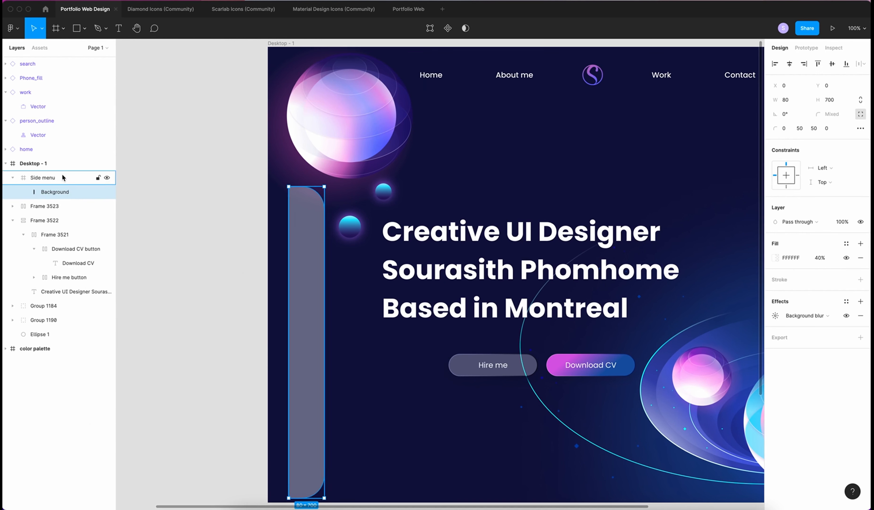
{"action": "left_click", "coordinate": [56, 178]}
{"action": "right_click", "coordinate": [50, 180]}
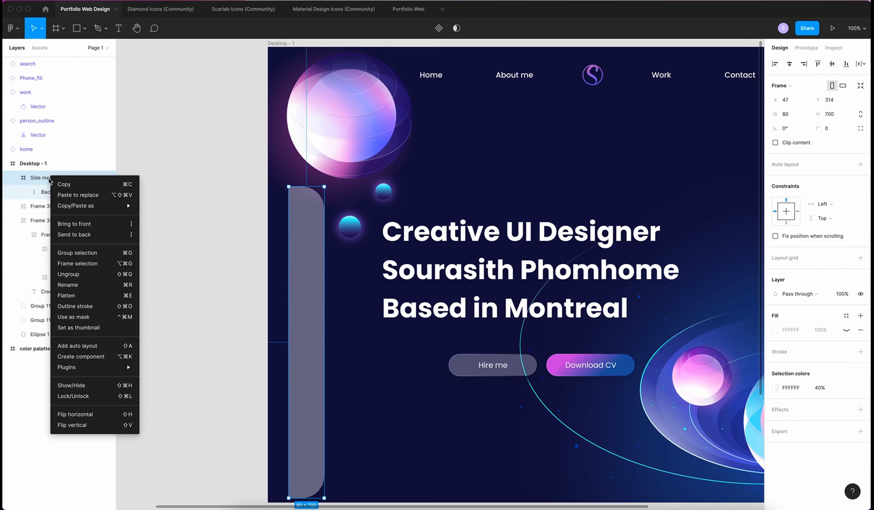
{"action": "mouse_move", "coordinate": [105, 205]}
{"action": "left_click", "coordinate": [162, 268]}
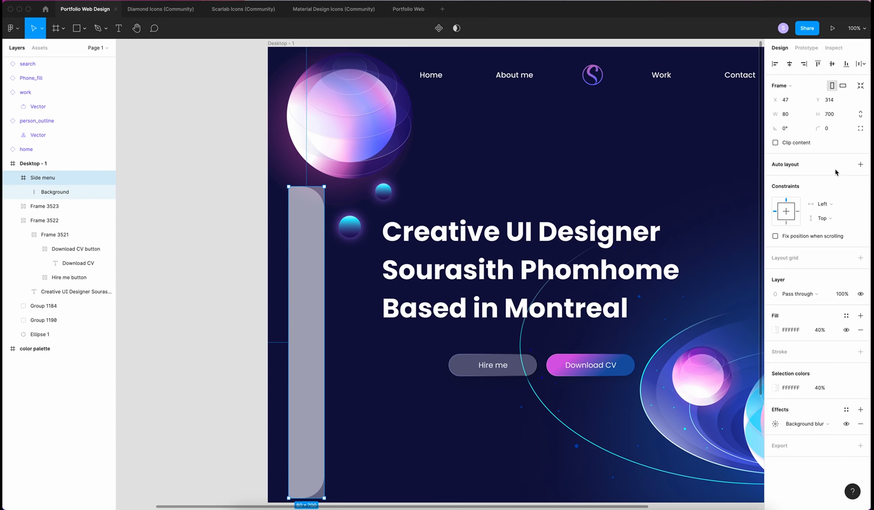
Give the Side menu independent corners with 50 on the two right corners
{"action": "left_click", "coordinate": [860, 128]}
{"action": "left_click", "coordinate": [798, 142]}
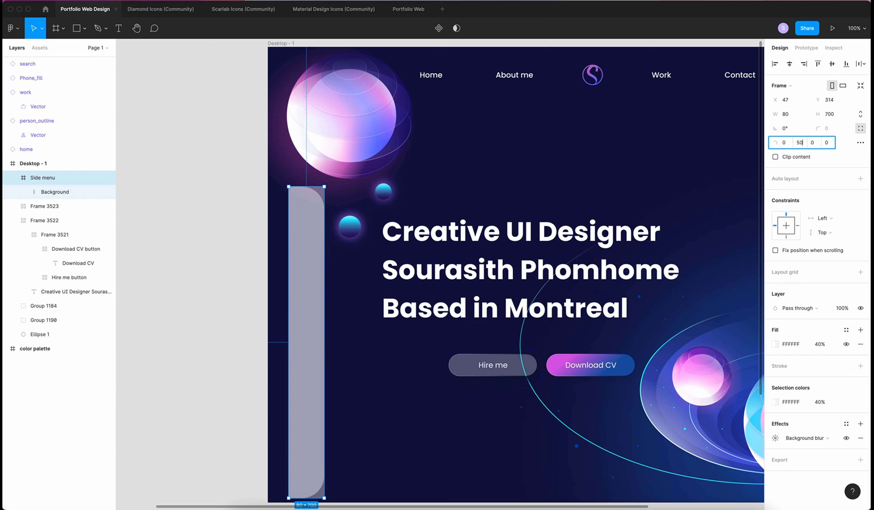
{"action": "key", "text": "Tab"}
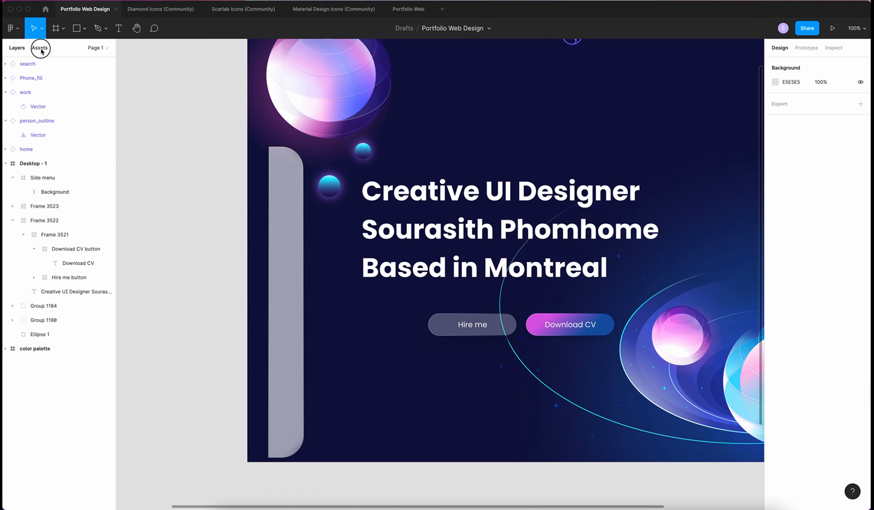
Wrap each of the home, person, work, phone and search icons in its own auto-layout frame
{"action": "left_click", "coordinate": [40, 49]}
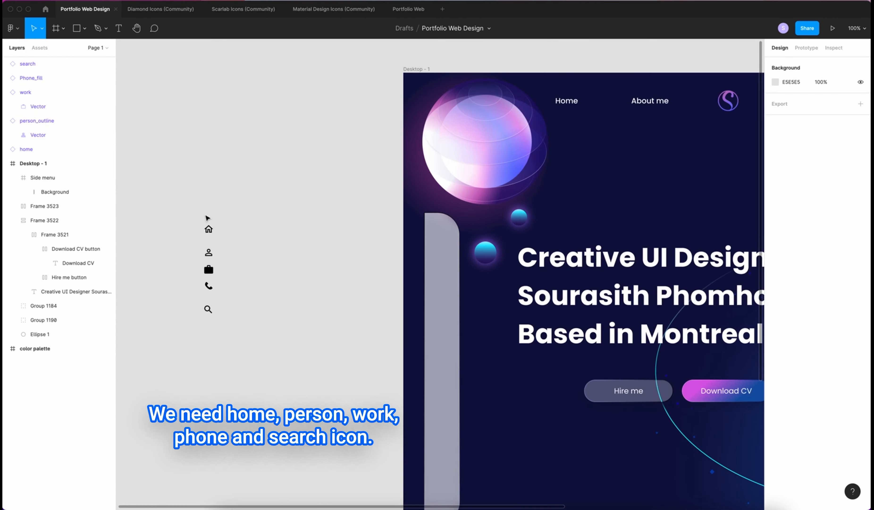
{"action": "left_click", "coordinate": [209, 226]}
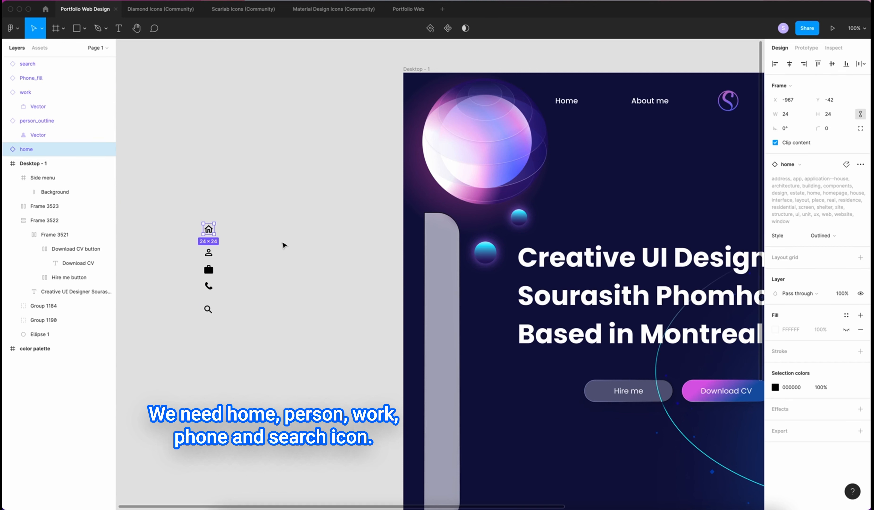
{"action": "key", "text": "shift+a"}
{"action": "left_click", "coordinate": [209, 252]}
{"action": "key", "text": "shift+a"}
{"action": "left_click", "coordinate": [208, 269]}
{"action": "key", "text": "shift+a"}
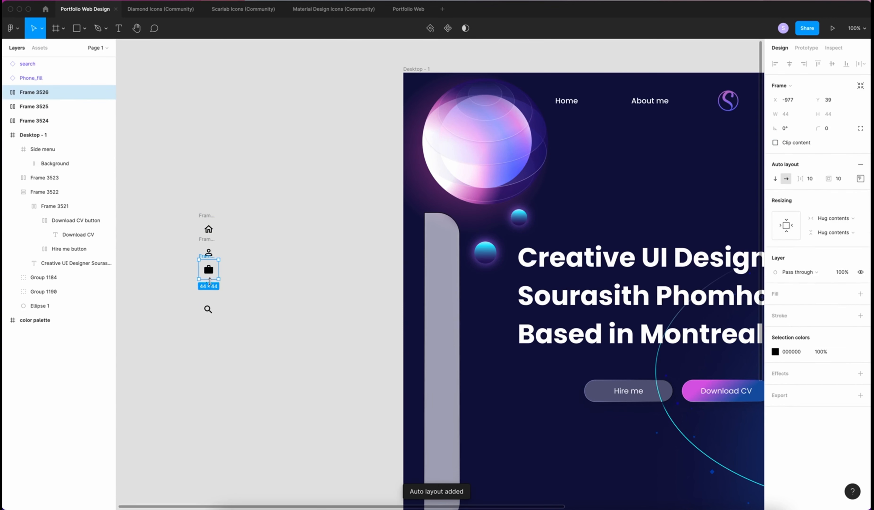
{"action": "left_click", "coordinate": [209, 285]}
{"action": "key", "text": "shift+a"}
{"action": "left_click", "coordinate": [208, 309]}
{"action": "key", "text": "shift+a"}
Name the icon frames Search, Contact, Work, About and Home in the Layers panel
{"action": "double_click", "coordinate": [42, 64]}
{"action": "type", "text": "Search"}
{"action": "double_click", "coordinate": [42, 78]}
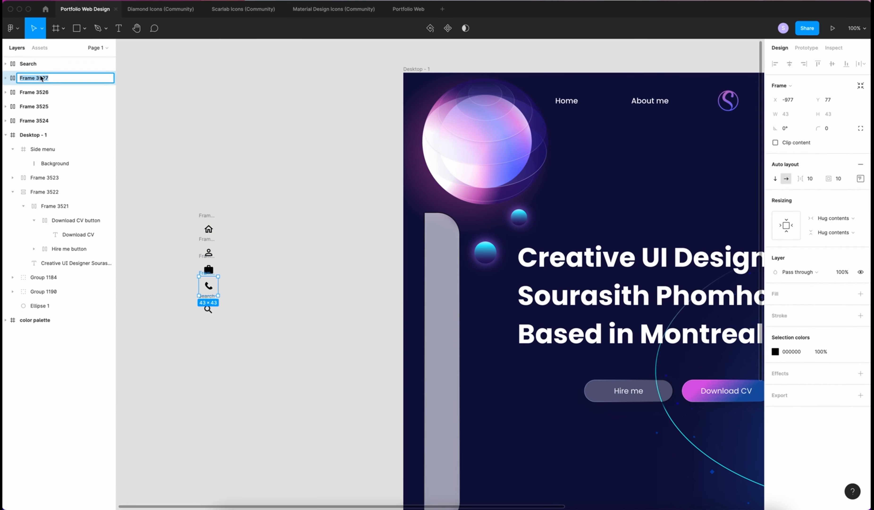
{"action": "type", "text": "Contact"}
{"action": "left_click", "coordinate": [41, 92]}
{"action": "double_click", "coordinate": [41, 92]}
{"action": "type", "text": "Work"}
{"action": "left_click", "coordinate": [42, 106]}
{"action": "type", "text": "t"}
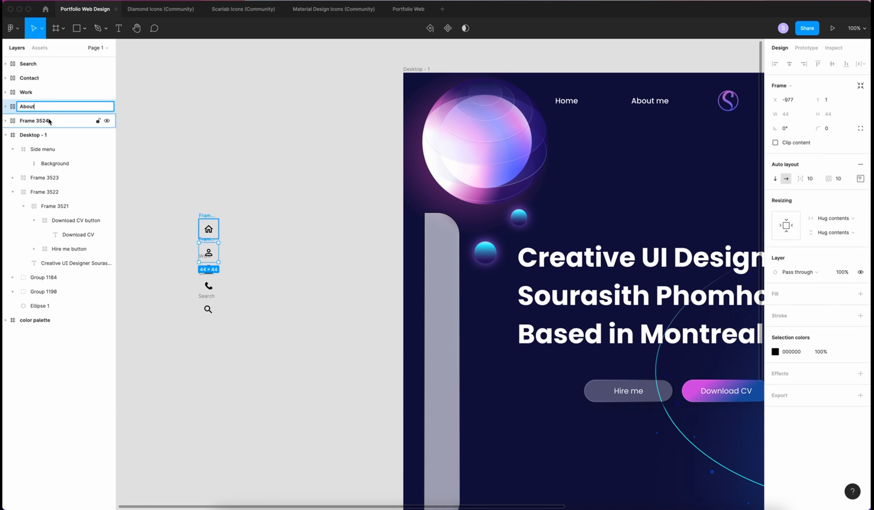
{"action": "double_click", "coordinate": [48, 121]}
{"action": "type", "text": "Home"}
{"action": "left_click", "coordinate": [120, 110]}
Stack the five icon frames into one vertical auto-layout column and name it Icons
{"action": "left_click", "coordinate": [31, 65]}
{"action": "left_click", "coordinate": [32, 121], "text": "shift"}
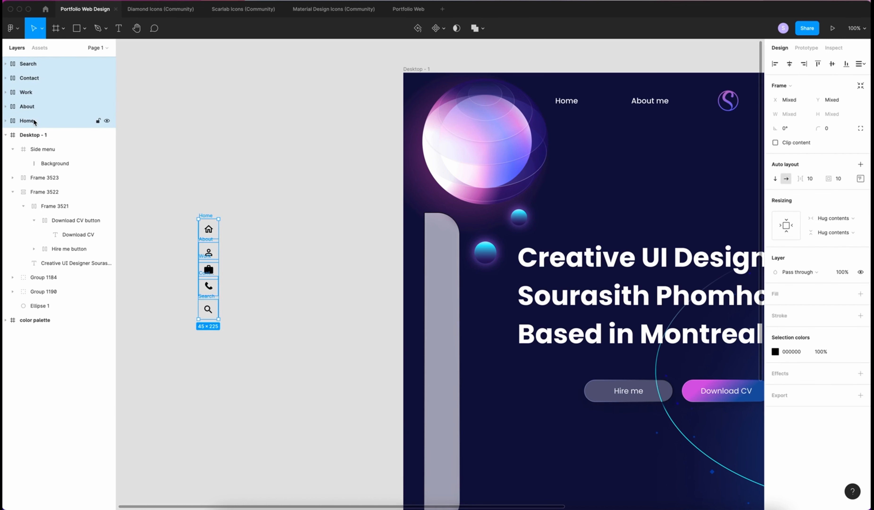
{"action": "key", "text": "shift+a"}
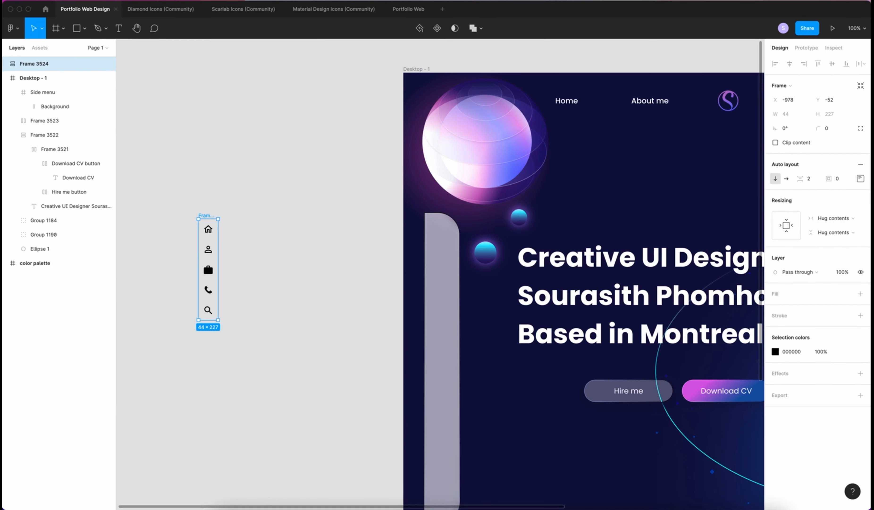
{"action": "key", "text": "super+r"}
Name the column Icons, then add points on the Background's right edge and pull the middle one inward
{"action": "type", "text": "Icons"}
{"action": "key", "text": "Return"}
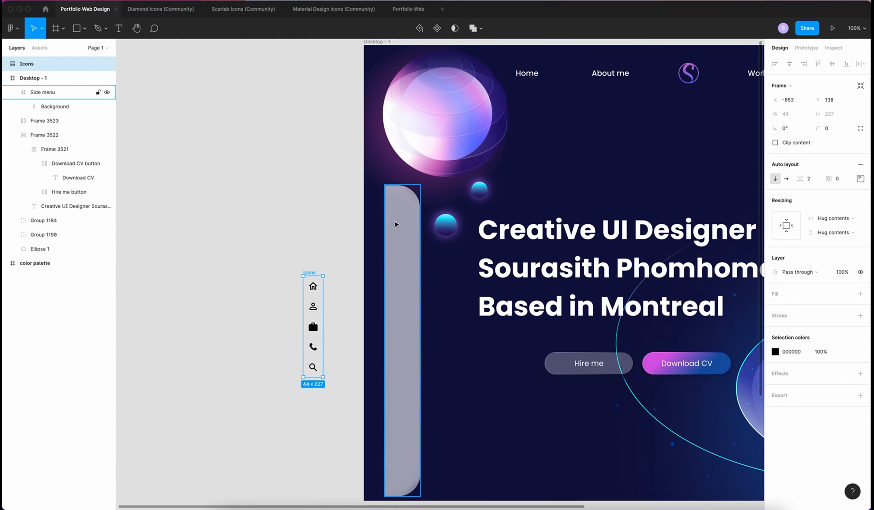
{"action": "left_click", "coordinate": [396, 224]}
{"action": "left_click", "coordinate": [48, 106]}
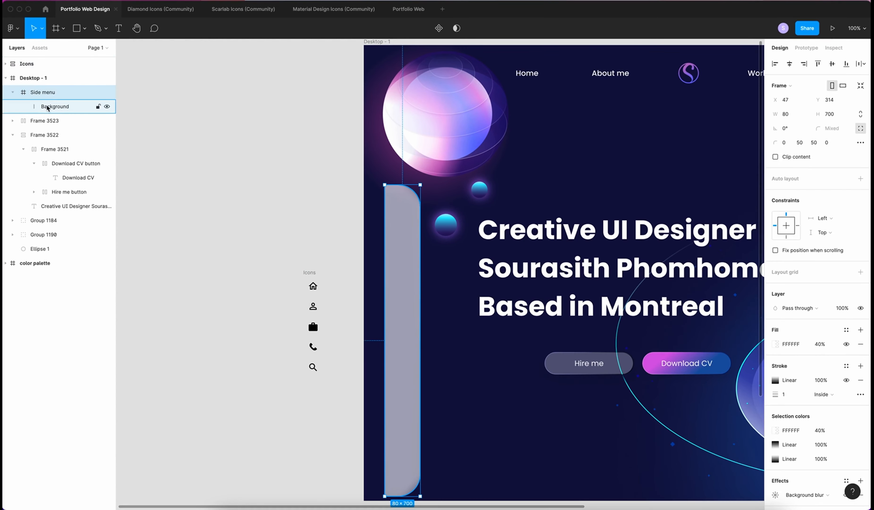
{"action": "left_click", "coordinate": [48, 106]}
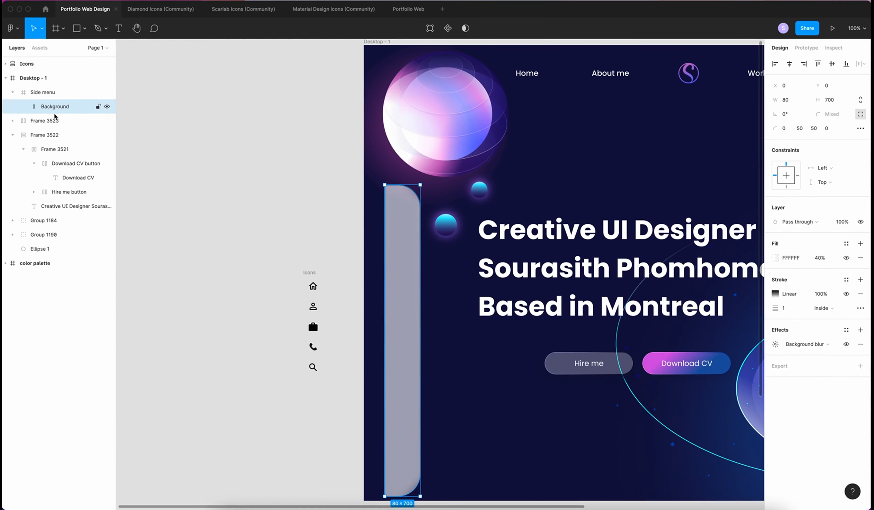
{"action": "left_click", "coordinate": [432, 31]}
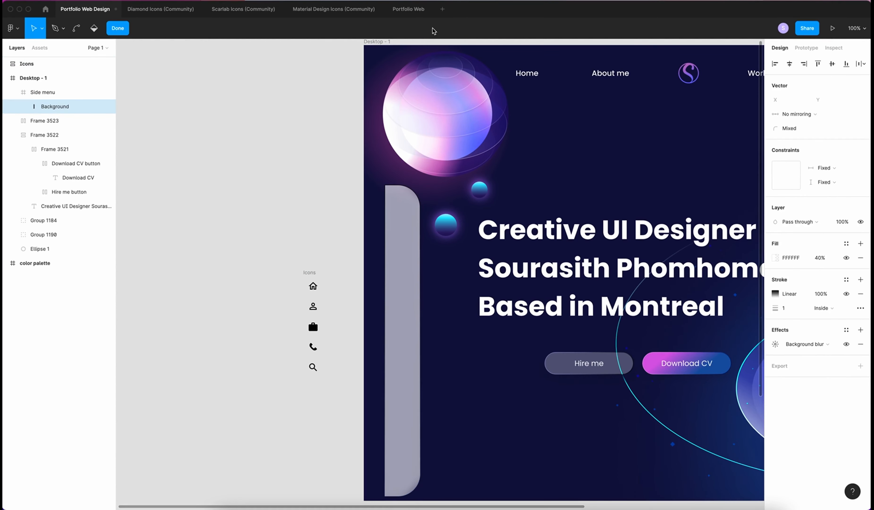
{"action": "left_click", "coordinate": [420, 340]}
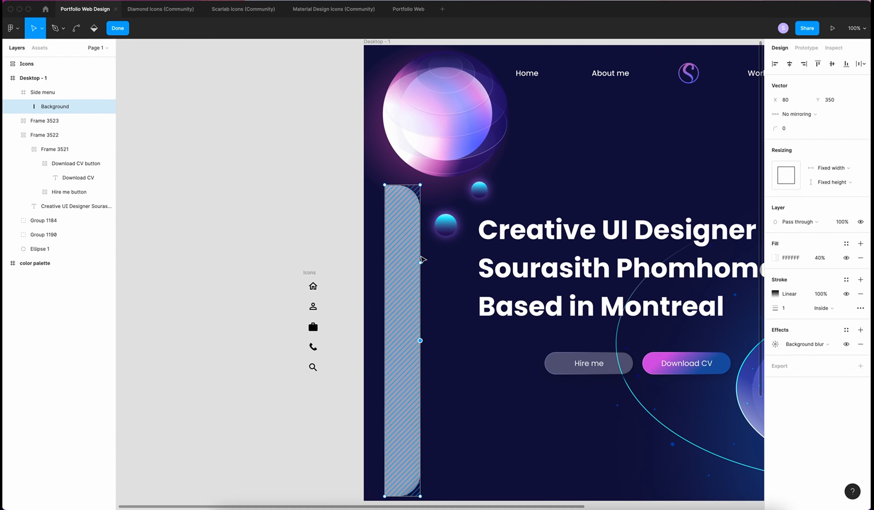
{"action": "left_click", "coordinate": [420, 262]}
{"action": "left_click", "coordinate": [421, 418]}
{"action": "left_click_drag", "start_coordinate": [420, 340], "coordinate": [391, 341]}
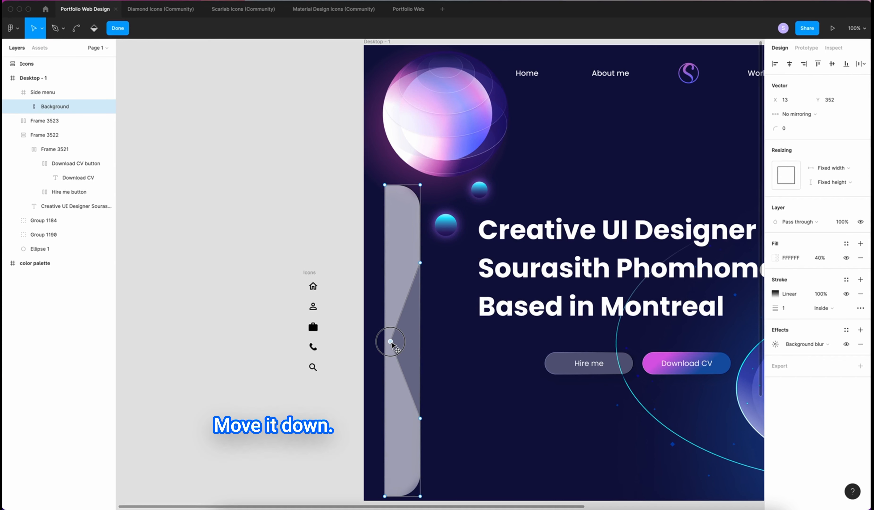
{"action": "left_click_drag", "start_coordinate": [420, 263], "coordinate": [420, 283]}
{"action": "left_click_drag", "start_coordinate": [420, 418], "coordinate": [420, 384]}
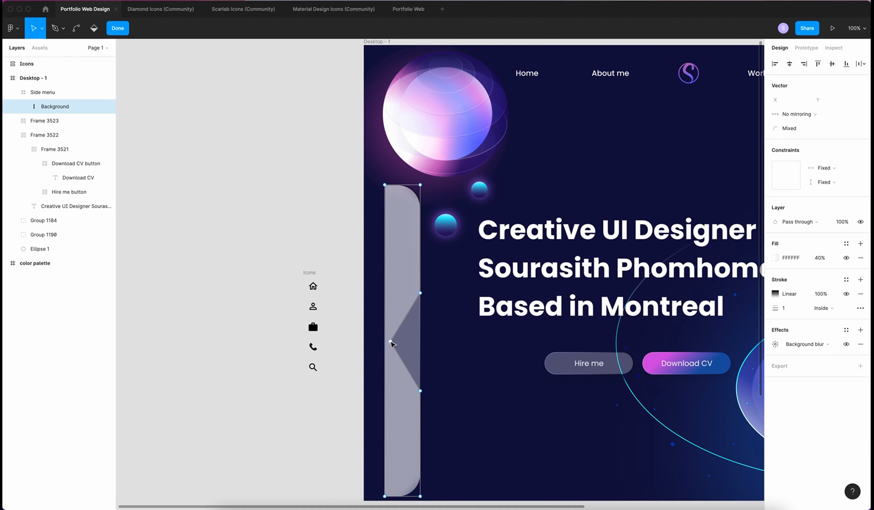
Round the notch point to radius 50 and its flanking points to 40, then move Icons into the side menu
{"action": "left_click", "coordinate": [390, 341]}
{"action": "left_click", "coordinate": [788, 132]}
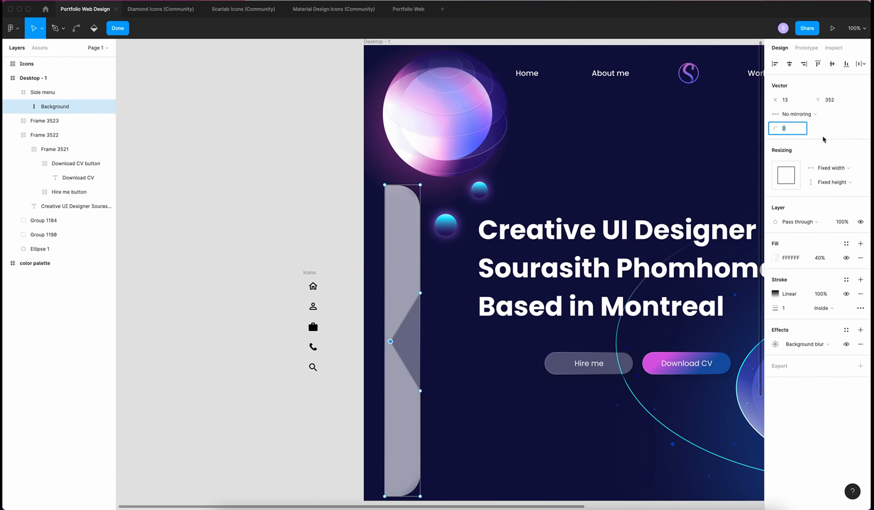
{"action": "key", "text": "Return"}
{"action": "left_click_drag", "start_coordinate": [433, 283], "coordinate": [417, 414]}
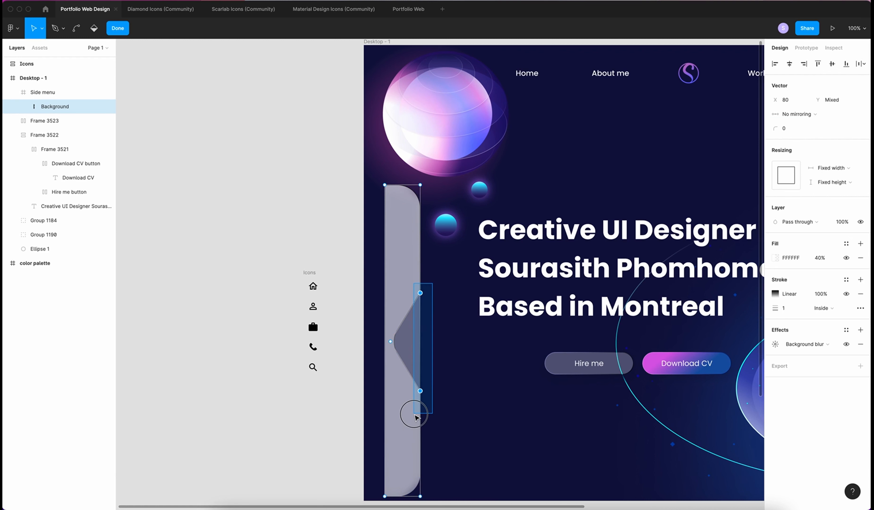
{"action": "left_click", "coordinate": [783, 129]}
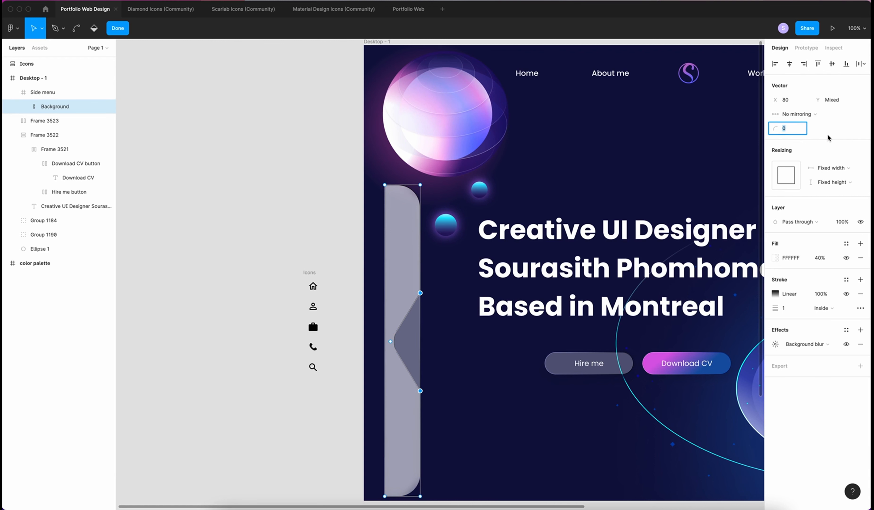
{"action": "type", "text": "40"}
{"action": "key", "text": "Return"}
{"action": "left_click_drag", "start_coordinate": [307, 272], "coordinate": [399, 272]}
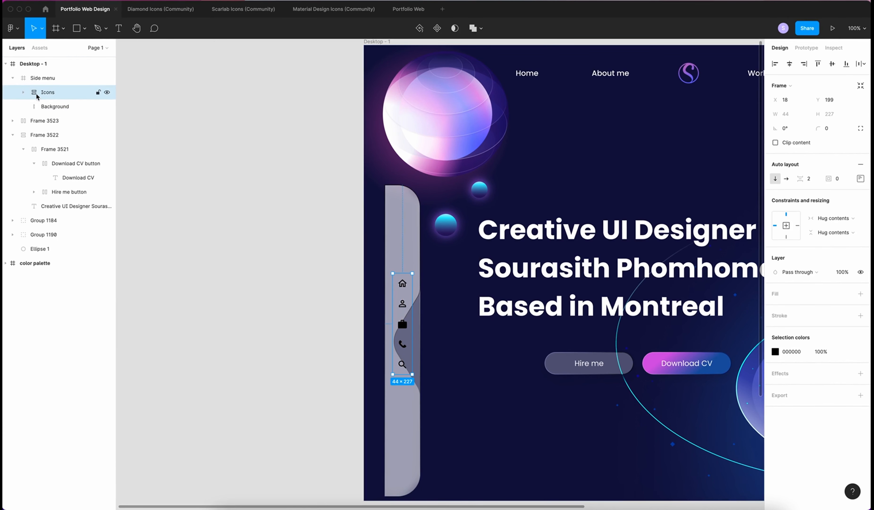
Space the five icons 80 apart and centre the Icons column vertically in the side menu
{"action": "left_click", "coordinate": [809, 175]}
{"action": "type", "text": "80"}
{"action": "key", "text": "Return"}
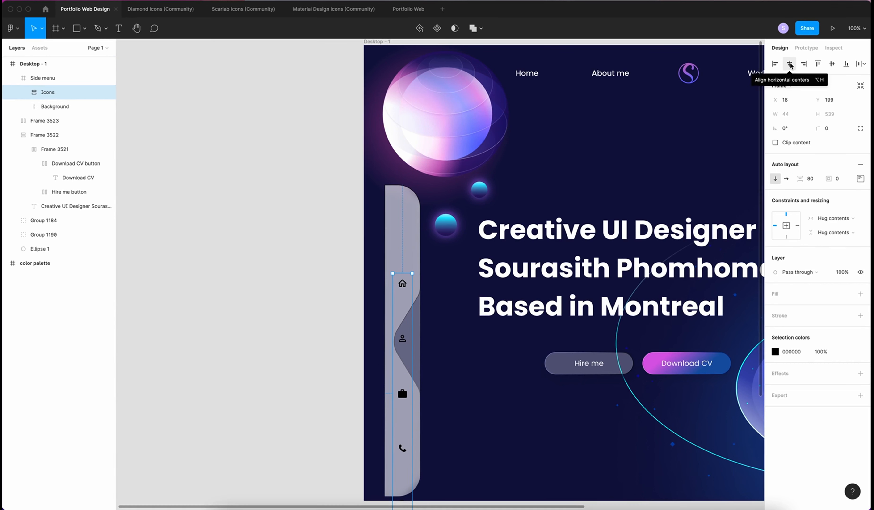
{"action": "left_click", "coordinate": [832, 63]}
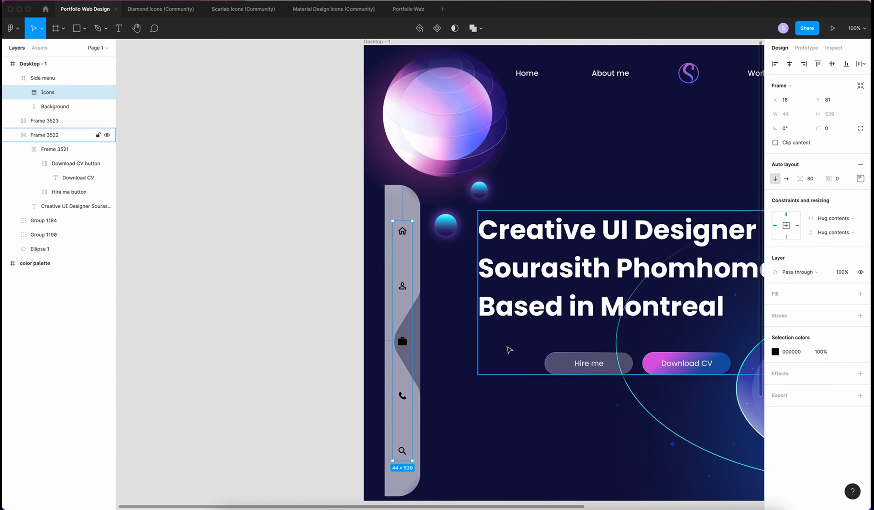
Recolour the side-menu icons navy 0F103F from the palette
{"action": "scroll", "coordinate": [509, 349], "scroll_direction": "right", "scroll_amount": 5}
{"action": "scroll", "coordinate": [509, 350], "scroll_direction": "down", "scroll_amount": 3}
{"action": "scroll", "coordinate": [509, 348], "scroll_direction": "down", "scroll_amount": 3}
{"action": "scroll", "coordinate": [509, 348], "scroll_direction": "right", "scroll_amount": 2}
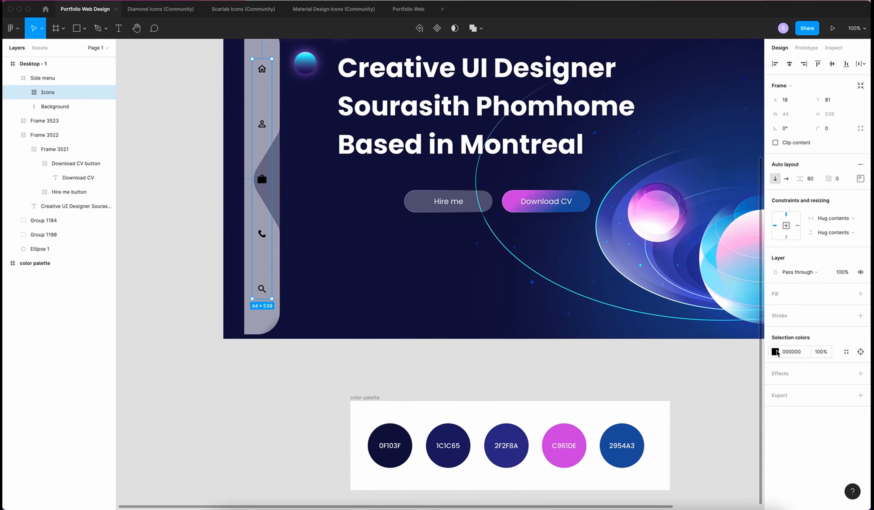
{"action": "left_click", "coordinate": [775, 351]}
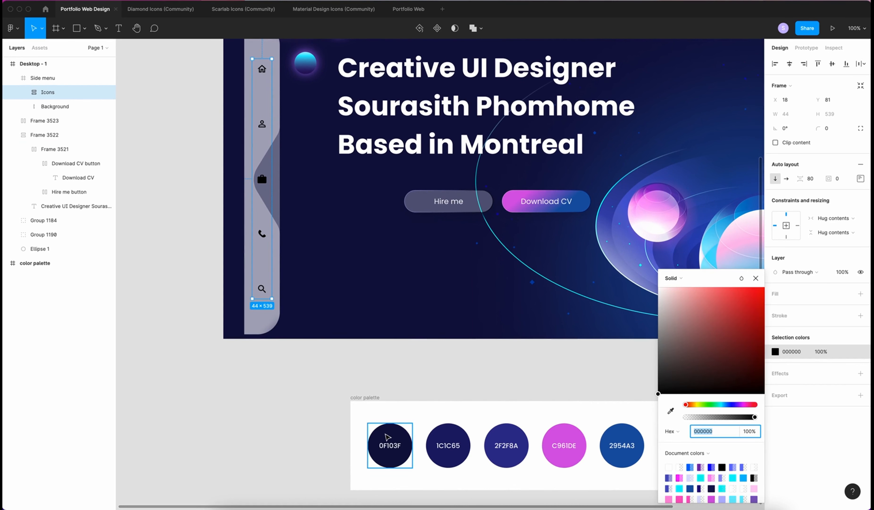
{"action": "key", "text": "ctrl+c"}
{"action": "left_click", "coordinate": [385, 434]}
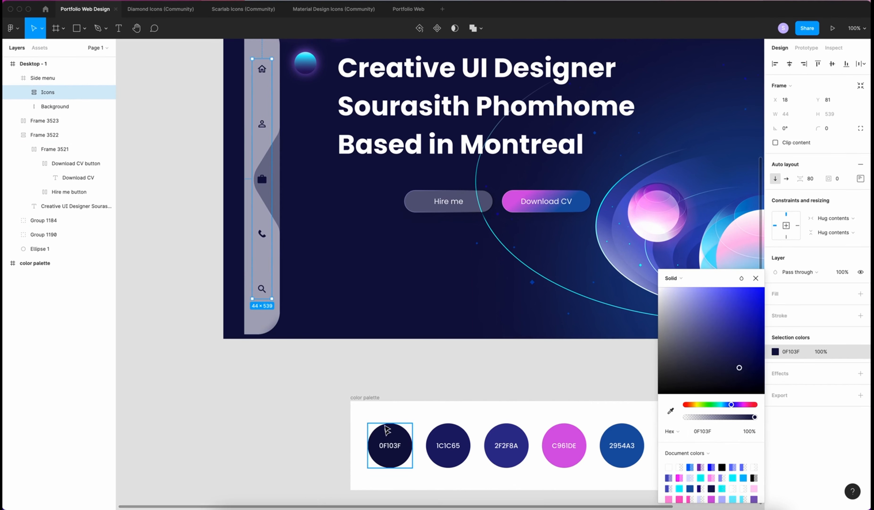
{"action": "left_click", "coordinate": [755, 278]}
{"action": "key", "text": "Escape"}
Fill the briefcase Work icon's shape white FFFFFF
{"action": "left_click", "coordinate": [260, 181]}
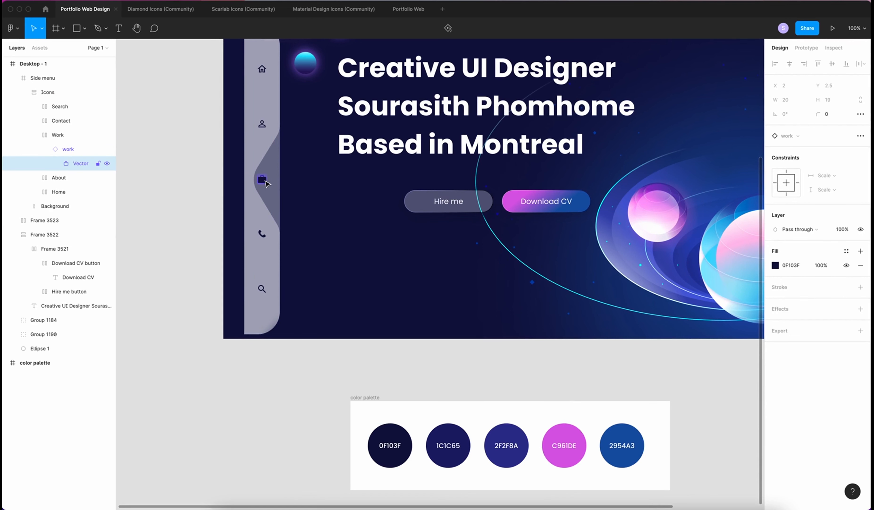
{"action": "scroll", "coordinate": [210, 203], "scroll_direction": "up", "scroll_amount": 2}
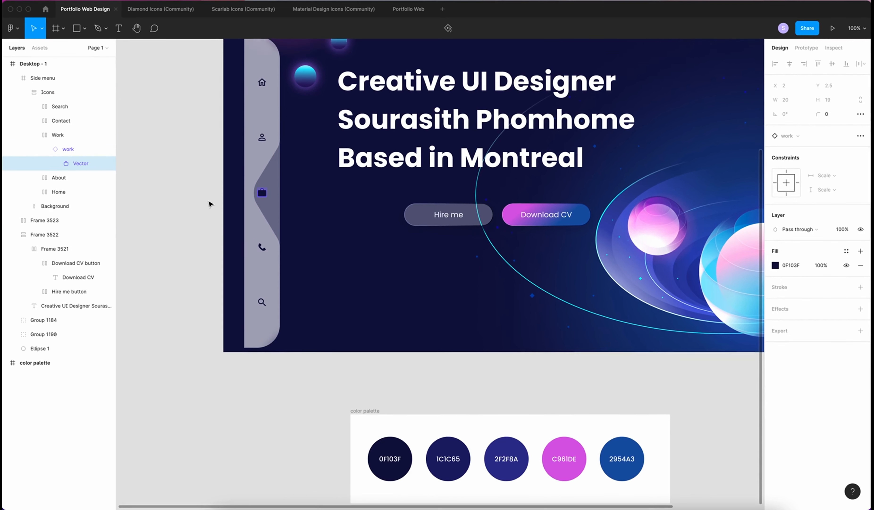
{"action": "scroll", "coordinate": [210, 204], "scroll_direction": "up", "scroll_amount": 2}
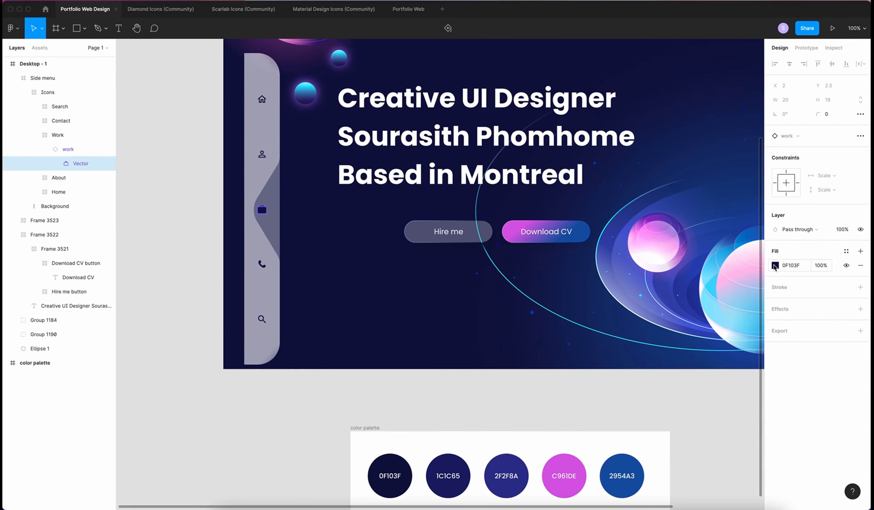
{"action": "left_click", "coordinate": [774, 266]}
{"action": "key", "text": "i"}
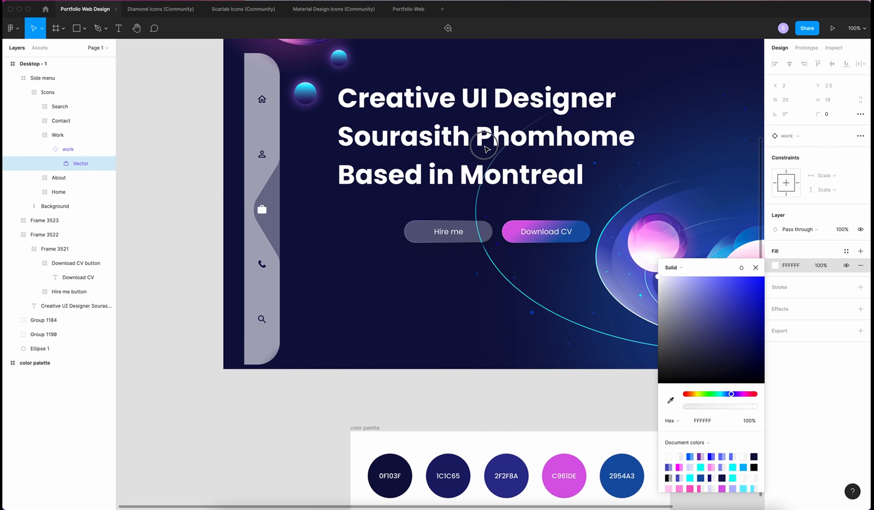
{"action": "key", "text": "Escape"}
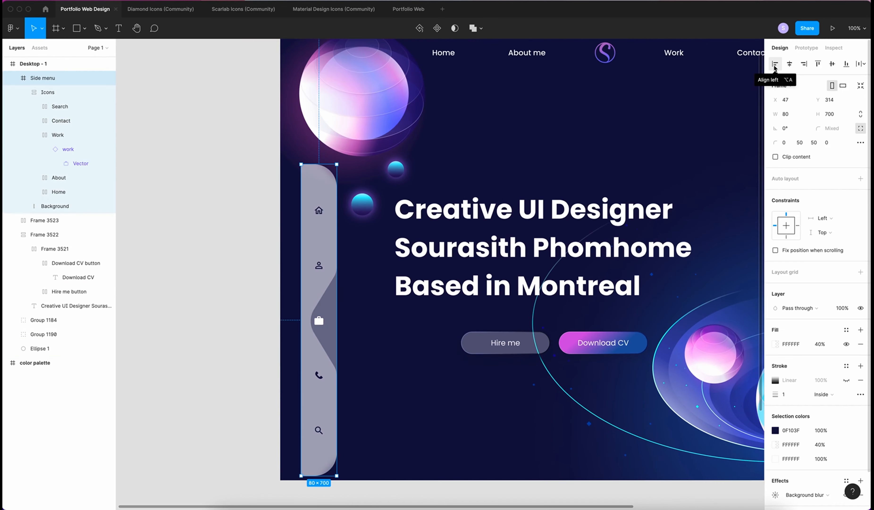
Align the side menu to the page's left edge and centre it vertically
{"action": "left_click", "coordinate": [775, 63]}
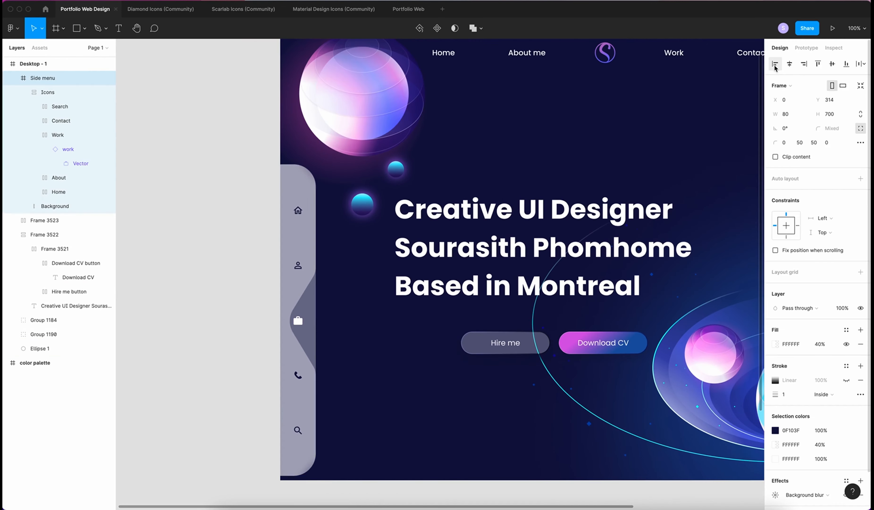
{"action": "left_click", "coordinate": [832, 64]}
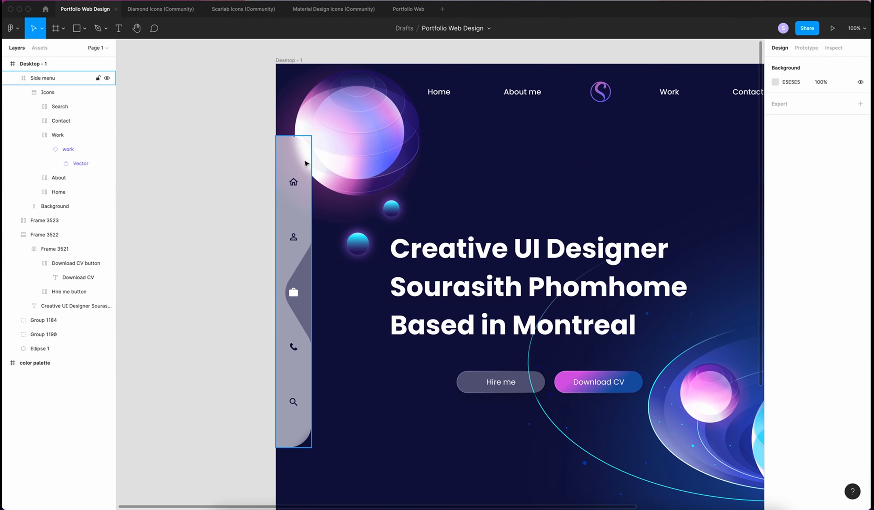
{"action": "left_click", "coordinate": [52, 77]}
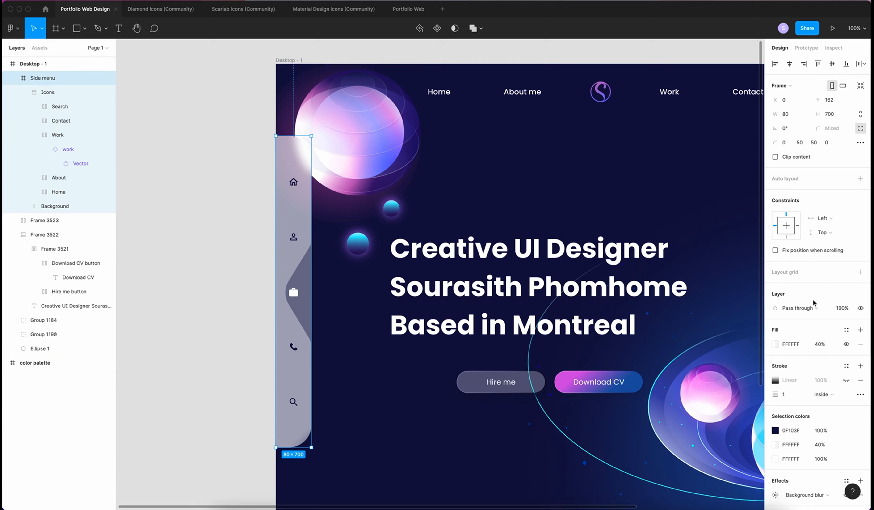
Give the Side menu frame a drop shadow: Y 20, blur 40, colour 0A0A27 at 15% opacity
{"action": "scroll", "coordinate": [853, 411], "scroll_direction": "down", "scroll_amount": 2}
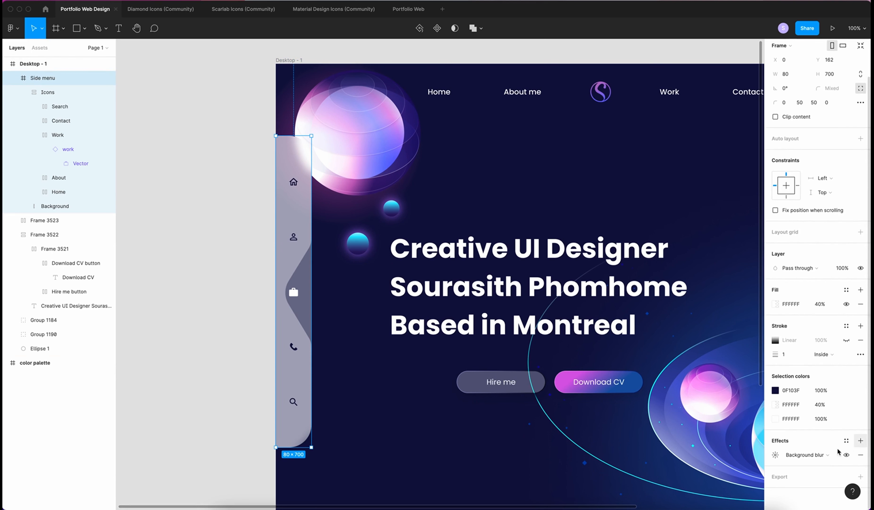
{"action": "left_click", "coordinate": [860, 440]}
{"action": "left_click", "coordinate": [775, 455]}
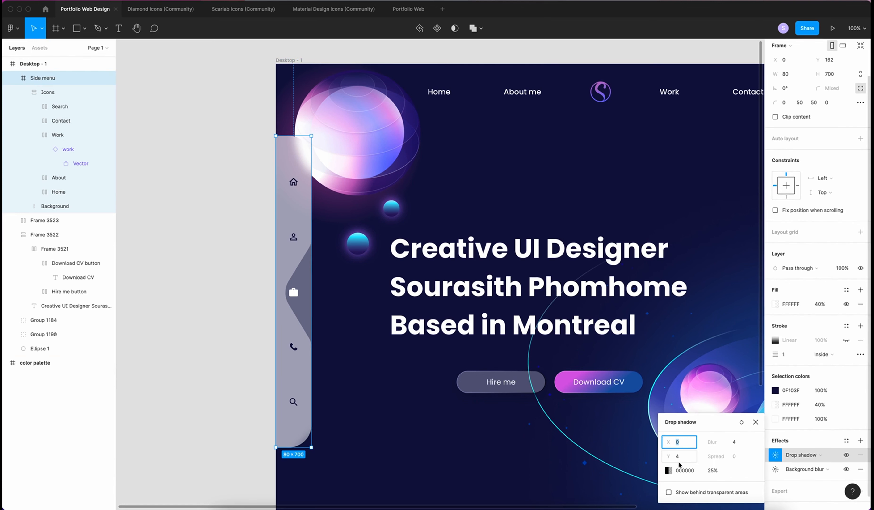
{"action": "key", "text": "Tab"}
{"action": "left_click", "coordinate": [738, 442]}
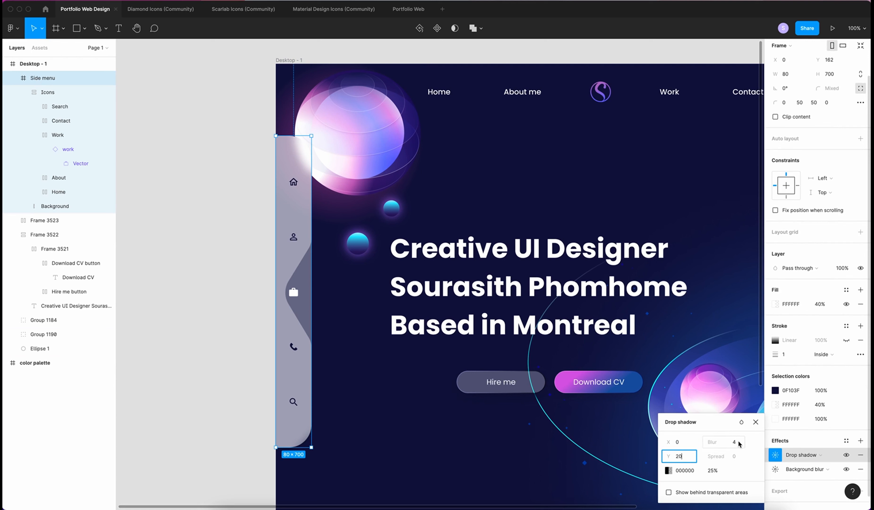
{"action": "type", "text": "40"}
{"action": "key", "text": "Return"}
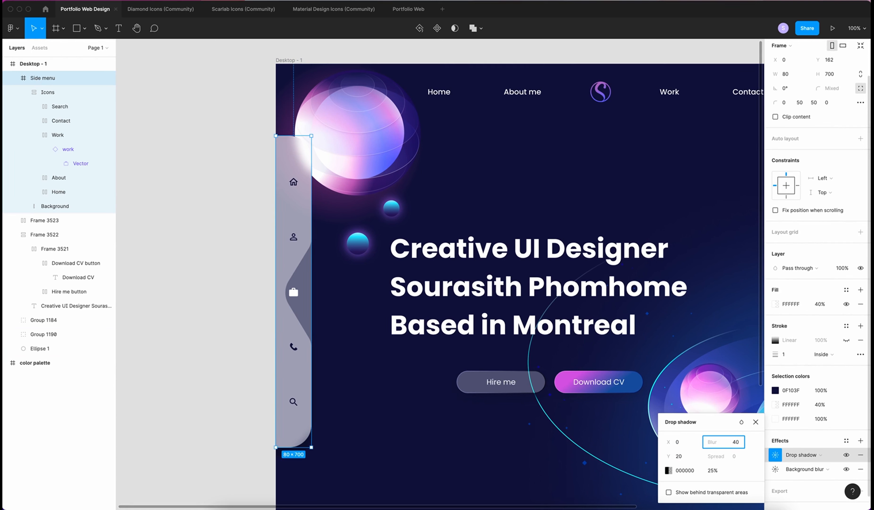
{"action": "left_click", "coordinate": [667, 470]}
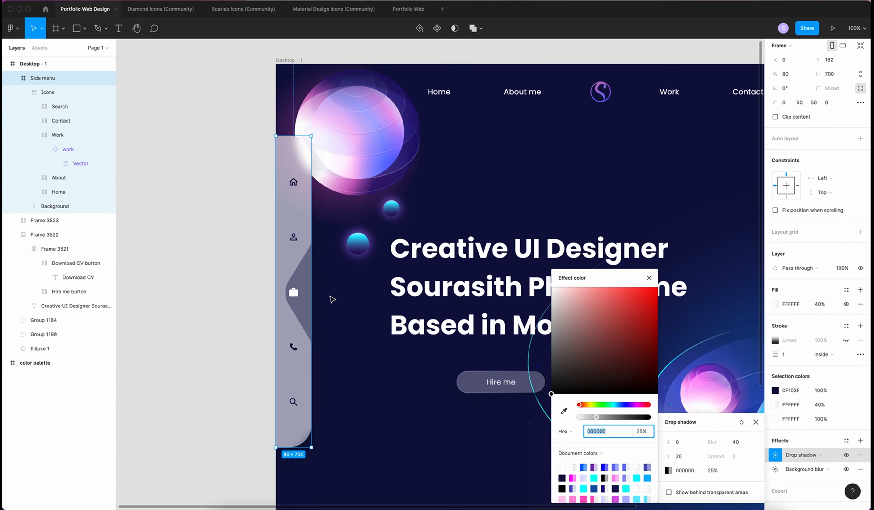
{"action": "key", "text": "ctrl+c"}
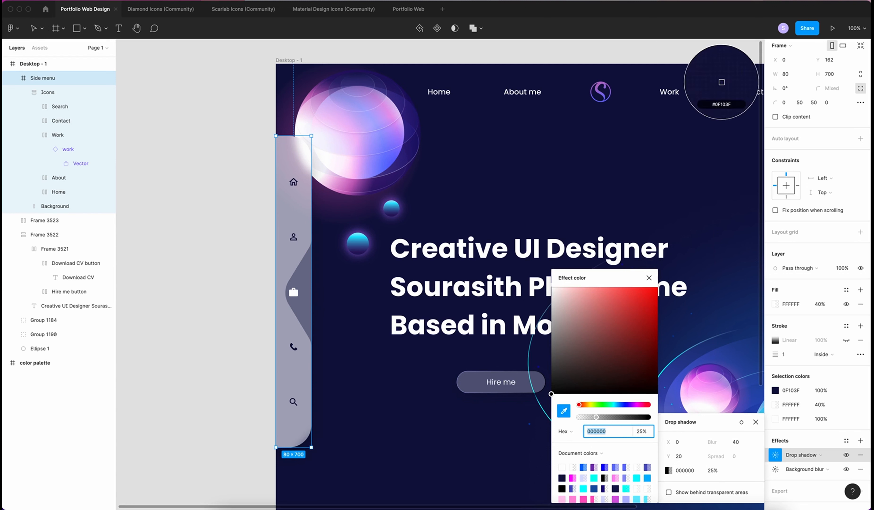
{"action": "left_click", "coordinate": [329, 298]}
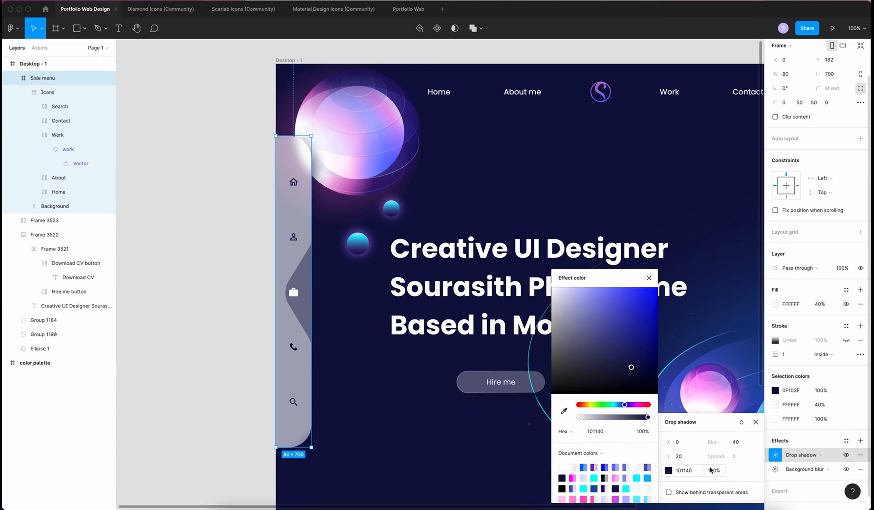
{"action": "left_click_drag", "start_coordinate": [631, 368], "coordinate": [633, 381]}
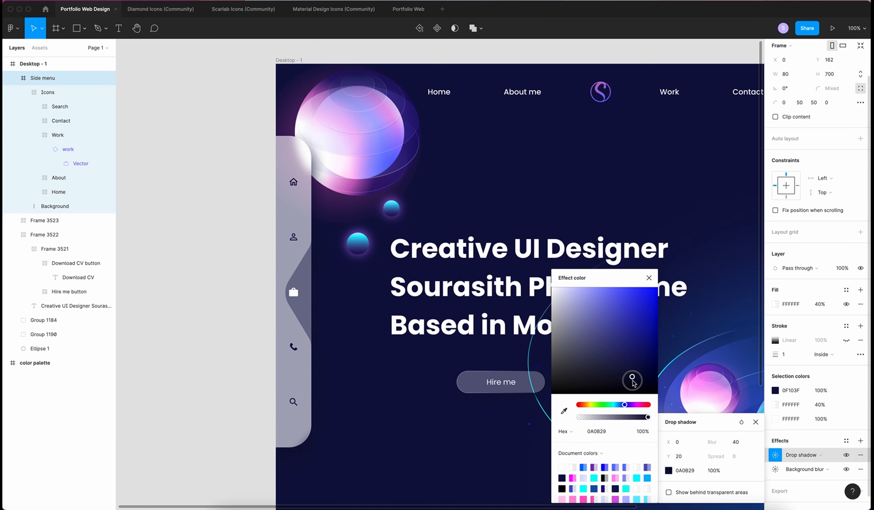
{"action": "left_click", "coordinate": [714, 470]}
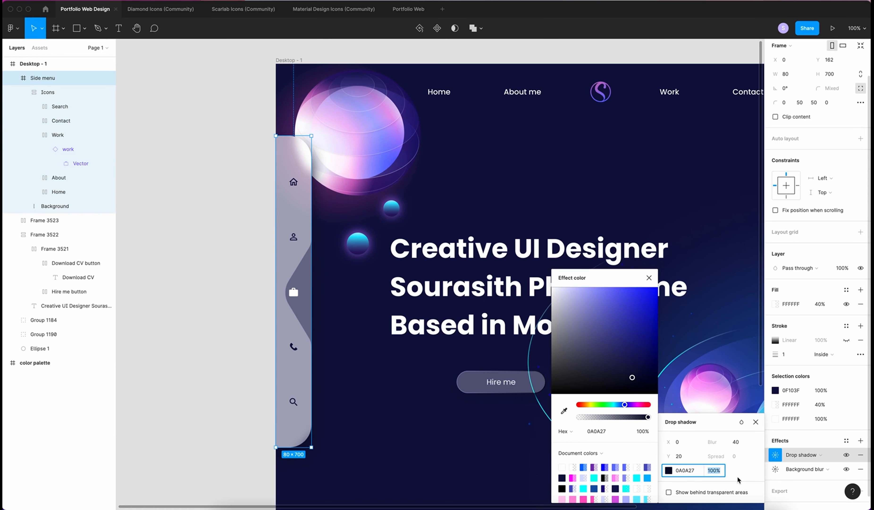
{"action": "type", "text": "10"}
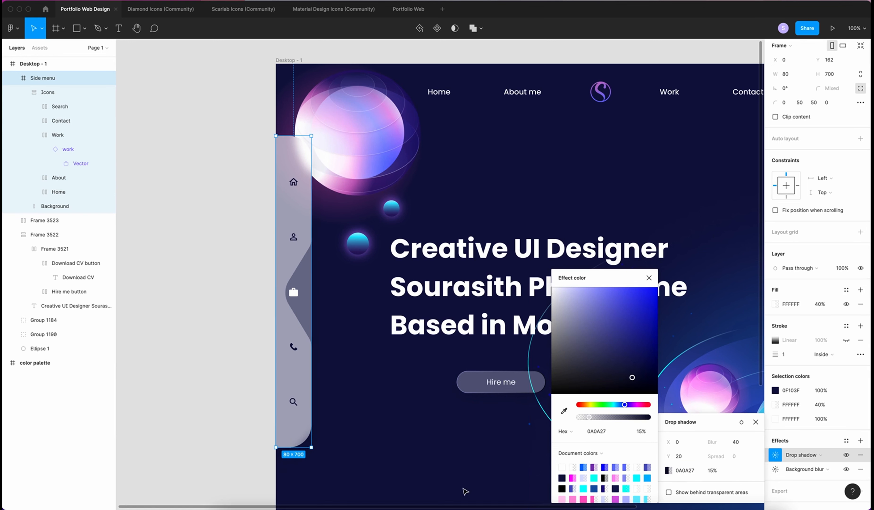
{"action": "left_click", "coordinate": [441, 456]}
{"action": "scroll", "coordinate": [442, 459], "scroll_direction": "down", "scroll_amount": 3}
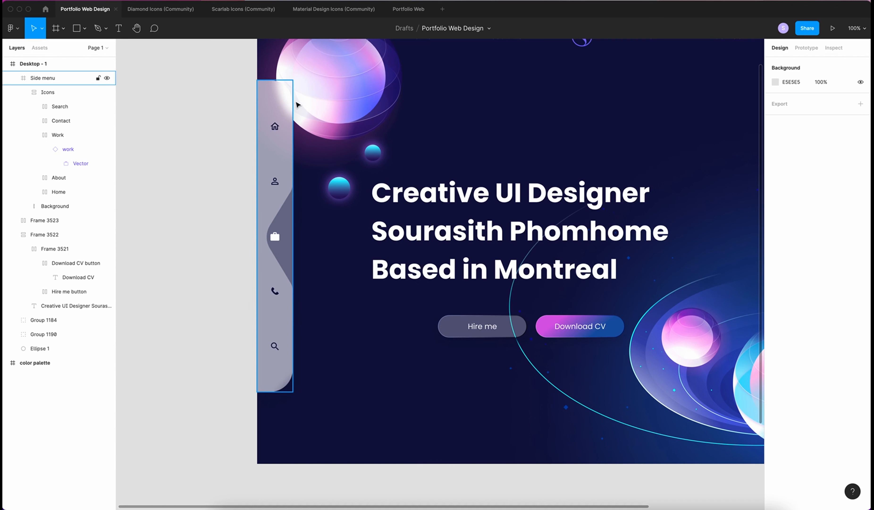
Add a drop shadow to the menu Background: Y −10, blur 20, colour 0C0D34 at 15%
{"action": "left_click", "coordinate": [277, 99]}
{"action": "left_click", "coordinate": [59, 206]}
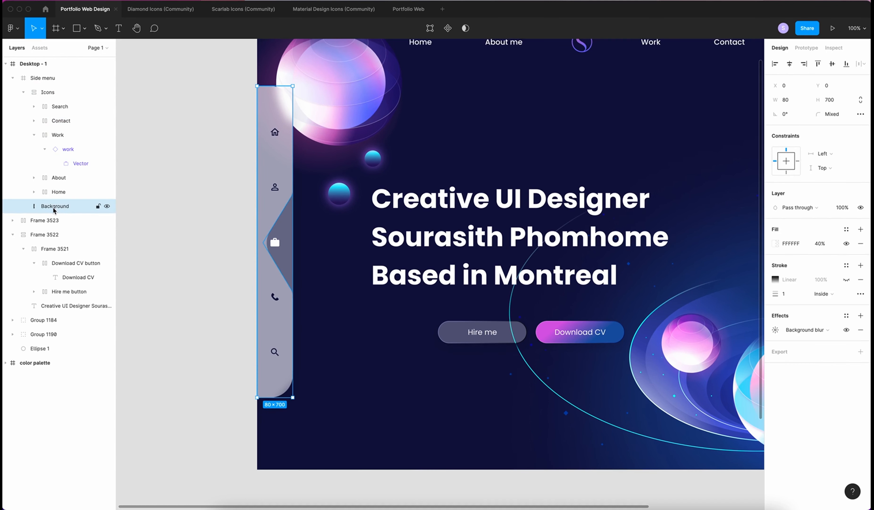
{"action": "left_click", "coordinate": [860, 316]}
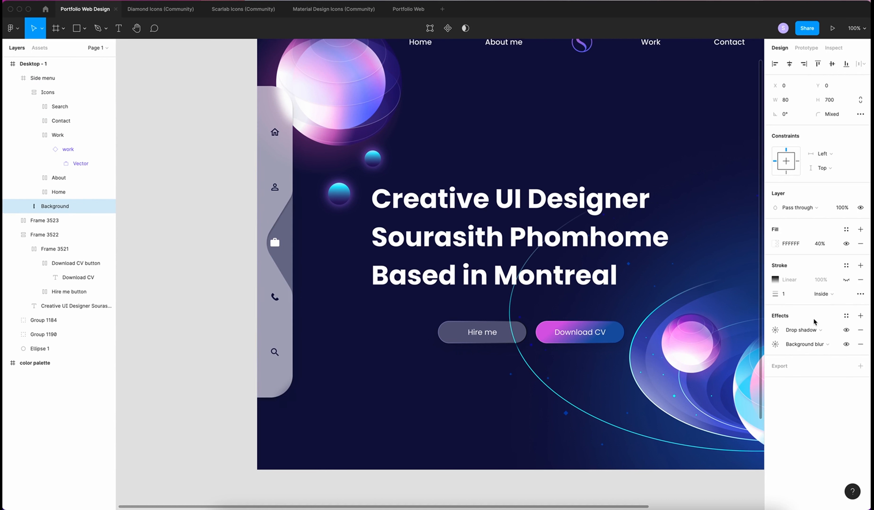
{"action": "left_click", "coordinate": [775, 329]}
{"action": "left_click", "coordinate": [692, 368]}
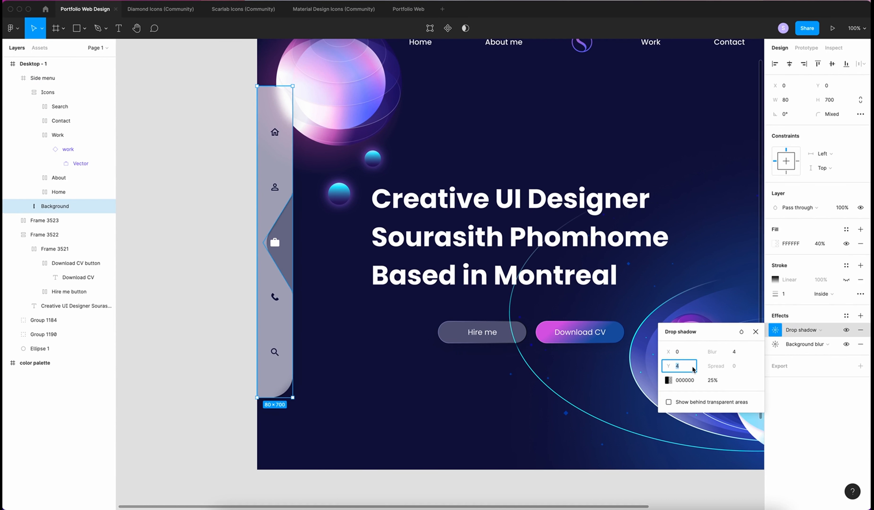
{"action": "left_click", "coordinate": [735, 351]}
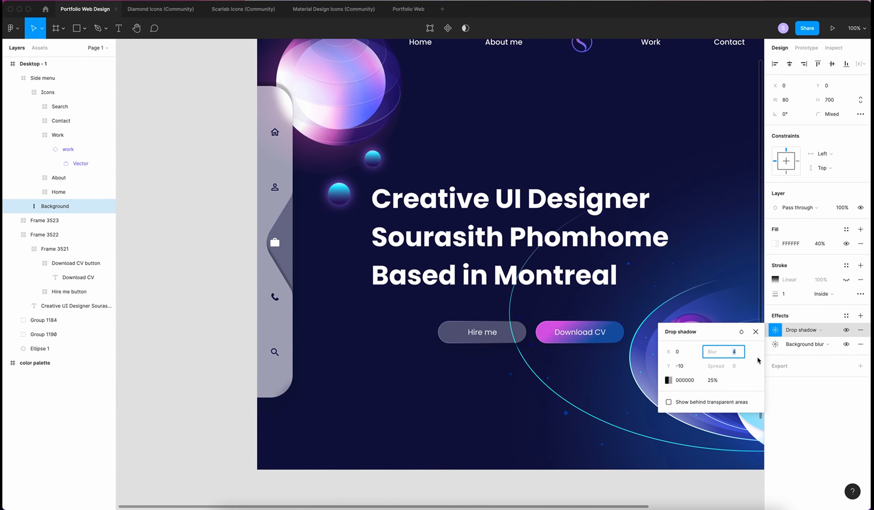
{"action": "type", "text": "20"}
{"action": "key", "text": "Return"}
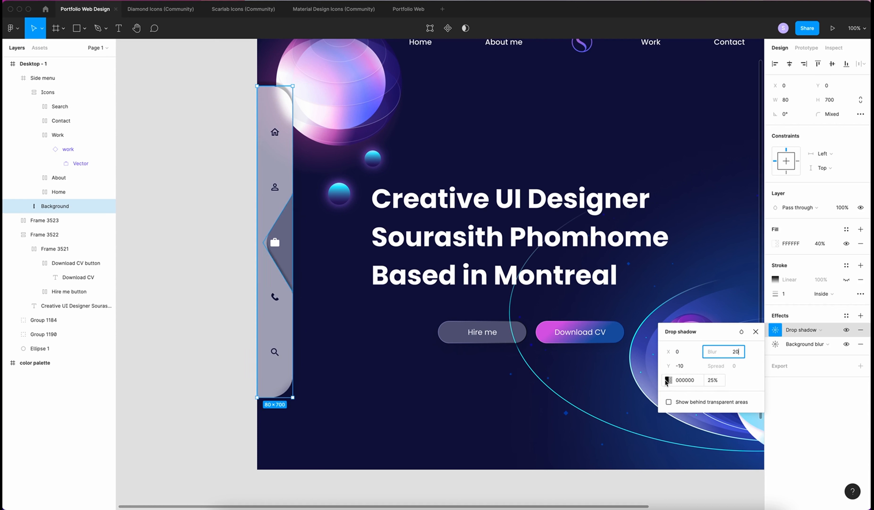
{"action": "left_click", "coordinate": [668, 380]}
{"action": "key", "text": "ctrl+c"}
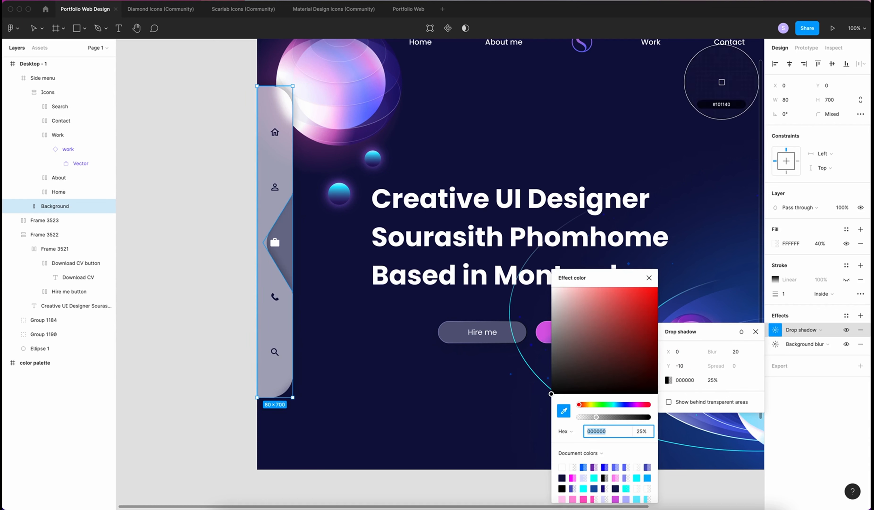
{"action": "left_click", "coordinate": [325, 355]}
{"action": "left_click_drag", "start_coordinate": [632, 367], "coordinate": [633, 372]}
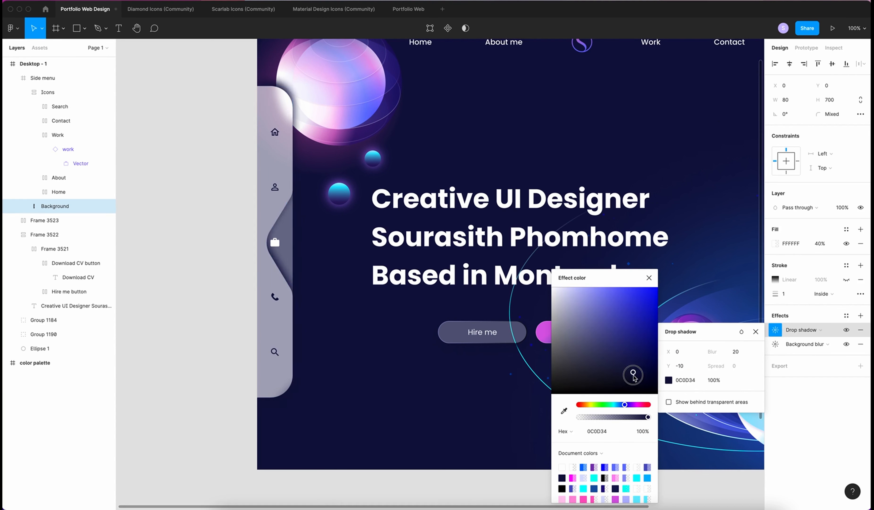
{"action": "left_click", "coordinate": [715, 381]}
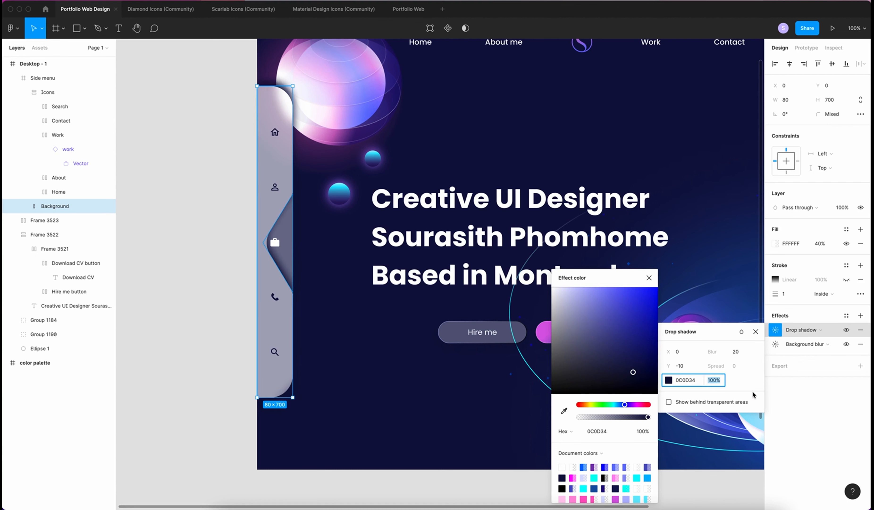
{"action": "type", "text": "15"}
{"action": "key", "text": "Return"}
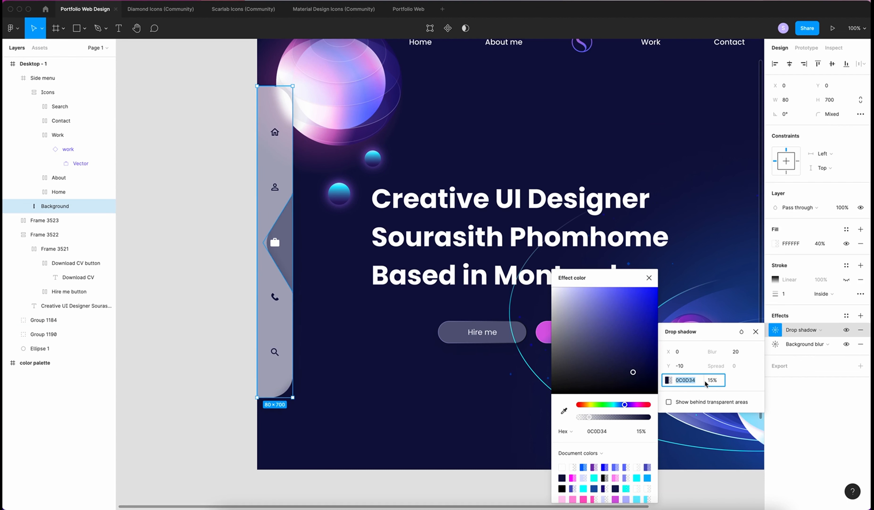
{"action": "left_click", "coordinate": [834, 416]}
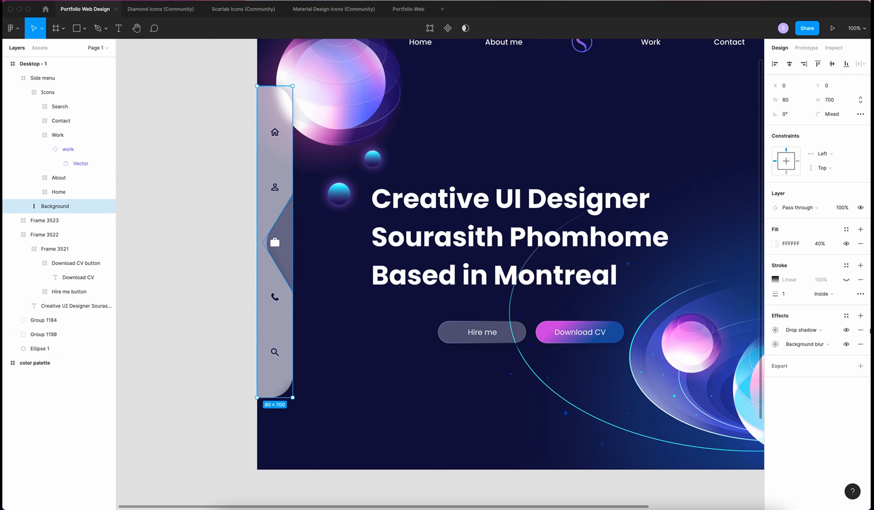
Add a second downward 0C0D34 drop shadow to the Background with Y 10 and blur 20
{"action": "left_click", "coordinate": [860, 314]}
{"action": "left_click", "coordinate": [776, 330]}
{"action": "left_click", "coordinate": [691, 365]}
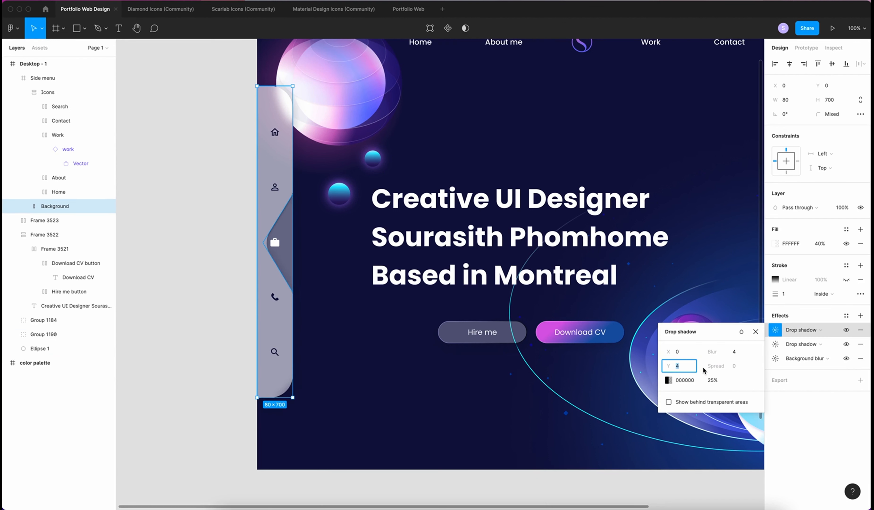
{"action": "key", "text": "Tab"}
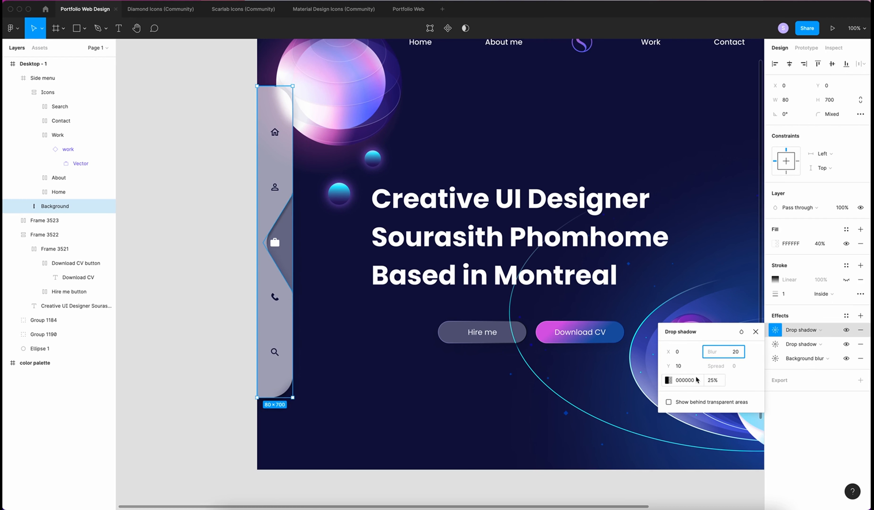
{"action": "left_click", "coordinate": [686, 380]}
{"action": "type", "text": "0C0D34"}
{"action": "key", "text": "Tab"}
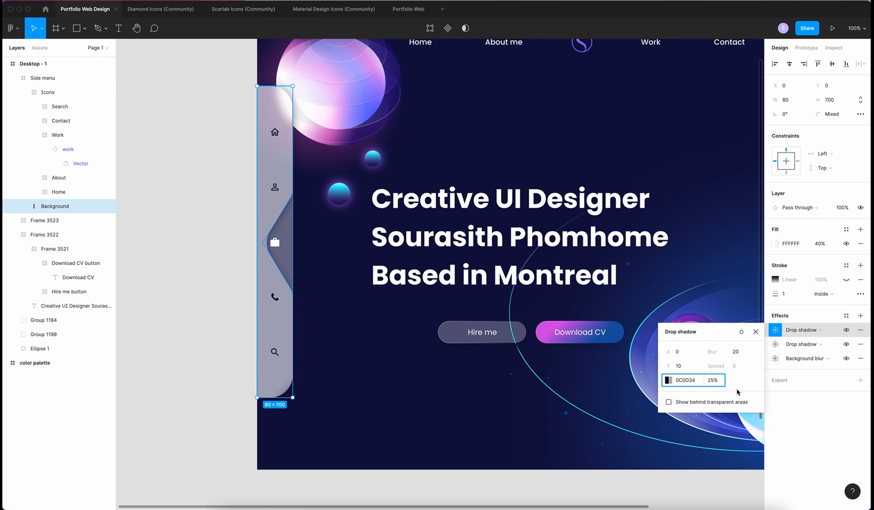
{"action": "type", "text": "15"}
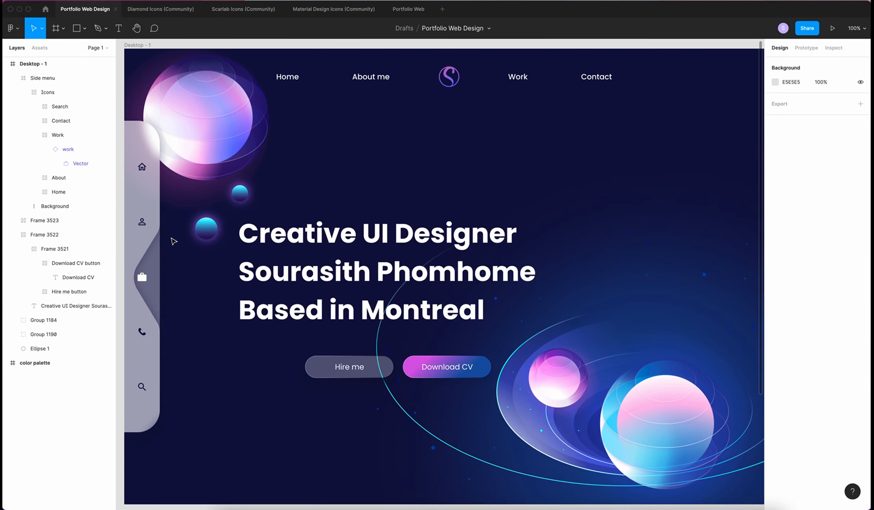
Add a 1440×1024 Desktop frame beside Home page, fill it 0F103F, and name it About me page above Home
{"action": "scroll", "coordinate": [453, 274], "scroll_direction": "right", "scroll_amount": 1}
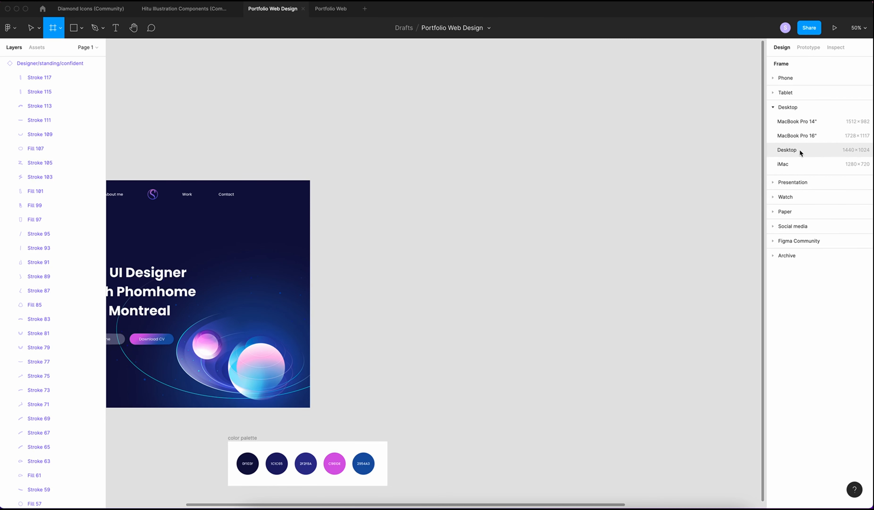
{"action": "left_click", "coordinate": [799, 148]}
{"action": "left_click_drag", "start_coordinate": [384, 219], "coordinate": [385, 241]}
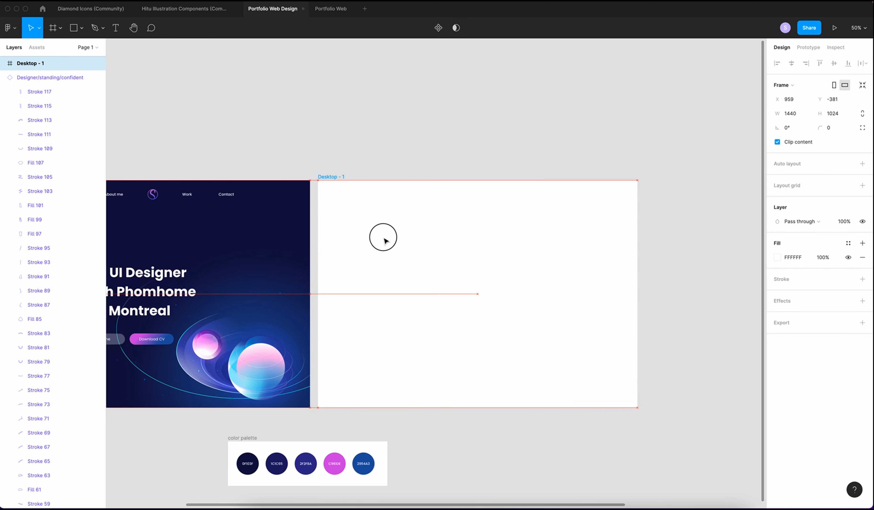
{"action": "key", "text": "i"}
{"action": "left_click", "coordinate": [251, 454]}
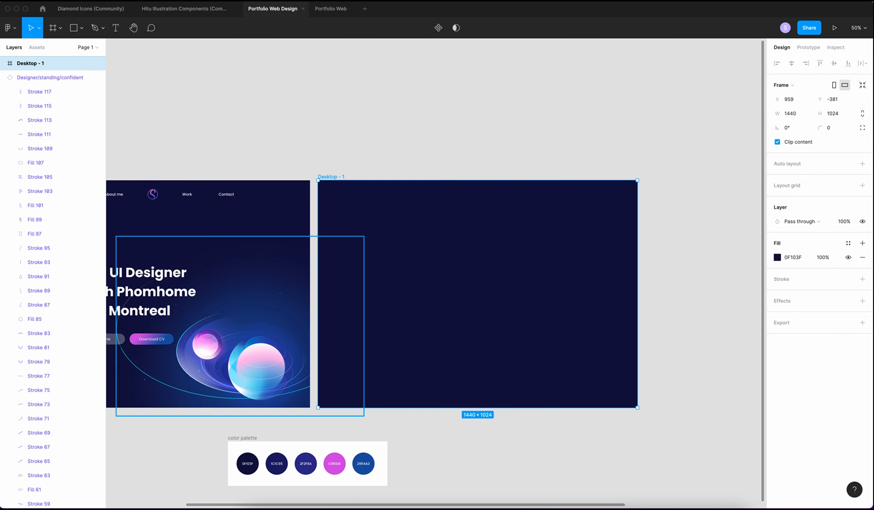
{"action": "double_click", "coordinate": [30, 63]}
{"action": "type", "text": "About"}
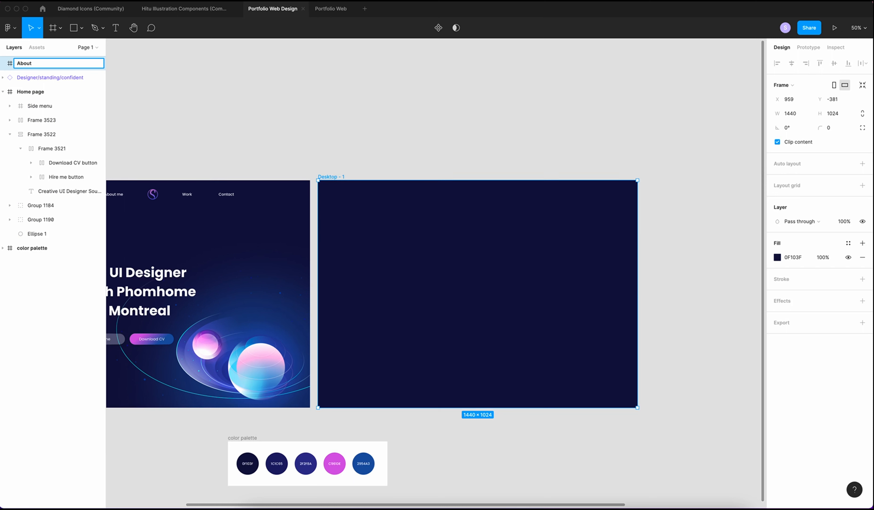
{"action": "type", "text": " me page"}
{"action": "key", "text": "Return"}
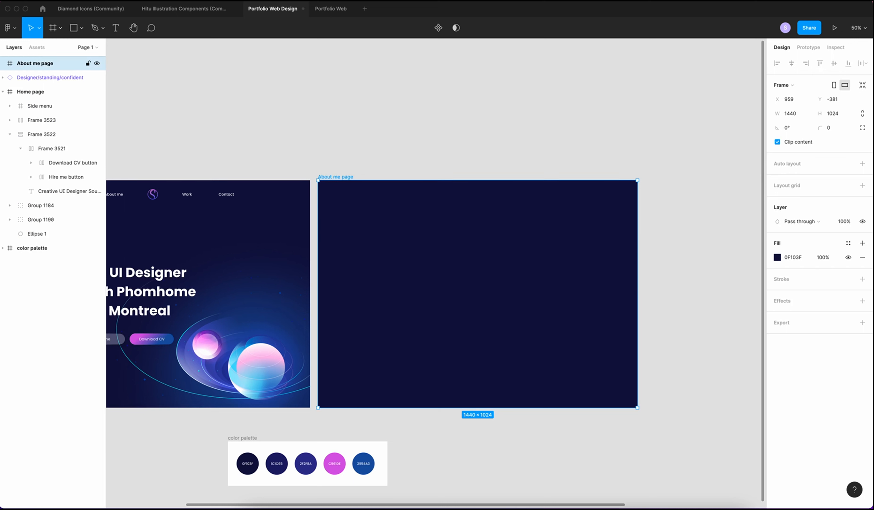
{"action": "left_click_drag", "start_coordinate": [47, 63], "coordinate": [49, 82]}
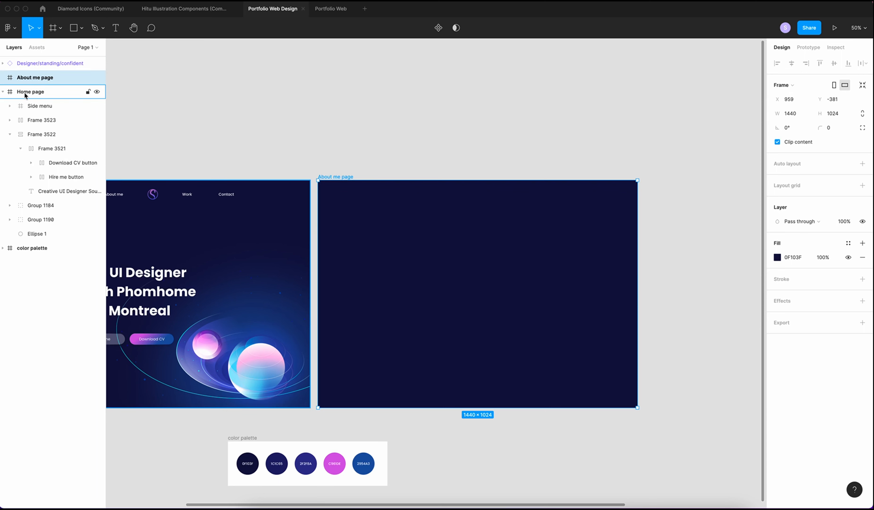
{"action": "scroll", "coordinate": [208, 145], "scroll_direction": "left", "scroll_amount": 5}
{"action": "left_click", "coordinate": [38, 235]}
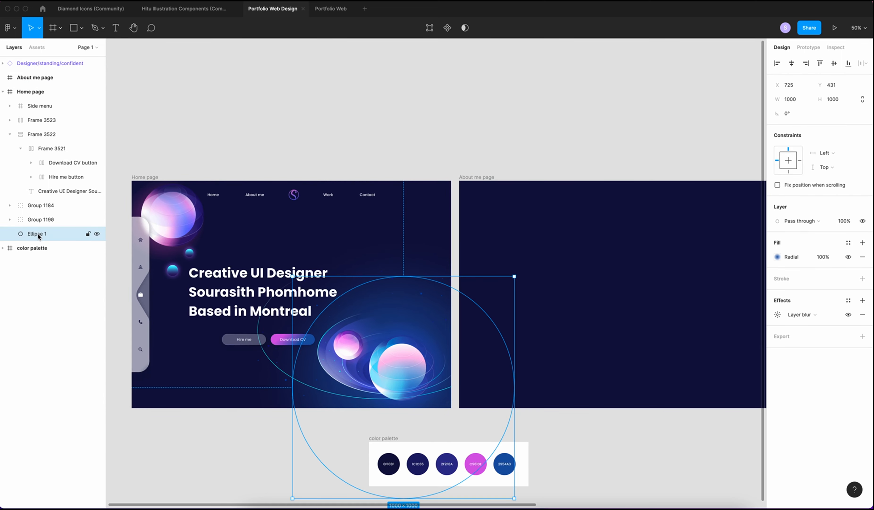
Paste a copy of the Ellipse 1 glow circle into About me page and centre it both ways
{"action": "key", "text": "super+c"}
{"action": "key", "text": "super+v"}
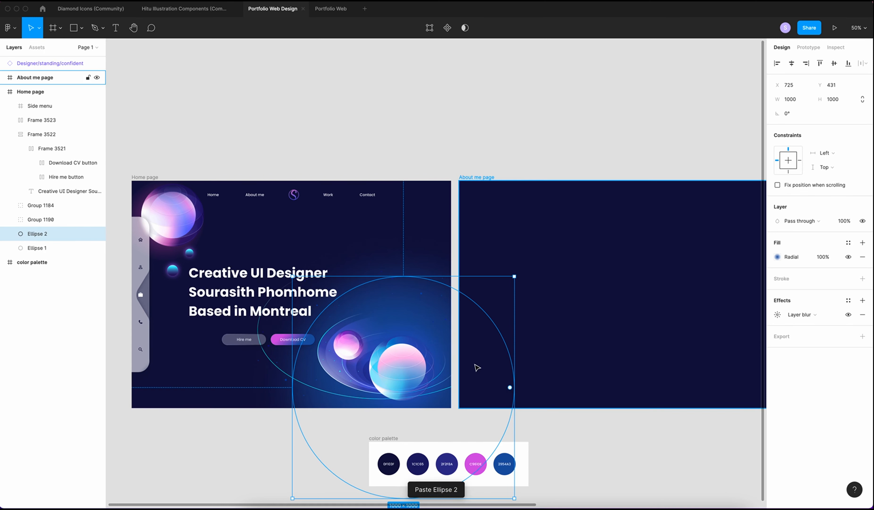
{"action": "scroll", "coordinate": [476, 366], "scroll_direction": "right", "scroll_amount": 4}
{"action": "left_click_drag", "start_coordinate": [317, 308], "coordinate": [584, 215]}
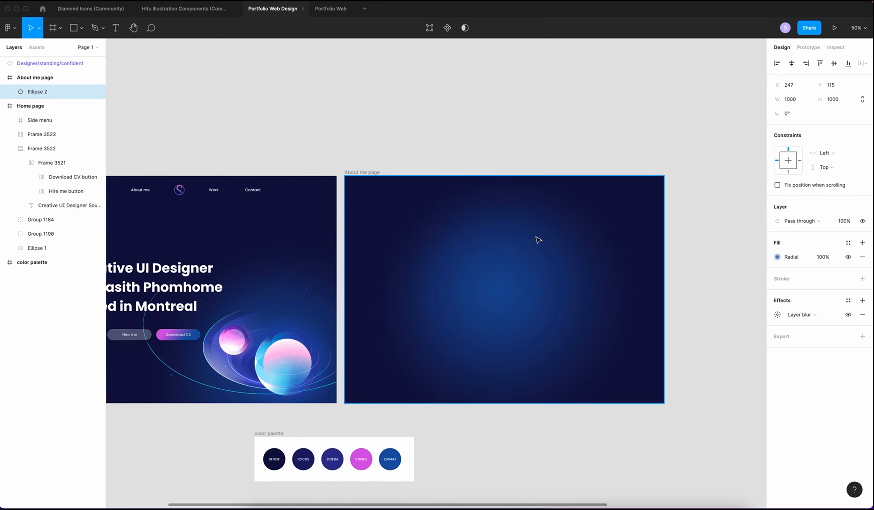
{"action": "left_click", "coordinate": [791, 63]}
{"action": "left_click", "coordinate": [834, 63]}
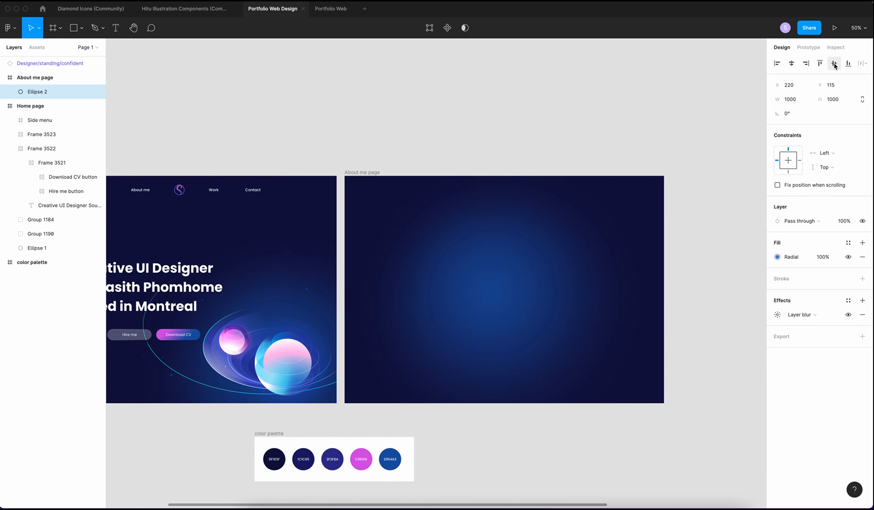
Point the copy's radial gradient downward and shift its bright centre lower
{"action": "left_click", "coordinate": [777, 256]}
{"action": "left_click_drag", "start_coordinate": [571, 378], "coordinate": [495, 411]}
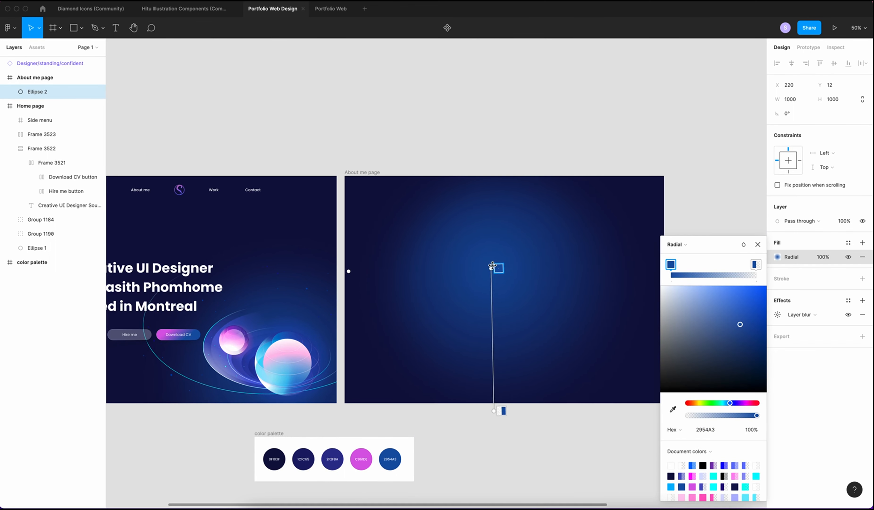
{"action": "left_click_drag", "start_coordinate": [491, 268], "coordinate": [492, 285]}
{"action": "left_click", "coordinate": [758, 244]}
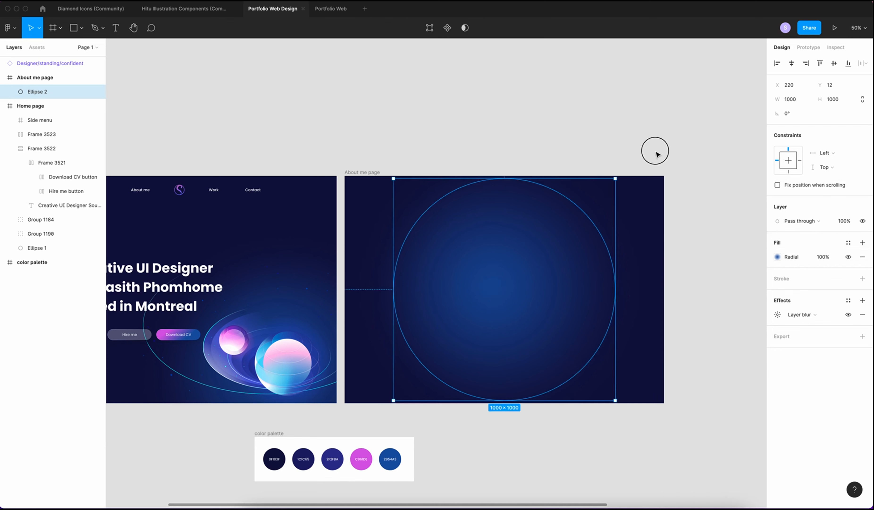
{"action": "left_click", "coordinate": [653, 150]}
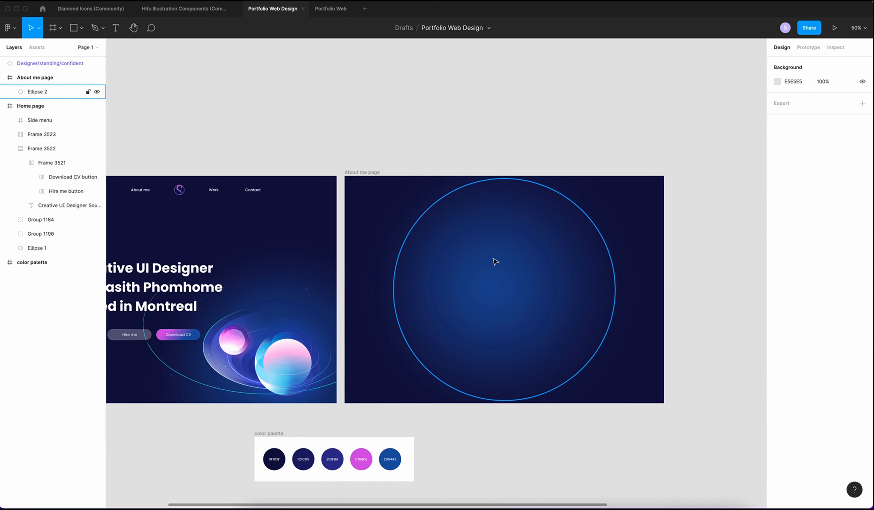
Draw a white-filled frame in About me page sized 630×820
{"action": "key", "text": "f"}
{"action": "left_click_drag", "start_coordinate": [440, 215], "coordinate": [557, 354]}
{"action": "left_click", "coordinate": [848, 329]}
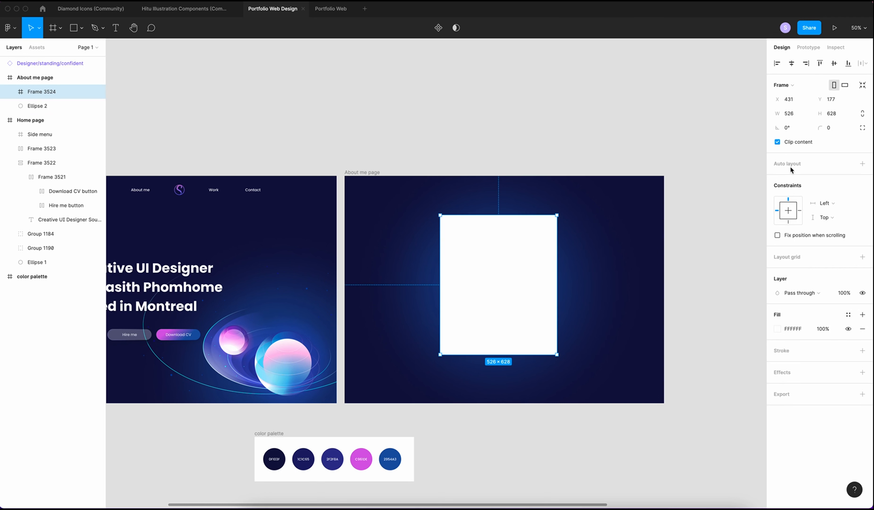
{"action": "left_click", "coordinate": [789, 113]}
{"action": "type", "text": "630"}
{"action": "left_click", "coordinate": [829, 114]}
{"action": "key", "text": "BackSpace"}
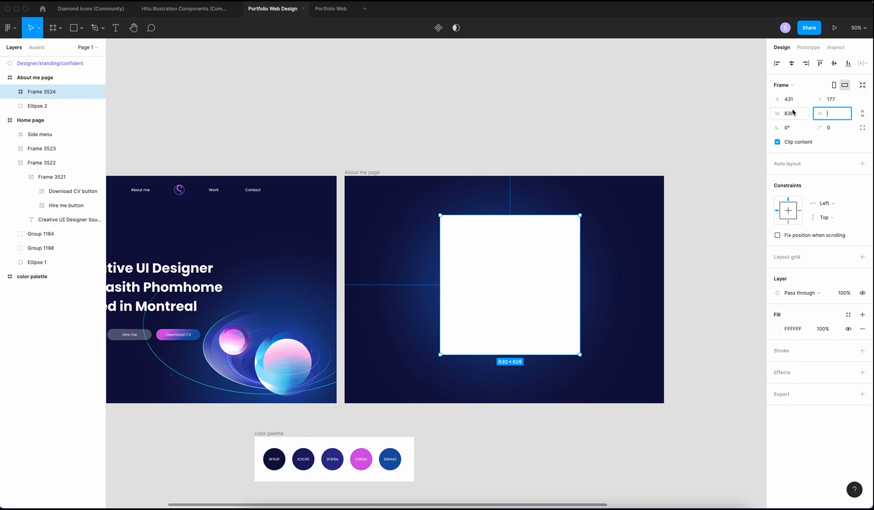
{"action": "left_click", "coordinate": [797, 114]}
{"action": "left_click", "coordinate": [841, 113]}
{"action": "type", "text": "820"}
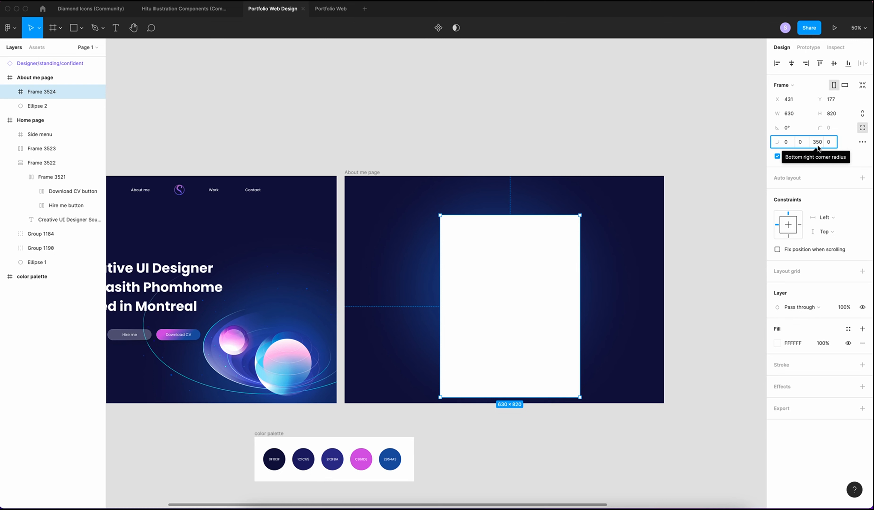
Round the frame's bottom corners to 350 and name it Frame 1
{"action": "left_click", "coordinate": [832, 145]}
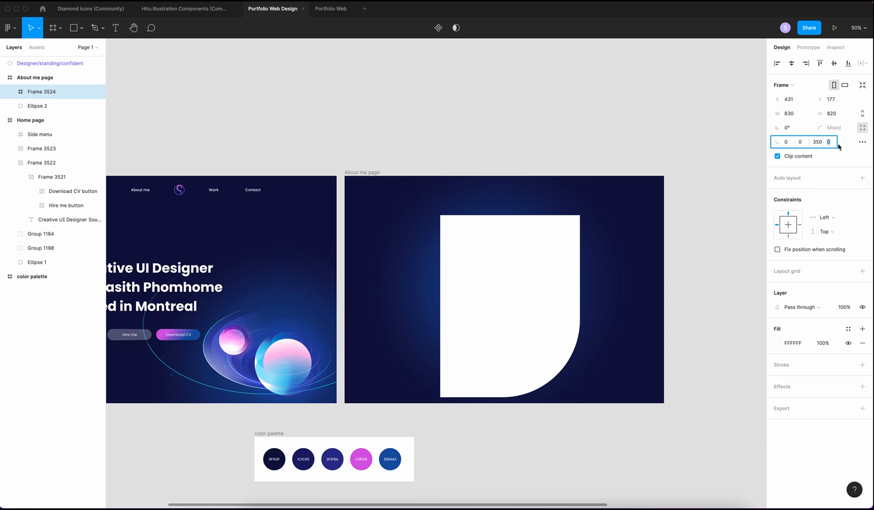
{"action": "type", "text": "350"}
{"action": "key", "text": "Return"}
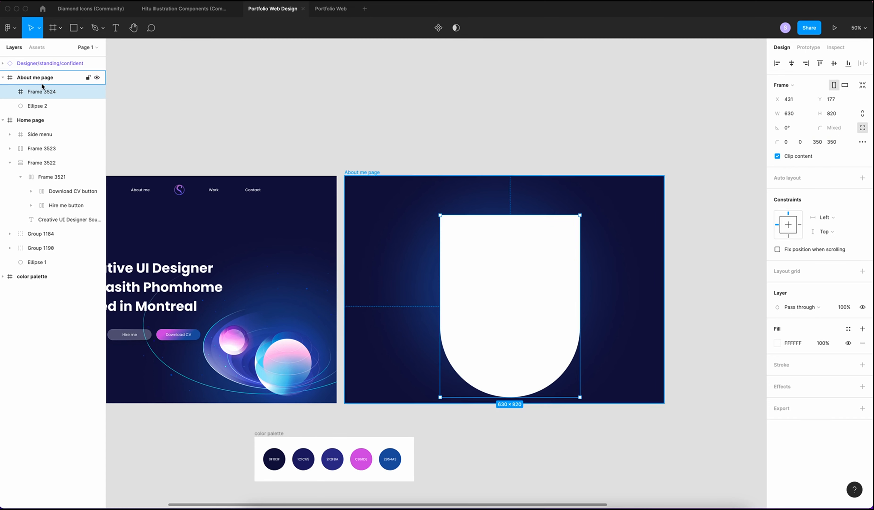
{"action": "double_click", "coordinate": [42, 92]}
{"action": "type", "text": "F"}
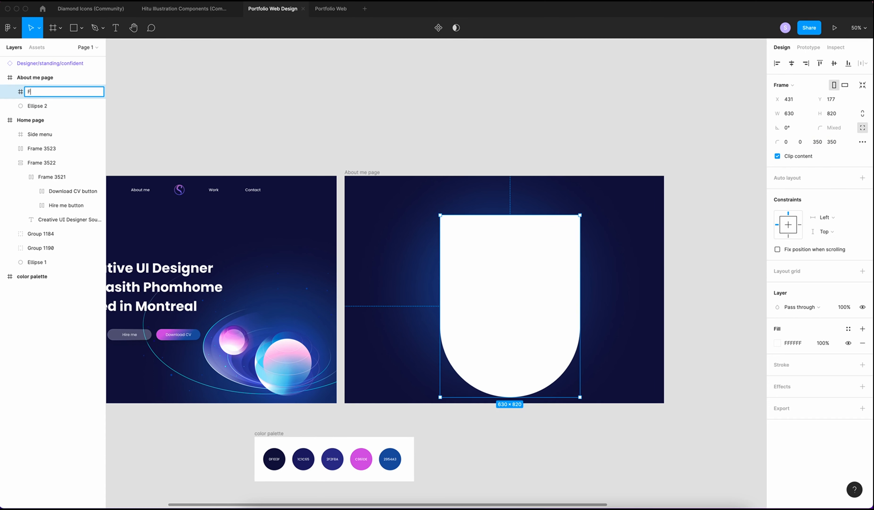
{"action": "left_click", "coordinate": [303, 88]}
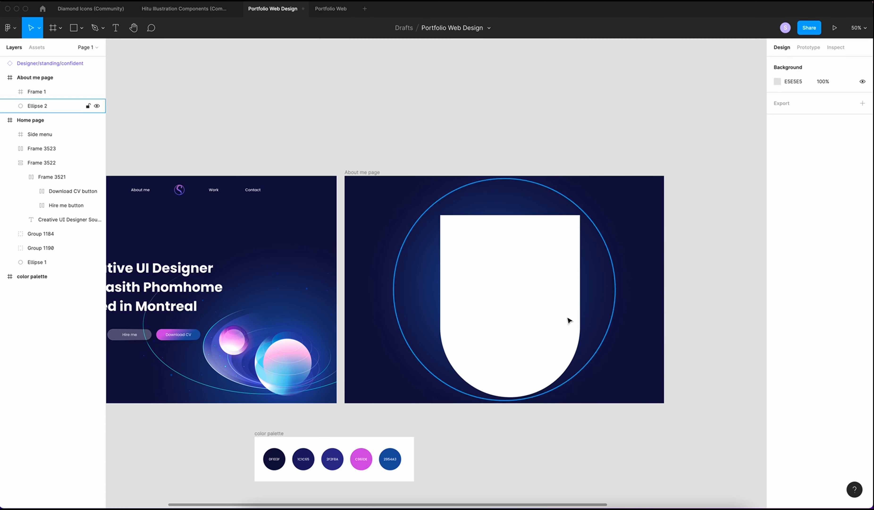
{"action": "left_click", "coordinate": [571, 306]}
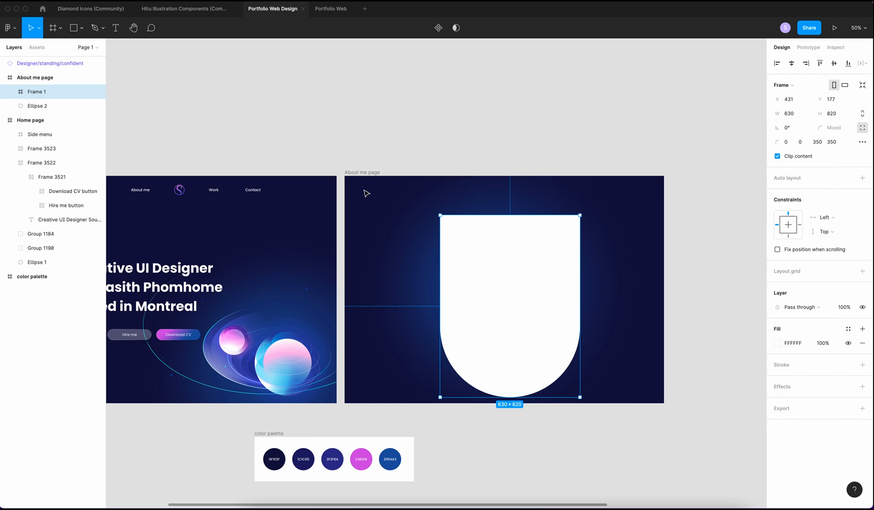
Draw a new frame inside the arch, fill it bright red FF0000, and shift it left
{"action": "left_click", "coordinate": [621, 280]}
{"action": "key", "text": "f"}
{"action": "left_click_drag", "start_coordinate": [459, 238], "coordinate": [587, 342]}
{"action": "left_click", "coordinate": [865, 301]}
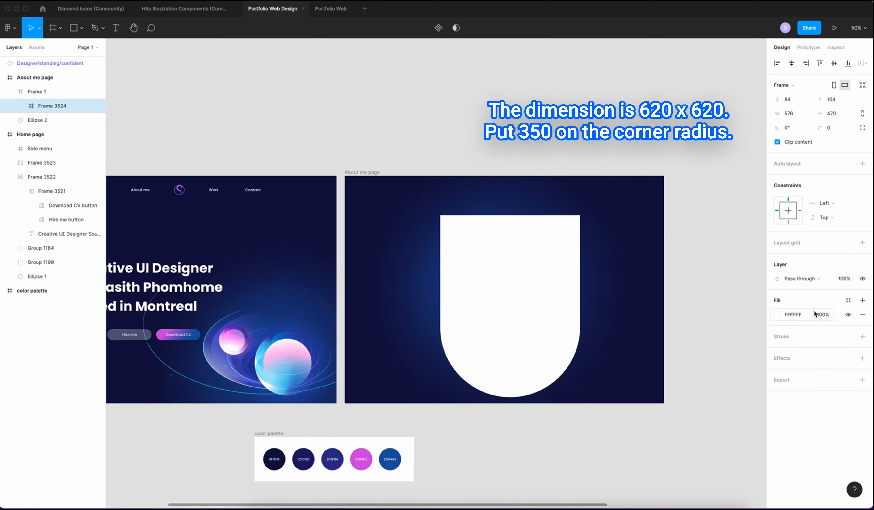
{"action": "left_click", "coordinate": [778, 315]}
{"action": "left_click_drag", "start_coordinate": [660, 283], "coordinate": [765, 286]}
{"action": "left_click_drag", "start_coordinate": [507, 254], "coordinate": [495, 256]}
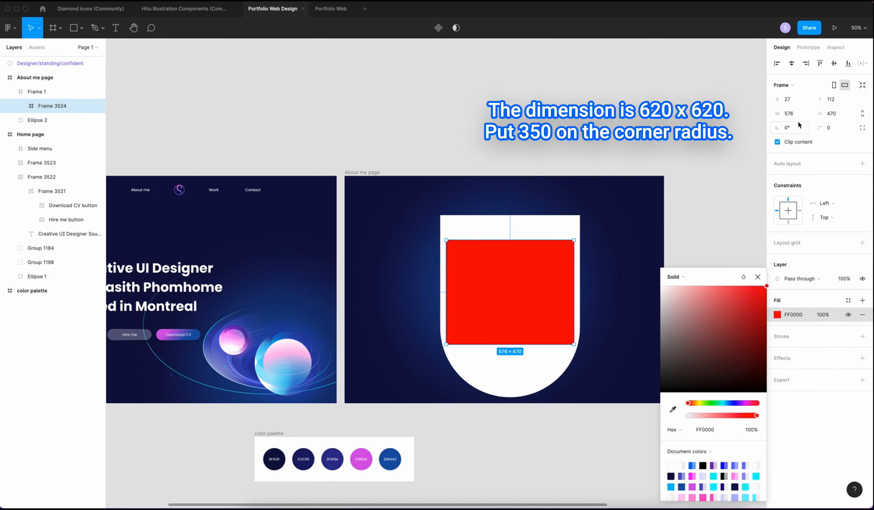
Make the red frame a 630×630 circle with corner radius 350 at the arch's bottom
{"action": "left_click", "coordinate": [789, 113]}
{"action": "type", "text": "630"}
{"action": "key", "text": "Tab"}
{"action": "key", "text": "BackSpace"}
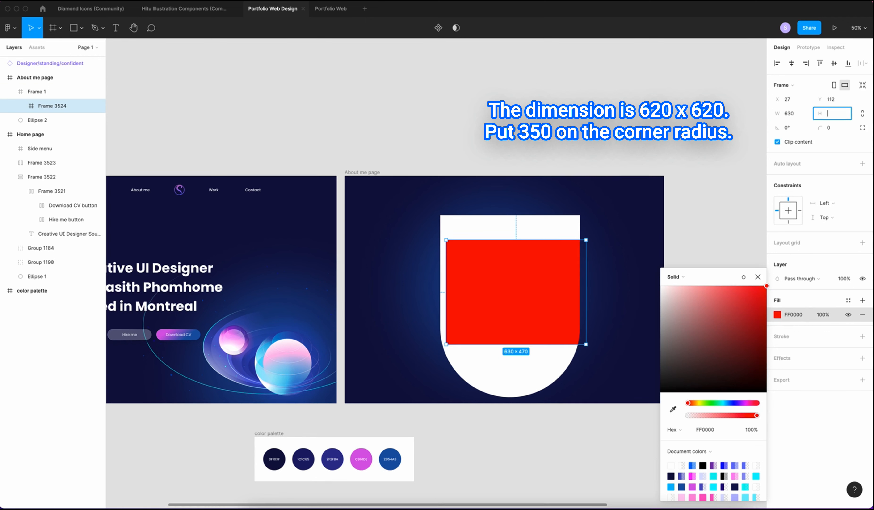
{"action": "key", "text": "Return"}
{"action": "left_click", "coordinate": [826, 127]}
{"action": "type", "text": "350"}
{"action": "key", "text": "Return"}
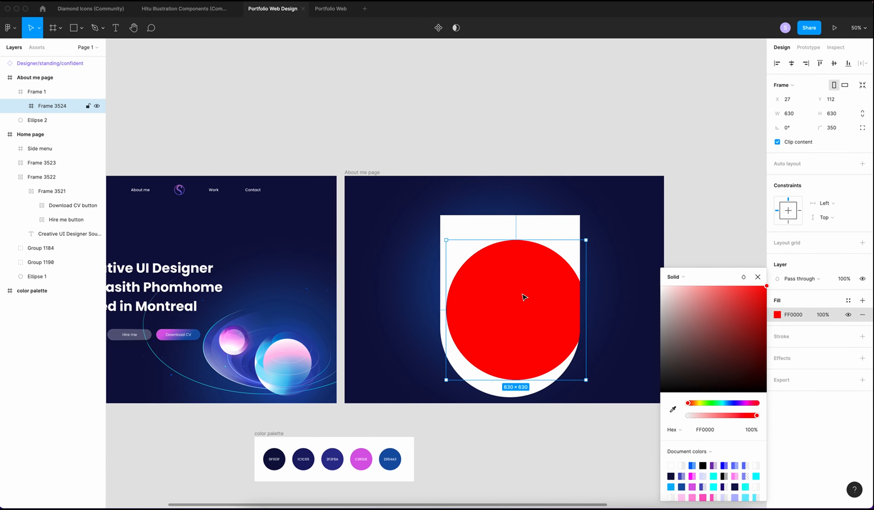
{"action": "left_click_drag", "start_coordinate": [523, 296], "coordinate": [518, 314]}
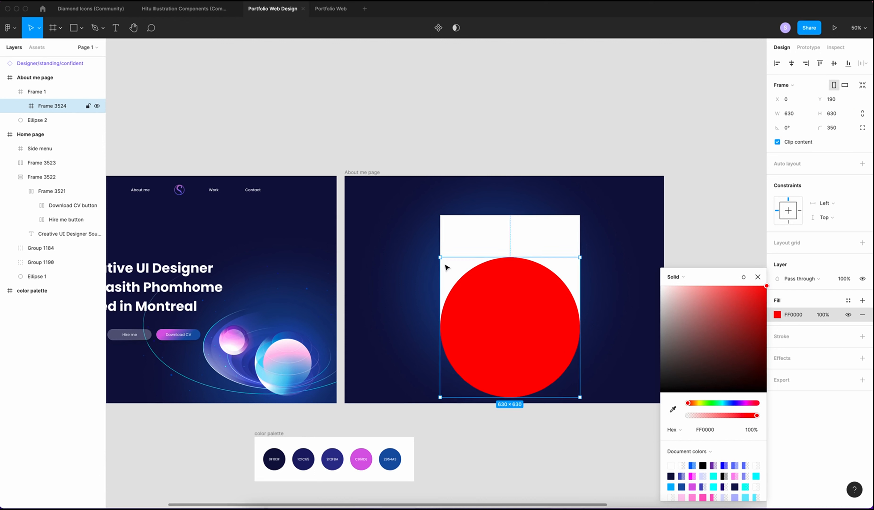
Name the red circle Frame 2 and nest the arch Frame 1 inside it
{"action": "double_click", "coordinate": [70, 106]}
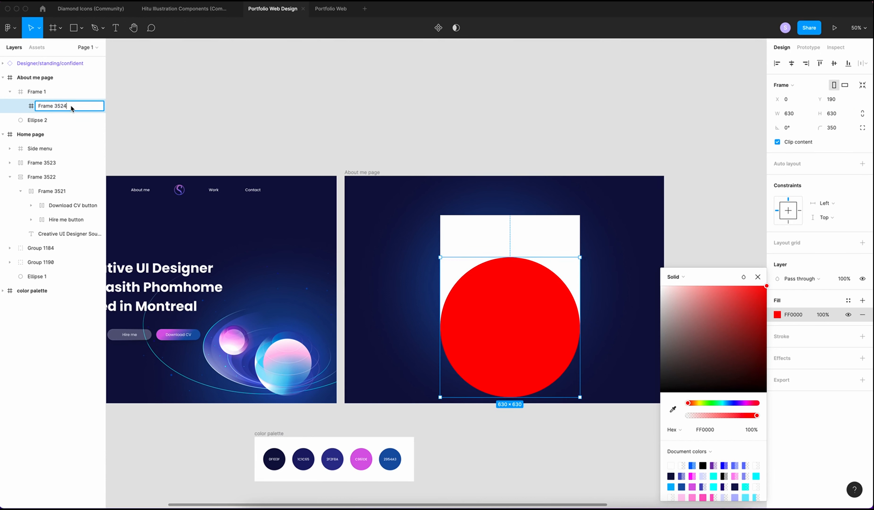
{"action": "key", "text": "Return"}
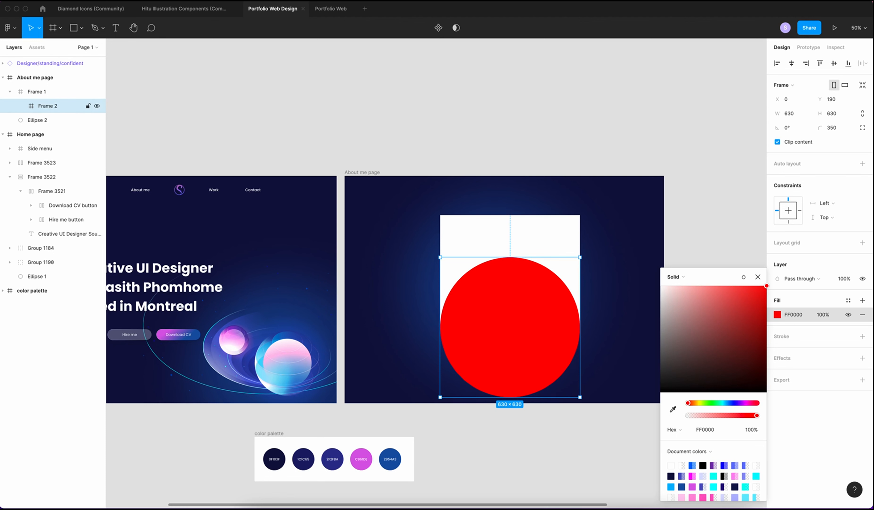
{"action": "left_click_drag", "start_coordinate": [43, 107], "coordinate": [43, 85]}
{"action": "left_click", "coordinate": [43, 108]}
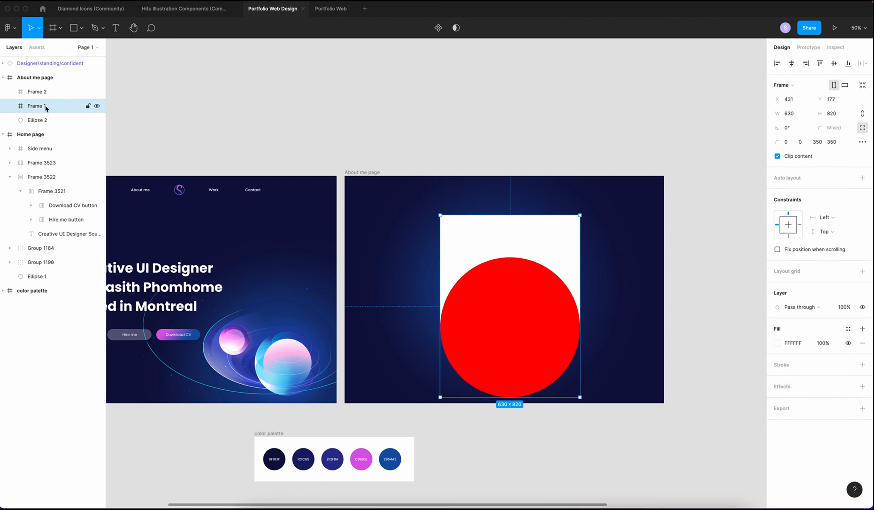
{"action": "left_click_drag", "start_coordinate": [45, 105], "coordinate": [43, 91]}
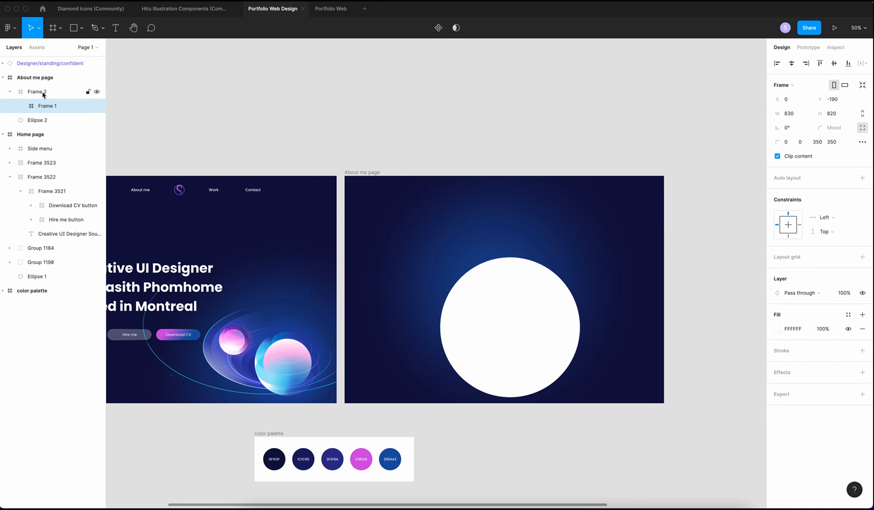
Select Frame 2 and turn off Clip content so the whole arch shows
{"action": "left_click", "coordinate": [43, 93]}
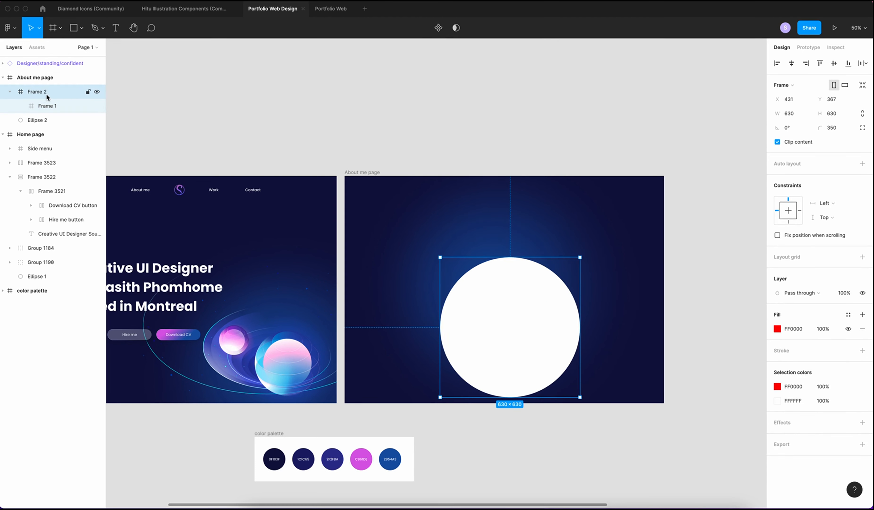
{"action": "left_click", "coordinate": [40, 105]}
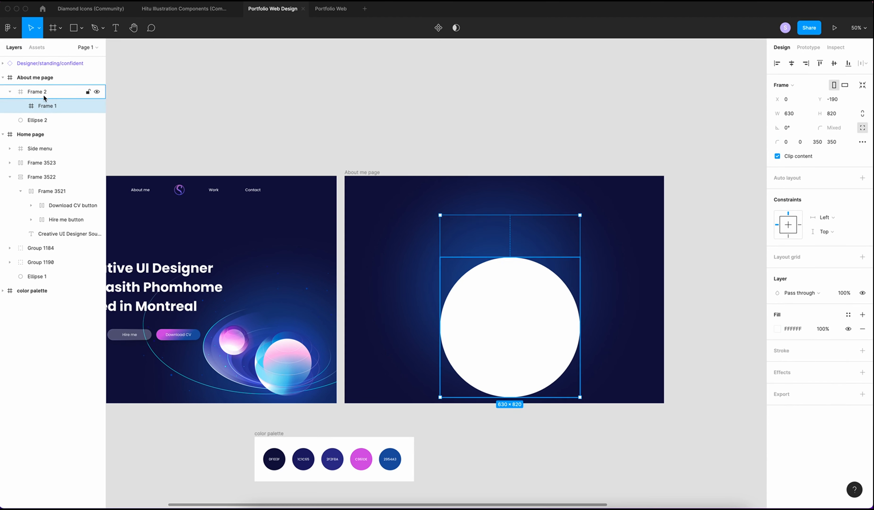
{"action": "left_click", "coordinate": [34, 92]}
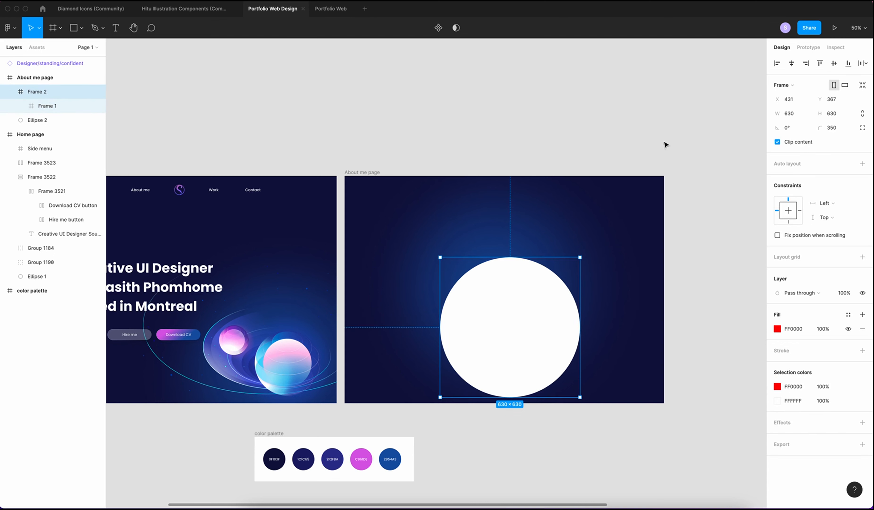
{"action": "left_click", "coordinate": [777, 142]}
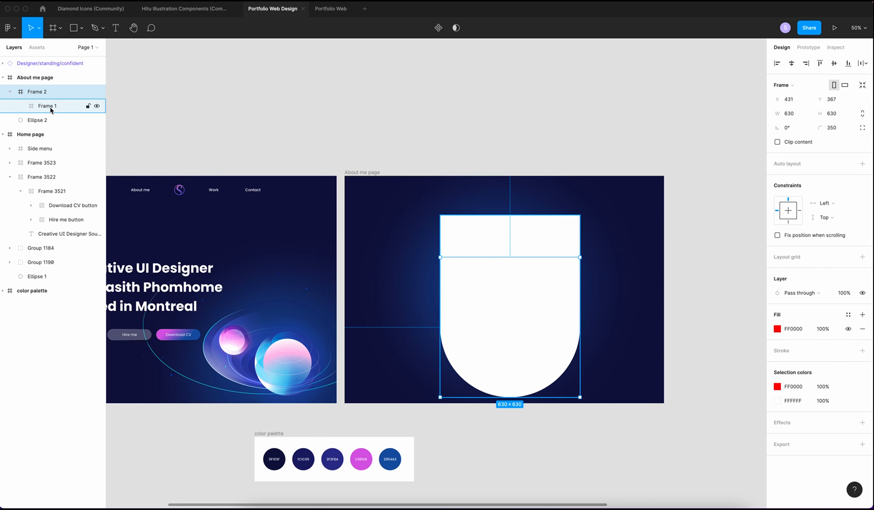
Move the standing designer illustration into Frame 1 and lower it inside the arch
{"action": "left_click", "coordinate": [181, 9]}
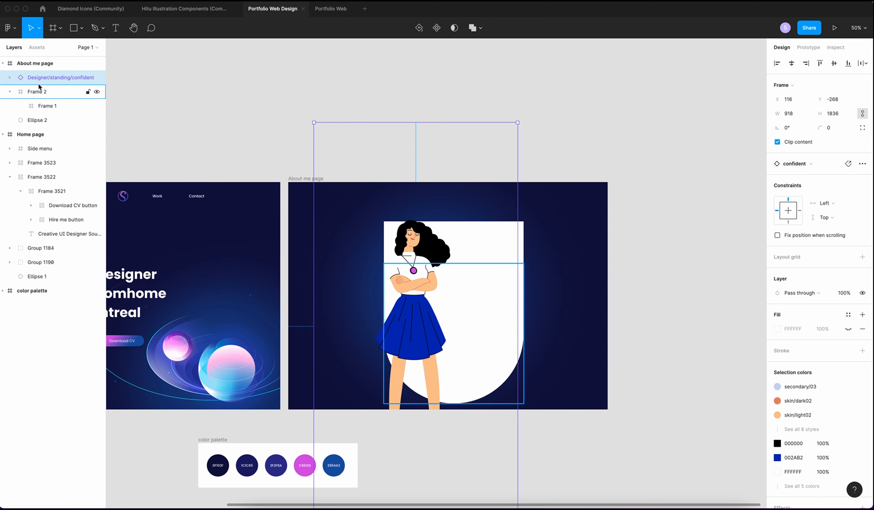
{"action": "left_click_drag", "start_coordinate": [34, 81], "coordinate": [49, 109]}
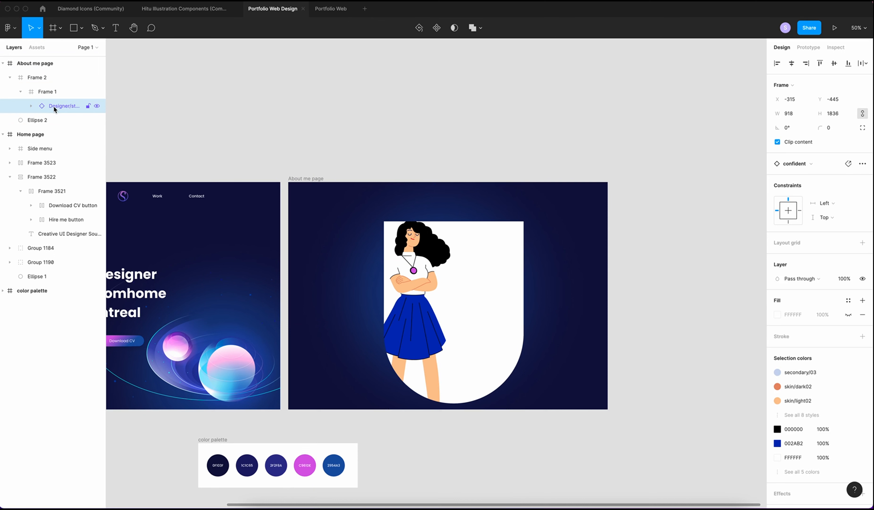
{"action": "left_click_drag", "start_coordinate": [423, 291], "coordinate": [423, 336]}
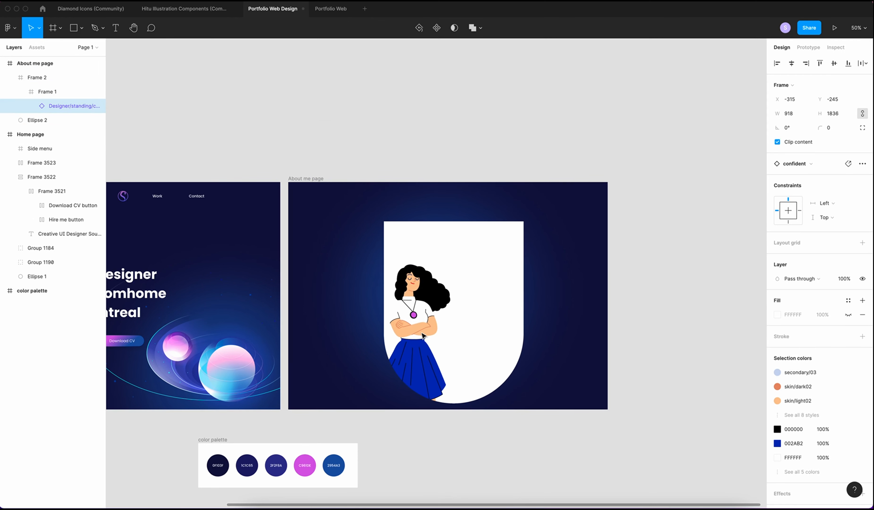
Remove Frame 1's white fill so the red circle shows behind the designer
{"action": "left_click", "coordinate": [51, 93]}
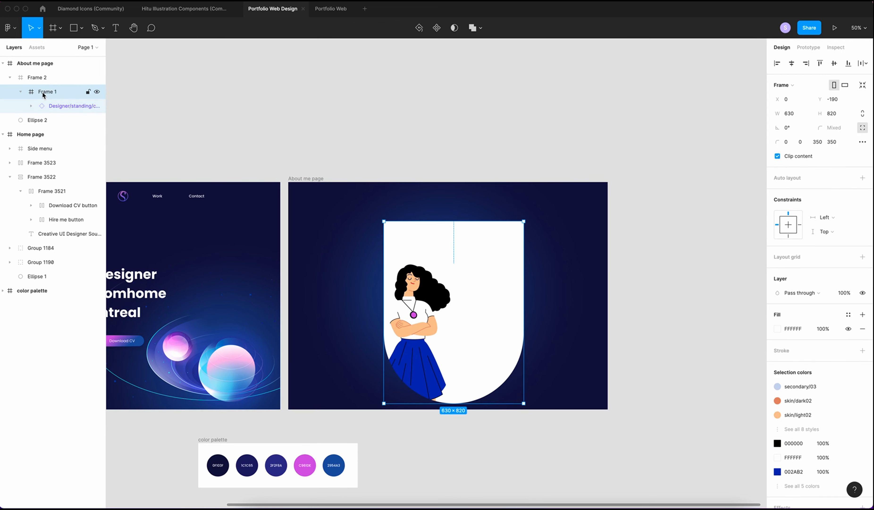
{"action": "left_click", "coordinate": [863, 329]}
{"action": "key", "text": "shift+0"}
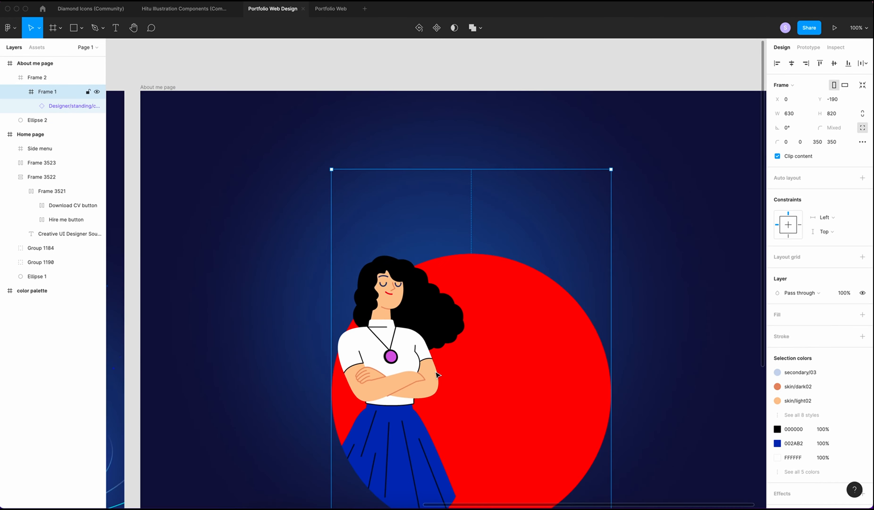
{"action": "scroll", "coordinate": [437, 374], "scroll_direction": "down", "scroll_amount": 5}
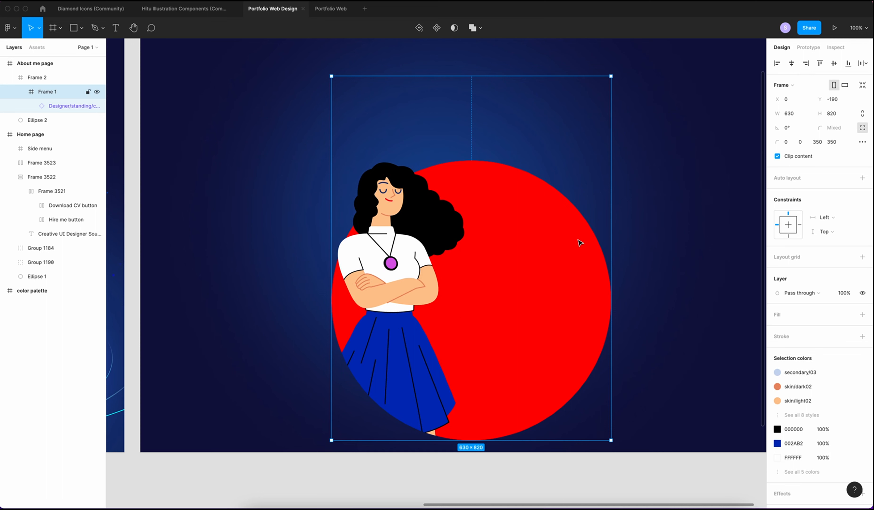
{"action": "left_click", "coordinate": [48, 81]}
Centre the circle horizontally and vertically on the About me page
{"action": "left_click", "coordinate": [792, 65]}
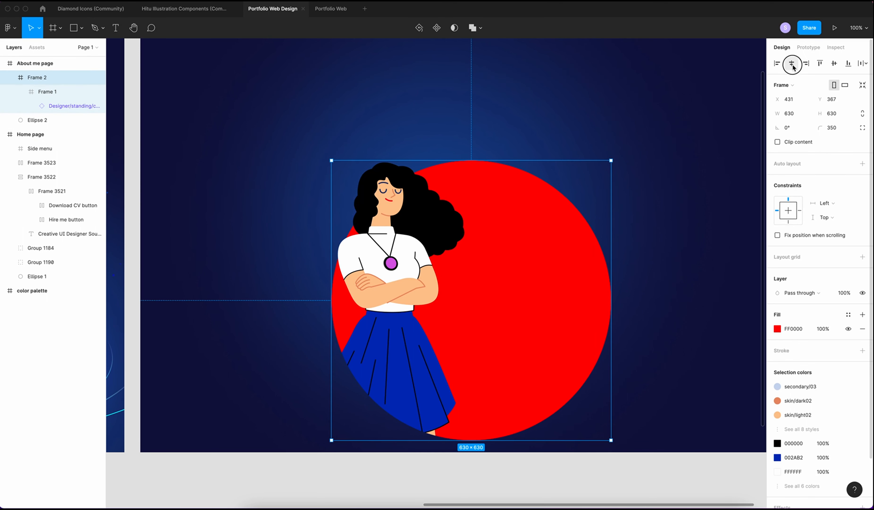
{"action": "left_click", "coordinate": [833, 63]}
{"action": "scroll", "coordinate": [671, 142], "scroll_direction": "up", "scroll_amount": 5}
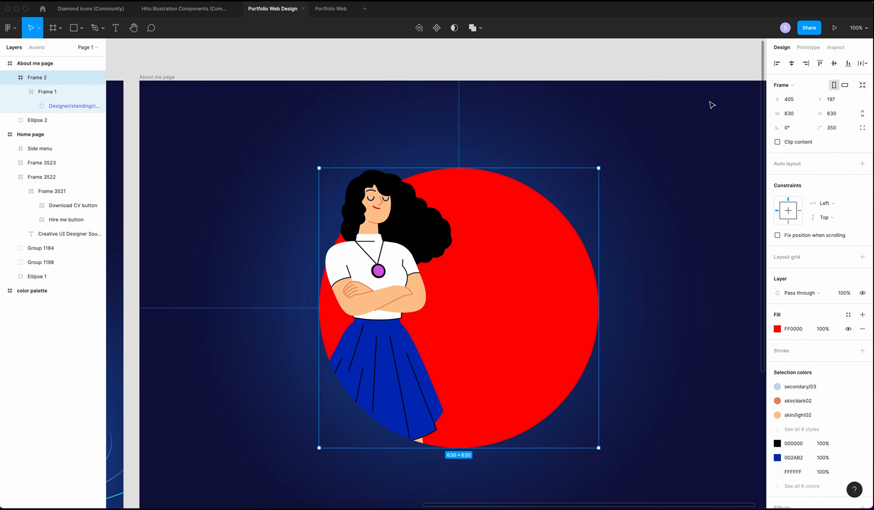
{"action": "key", "text": "minus"}
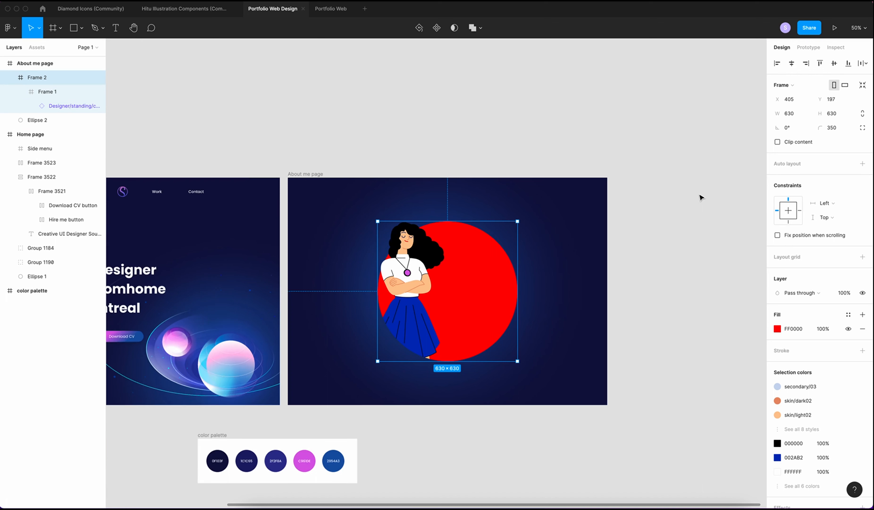
Change the circle's fill to a linear gradient running diagonally from her head to the lower right
{"action": "left_click", "coordinate": [778, 329]}
{"action": "left_click", "coordinate": [687, 278]}
{"action": "left_click", "coordinate": [682, 288]}
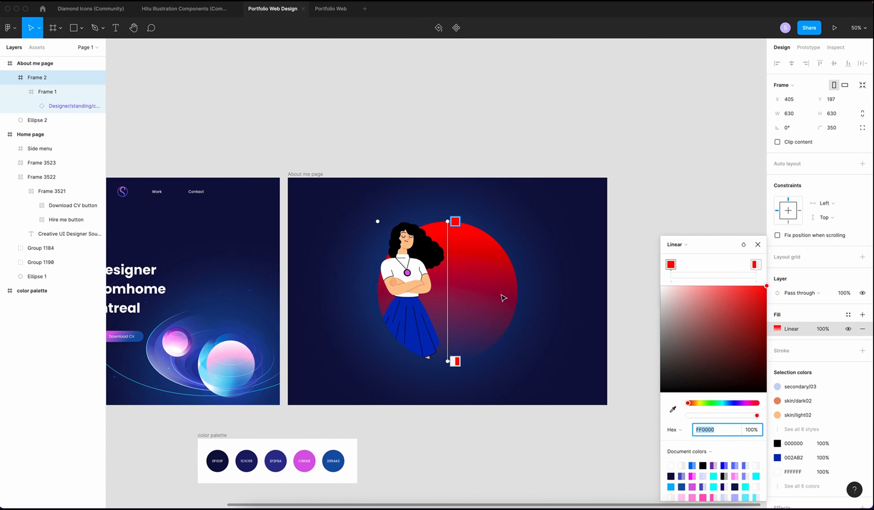
{"action": "left_click_drag", "start_coordinate": [427, 224], "coordinate": [406, 233]}
{"action": "left_click_drag", "start_coordinate": [447, 361], "coordinate": [493, 356]}
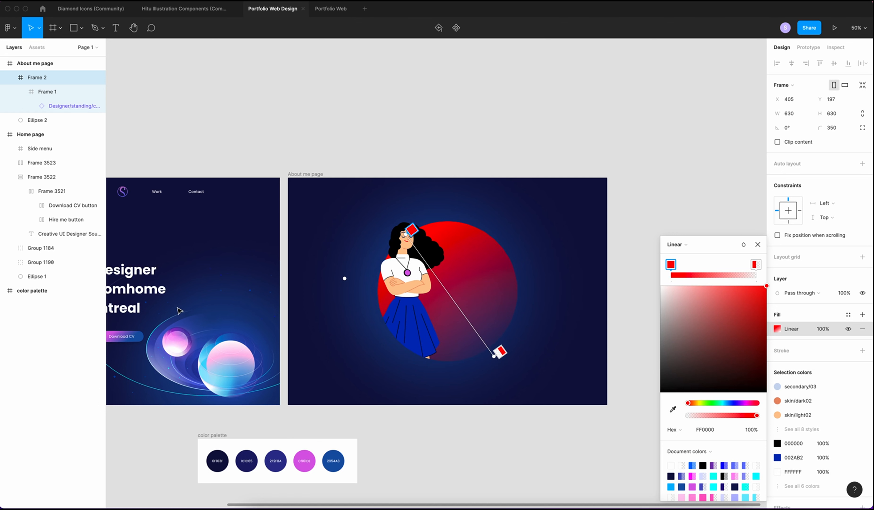
Eyedrop palette colours C961DE for the gradient start and 2954A3 for the end
{"action": "scroll", "coordinate": [150, 341], "scroll_direction": "left", "scroll_amount": 3}
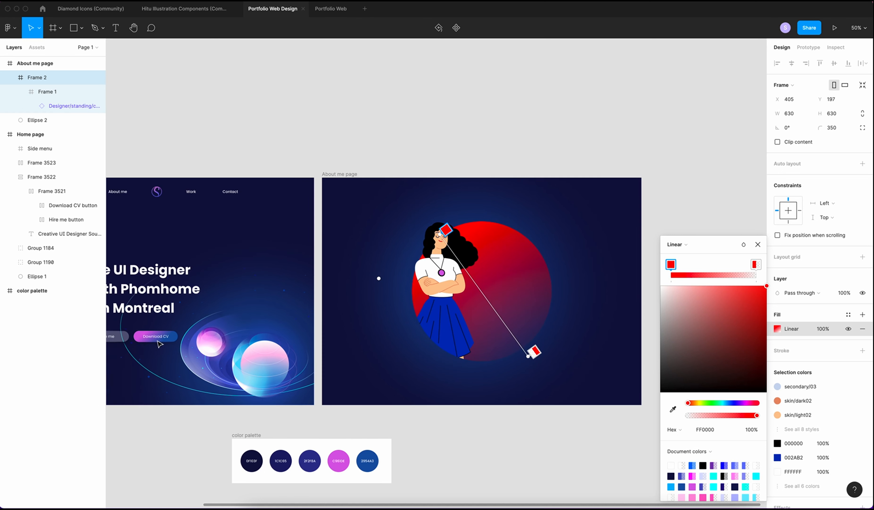
{"action": "key", "text": "i"}
{"action": "left_click", "coordinate": [343, 459]}
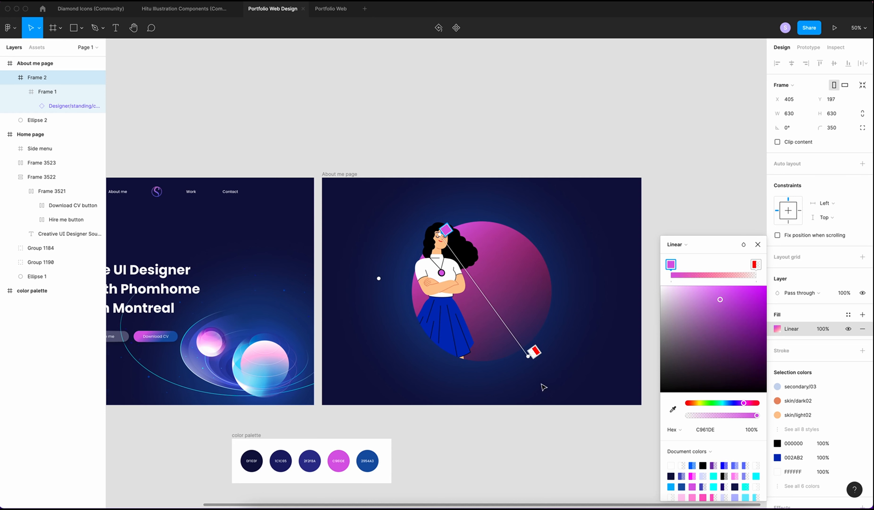
{"action": "left_click", "coordinate": [534, 350]}
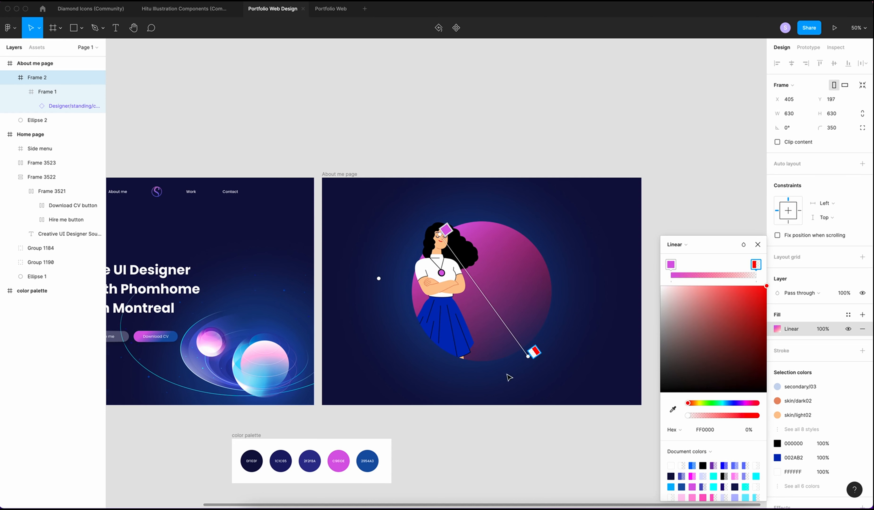
{"action": "key", "text": "i"}
{"action": "left_click", "coordinate": [368, 459]}
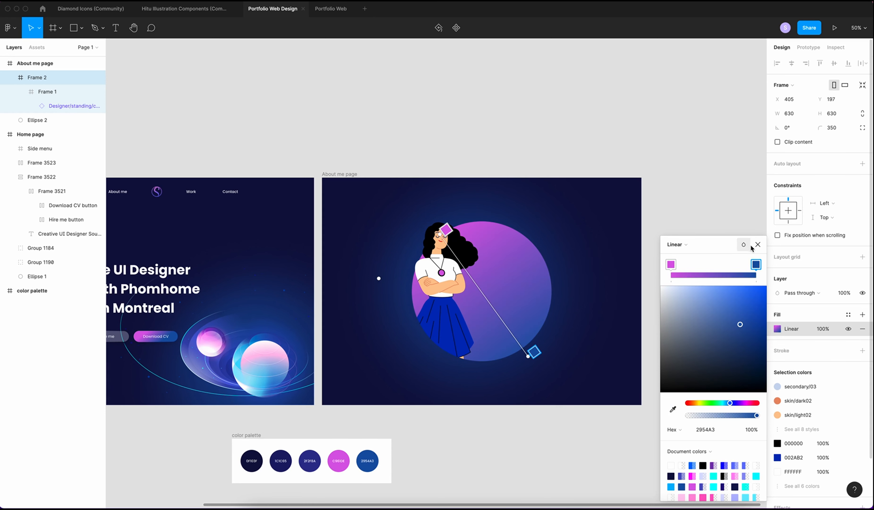
{"action": "left_click", "coordinate": [757, 244]}
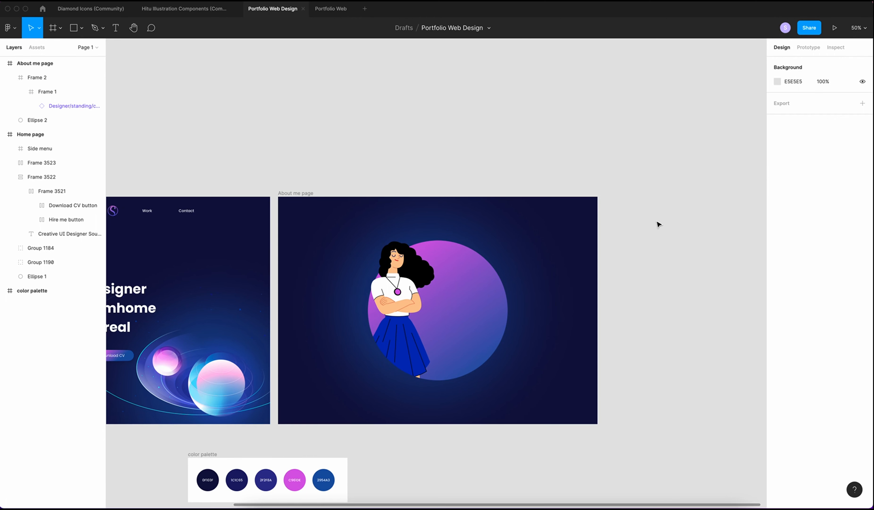
{"action": "scroll", "coordinate": [523, 243], "scroll_direction": "left", "scroll_amount": 5}
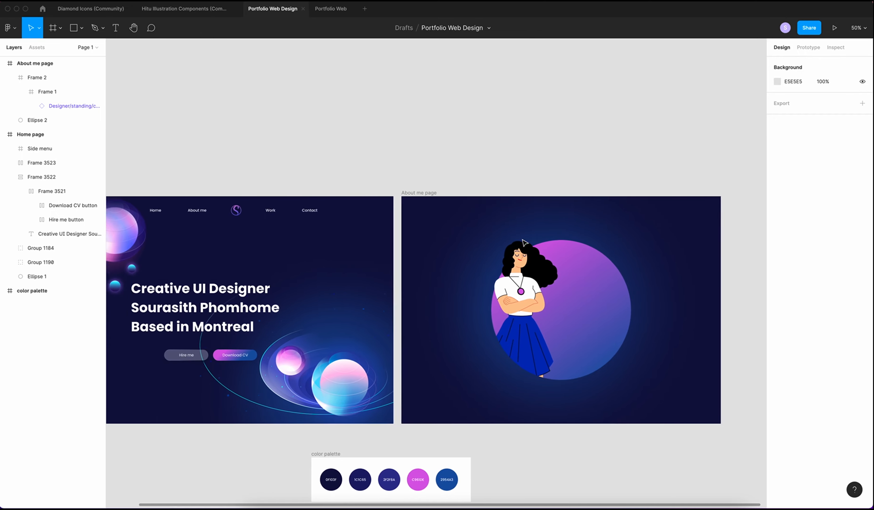
{"action": "scroll", "coordinate": [522, 240], "scroll_direction": "left", "scroll_amount": 2}
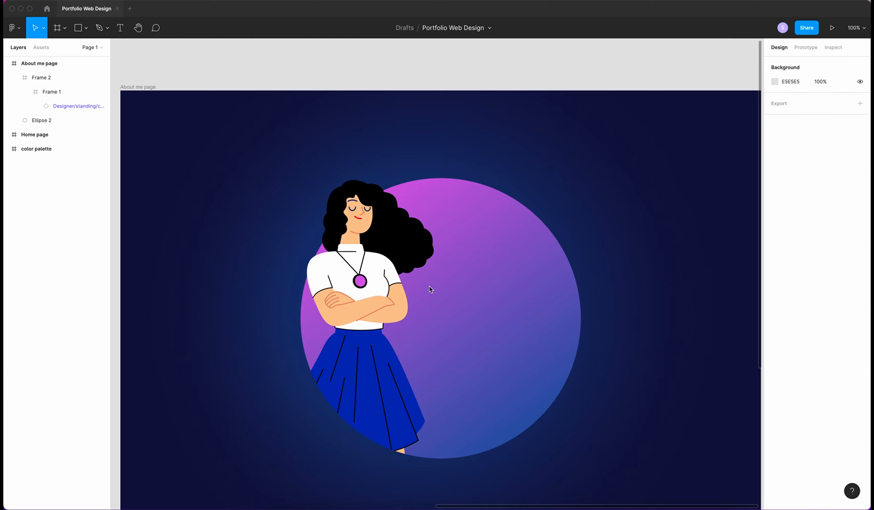
Add a bio paragraph text box beside the illustration in a lighter font weight
{"action": "key", "text": "t"}
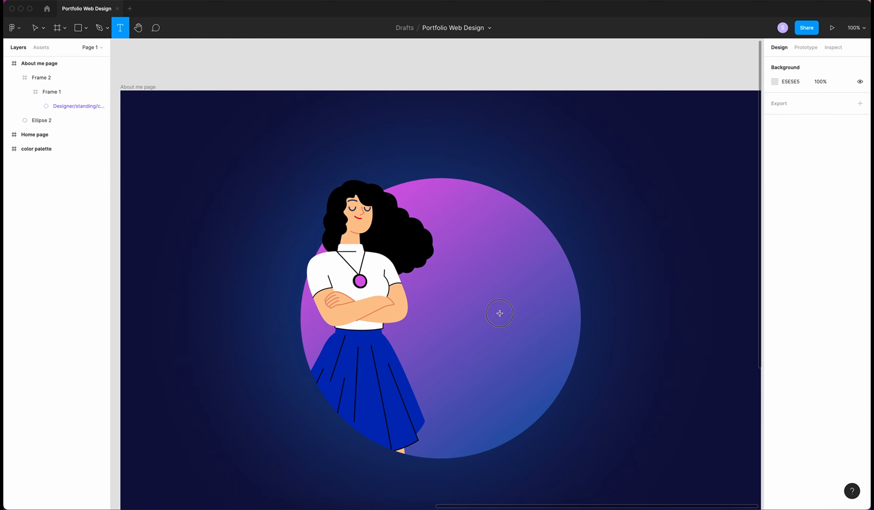
{"action": "left_click_drag", "start_coordinate": [429, 286], "coordinate": [544, 382]}
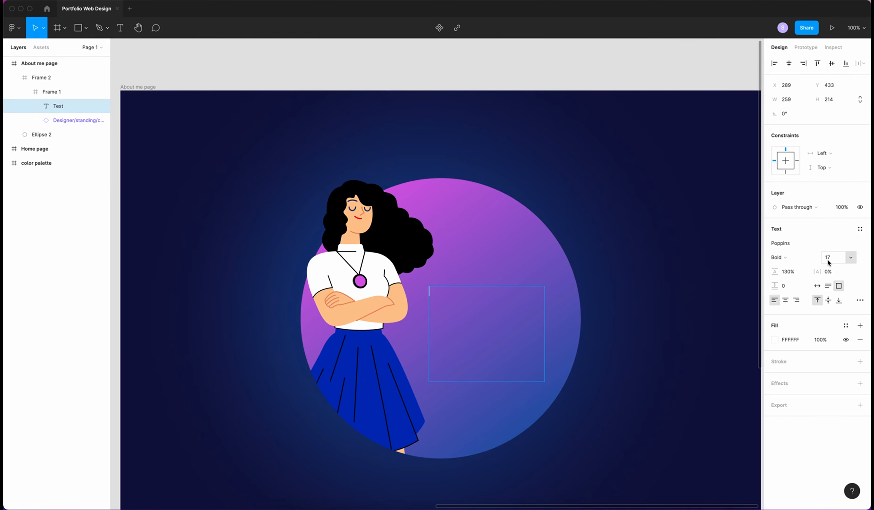
{"action": "left_click", "coordinate": [785, 261]}
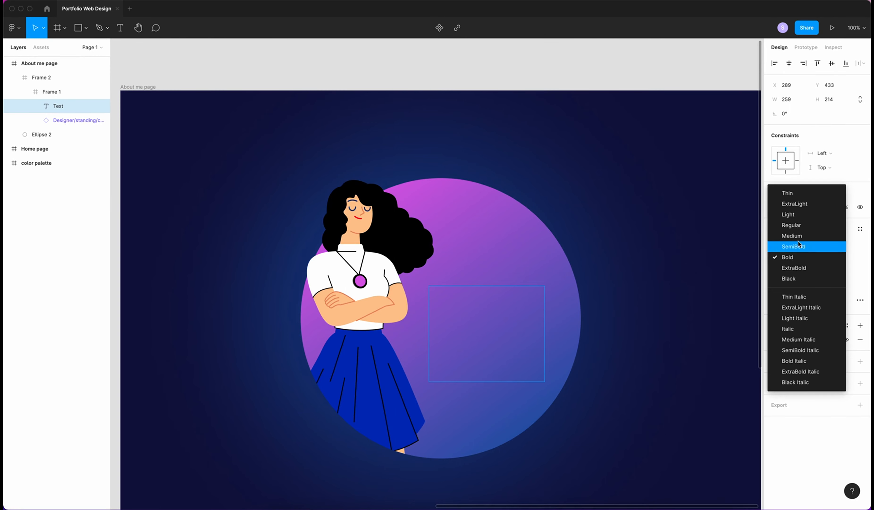
{"action": "left_click", "coordinate": [796, 226]}
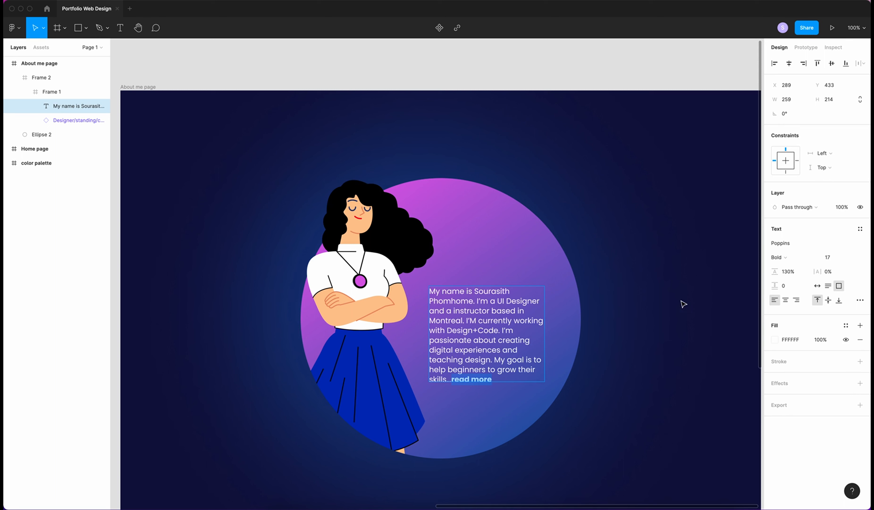
{"action": "key", "text": "Escape"}
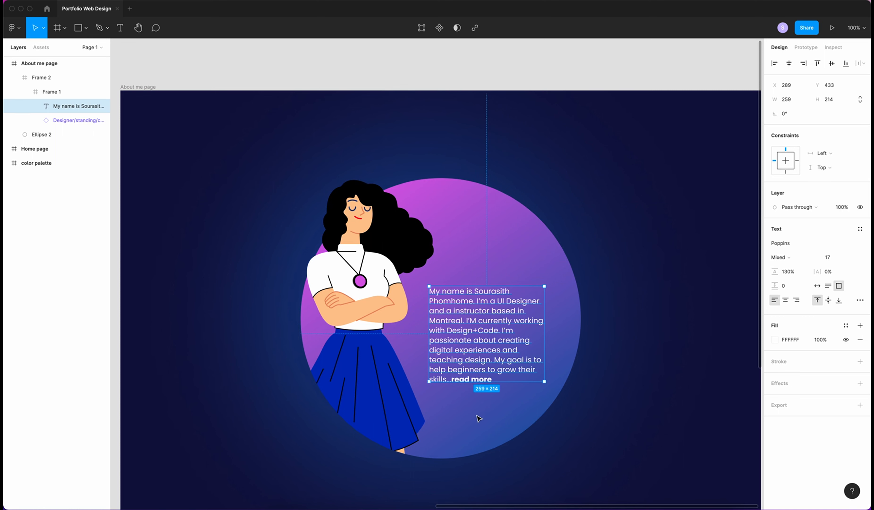
{"action": "left_click", "coordinate": [477, 416]}
Add an 'About me' heading at size 20, aligned with the paragraph's left edge
{"action": "key", "text": "t"}
{"action": "left_click_drag", "start_coordinate": [432, 265], "coordinate": [483, 280]}
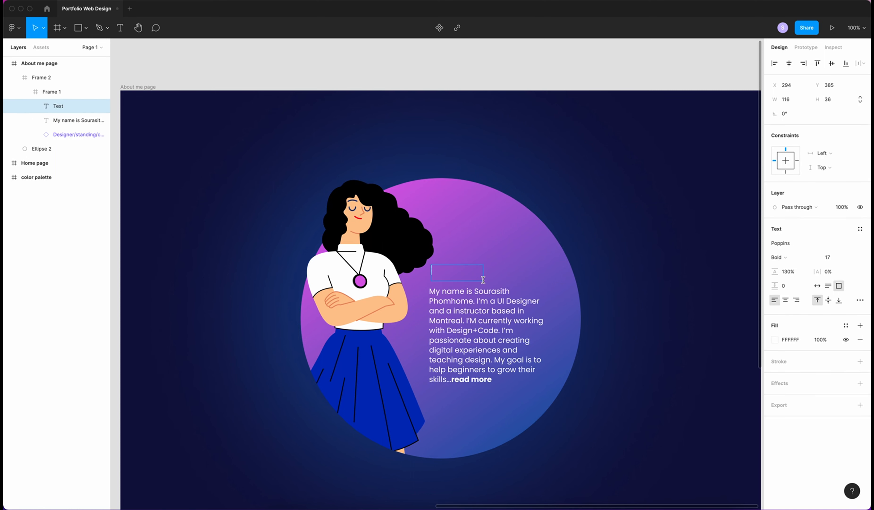
{"action": "type", "text": "About me"}
{"action": "left_click_drag", "start_coordinate": [469, 271], "coordinate": [419, 271]}
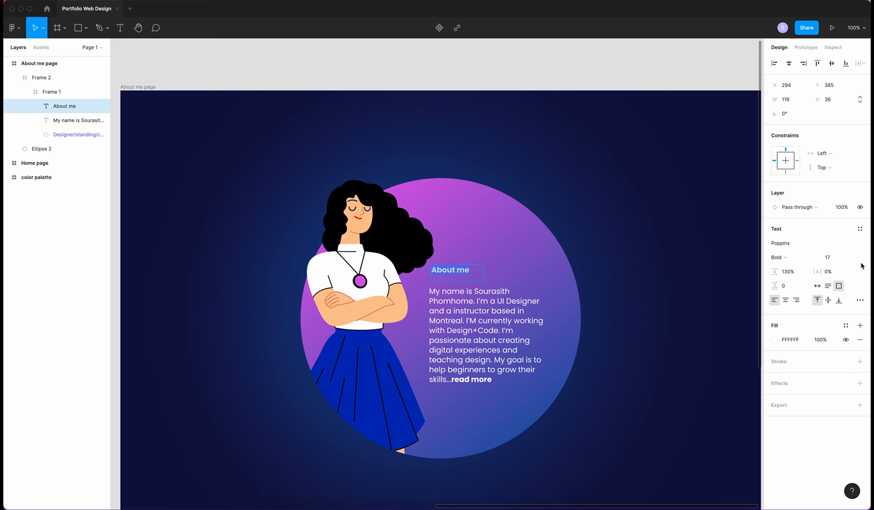
{"action": "left_click", "coordinate": [838, 257]}
{"action": "type", "text": "20"}
{"action": "key", "text": "Return"}
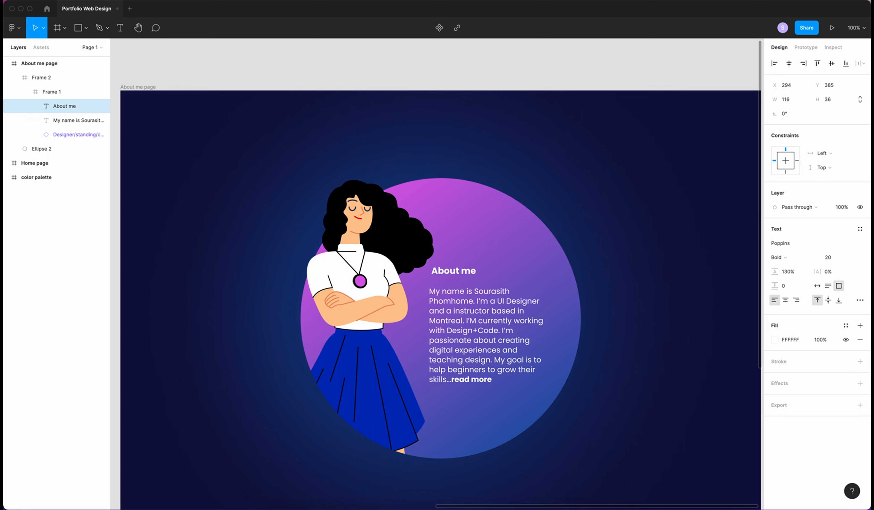
{"action": "left_click_drag", "start_coordinate": [463, 272], "coordinate": [445, 272]}
{"action": "left_click", "coordinate": [634, 293]}
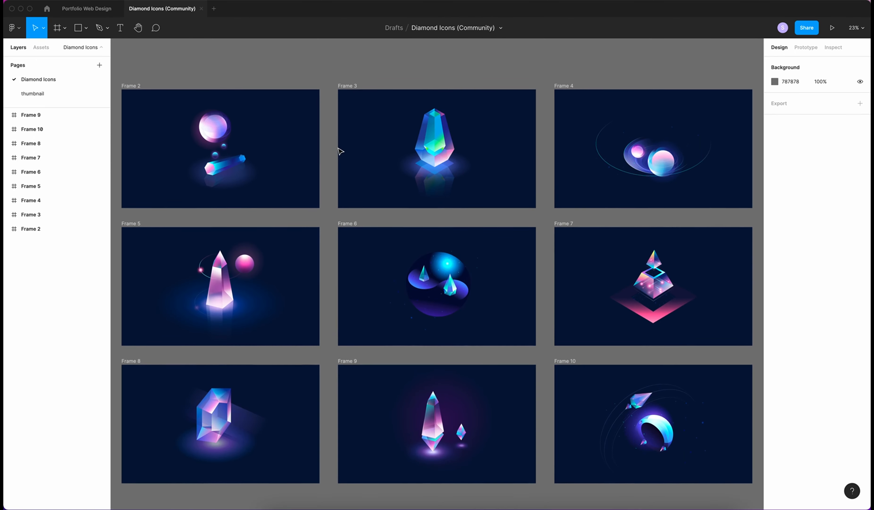
{"action": "left_click", "coordinate": [440, 153]}
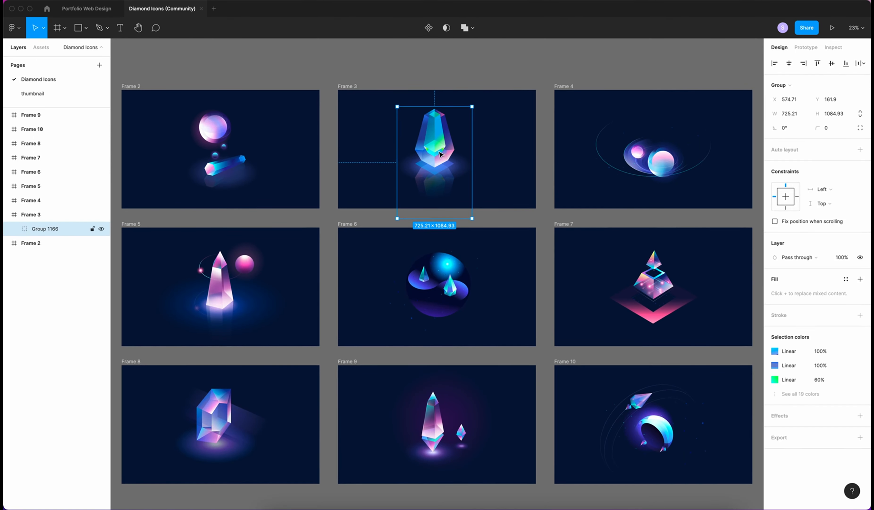
Paste the crystal group, scale it to about 414 wide, and place it at the arch's lower right
{"action": "left_click", "coordinate": [86, 8]}
{"action": "key", "text": "ctrl+v"}
{"action": "key", "text": "k"}
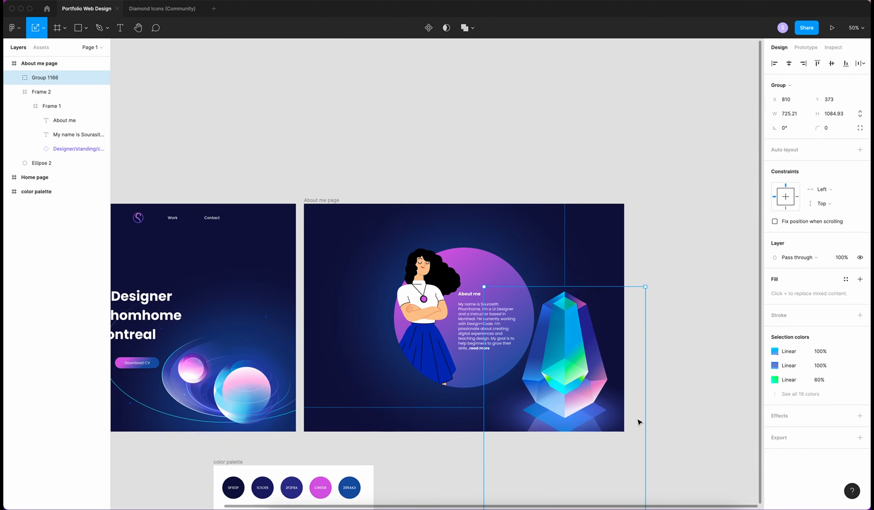
{"action": "scroll", "coordinate": [638, 420], "scroll_direction": "down", "scroll_amount": 5}
{"action": "left_click_drag", "start_coordinate": [644, 443], "coordinate": [555, 310]}
{"action": "left_click_drag", "start_coordinate": [535, 256], "coordinate": [534, 286]}
{"action": "left_click", "coordinate": [669, 363]}
Draw a wide 920×301 ellipse across the lower part of the frame
{"action": "scroll", "coordinate": [669, 362], "scroll_direction": "up", "scroll_amount": 5}
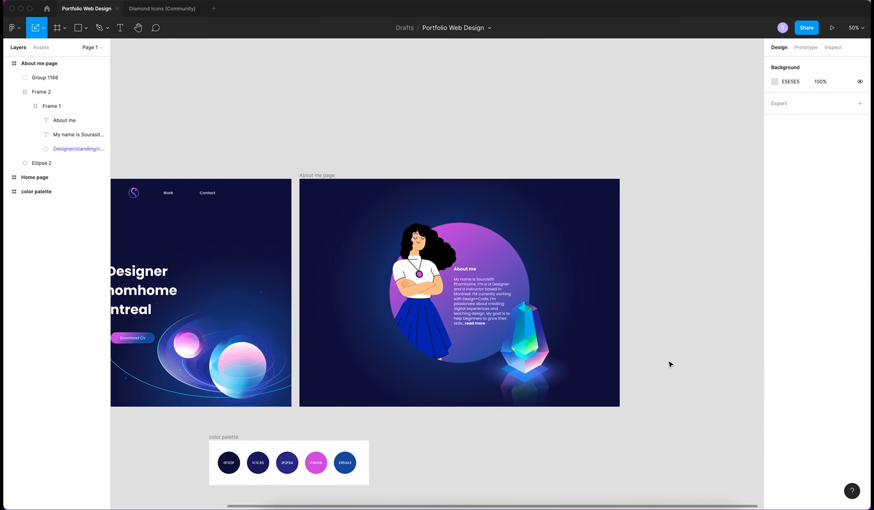
{"action": "scroll", "coordinate": [668, 363], "scroll_direction": "down", "scroll_amount": 1}
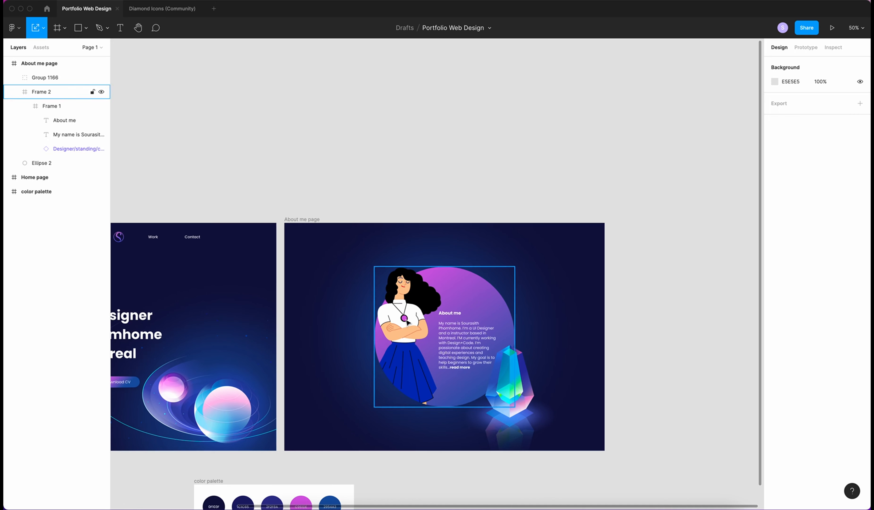
{"action": "scroll", "coordinate": [623, 420], "scroll_direction": "left", "scroll_amount": 2}
{"action": "scroll", "coordinate": [624, 419], "scroll_direction": "down", "scroll_amount": 1}
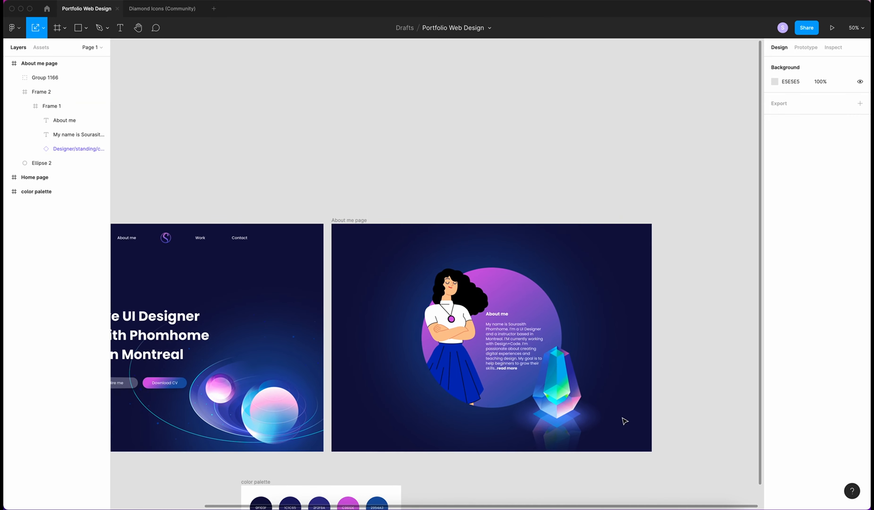
{"action": "key", "text": "o"}
{"action": "left_click_drag", "start_coordinate": [392, 353], "coordinate": [597, 419]}
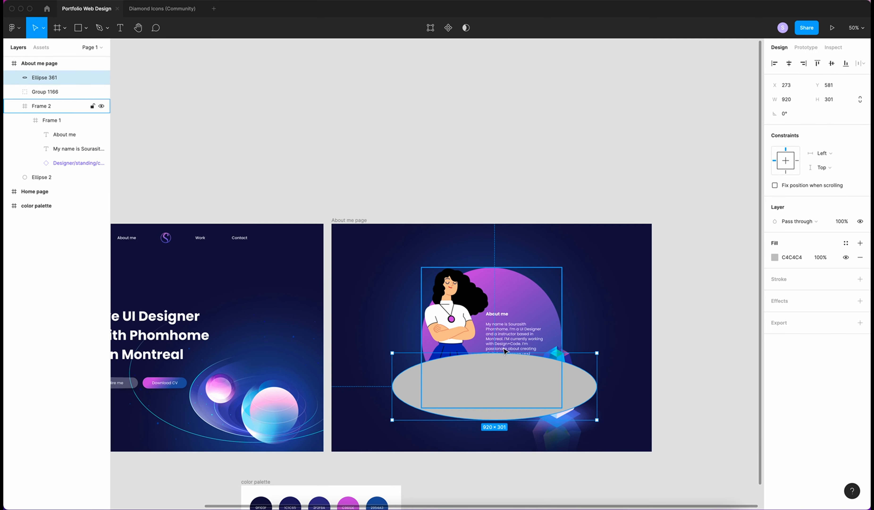
Make the ellipse 363 high, remove its fill, and give it a white angular-gradient stroke
{"action": "left_click_drag", "start_coordinate": [505, 353], "coordinate": [505, 339]}
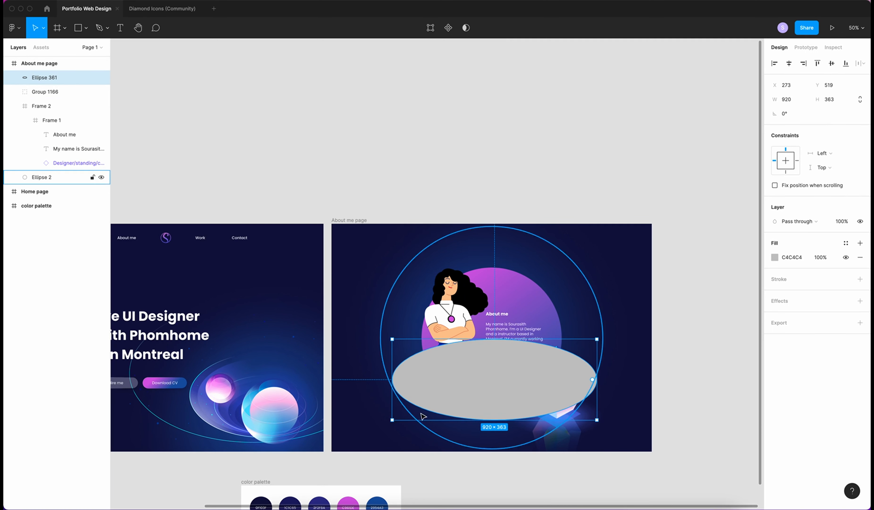
{"action": "key", "text": "alt+/"}
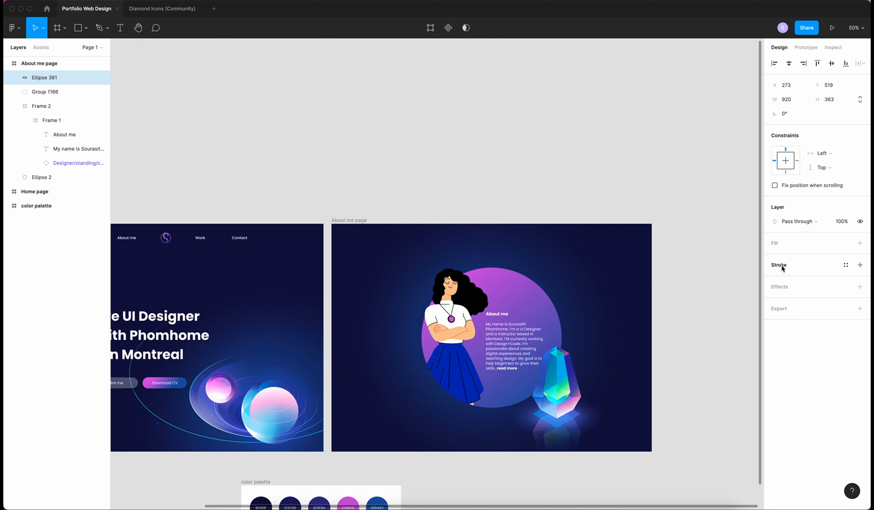
{"action": "left_click", "coordinate": [860, 265]}
{"action": "left_click", "coordinate": [774, 279]}
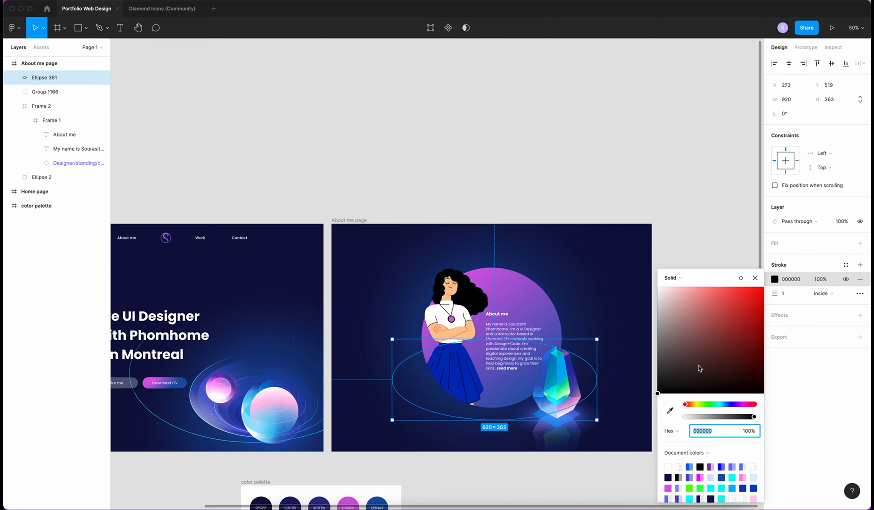
{"action": "left_click", "coordinate": [657, 389]}
{"action": "left_click_drag", "start_coordinate": [658, 389], "coordinate": [657, 286]}
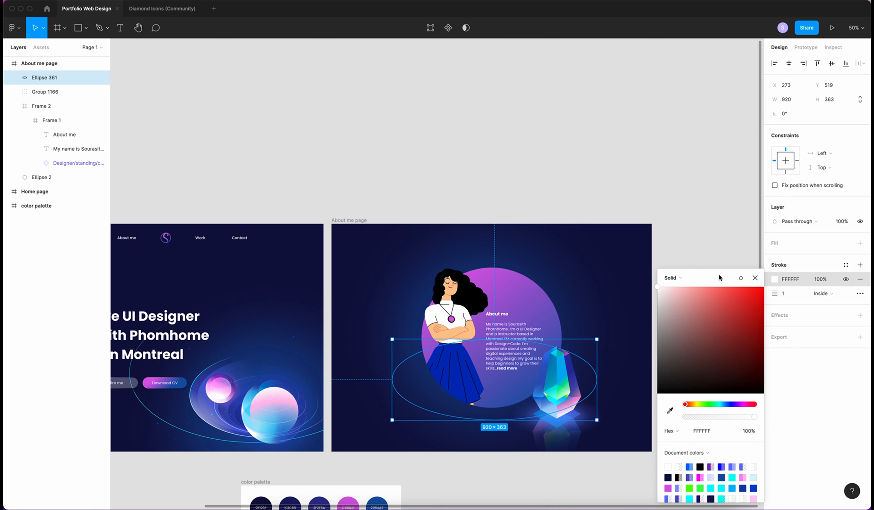
{"action": "left_click", "coordinate": [673, 278]}
{"action": "left_click", "coordinate": [682, 309]}
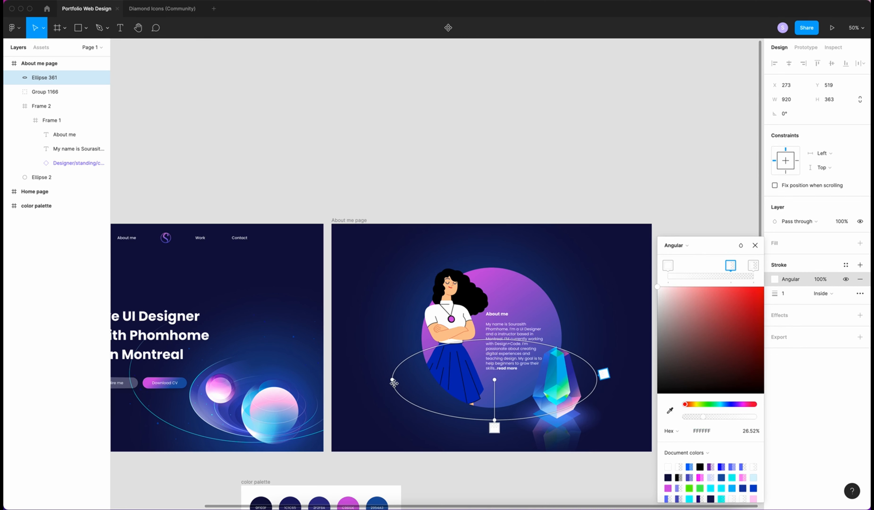
Delete the bottom gradient stop, set two stops to 0% opacity and the right stop to 60%
{"action": "left_click", "coordinate": [494, 427]}
{"action": "key", "text": "Delete"}
{"action": "left_click", "coordinate": [479, 331]}
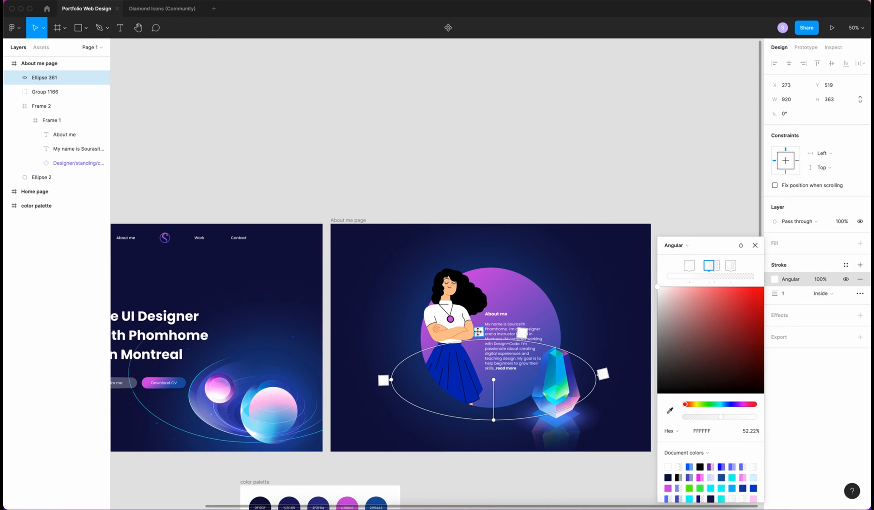
{"action": "left_click", "coordinate": [748, 431]}
{"action": "type", "text": "0"}
{"action": "key", "text": "Return"}
{"action": "left_click", "coordinate": [522, 333]}
{"action": "left_click", "coordinate": [747, 431]}
{"action": "type", "text": "0"}
{"action": "key", "text": "Return"}
{"action": "left_click", "coordinate": [383, 380]}
{"action": "left_click", "coordinate": [603, 374]}
{"action": "left_click", "coordinate": [747, 431]}
{"action": "type", "text": "60"}
{"action": "key", "text": "Return"}
{"action": "left_click", "coordinate": [755, 246]}
Set the ring stroke's blend mode to Overlay
{"action": "left_click", "coordinate": [729, 390]}
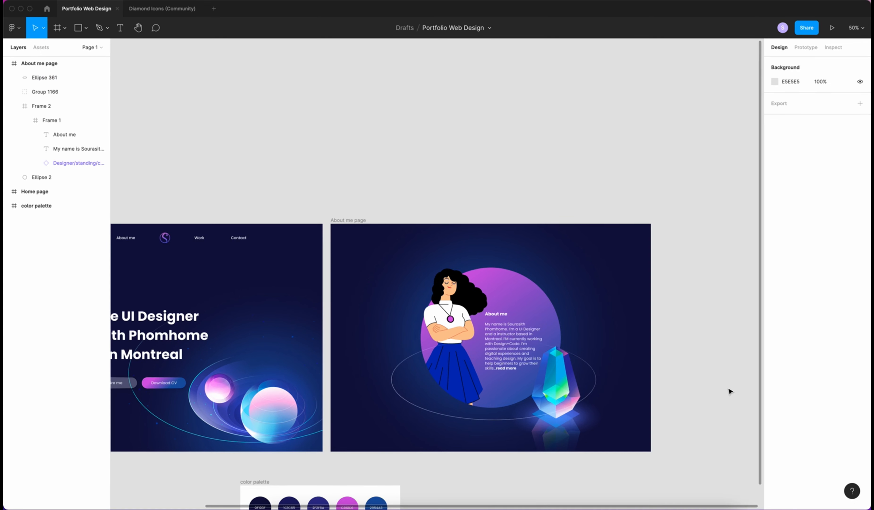
{"action": "left_click", "coordinate": [590, 392]}
{"action": "left_click", "coordinate": [774, 279]}
{"action": "left_click", "coordinate": [741, 245]}
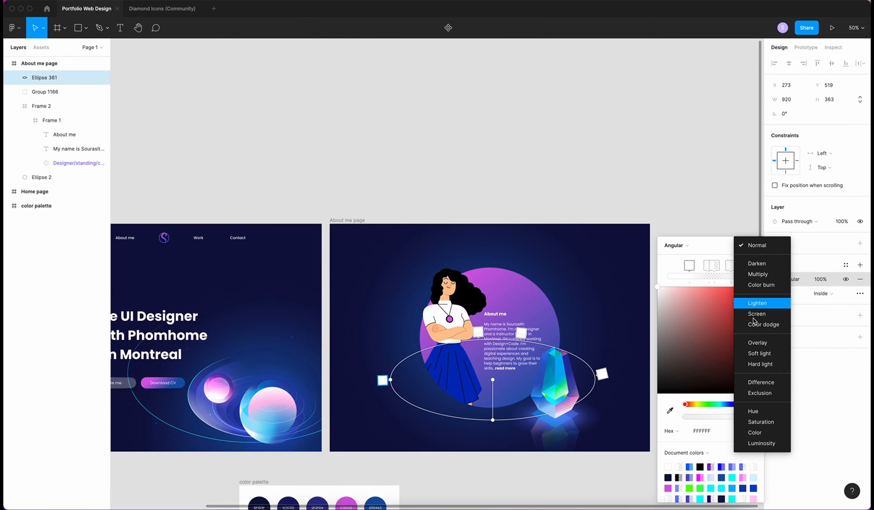
{"action": "left_click", "coordinate": [752, 340]}
{"action": "left_click", "coordinate": [755, 245]}
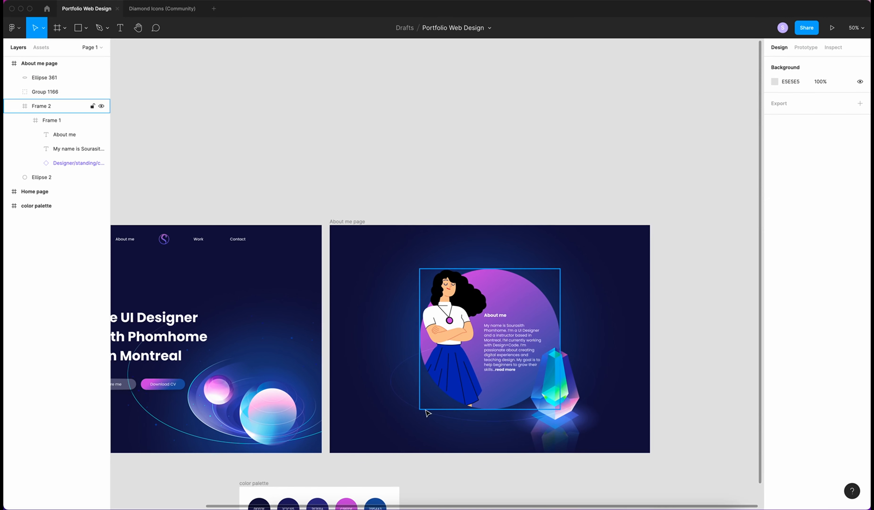
Duplicate the ring several times, nudging each copy downward, and group the rings
{"action": "left_click", "coordinate": [422, 409]}
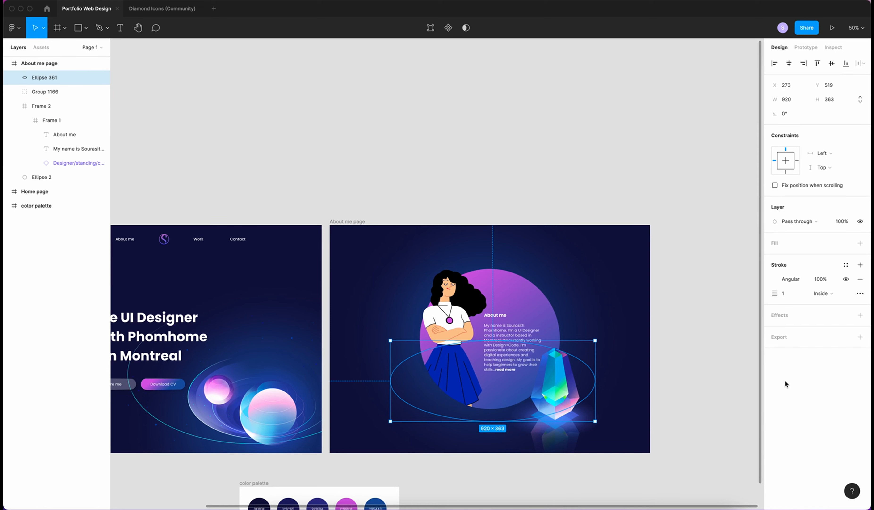
{"action": "key", "text": "super+v"}
{"action": "key", "text": "shift+Down"}
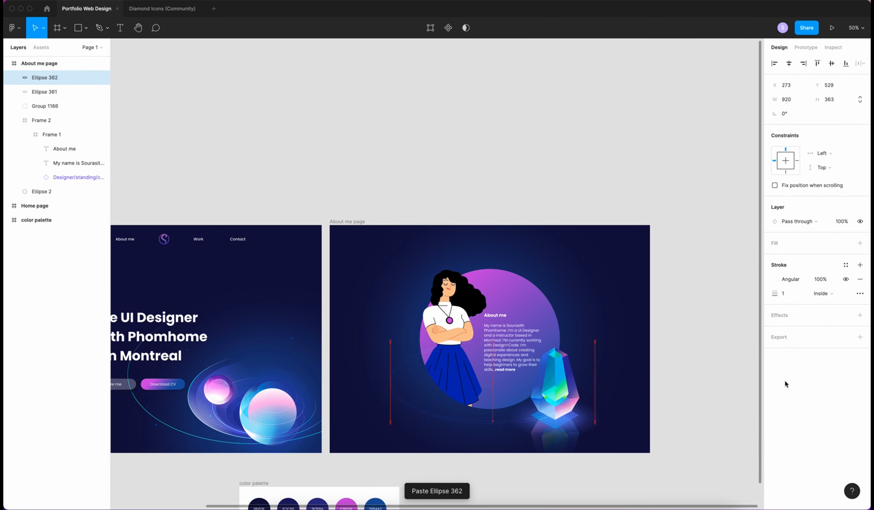
{"action": "key", "text": "super+v"}
{"action": "key", "text": "shift+Down"}
{"action": "key", "text": "super+v"}
{"action": "key", "text": "shift+Down"}
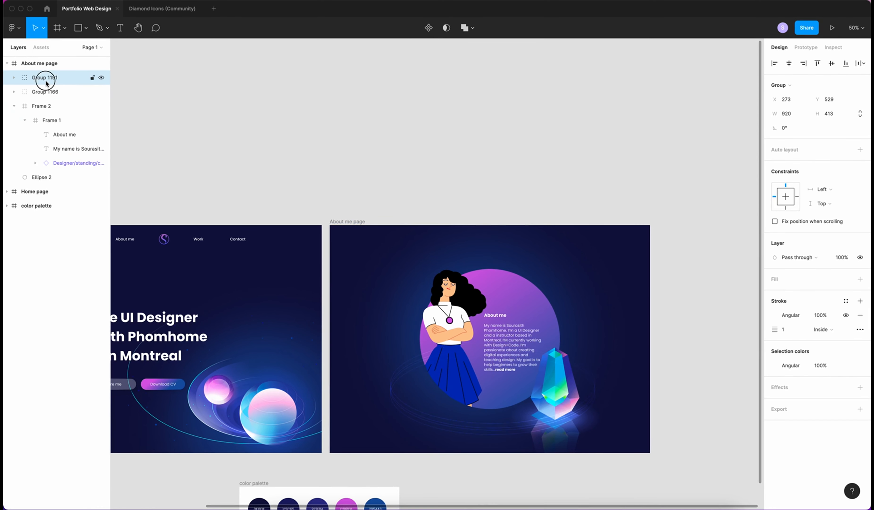
Rename the ring group 'BG circle' and move it below the designer illustration layer
{"action": "double_click", "coordinate": [43, 77]}
{"action": "type", "text": "BG circle"}
{"action": "key", "text": "Return"}
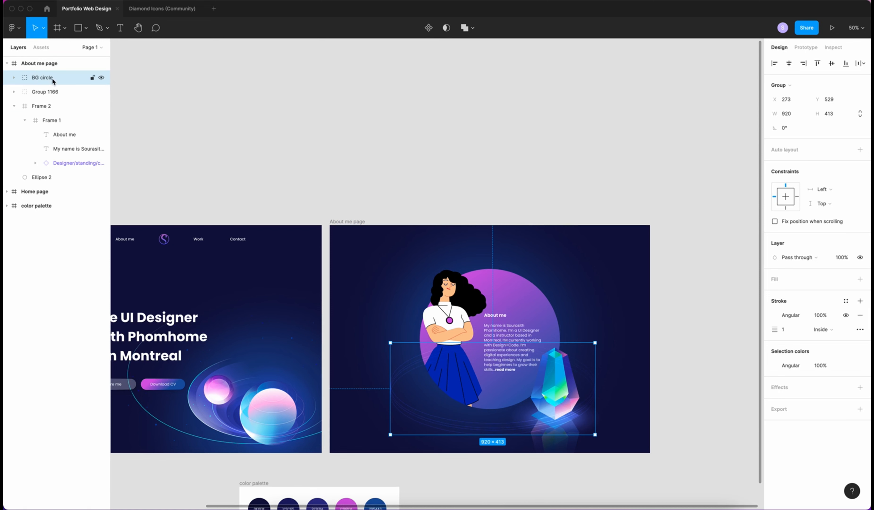
{"action": "left_click_drag", "start_coordinate": [44, 81], "coordinate": [28, 163]}
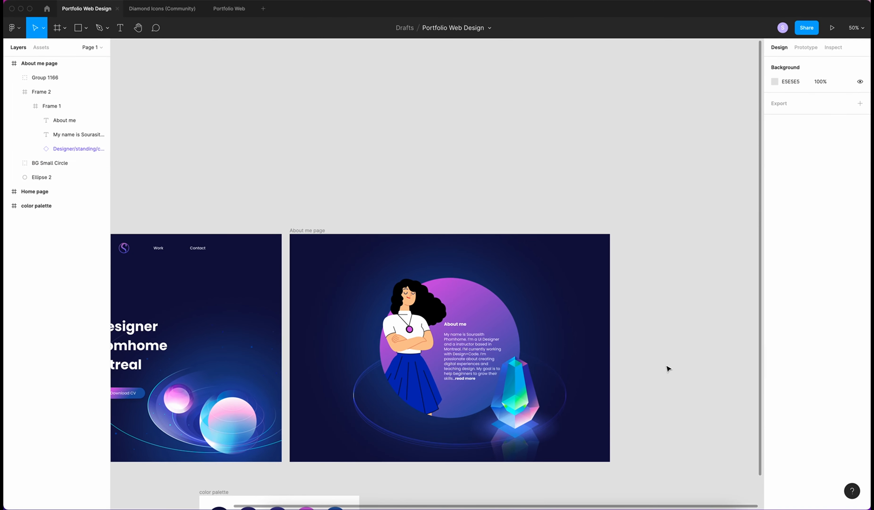
Frame the selected layers into a 1021.99×1146 Frame 3524 and align its content to vertical centres
{"action": "scroll", "coordinate": [657, 371], "scroll_direction": "up", "scroll_amount": 2}
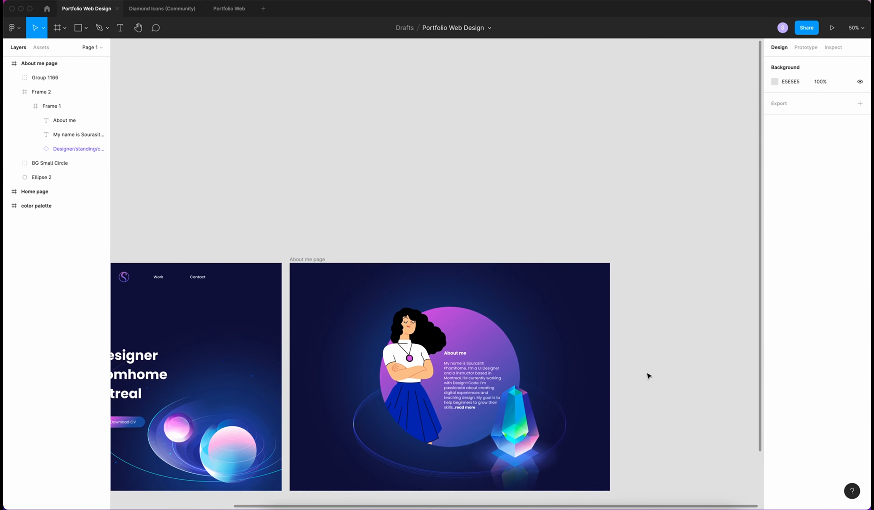
{"action": "scroll", "coordinate": [647, 361], "scroll_direction": "down", "scroll_amount": 1}
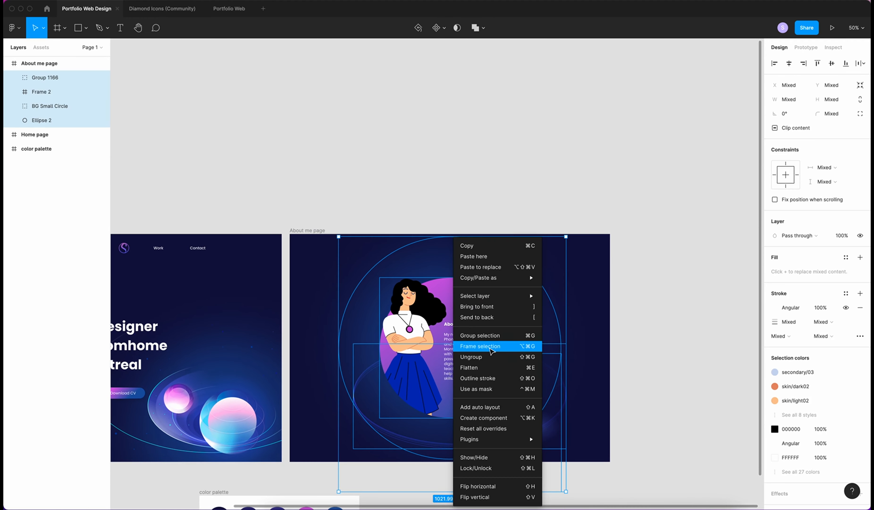
{"action": "left_click", "coordinate": [490, 348]}
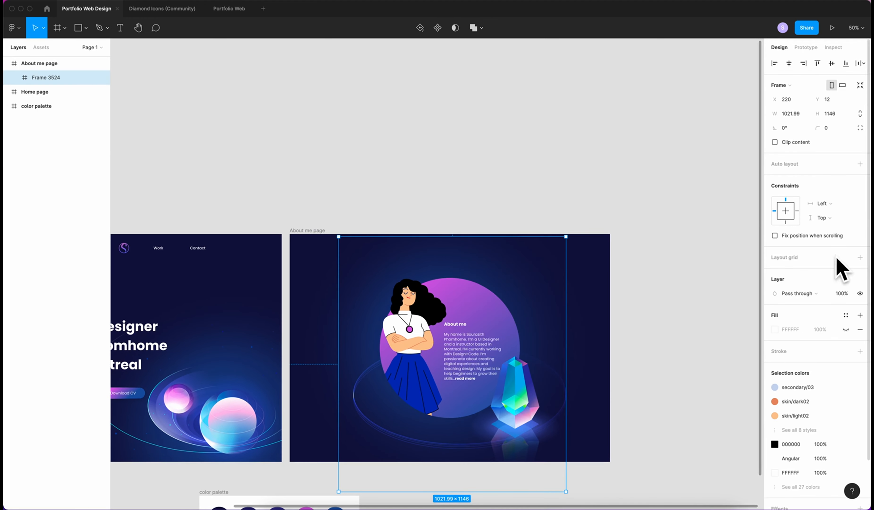
{"action": "left_click", "coordinate": [832, 63]}
{"action": "left_click", "coordinate": [697, 326]}
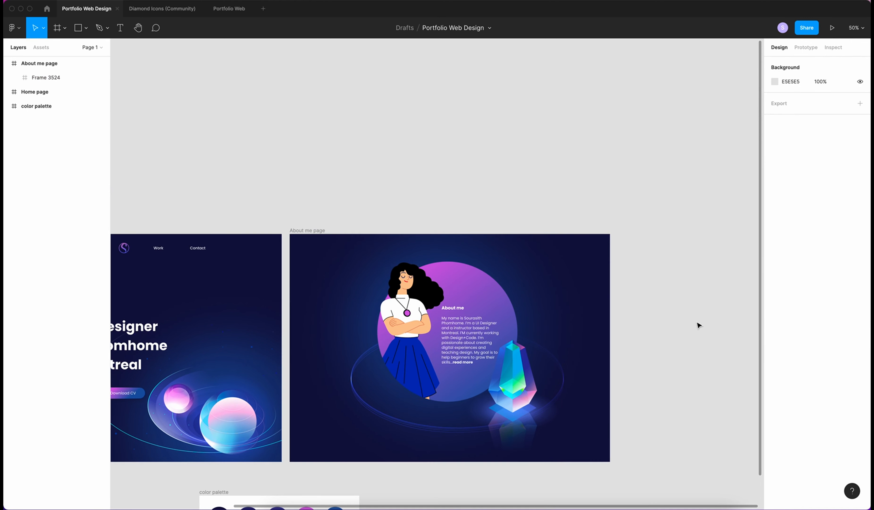
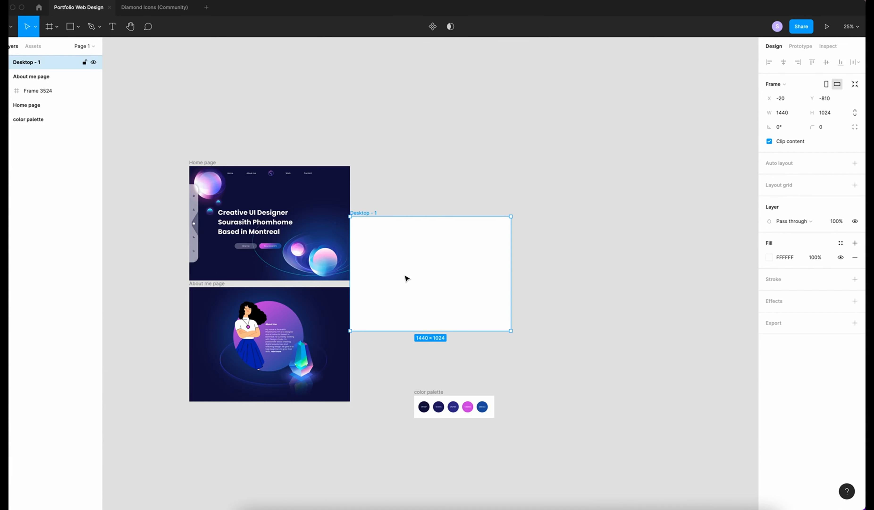
Move the 1440×1024 frame beside the pages, fill it with navy 0F103F, and start naming it 'Work'
{"action": "left_click_drag", "start_coordinate": [405, 277], "coordinate": [429, 282]}
{"action": "key", "text": "super+plus"}
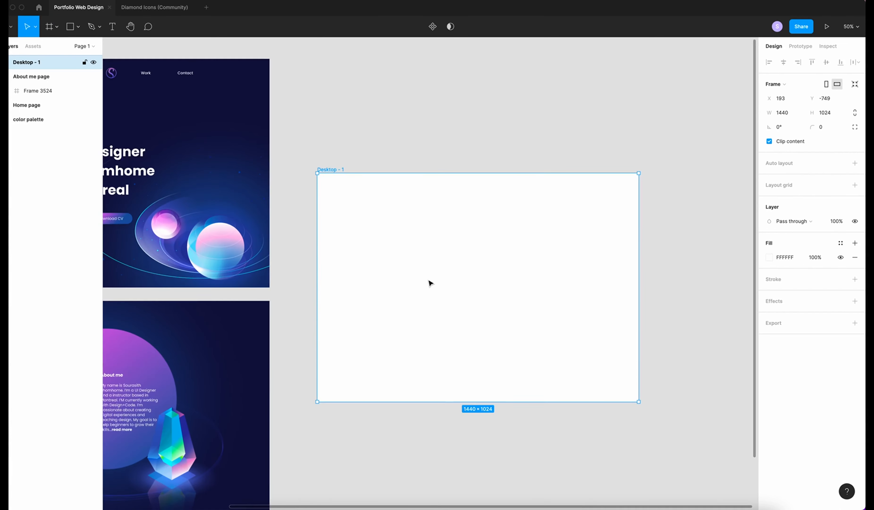
{"action": "scroll", "coordinate": [428, 281], "scroll_direction": "down", "scroll_amount": 3}
{"action": "scroll", "coordinate": [429, 281], "scroll_direction": "left", "scroll_amount": 2}
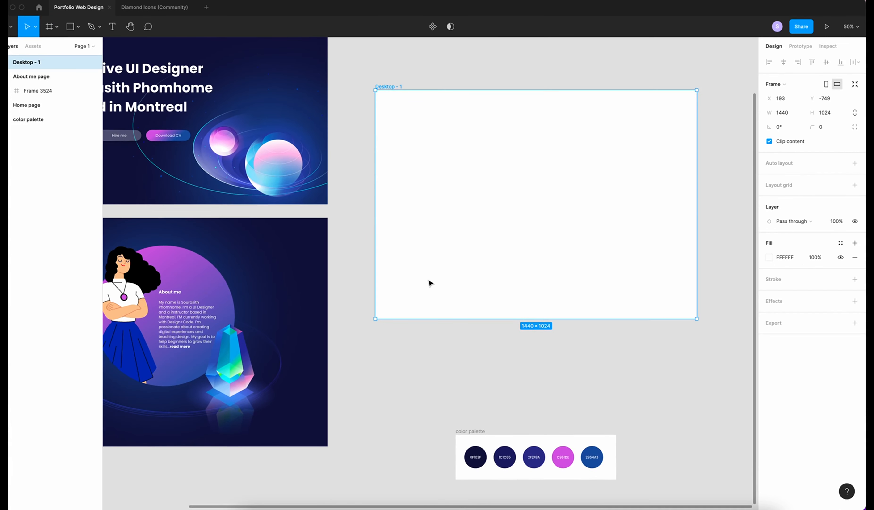
{"action": "key", "text": "i"}
{"action": "left_click", "coordinate": [477, 452]}
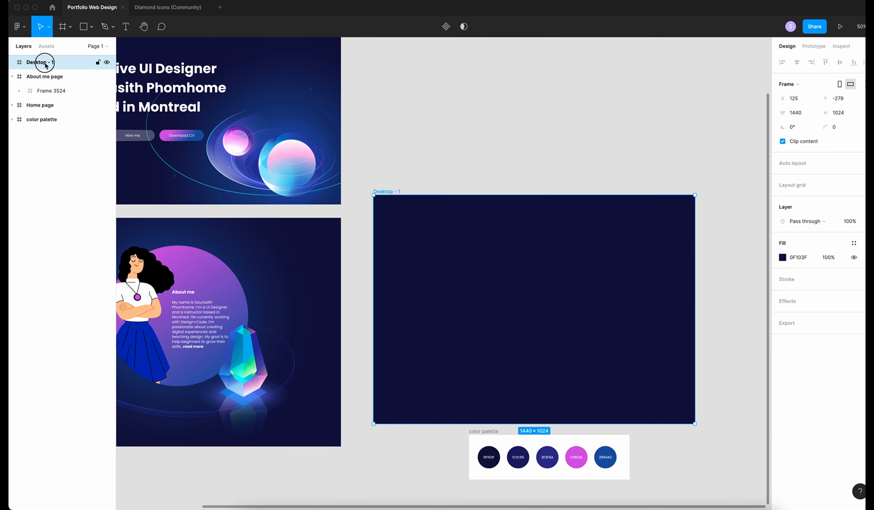
{"action": "double_click", "coordinate": [31, 62]}
{"action": "type", "text": "Work page"}
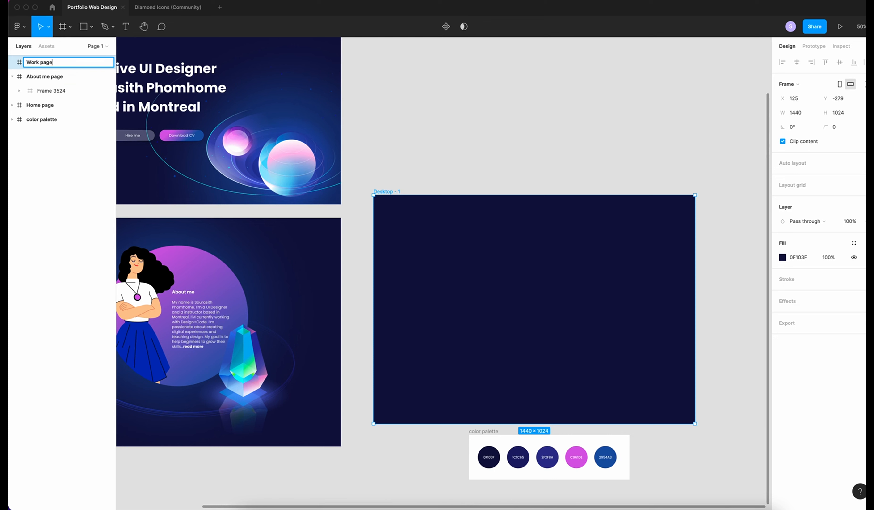
Name the frame 'Work page' and paste a copy of the About me glow ellipse into it
{"action": "left_click", "coordinate": [540, 139]}
{"action": "left_click", "coordinate": [55, 148]}
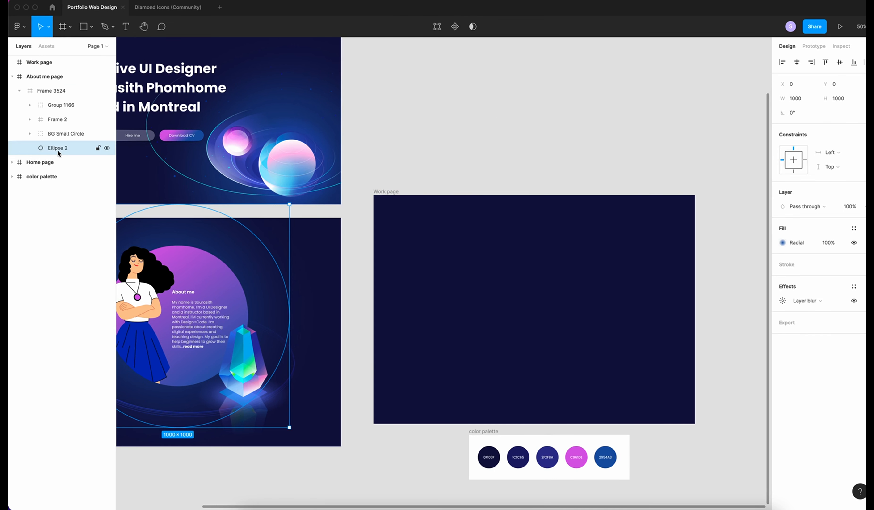
{"action": "key", "text": "super+v"}
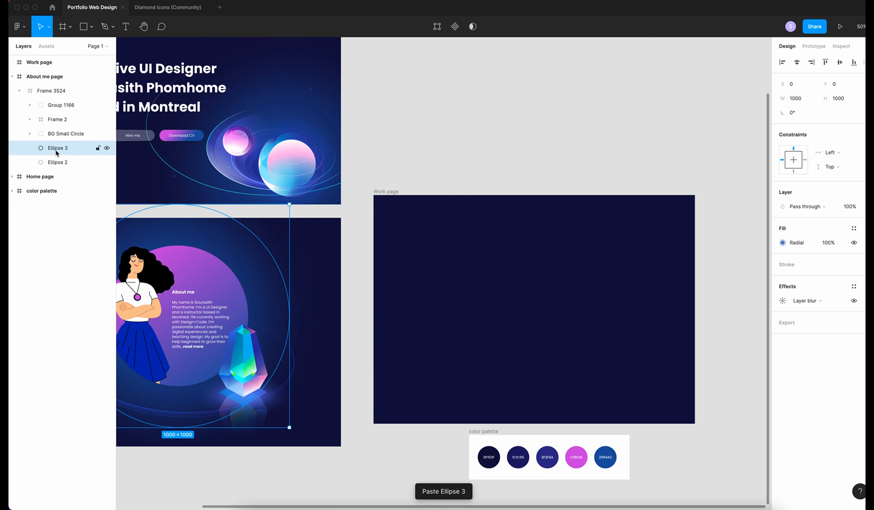
{"action": "left_click_drag", "start_coordinate": [56, 150], "coordinate": [540, 291]}
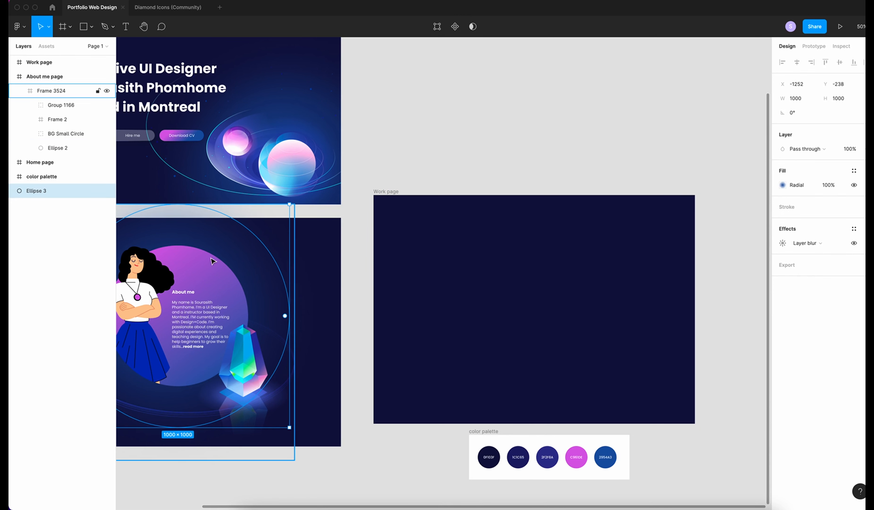
{"action": "left_click_drag", "start_coordinate": [65, 190], "coordinate": [563, 244]}
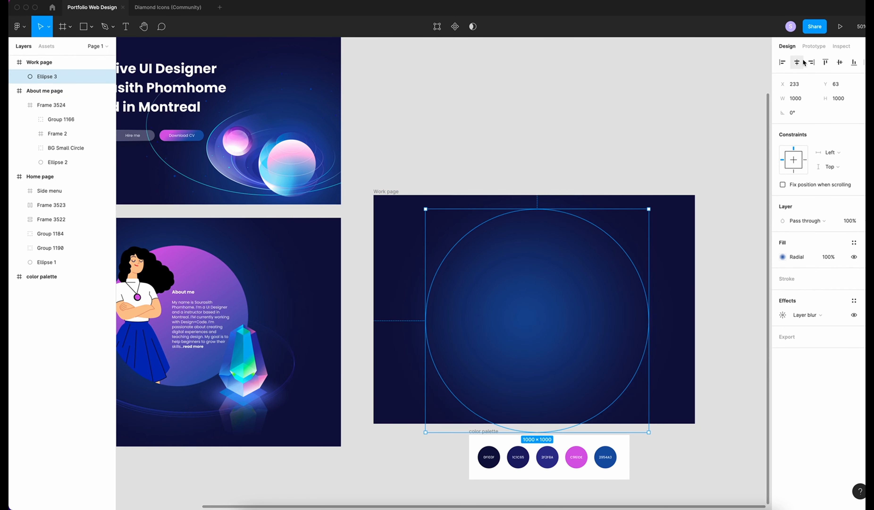
Centre the glow ellipse in Work page and spread its radial gradient wider across the frame
{"action": "left_click", "coordinate": [801, 62]}
{"action": "left_click", "coordinate": [839, 62]}
{"action": "left_click", "coordinate": [782, 256]}
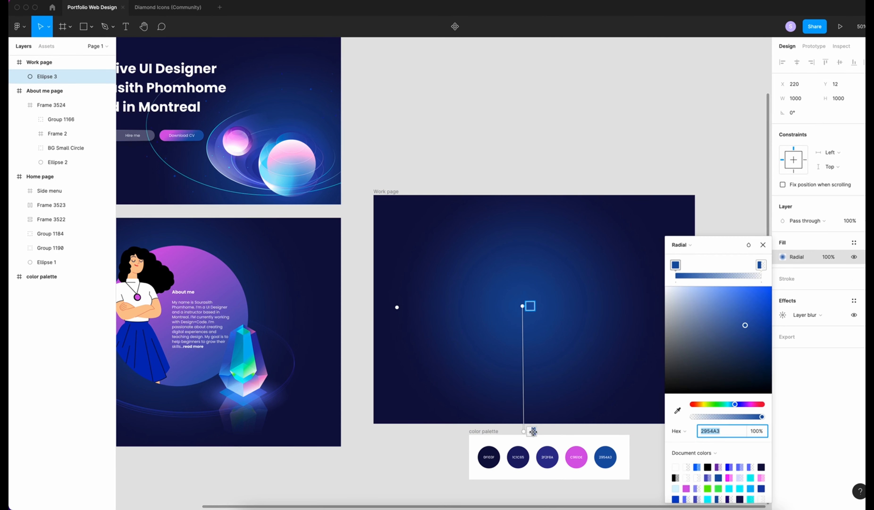
{"action": "left_click_drag", "start_coordinate": [532, 431], "coordinate": [525, 492]}
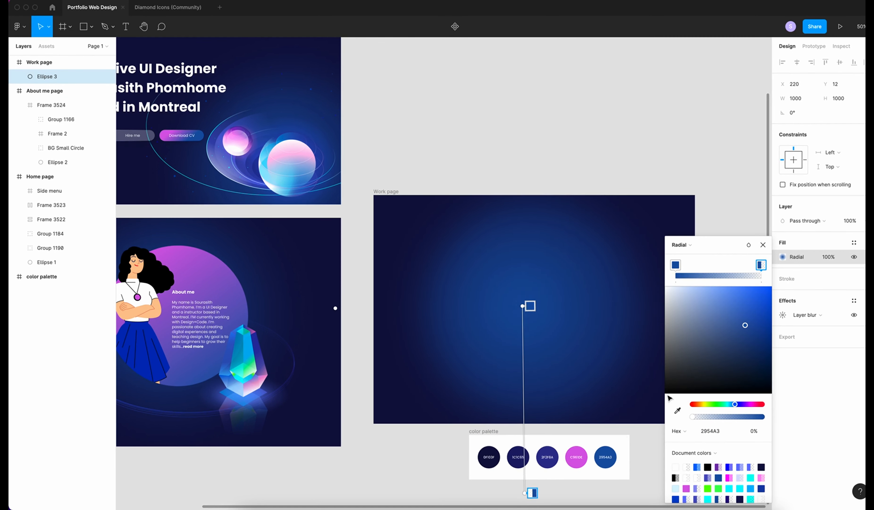
{"action": "left_click", "coordinate": [762, 245]}
{"action": "left_click", "coordinate": [743, 233]}
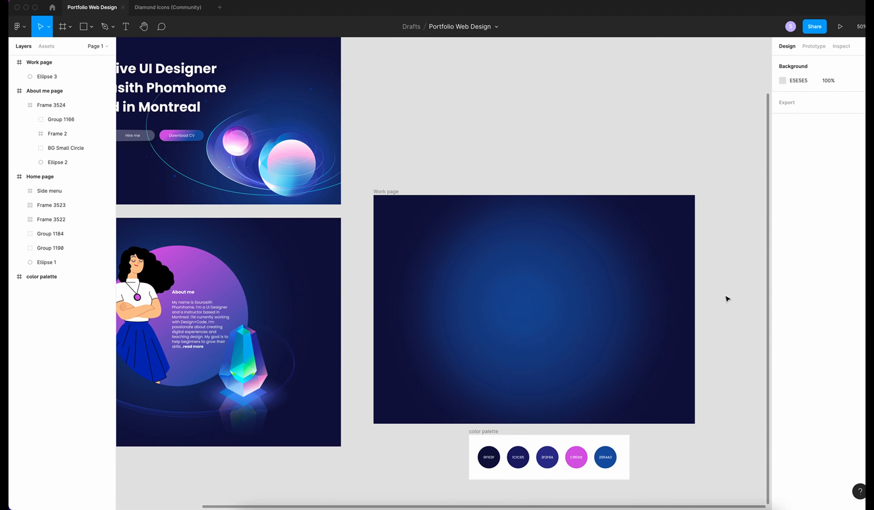
Copy the About me page's BG Small Circle rings and paste two copies into Work page
{"action": "scroll", "coordinate": [727, 298], "scroll_direction": "right", "scroll_amount": 1}
{"action": "scroll", "coordinate": [726, 299], "scroll_direction": "left", "scroll_amount": 5}
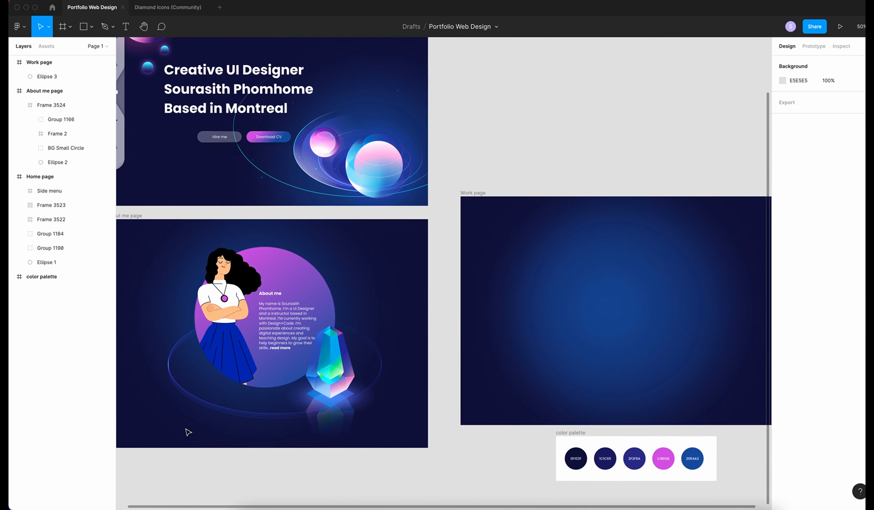
{"action": "left_click", "coordinate": [210, 407]}
{"action": "left_click", "coordinate": [69, 148]}
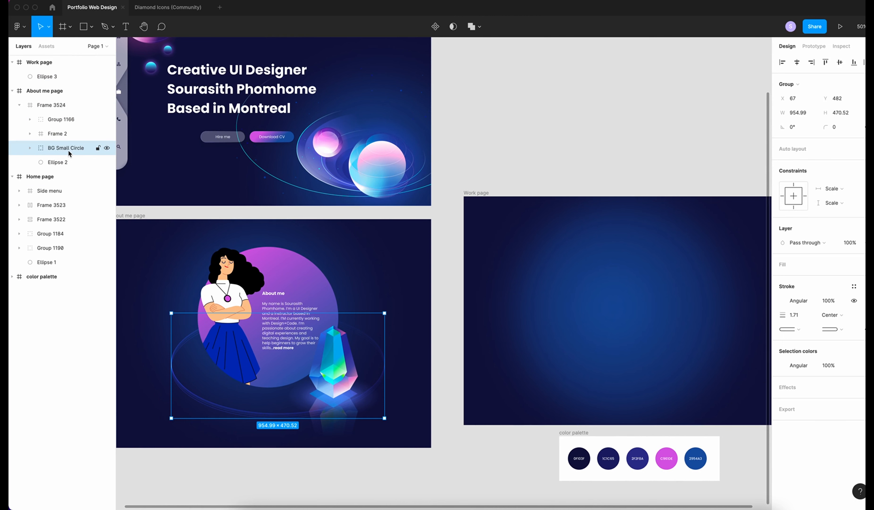
{"action": "key", "text": "ctrl+c"}
{"action": "key", "text": "ctrl+v"}
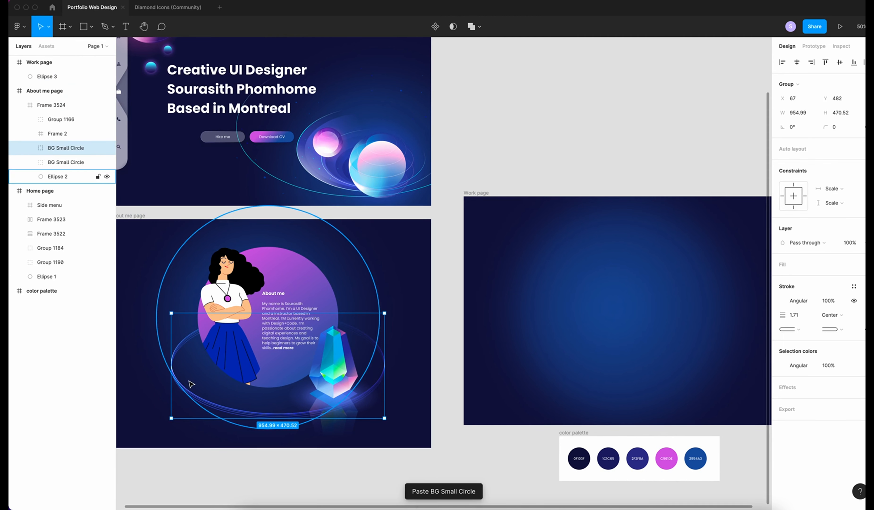
{"action": "left_click_drag", "start_coordinate": [191, 383], "coordinate": [536, 352]}
{"action": "scroll", "coordinate": [649, 377], "scroll_direction": "right", "scroll_amount": 5}
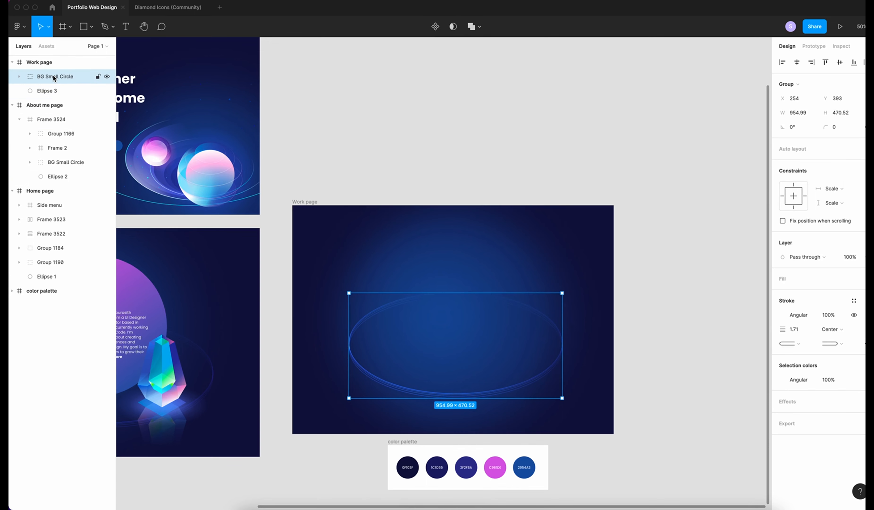
{"action": "key", "text": "ctrl+v"}
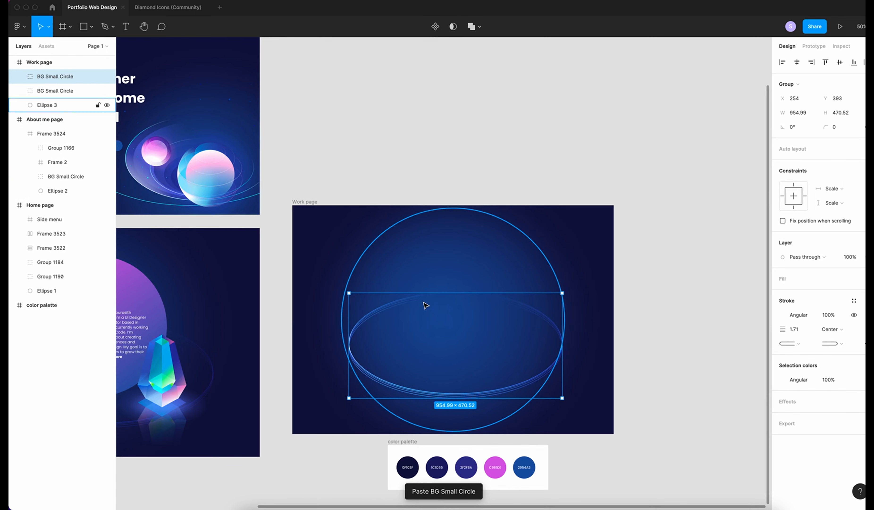
Scale one rings copy up proportionally to about 1660×818
{"action": "key", "text": "k"}
{"action": "left_click_drag", "start_coordinate": [562, 398], "coordinate": [653, 441]}
{"action": "left_click_drag", "start_coordinate": [349, 293], "coordinate": [282, 260]}
{"action": "left_click_drag", "start_coordinate": [598, 354], "coordinate": [583, 347]}
{"action": "left_click_drag", "start_coordinate": [581, 401], "coordinate": [583, 378]}
Centre both the large and small rings horizontally and vertically in Work page
{"action": "left_click", "coordinate": [53, 91]}
{"action": "left_click", "coordinate": [796, 63]}
{"action": "left_click", "coordinate": [839, 62]}
{"action": "left_click", "coordinate": [55, 77]}
{"action": "left_click", "coordinate": [796, 63]}
{"action": "left_click", "coordinate": [839, 62]}
{"action": "left_click", "coordinate": [735, 355]}
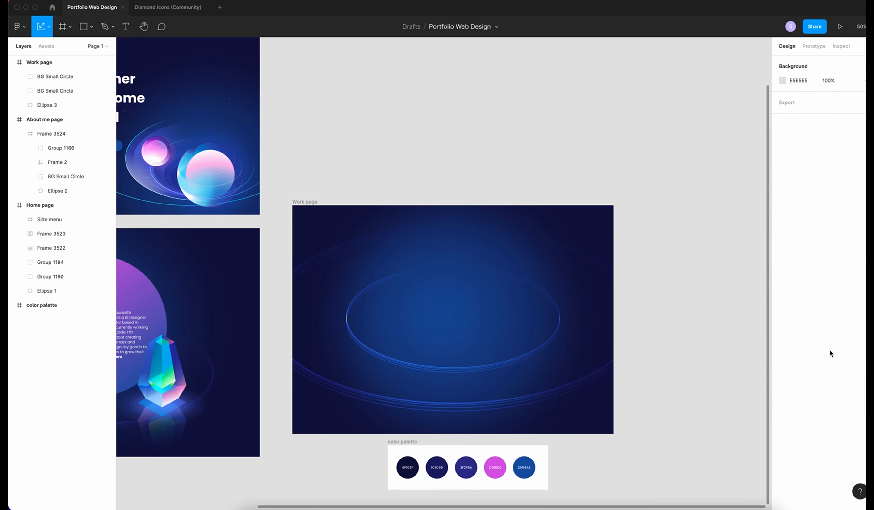
Draw a white-filled 380×280 card frame inside the rings
{"action": "key", "text": "shift+0"}
{"action": "key", "text": "f"}
{"action": "left_click_drag", "start_coordinate": [324, 299], "coordinate": [474, 404]}
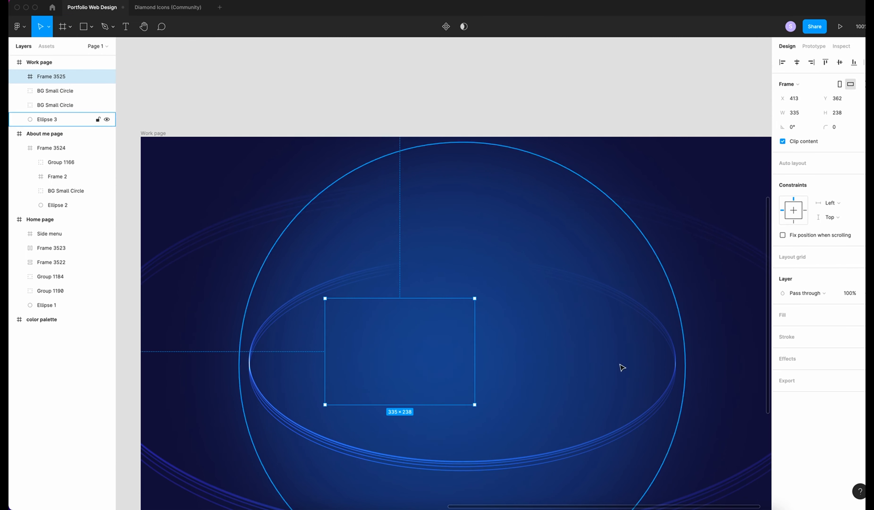
{"action": "left_click", "coordinate": [783, 316]}
{"action": "left_click", "coordinate": [804, 114]}
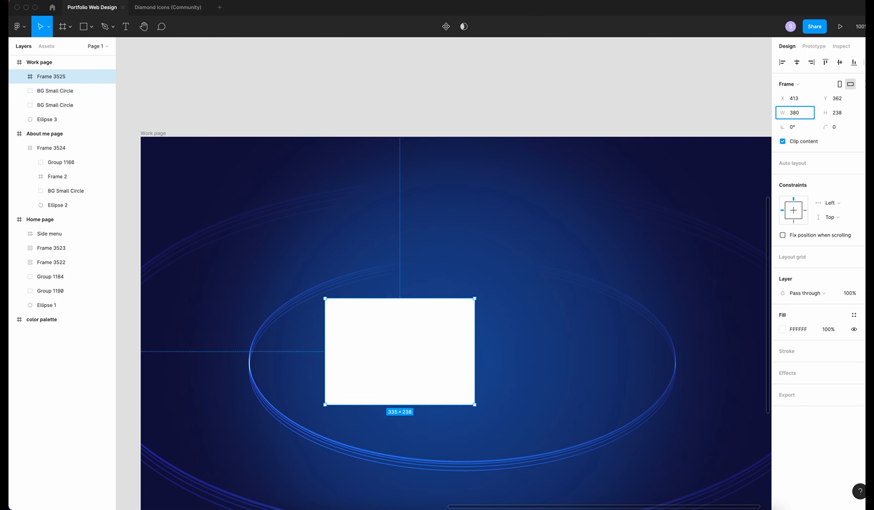
{"action": "key", "text": "Tab"}
{"action": "type", "text": "2"}
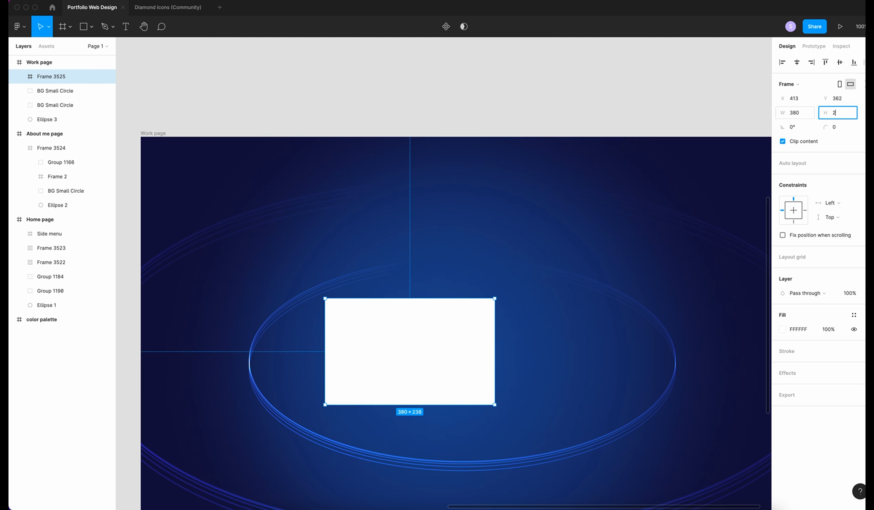
{"action": "key", "text": "Return"}
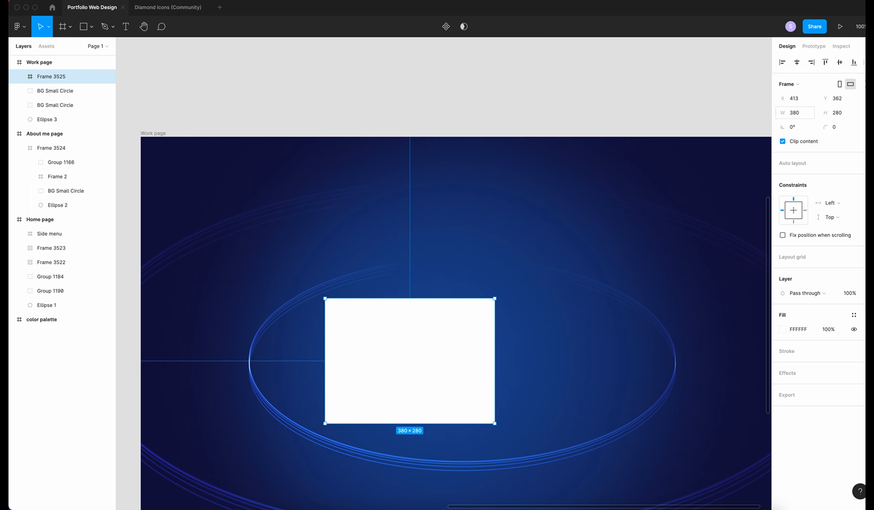
Round the card's corners to 30, set its white fill to 40% opacity, and add an effect
{"action": "left_click", "coordinate": [836, 126]}
{"action": "key", "text": "Return"}
{"action": "left_click", "coordinate": [838, 329]}
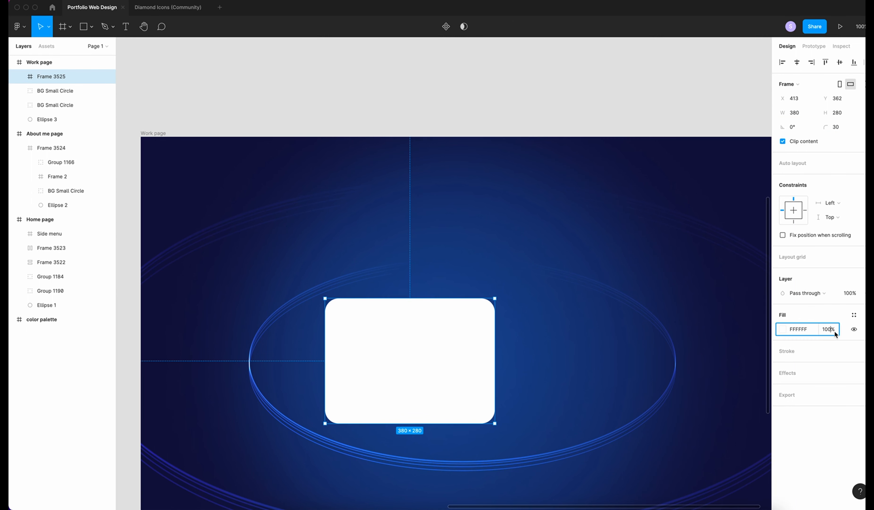
{"action": "type", "text": "40"}
{"action": "key", "text": "Return"}
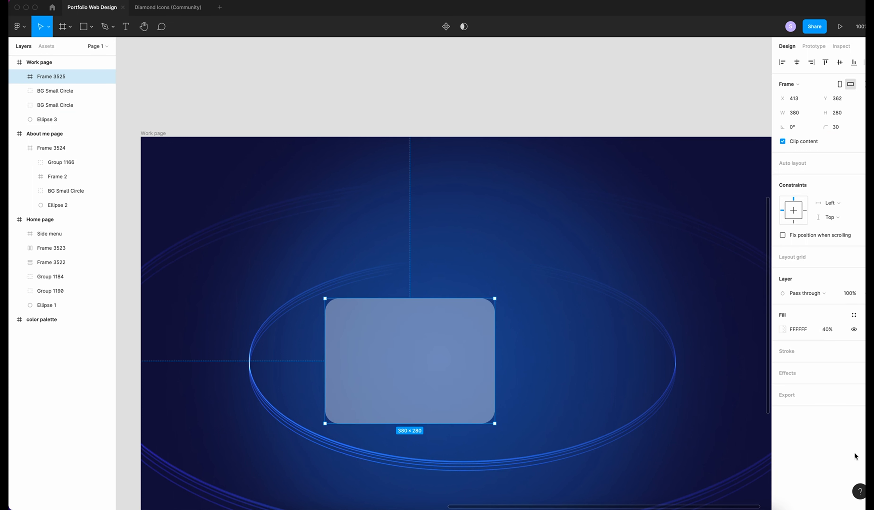
{"action": "left_click", "coordinate": [790, 371]}
Change the card's effect to a Background blur of 20
{"action": "left_click", "coordinate": [805, 387]}
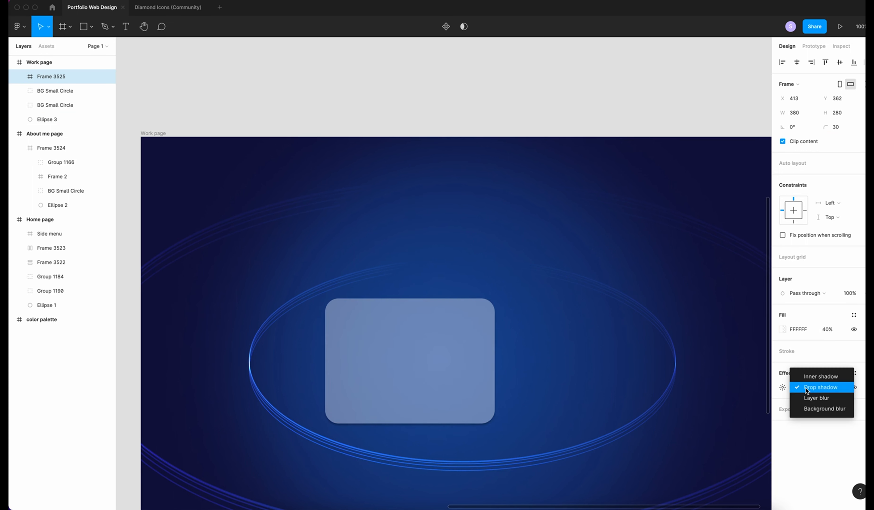
{"action": "left_click", "coordinate": [806, 408]}
{"action": "left_click", "coordinate": [783, 388]}
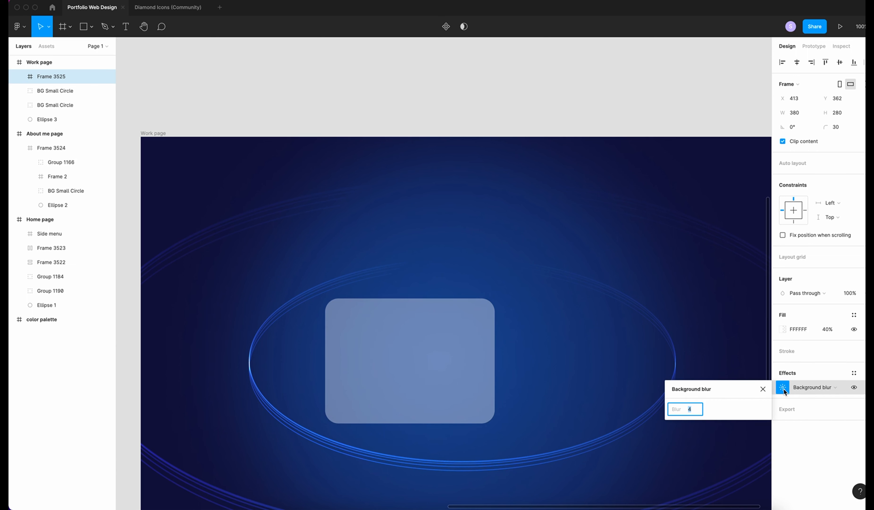
{"action": "type", "text": "20"}
{"action": "key", "text": "Return"}
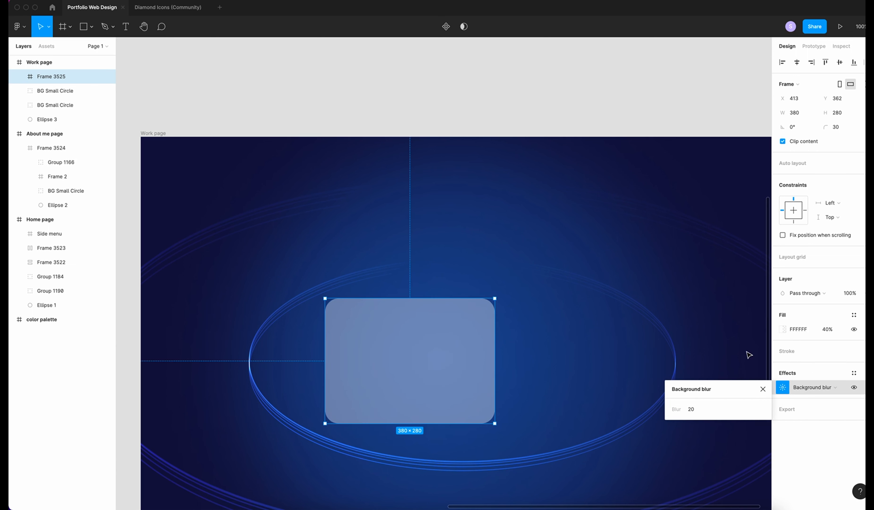
Give the card a diagonal white-to-dark linear-gradient stroke with the end stop at 100%
{"action": "left_click", "coordinate": [783, 329]}
{"action": "left_click", "coordinate": [681, 277]}
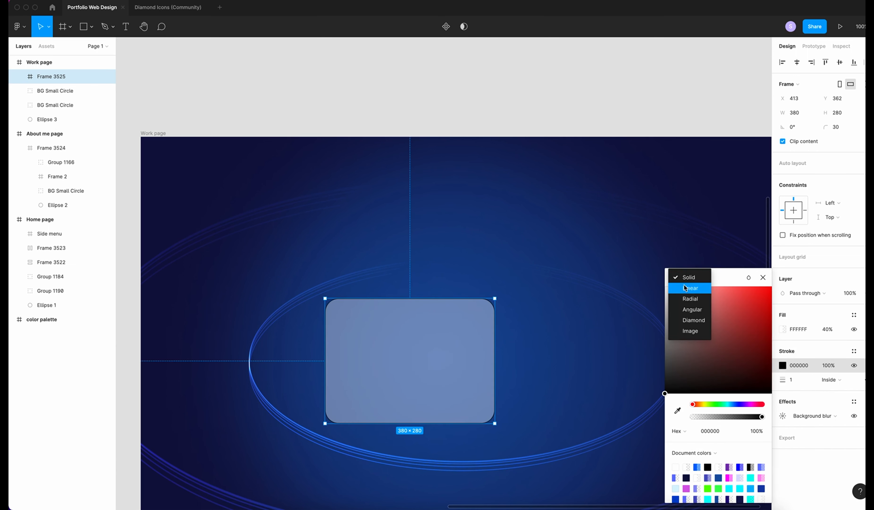
{"action": "left_click", "coordinate": [685, 287]}
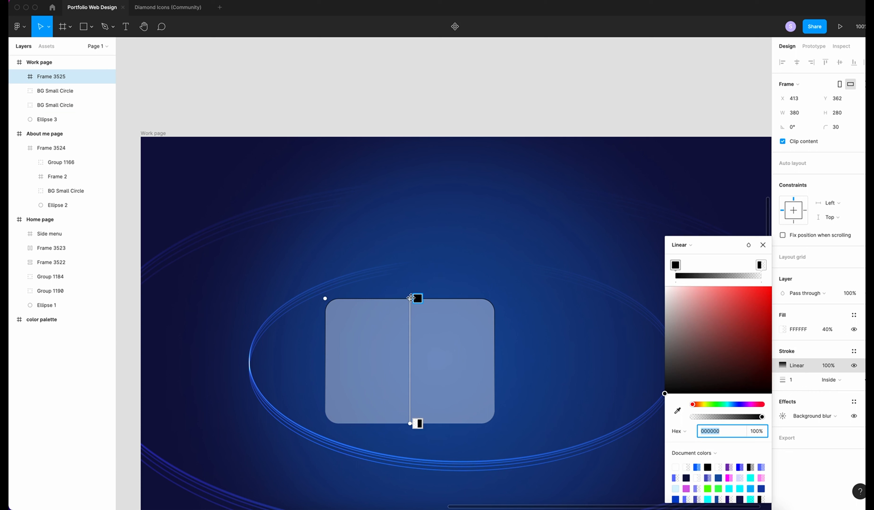
{"action": "left_click", "coordinate": [417, 297]}
{"action": "left_click_drag", "start_coordinate": [664, 393], "coordinate": [616, 266]}
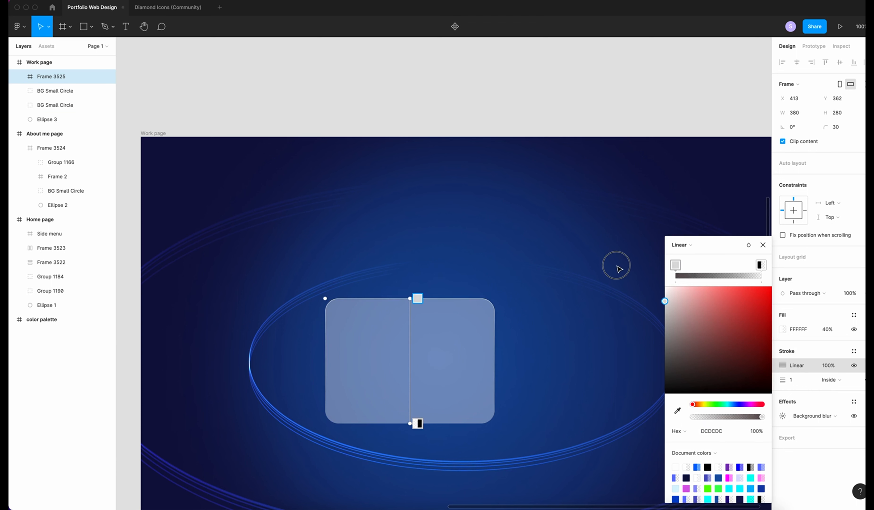
{"action": "left_click", "coordinate": [417, 423]}
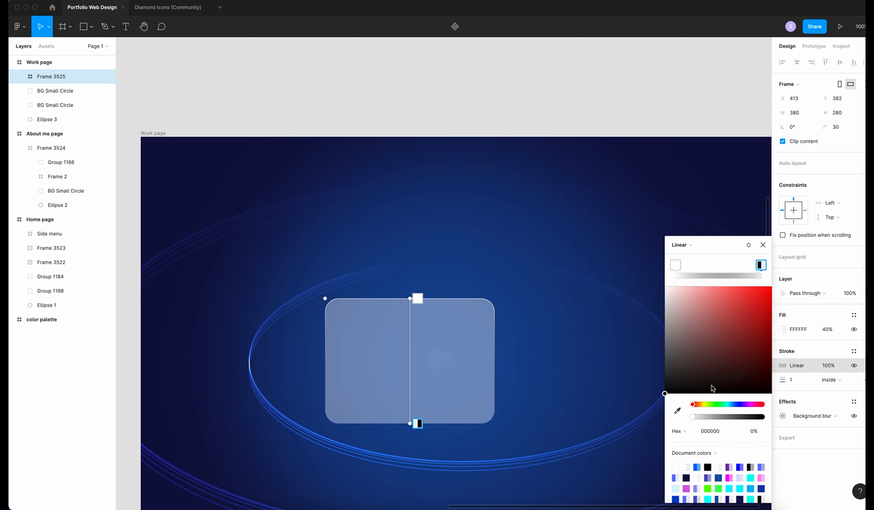
{"action": "left_click", "coordinate": [756, 431]}
{"action": "type", "text": "100"}
{"action": "key", "text": "Return"}
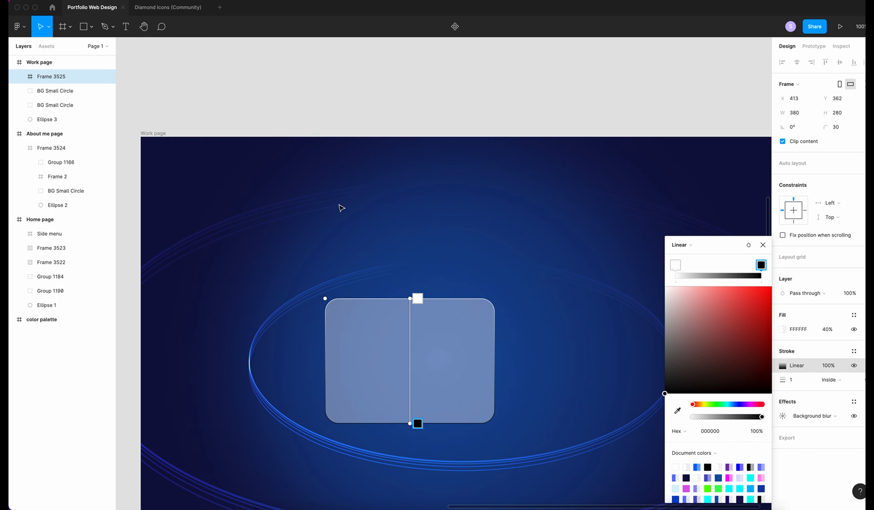
{"action": "left_click_drag", "start_coordinate": [410, 297], "coordinate": [333, 297]}
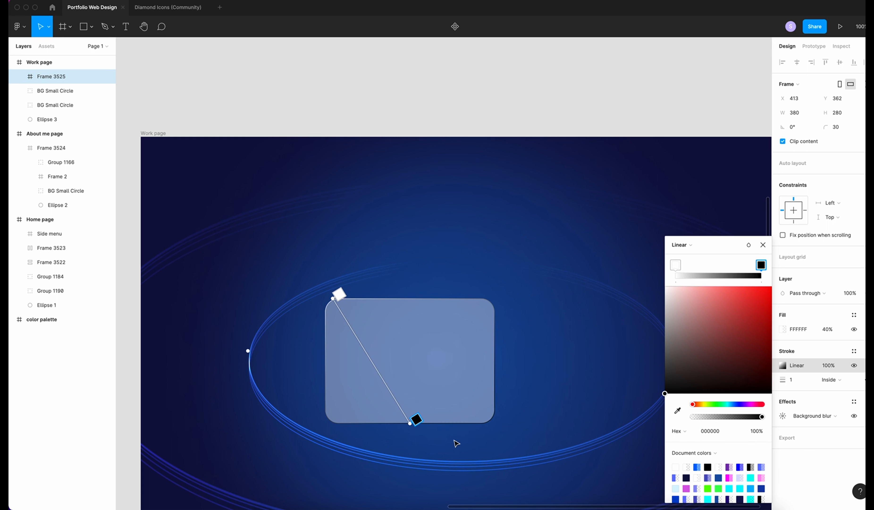
{"action": "left_click_drag", "start_coordinate": [413, 423], "coordinate": [498, 422]}
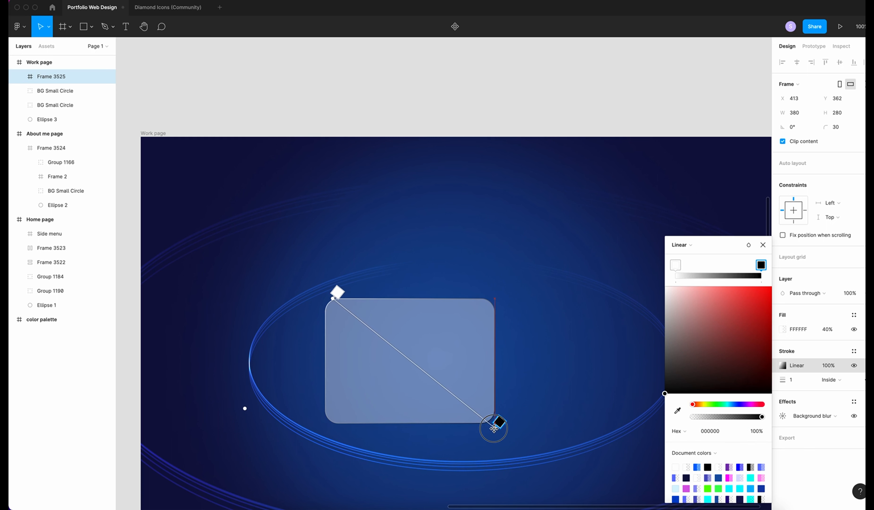
Set the card's border opacity to 30% and reselect the large circle behind it
{"action": "left_click", "coordinate": [835, 365]}
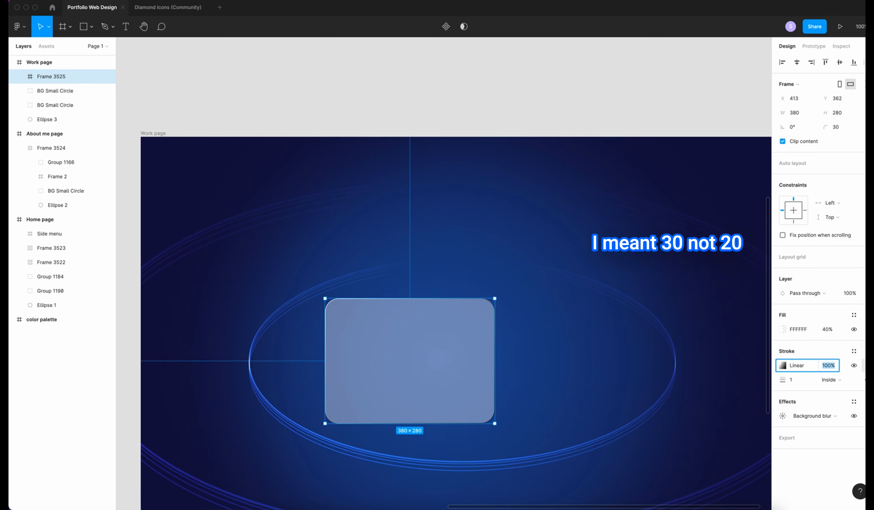
{"action": "key", "text": "Return"}
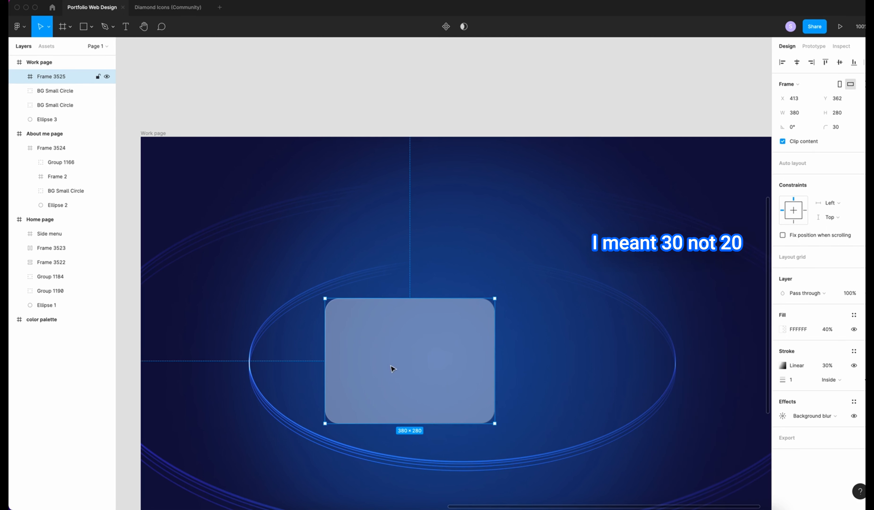
{"action": "left_click", "coordinate": [629, 352]}
{"action": "left_click", "coordinate": [381, 364]}
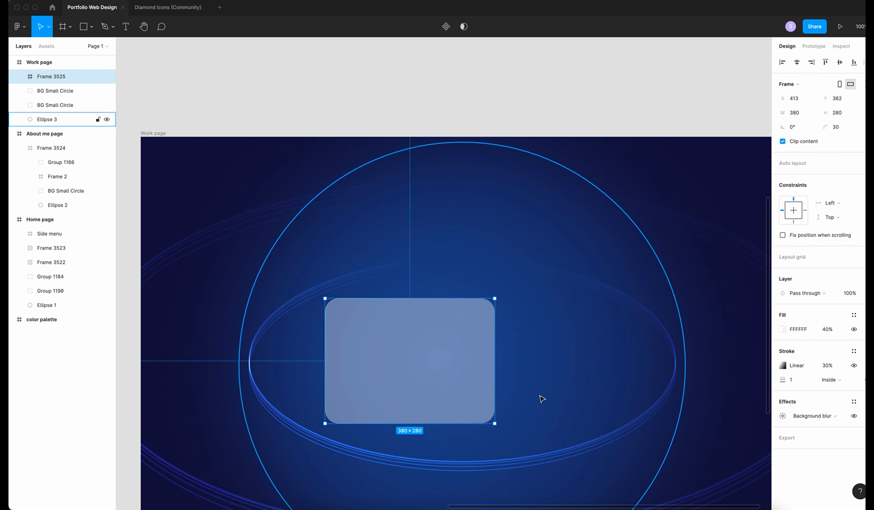
{"action": "left_click", "coordinate": [542, 403]}
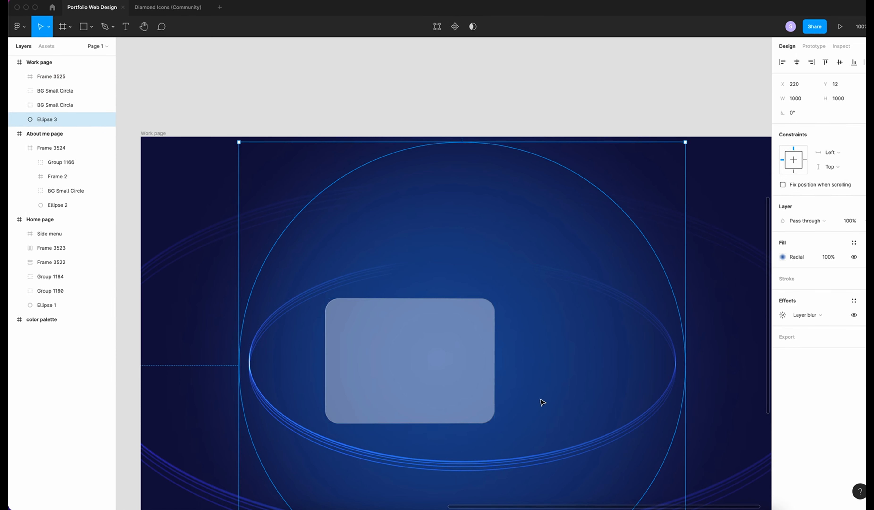
Draw a 380×60 strip frame and place it on the card's bottom edge
{"action": "key", "text": "t"}
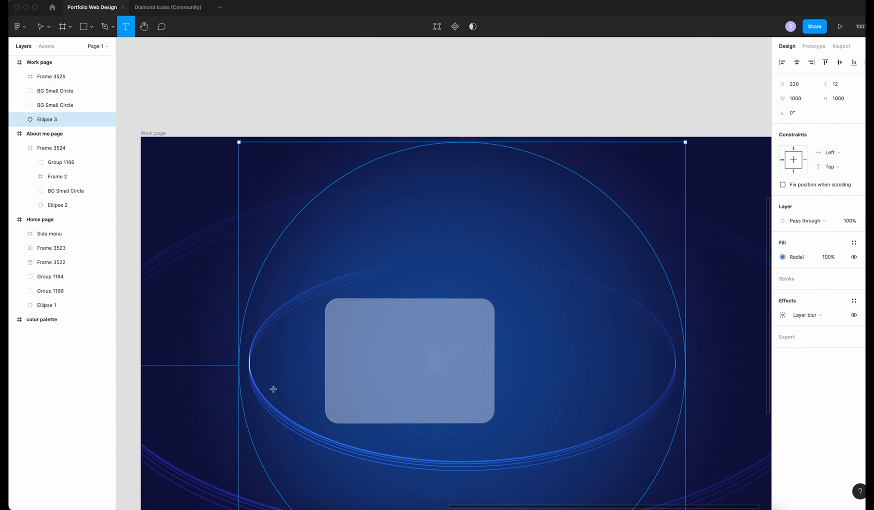
{"action": "key", "text": "f"}
{"action": "left_click_drag", "start_coordinate": [325, 389], "coordinate": [494, 421]}
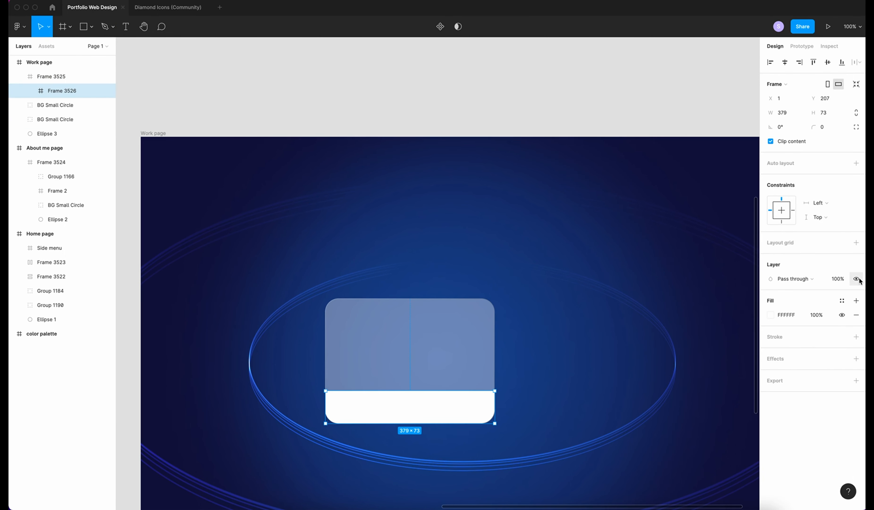
{"action": "left_click", "coordinate": [785, 112]}
{"action": "type", "text": "380"}
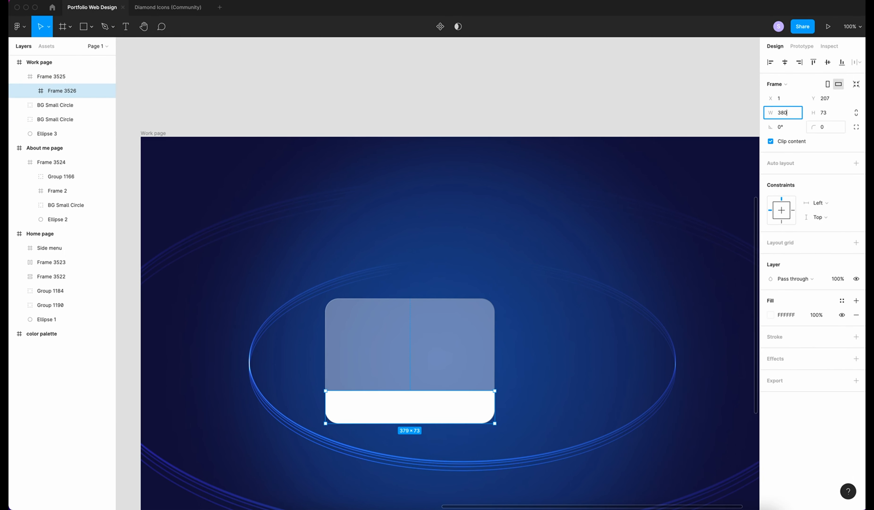
{"action": "key", "text": "Tab"}
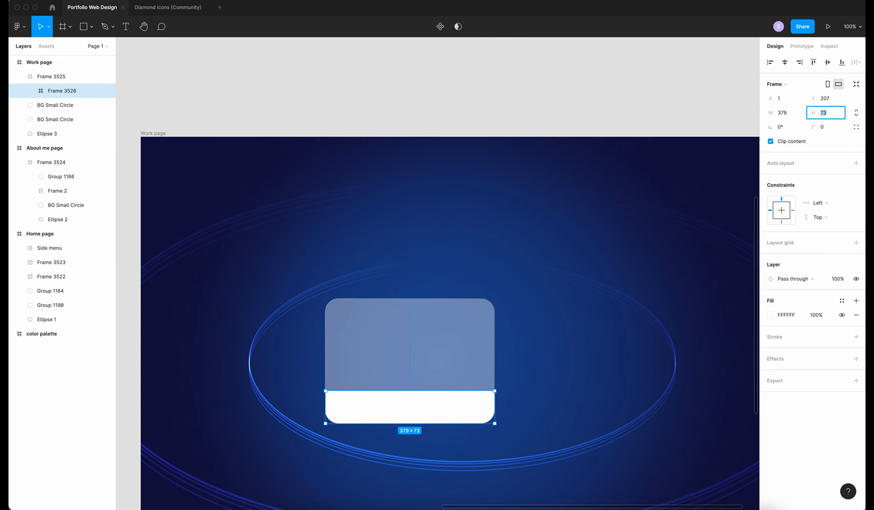
{"action": "type", "text": "60"}
{"action": "key", "text": "Return"}
{"action": "left_click_drag", "start_coordinate": [408, 406], "coordinate": [409, 412]}
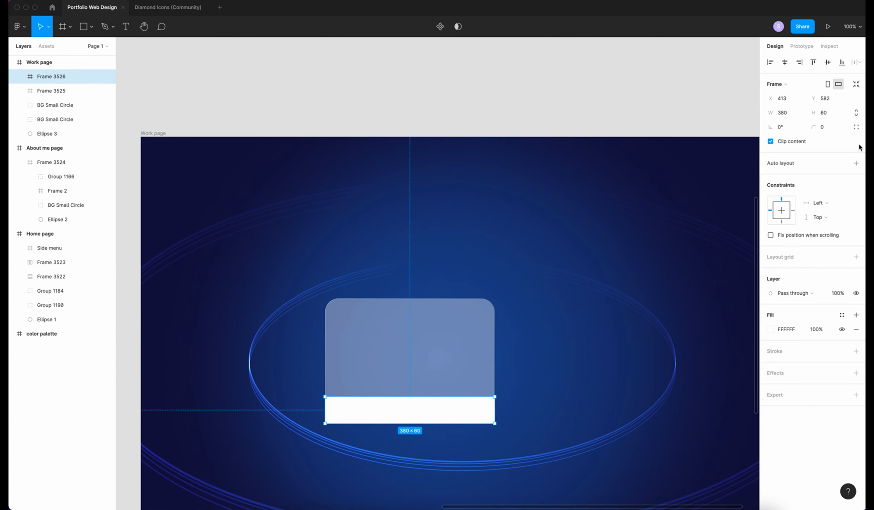
Round the strip's bottom-left and bottom-right corners to 30 using independent radii
{"action": "left_click", "coordinate": [855, 128]}
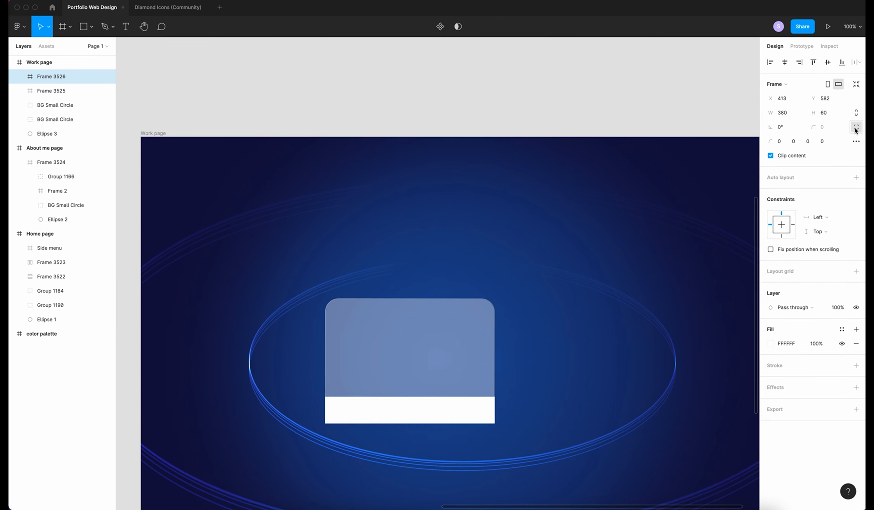
{"action": "left_click", "coordinate": [810, 143]}
{"action": "type", "text": "30"}
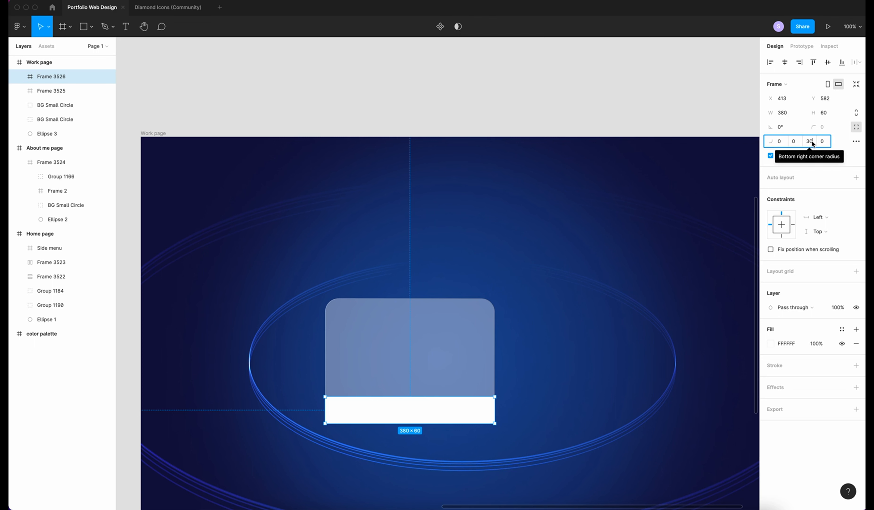
{"action": "left_click", "coordinate": [824, 140]}
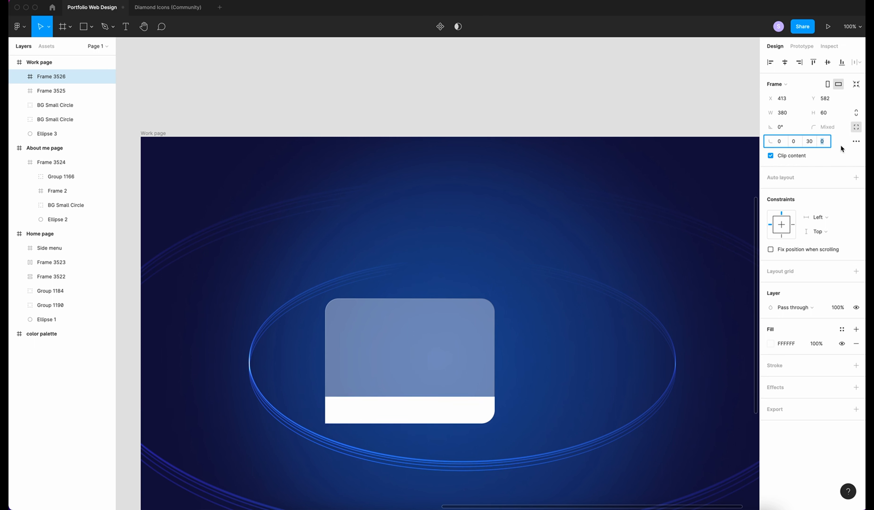
{"action": "type", "text": "30"}
{"action": "key", "text": "Return"}
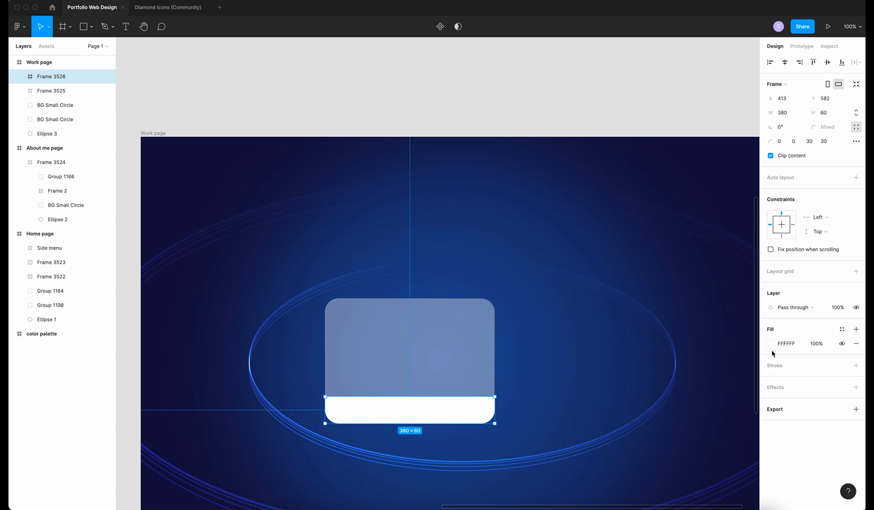
Set the strip's fill to black 000000 at 30% opacity
{"action": "left_click", "coordinate": [770, 343]}
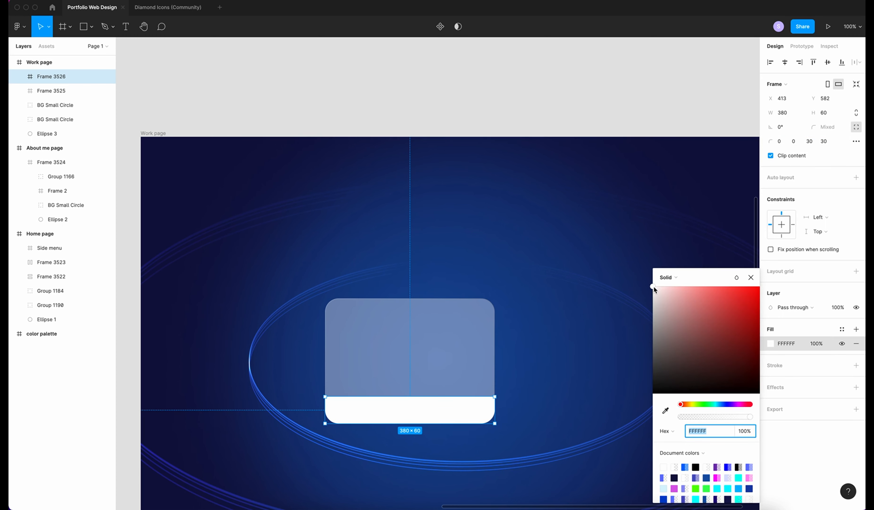
{"action": "left_click_drag", "start_coordinate": [653, 286], "coordinate": [622, 497]}
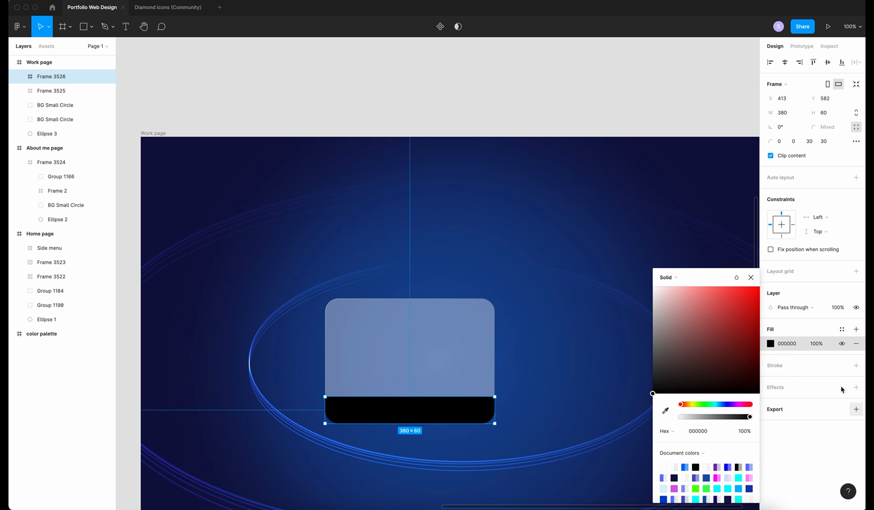
{"action": "left_click", "coordinate": [816, 343]}
{"action": "type", "text": "3"}
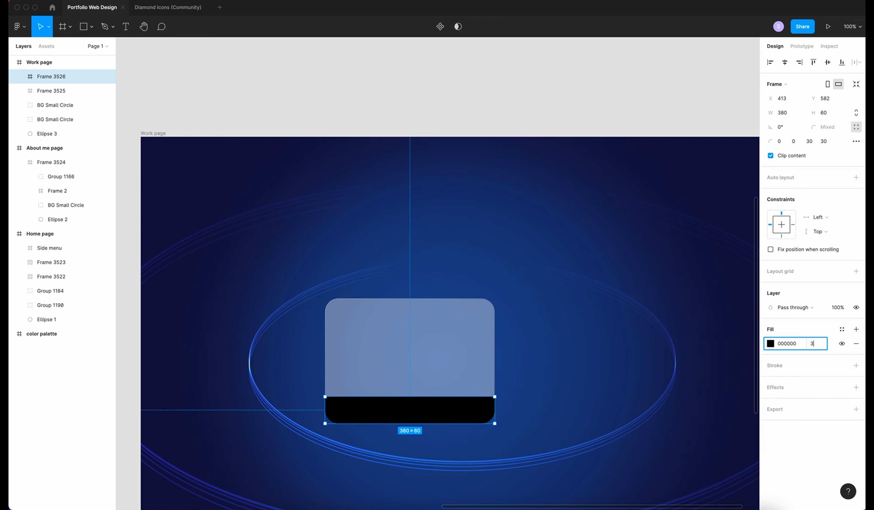
{"action": "type", "text": "0"}
{"action": "key", "text": "Return"}
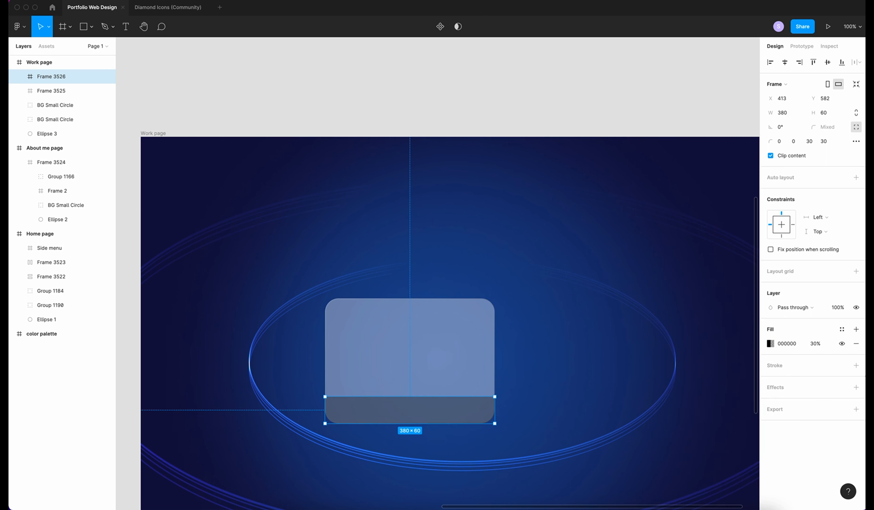
Give the strip a linear-gradient border from white to a fully opaque dark end stop
{"action": "left_click", "coordinate": [774, 365]}
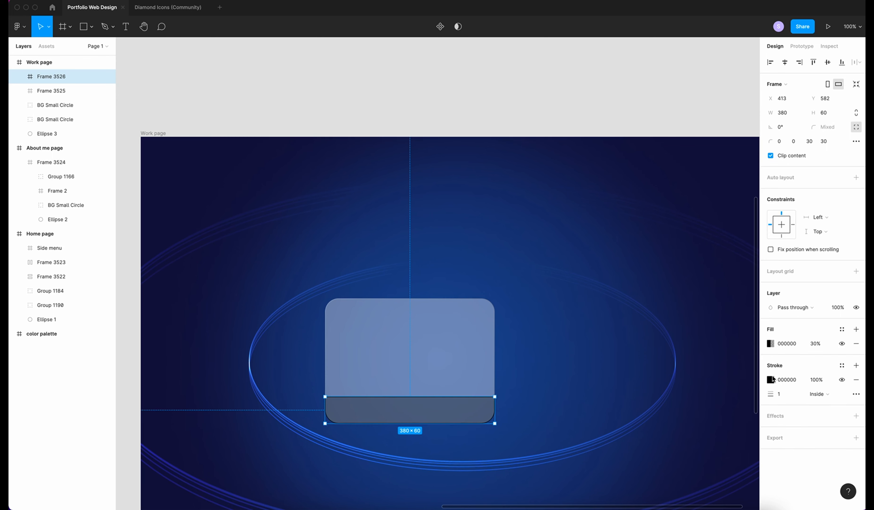
{"action": "left_click", "coordinate": [771, 379]}
{"action": "left_click", "coordinate": [667, 278]}
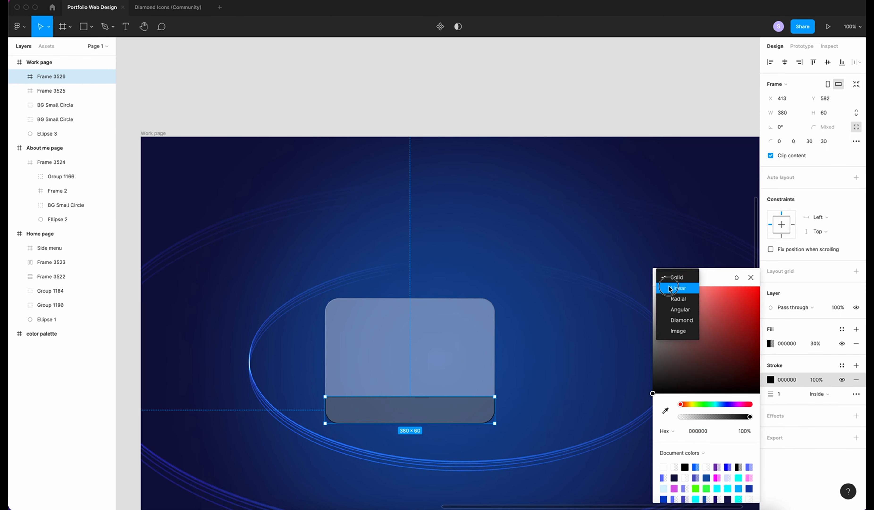
{"action": "left_click", "coordinate": [669, 288]}
{"action": "left_click", "coordinate": [411, 395]}
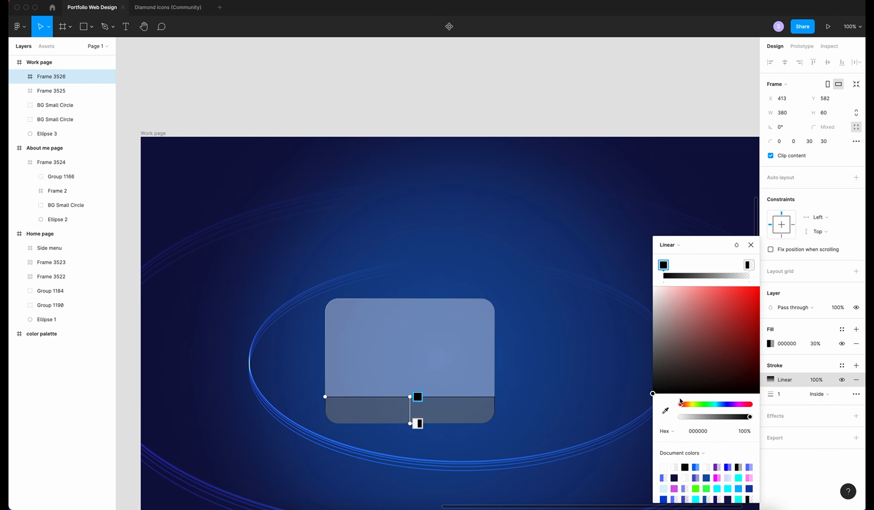
{"action": "left_click_drag", "start_coordinate": [653, 393], "coordinate": [581, 205]}
{"action": "left_click", "coordinate": [417, 423]}
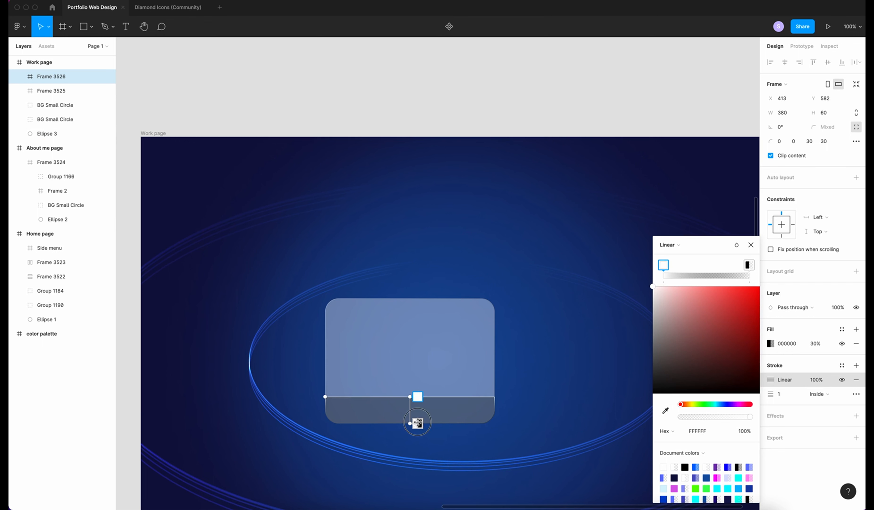
{"action": "left_click", "coordinate": [748, 434]}
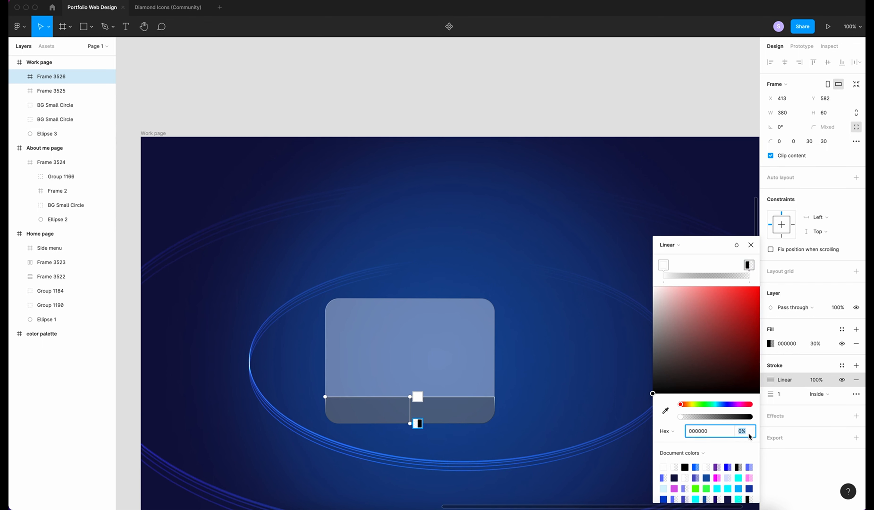
{"action": "type", "text": "100"}
{"action": "key", "text": "Return"}
Run the border gradient diagonally across the strip and set the border to 30% opacity
{"action": "left_click_drag", "start_coordinate": [409, 396], "coordinate": [336, 394]}
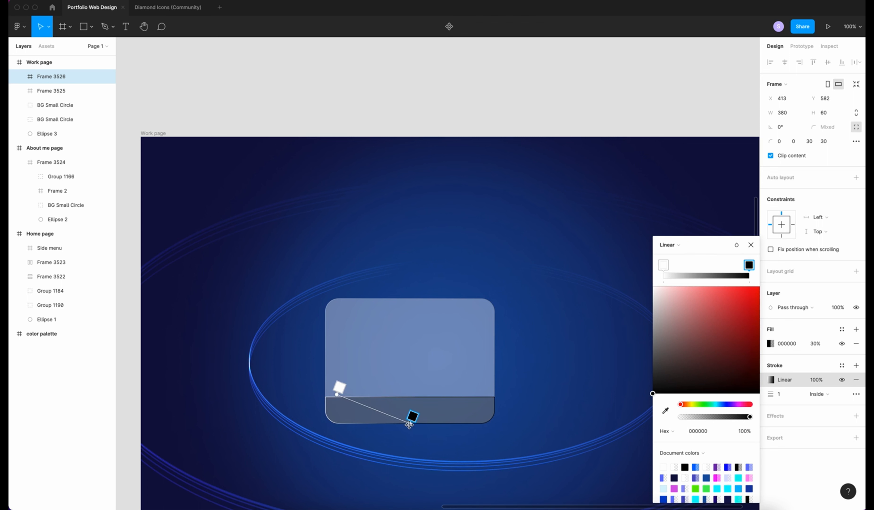
{"action": "left_click_drag", "start_coordinate": [409, 424], "coordinate": [489, 434]}
{"action": "left_click", "coordinate": [663, 265]}
{"action": "left_click", "coordinate": [823, 379]}
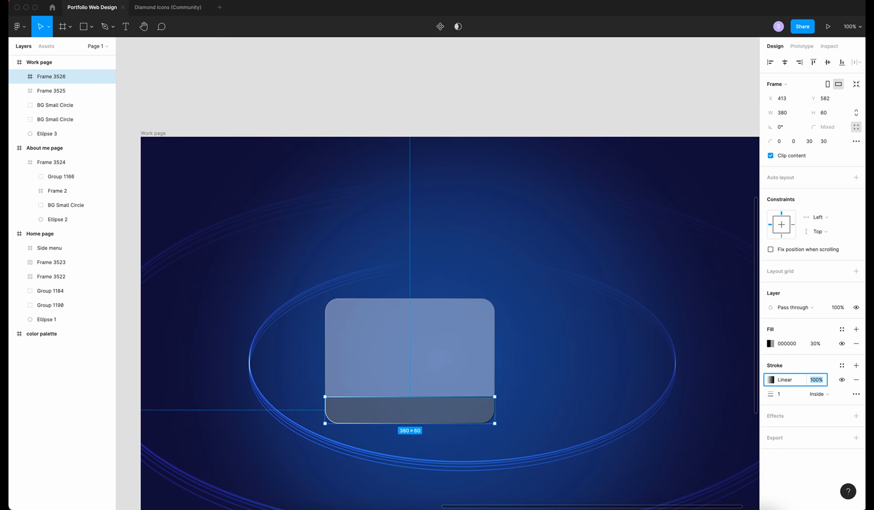
Add a Poppins Bold 20 text box on the card's bottom strip
{"action": "left_click", "coordinate": [681, 414]}
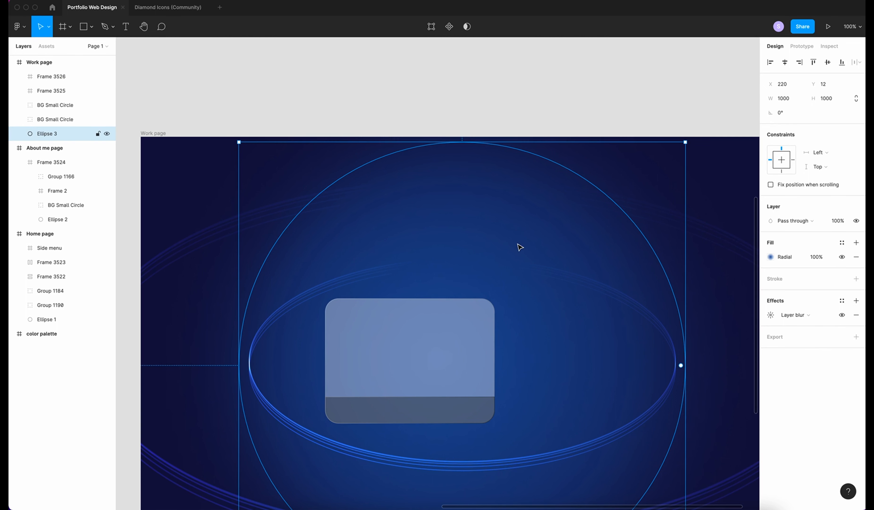
{"action": "left_click", "coordinate": [386, 412]}
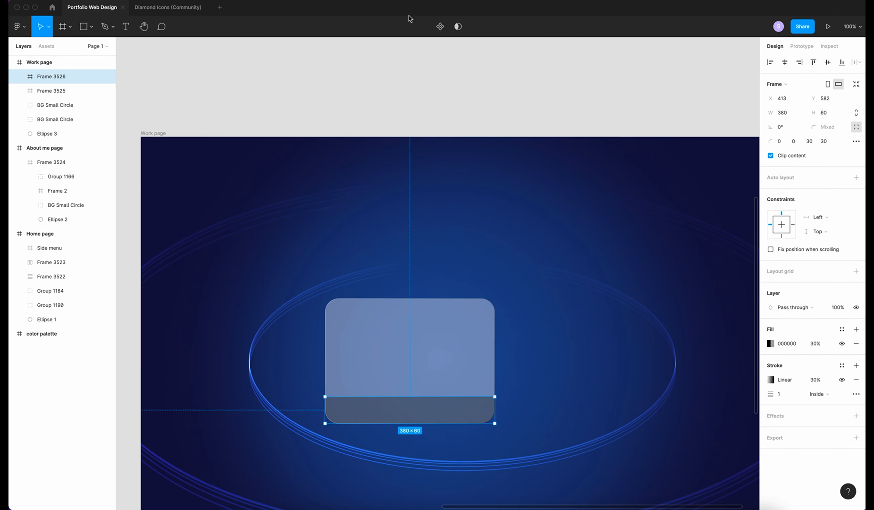
{"action": "key", "text": "t"}
{"action": "left_click_drag", "start_coordinate": [374, 402], "coordinate": [445, 420]}
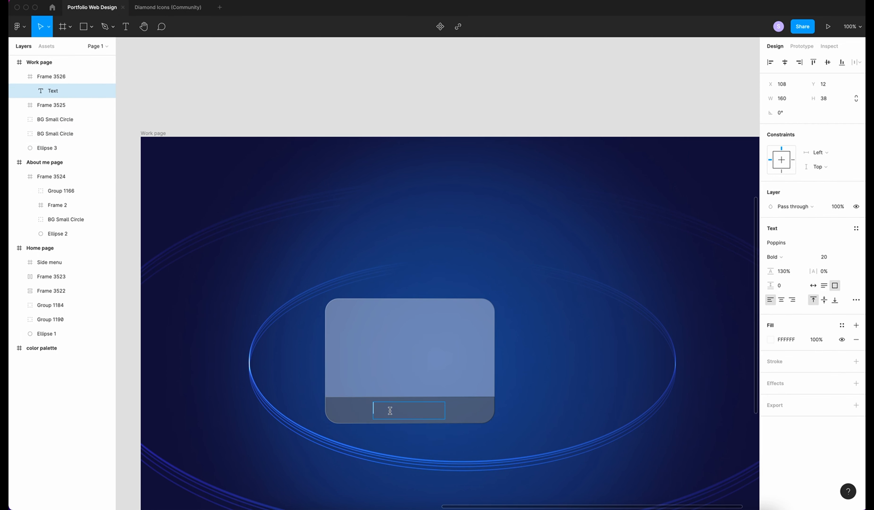
Set the Designs text to size 24 with auto width
{"action": "left_click", "coordinate": [831, 257]}
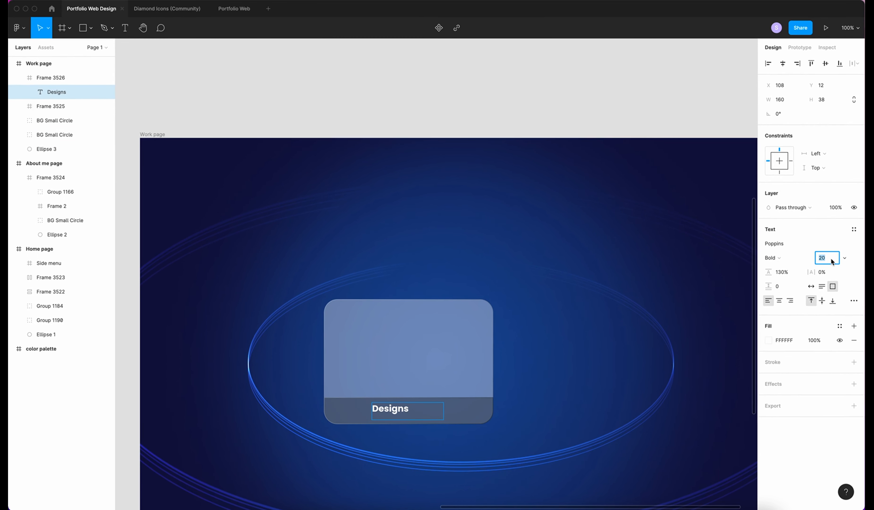
{"action": "type", "text": "24"}
{"action": "key", "text": "Return"}
{"action": "left_click", "coordinate": [810, 286]}
Rename the label frame 'Tittle', centre the Designs text, and rename the background frame 'Card'
{"action": "left_click", "coordinate": [52, 77]}
{"action": "double_click", "coordinate": [51, 76]}
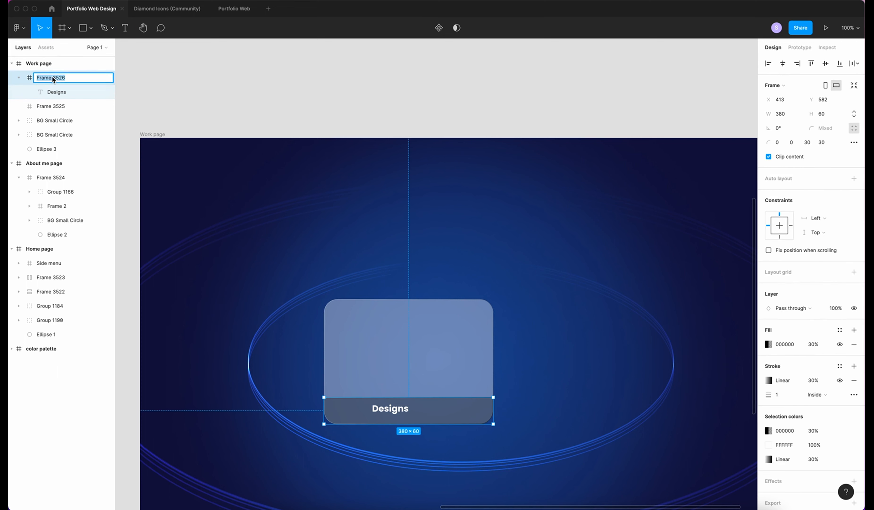
{"action": "type", "text": "Tittle"}
{"action": "left_click", "coordinate": [56, 92]}
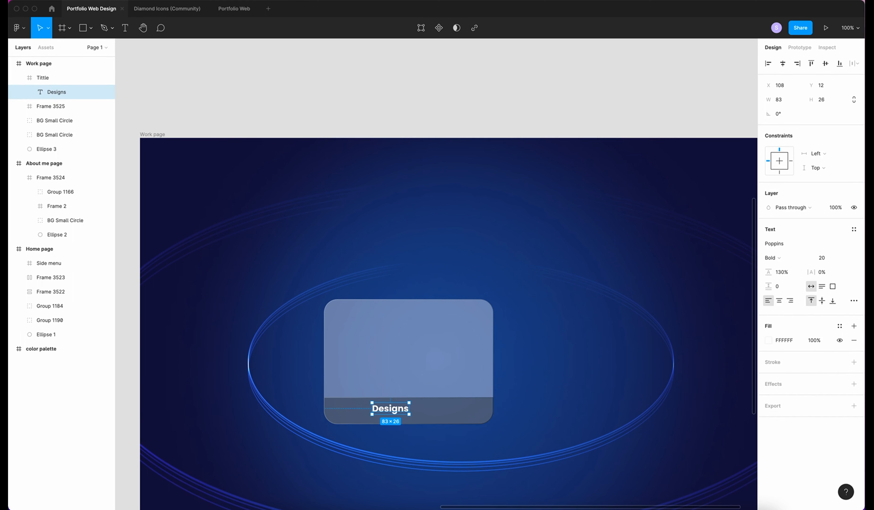
{"action": "left_click", "coordinate": [783, 63]}
{"action": "left_click", "coordinate": [20, 77]}
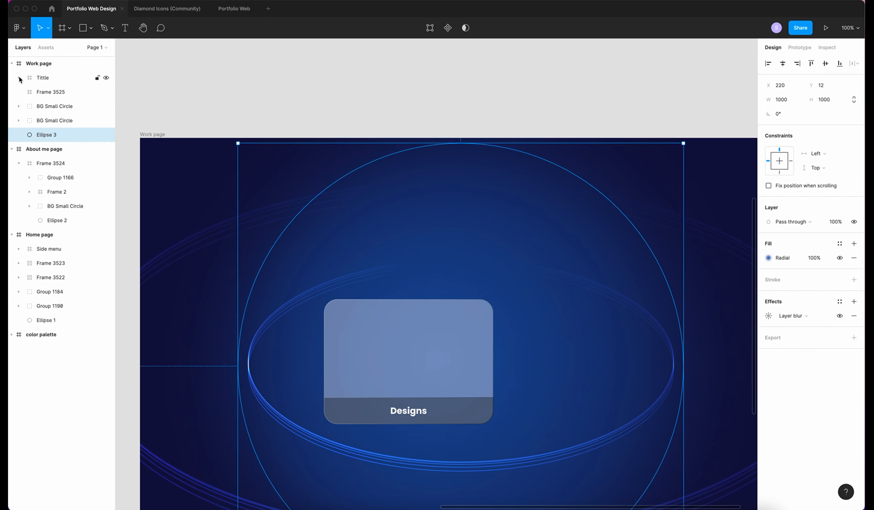
{"action": "left_click", "coordinate": [58, 93]}
{"action": "double_click", "coordinate": [57, 92]}
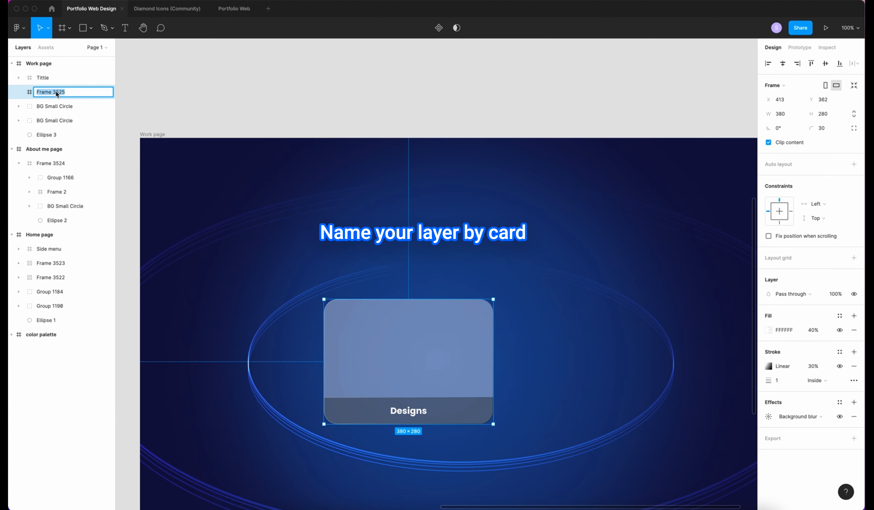
{"action": "type", "text": "CArd"}
Wrap Tittle and Card in a new frame named 'Designs' and move it left
{"action": "left_click", "coordinate": [39, 78], "text": "shift"}
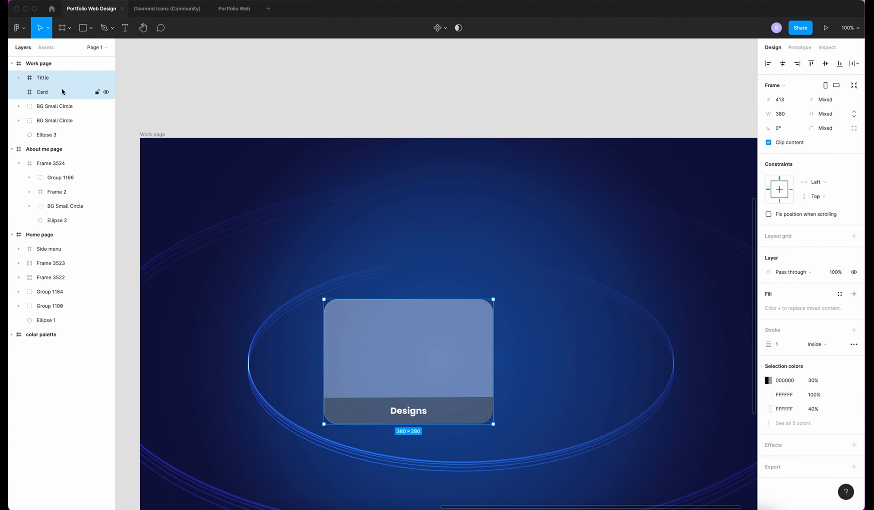
{"action": "right_click", "coordinate": [48, 80]}
{"action": "left_click", "coordinate": [70, 162]}
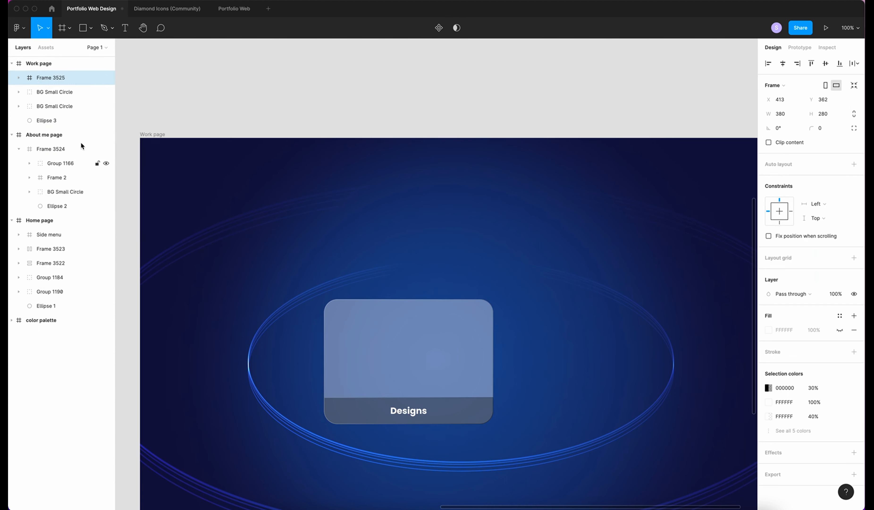
{"action": "double_click", "coordinate": [41, 77]}
{"action": "type", "text": "Des"}
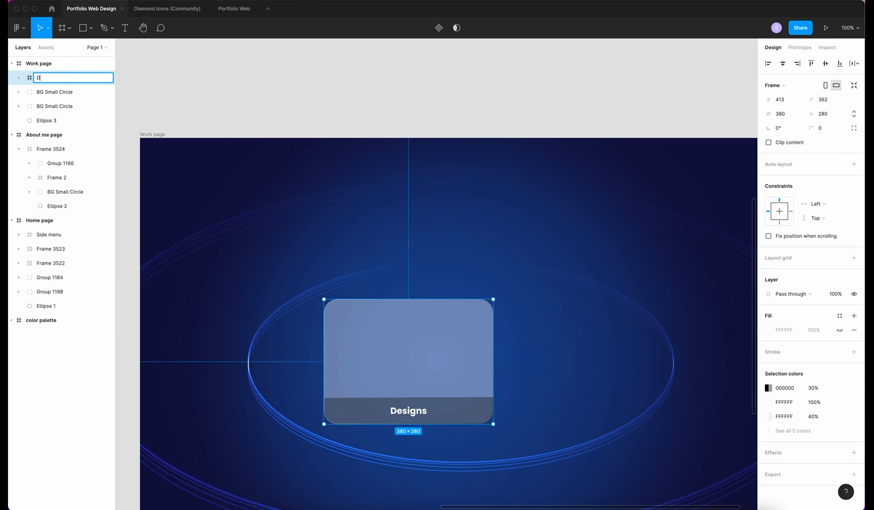
{"action": "type", "text": "sign"}
{"action": "key", "text": "Return"}
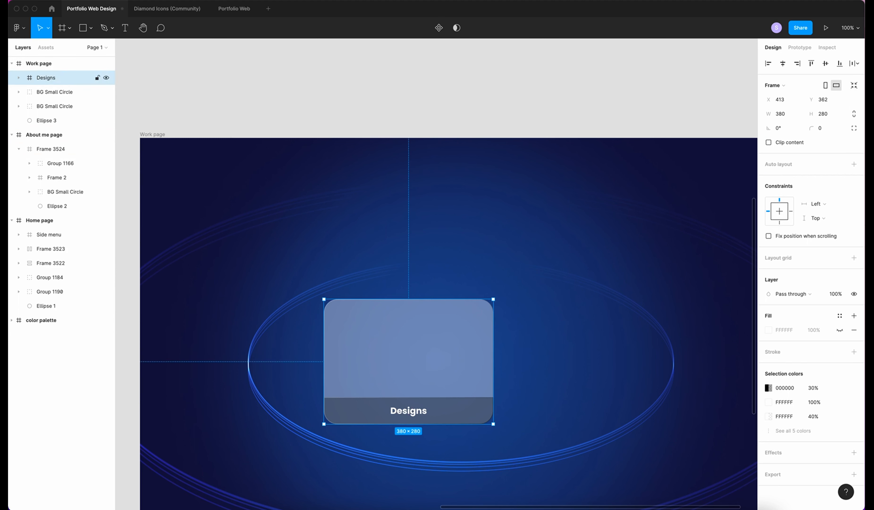
{"action": "left_click_drag", "start_coordinate": [428, 372], "coordinate": [552, 366]}
Paste a copy of the Designs card to the right and relabel it Mockups
{"action": "key", "text": "super+v"}
{"action": "left_click_drag", "start_coordinate": [332, 371], "coordinate": [355, 372]}
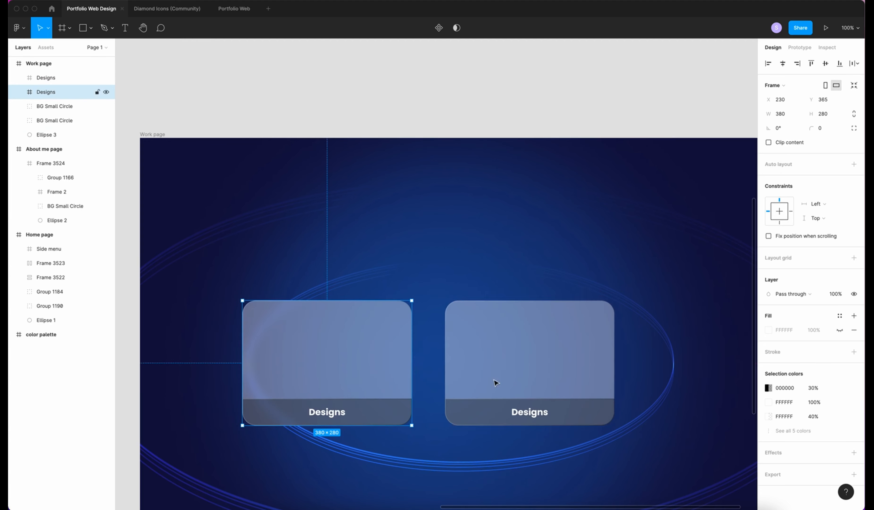
{"action": "left_click", "coordinate": [531, 412], "text": "super"}
{"action": "double_click", "coordinate": [535, 414]}
{"action": "type", "text": "Mockups"}
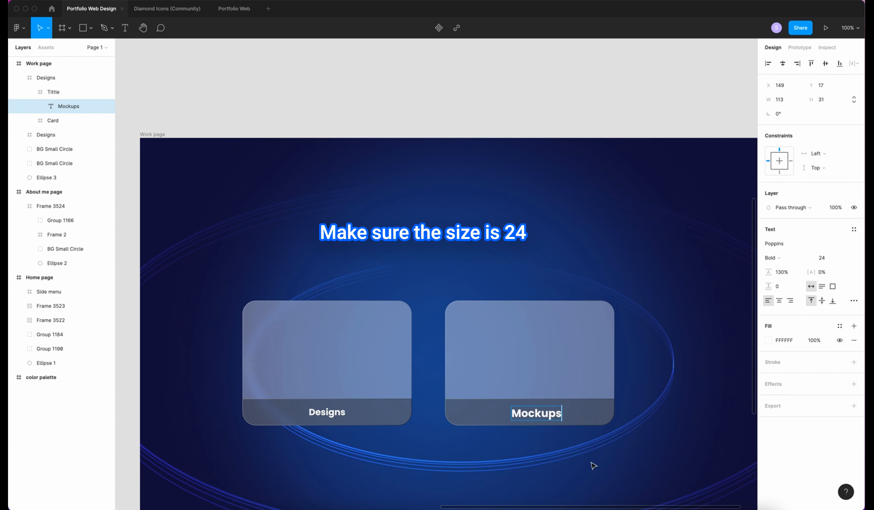
Set the Designs label's font size to 24
{"action": "left_click", "coordinate": [334, 415], "text": "super"}
{"action": "left_click", "coordinate": [826, 258]}
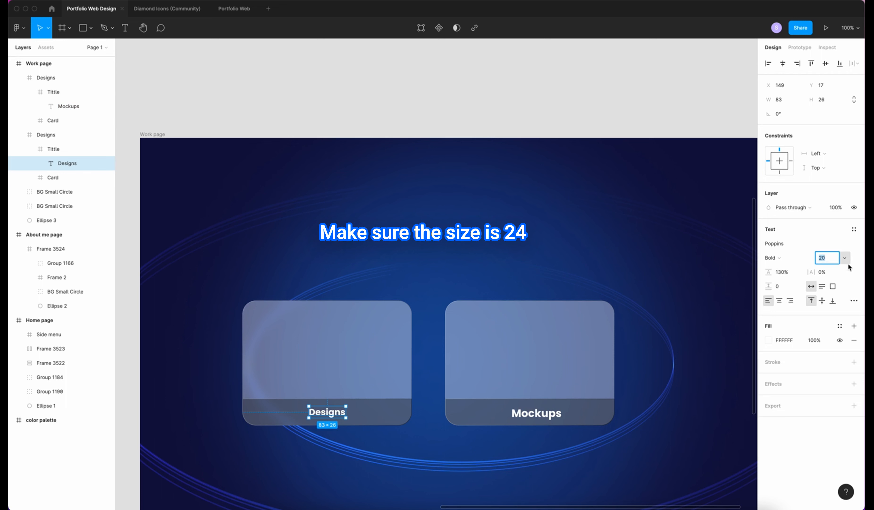
{"action": "type", "text": "24"}
{"action": "key", "text": "Return"}
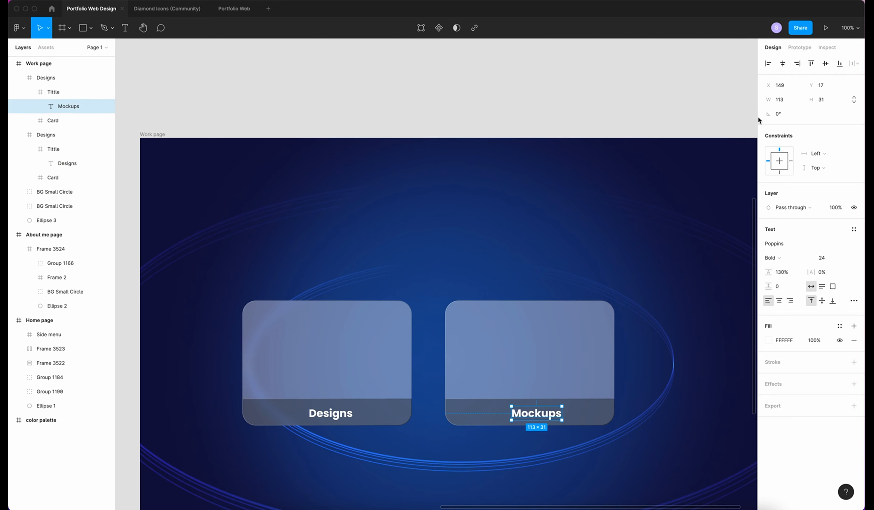
Centre the Mockups and Designs labels horizontally and vertically on their strips
{"action": "left_click", "coordinate": [783, 63]}
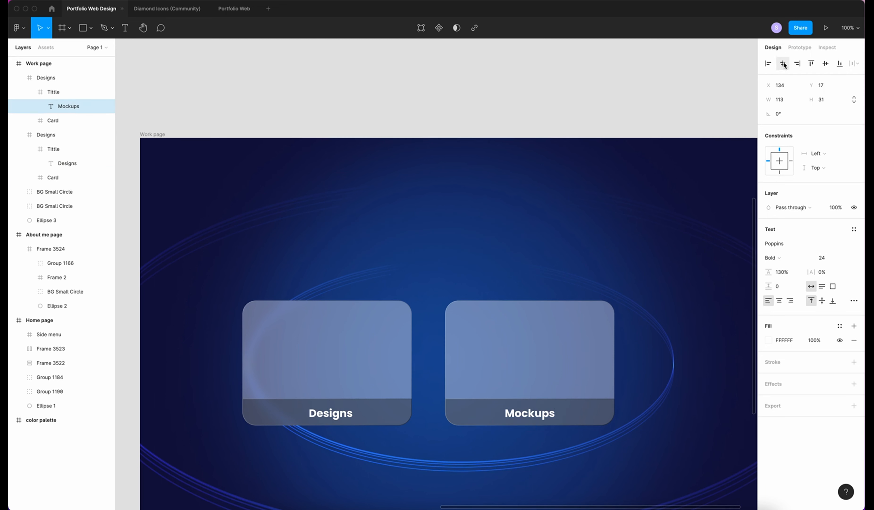
{"action": "left_click", "coordinate": [825, 63]}
{"action": "left_click", "coordinate": [349, 414], "text": "super"}
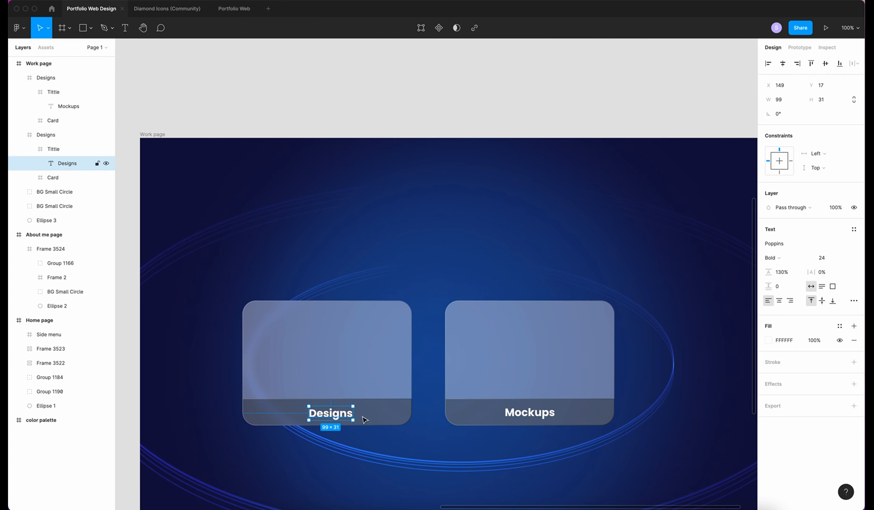
{"action": "left_click", "coordinate": [783, 63]}
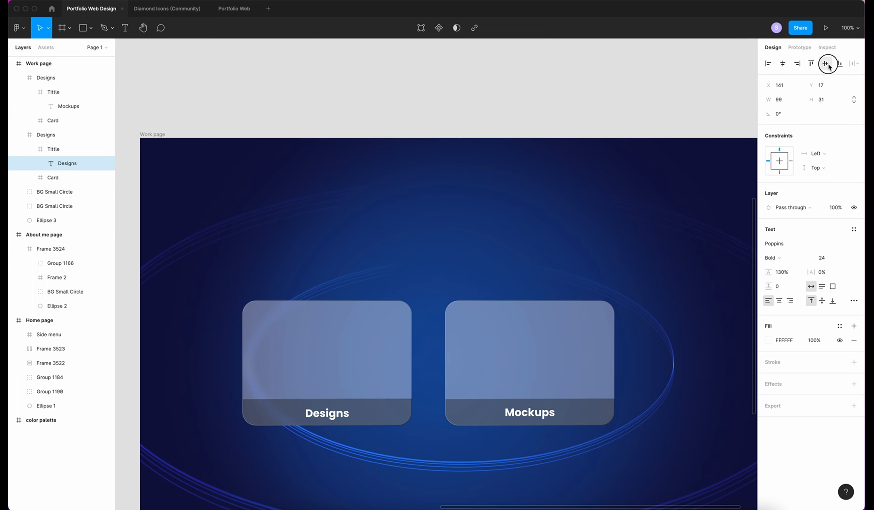
{"action": "left_click", "coordinate": [826, 63]}
{"action": "left_click", "coordinate": [381, 297]}
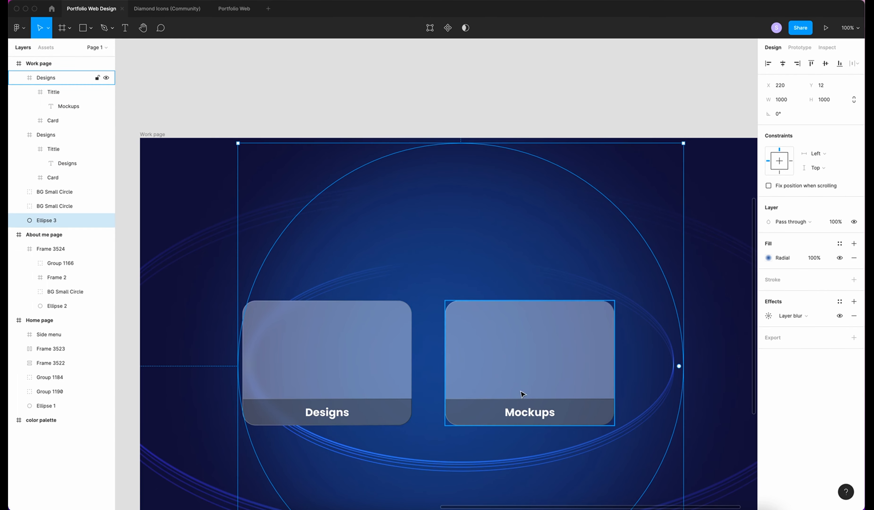
Nudge the Designs illustration down and move the Comp 38 2 phone mockup into the second card
{"action": "left_click", "coordinate": [65, 191]}
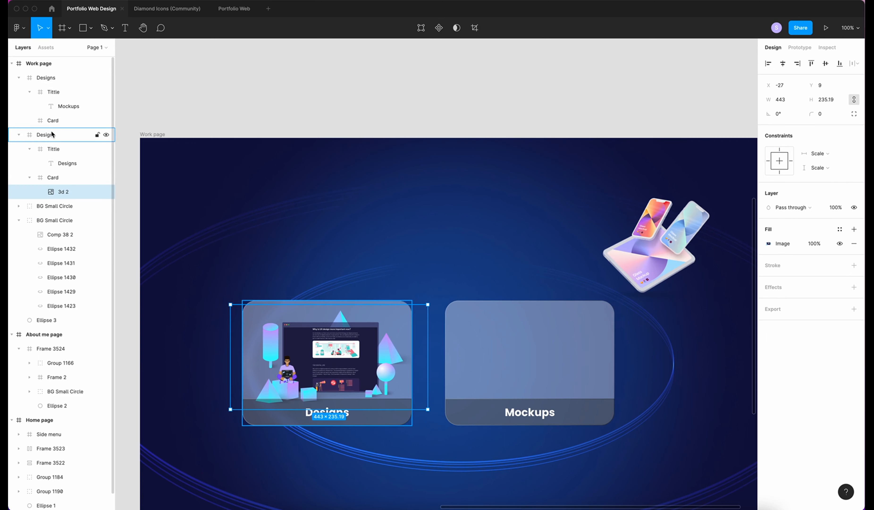
{"action": "left_click_drag", "start_coordinate": [320, 353], "coordinate": [320, 359]}
{"action": "left_click", "coordinate": [524, 343]}
{"action": "left_click", "coordinate": [657, 224]}
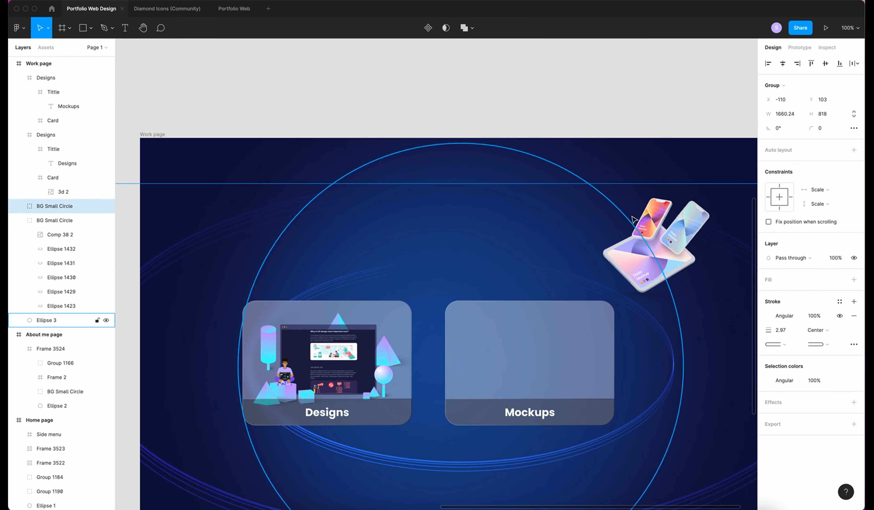
{"action": "left_click", "coordinate": [60, 234]}
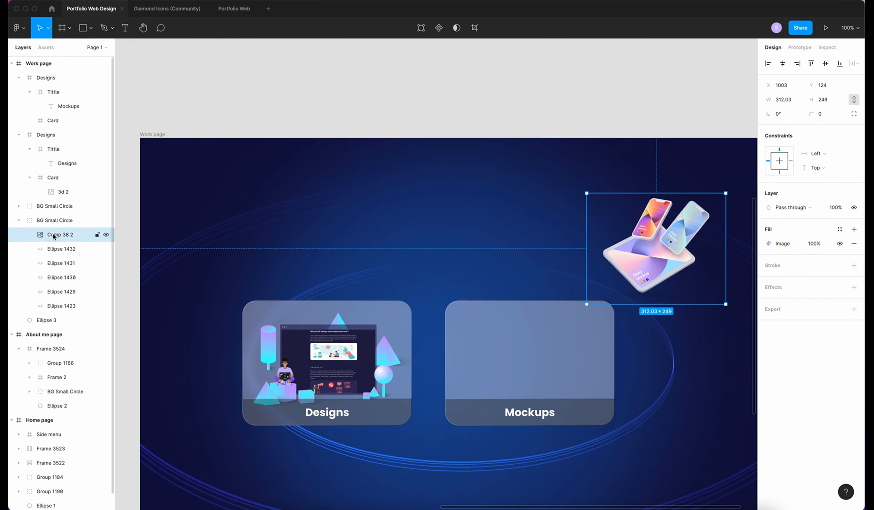
{"action": "left_click_drag", "start_coordinate": [55, 234], "coordinate": [60, 121]}
{"action": "left_click_drag", "start_coordinate": [671, 259], "coordinate": [566, 357]}
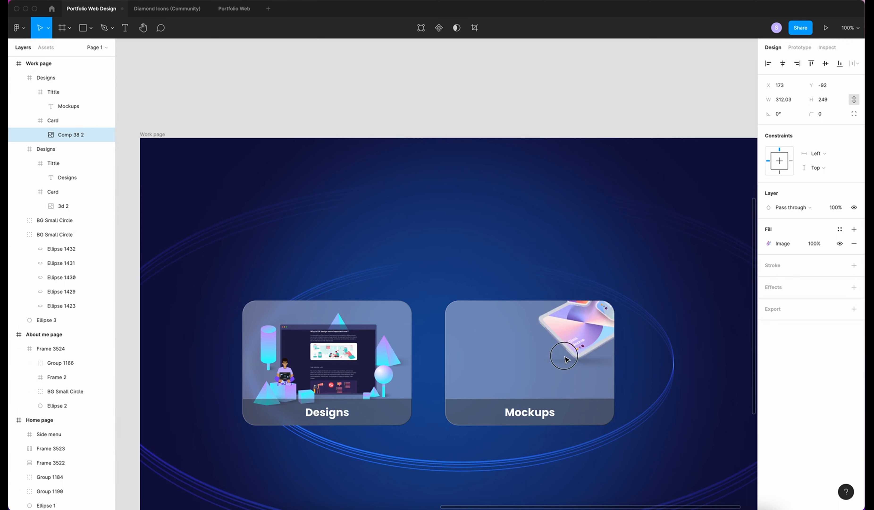
Rename the second card's frame to Mockups
{"action": "double_click", "coordinate": [51, 78]}
{"action": "type", "text": "Mockups"}
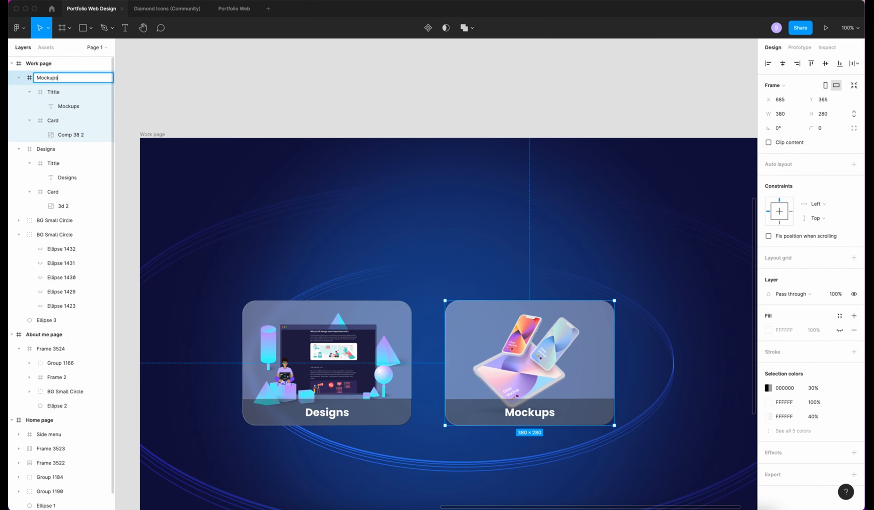
{"action": "left_click", "coordinate": [224, 101]}
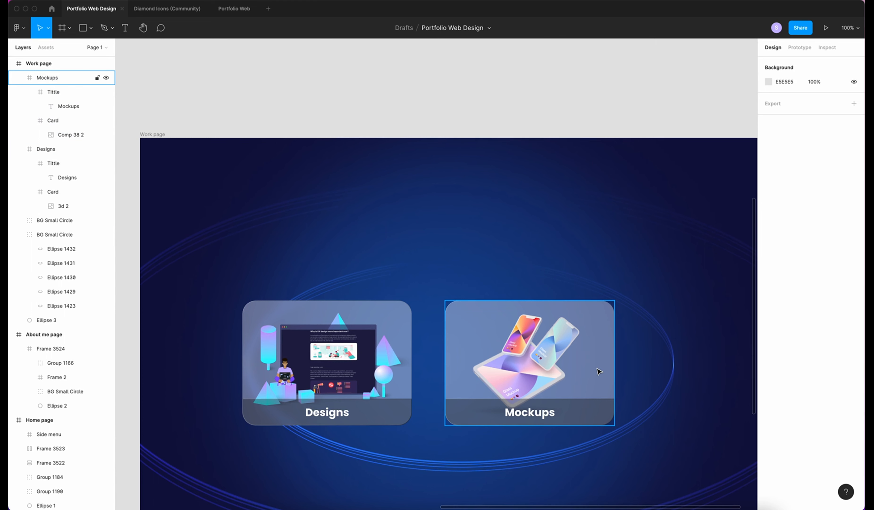
{"action": "left_click", "coordinate": [586, 384]}
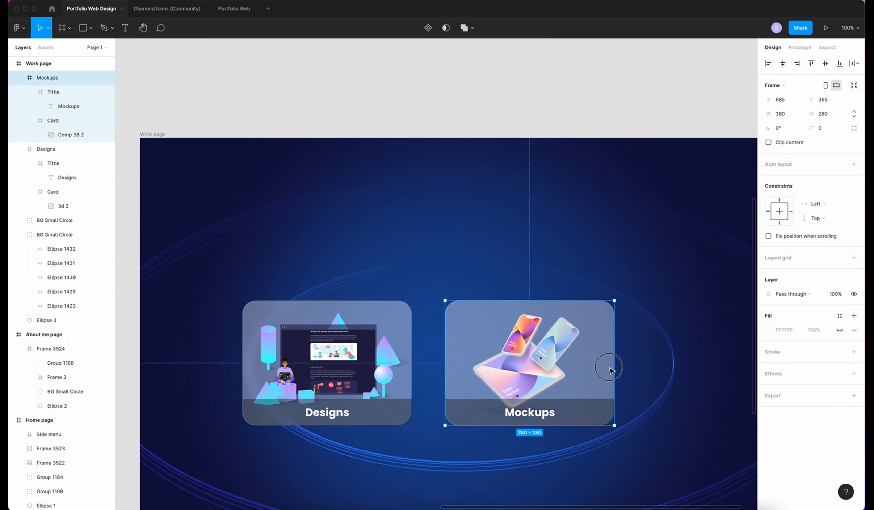
Spread the Mockups and Designs cards apart to make room in the middle
{"action": "left_click_drag", "start_coordinate": [608, 365], "coordinate": [694, 365]}
{"action": "left_click_drag", "start_coordinate": [279, 315], "coordinate": [208, 314]}
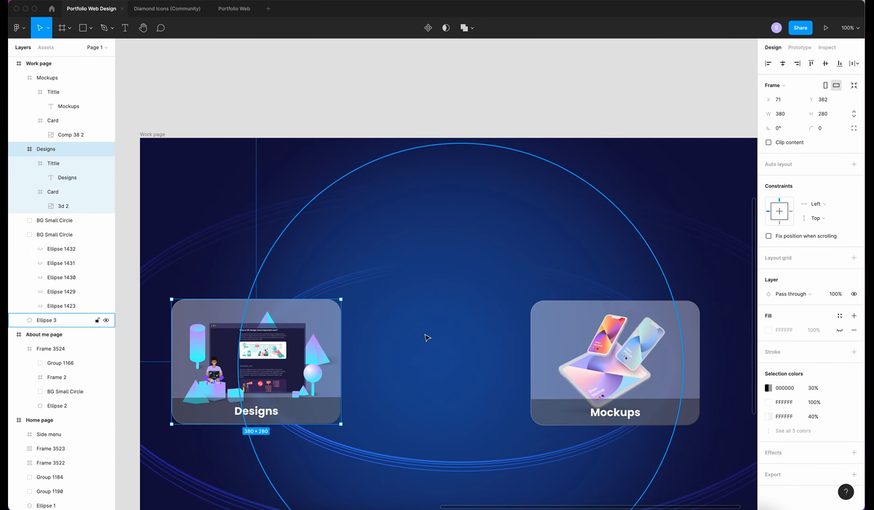
{"action": "scroll", "coordinate": [424, 338], "scroll_direction": "left", "scroll_amount": 8}
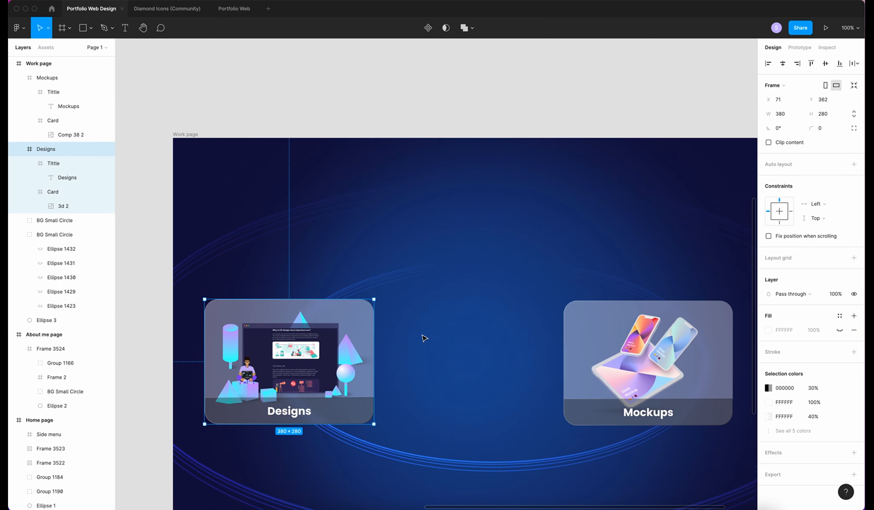
{"action": "scroll", "coordinate": [565, 312], "scroll_direction": "right", "scroll_amount": 11}
{"action": "scroll", "coordinate": [566, 314], "scroll_direction": "down", "scroll_amount": 2}
{"action": "scroll", "coordinate": [566, 313], "scroll_direction": "left", "scroll_amount": 4}
{"action": "scroll", "coordinate": [566, 313], "scroll_direction": "up", "scroll_amount": 1}
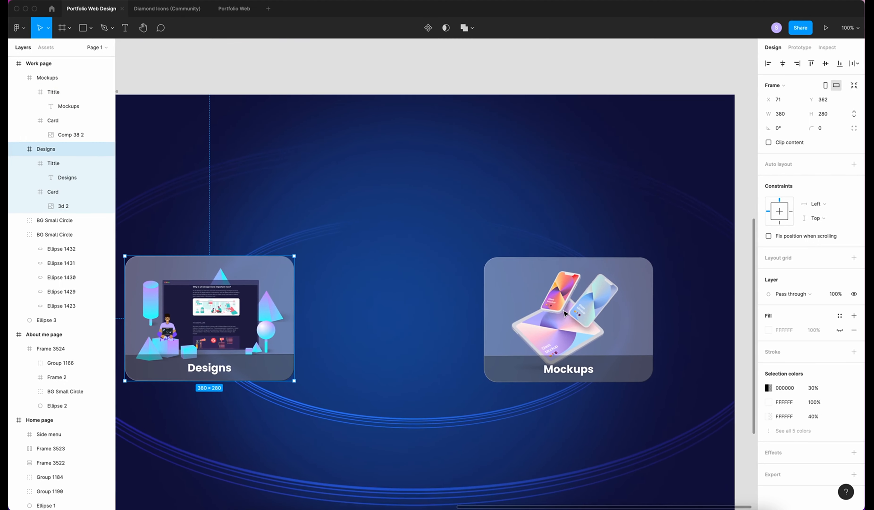
Draw a 440×330 frame with a fill and 30 corner radius between the cards
{"action": "key", "text": "f"}
{"action": "mouse_move", "coordinate": [274, 219]}
{"action": "left_mouse_down"}
{"action": "mouse_move", "coordinate": [433, 375]}
{"action": "mouse_move", "coordinate": [509, 418]}
{"action": "left_mouse_up"}
{"action": "left_click", "coordinate": [853, 315]}
{"action": "left_click", "coordinate": [781, 113]}
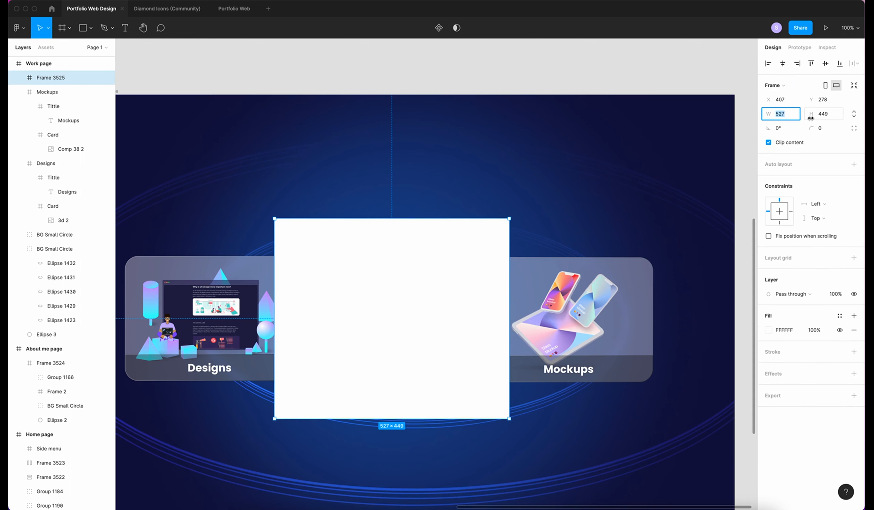
{"action": "type", "text": "440"}
{"action": "key", "text": "Tab"}
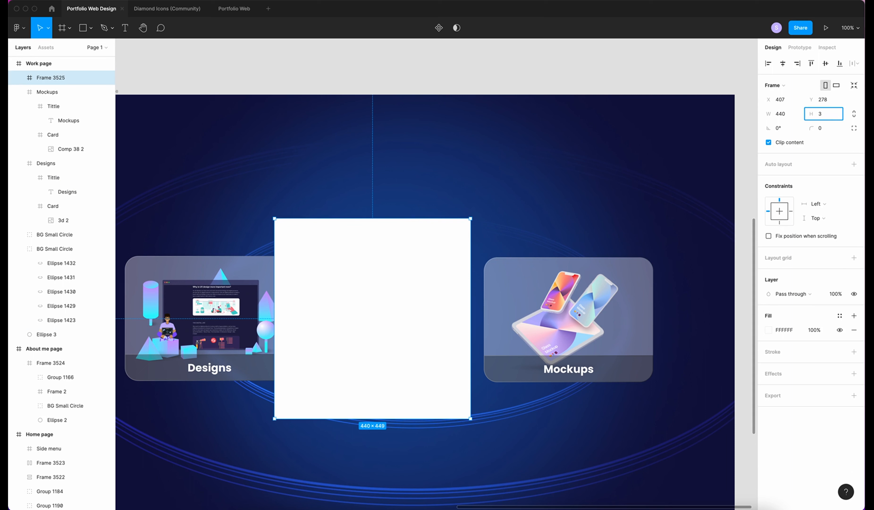
{"action": "key", "text": "Return"}
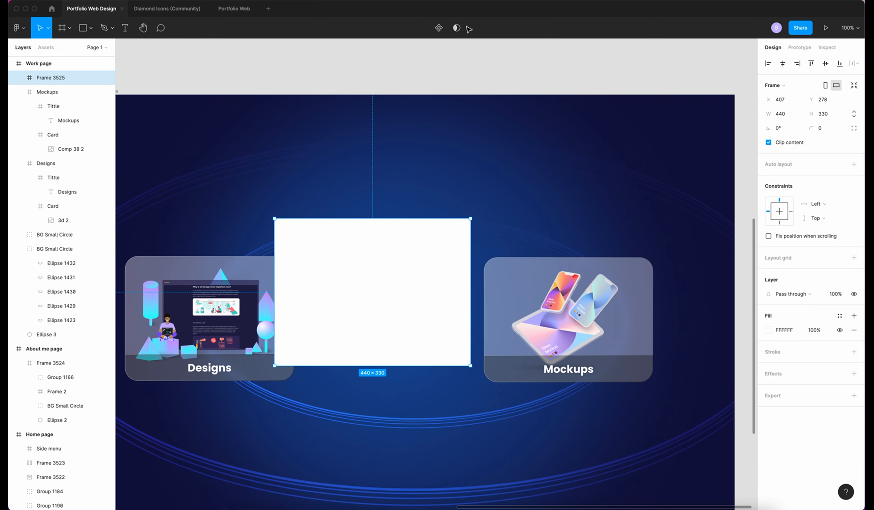
{"action": "left_click", "coordinate": [822, 128]}
{"action": "type", "text": "30"}
{"action": "key", "text": "Return"}
Give the middle card a B5F9DD fill at 40% opacity and move it down into line
{"action": "left_click", "coordinate": [767, 330]}
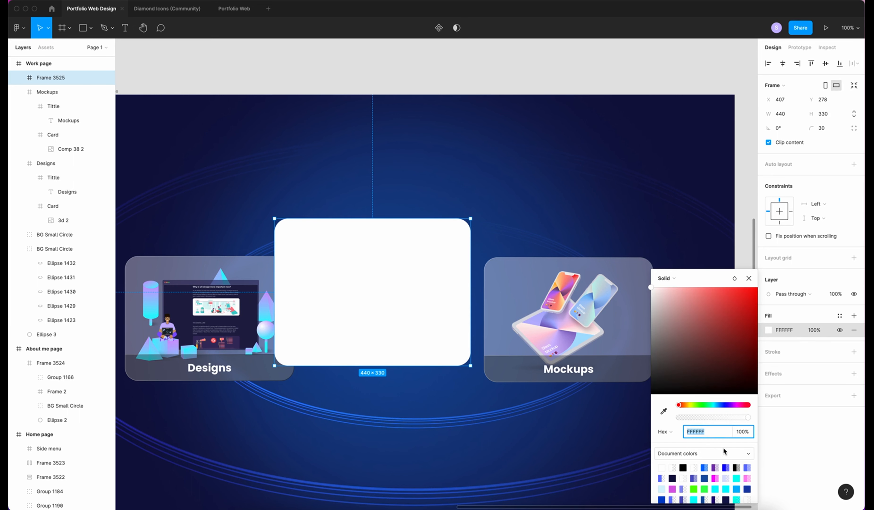
{"action": "type", "text": "B5F9DD"}
{"action": "key", "text": "Return"}
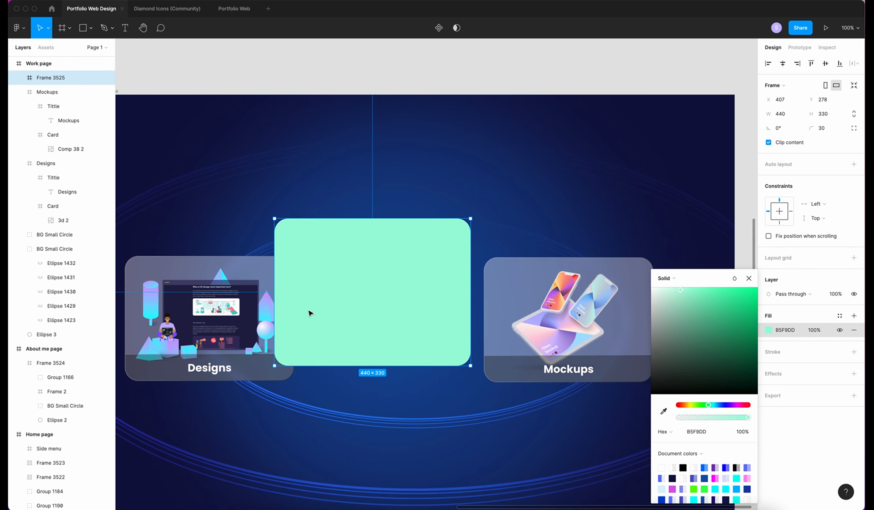
{"action": "left_click", "coordinate": [815, 331]}
{"action": "type", "text": "40"}
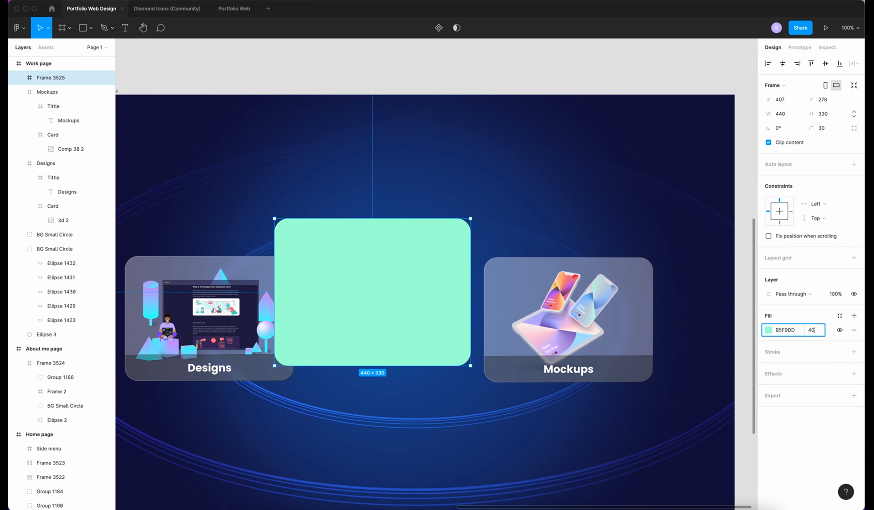
{"action": "key", "text": "Return"}
{"action": "left_click_drag", "start_coordinate": [386, 299], "coordinate": [399, 331]}
Add a Background blur effect of 20 to the middle card
{"action": "left_click", "coordinate": [803, 375]}
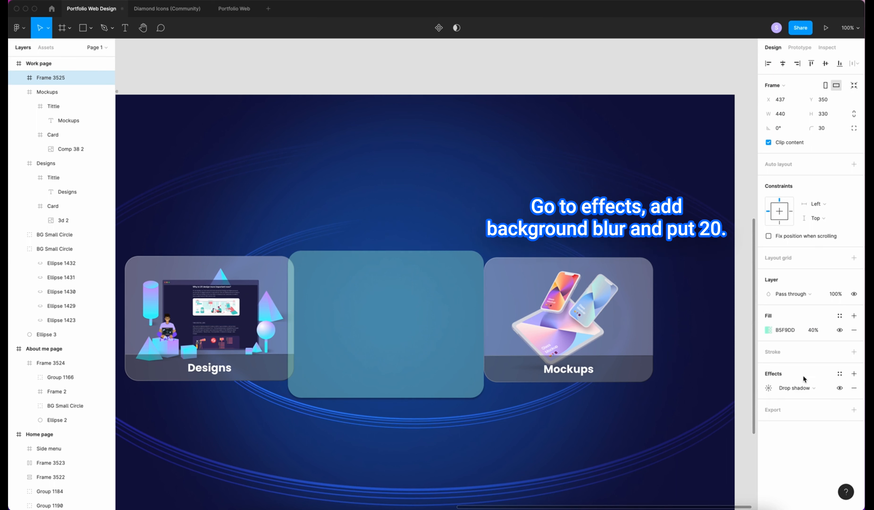
{"action": "left_click", "coordinate": [800, 388]}
{"action": "left_click", "coordinate": [802, 410]}
{"action": "left_click", "coordinate": [768, 388]}
{"action": "type", "text": "20"}
{"action": "key", "text": "Return"}
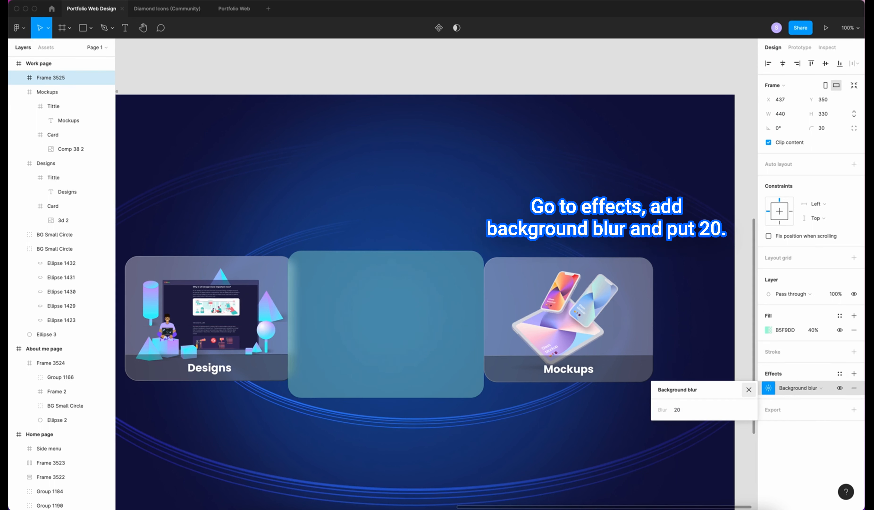
{"action": "left_click", "coordinate": [453, 465]}
Draw a filled 60-high bar across the middle card's bottom edge
{"action": "key", "text": "t"}
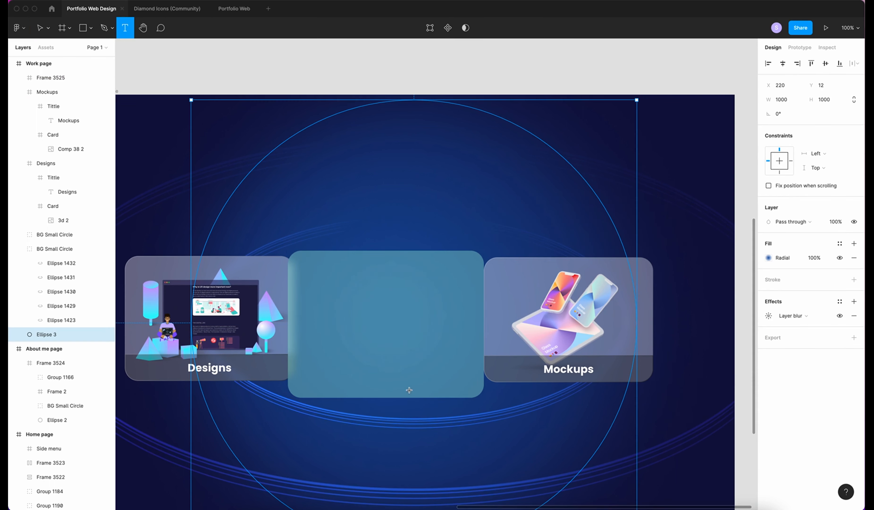
{"action": "key", "text": "f"}
{"action": "left_click_drag", "start_coordinate": [287, 358], "coordinate": [484, 397]}
{"action": "left_click", "coordinate": [854, 300]}
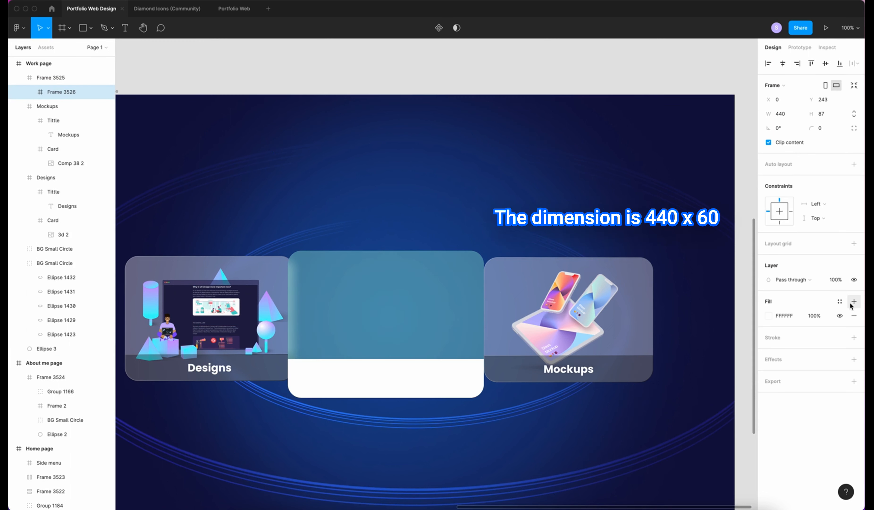
{"action": "scroll", "coordinate": [736, 243], "scroll_direction": "down", "scroll_amount": 1}
{"action": "left_click", "coordinate": [820, 113]}
{"action": "type", "text": "60"}
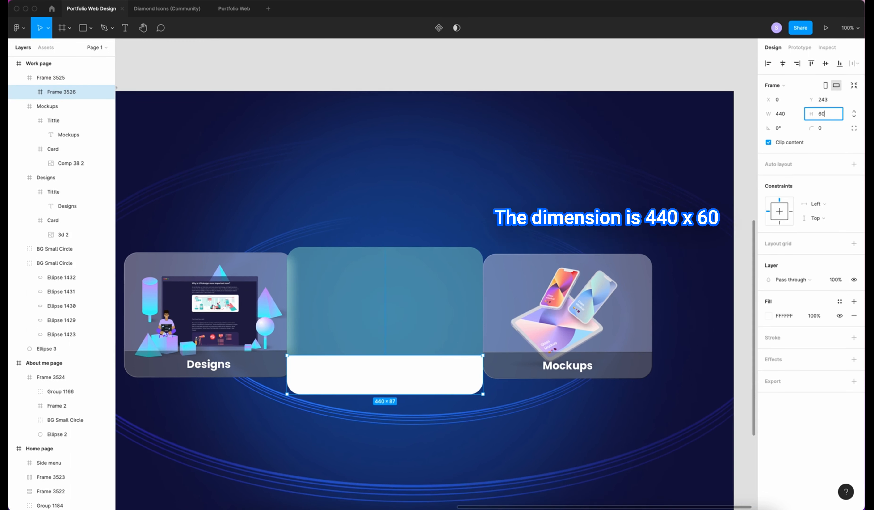
{"action": "key", "text": "Return"}
{"action": "left_click_drag", "start_coordinate": [411, 367], "coordinate": [414, 379]}
Round the bar's bottom-left and bottom-right corners to 30
{"action": "left_click", "coordinate": [854, 128]}
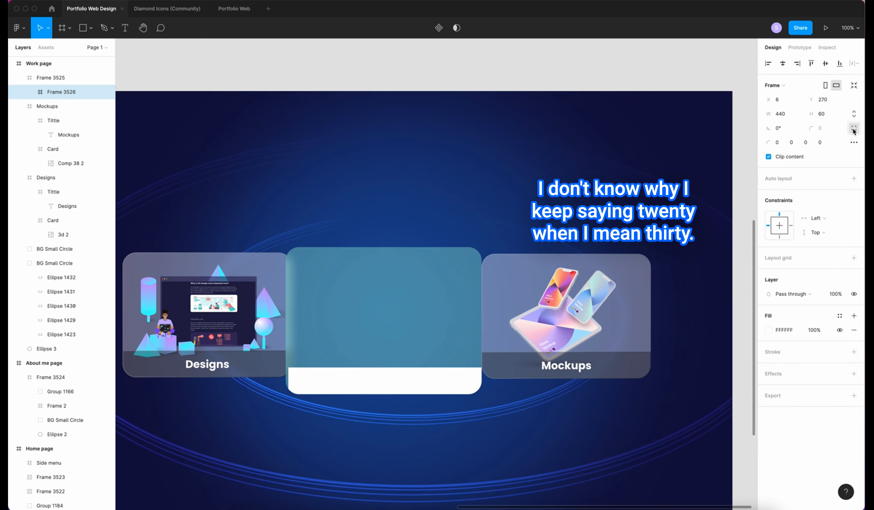
{"action": "left_click", "coordinate": [805, 142]}
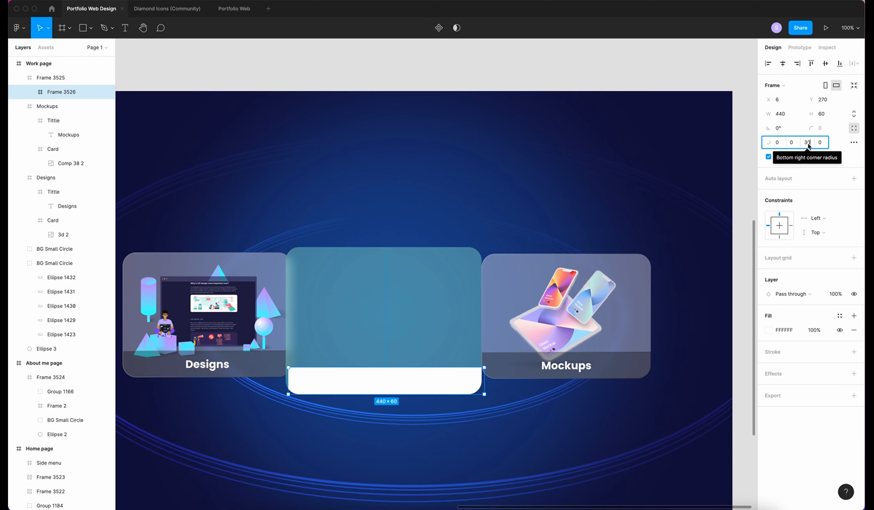
{"action": "left_click", "coordinate": [820, 143]}
{"action": "type", "text": "30"}
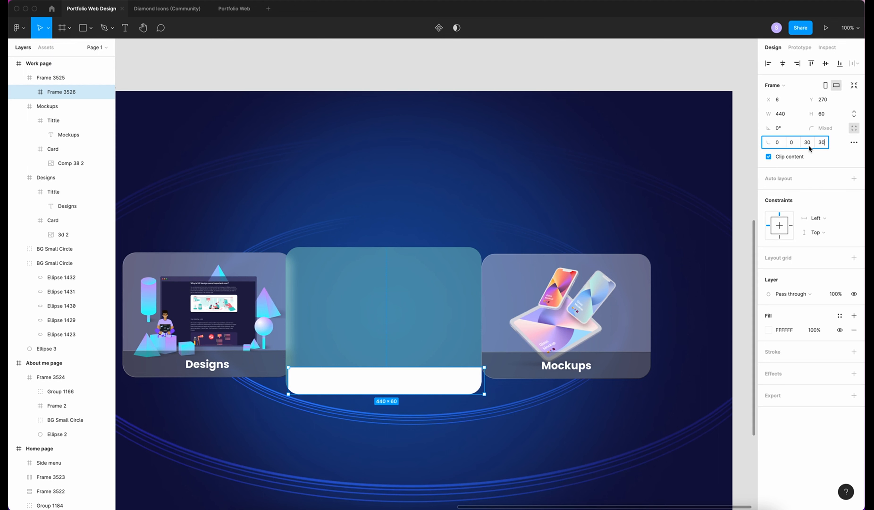
Copy the Mockups title bar's properties and paste them onto the new bar
{"action": "left_click", "coordinate": [604, 366]}
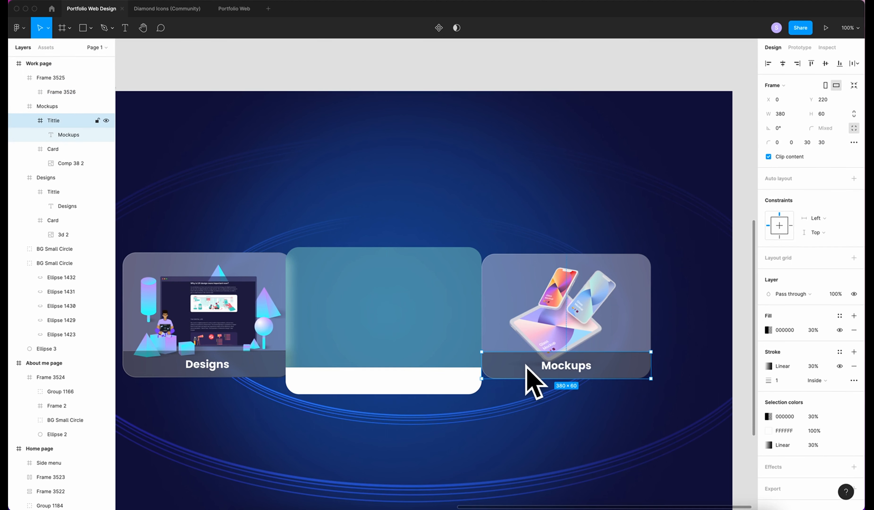
{"action": "right_click", "coordinate": [633, 365]}
{"action": "mouse_move", "coordinate": [670, 278]}
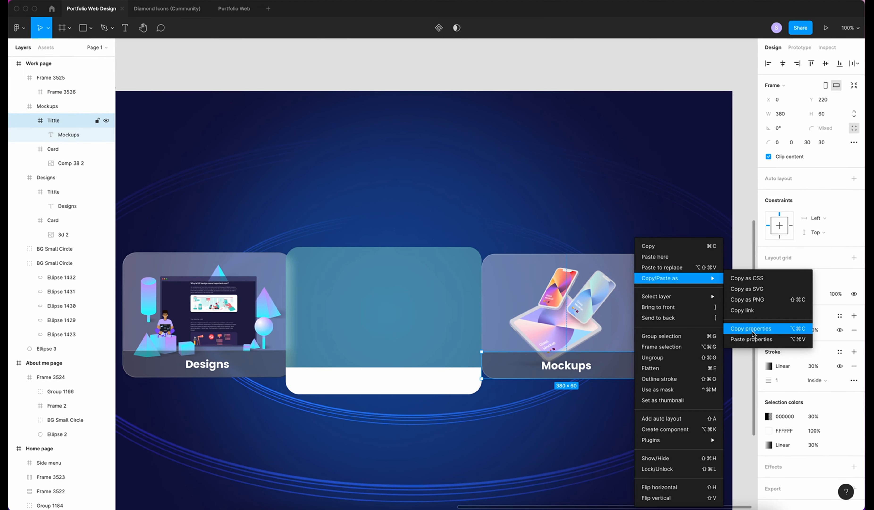
{"action": "left_click", "coordinate": [752, 328]}
{"action": "left_click", "coordinate": [419, 385]}
{"action": "right_click", "coordinate": [434, 385]}
{"action": "mouse_move", "coordinate": [491, 298]}
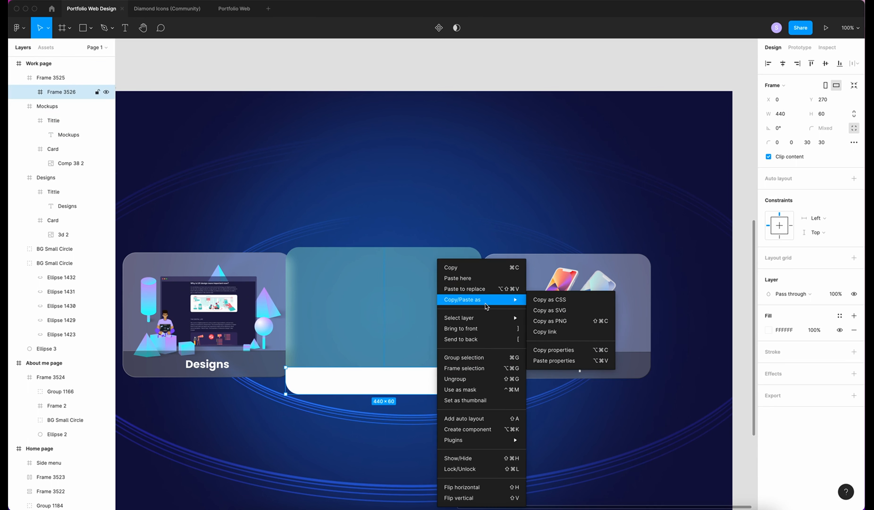
{"action": "left_click", "coordinate": [559, 360]}
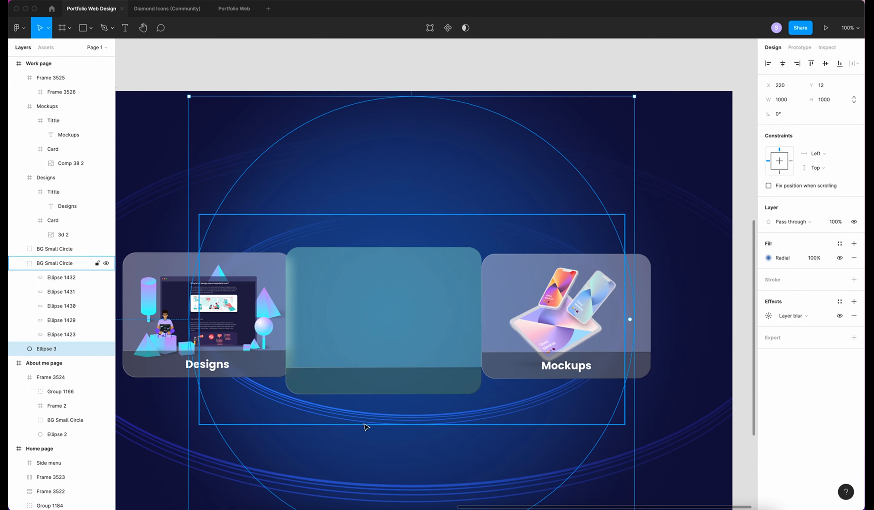
Add a centred auto-width 'UI Designs' label to the bar and paste the phone screens group into the card
{"action": "key", "text": "t"}
{"action": "left_click_drag", "start_coordinate": [346, 375], "coordinate": [414, 392]}
{"action": "type", "text": "UI Designs"}
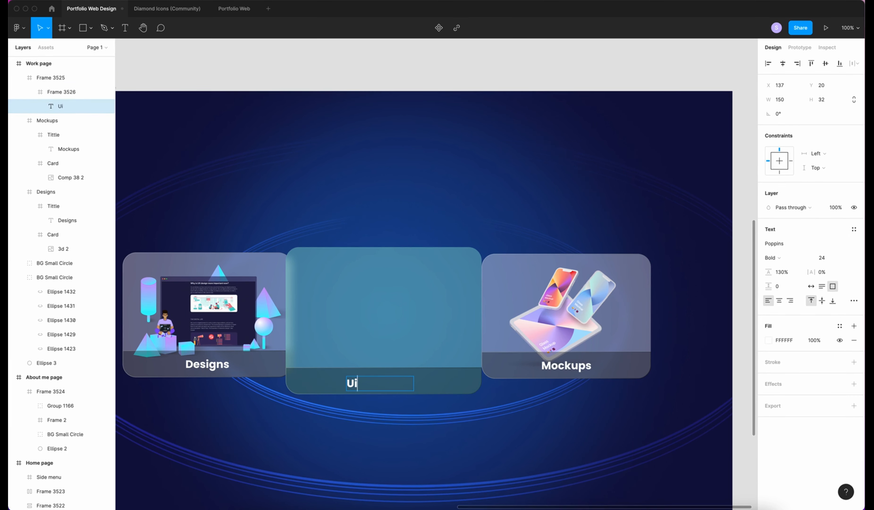
{"action": "left_click", "coordinate": [810, 286]}
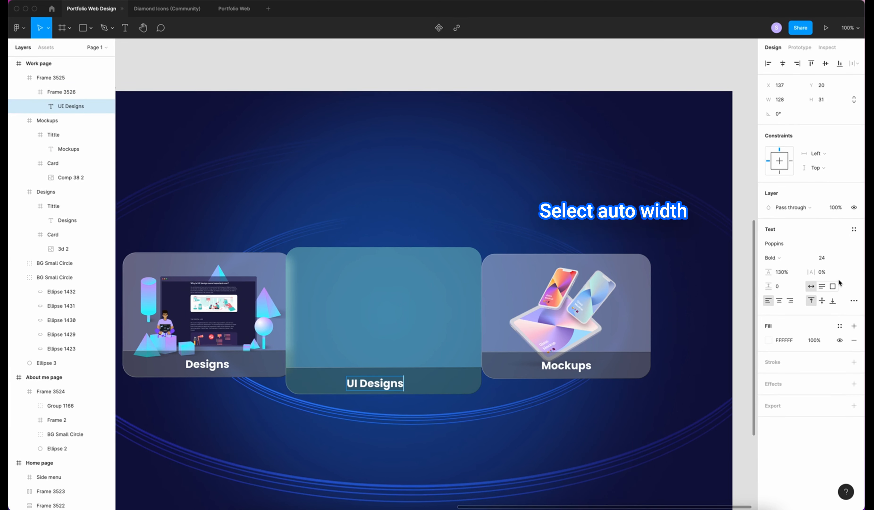
{"action": "left_click", "coordinate": [783, 63]}
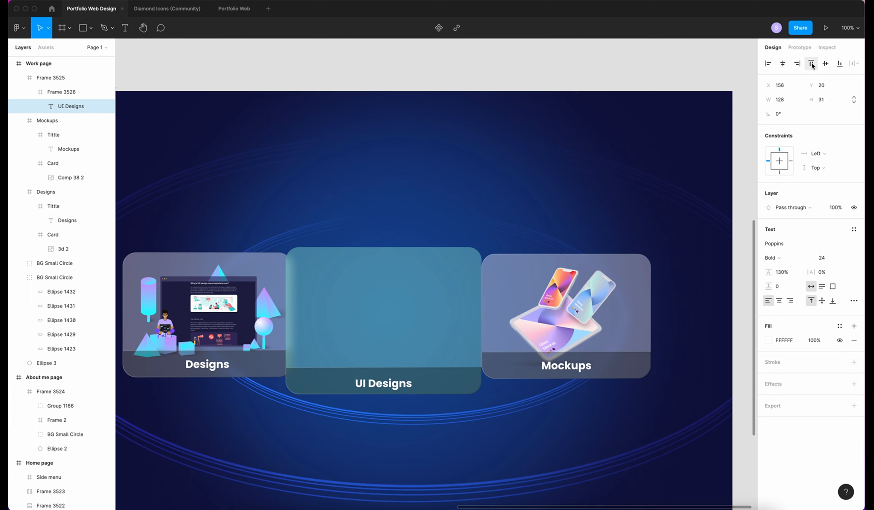
{"action": "left_click", "coordinate": [825, 63]}
{"action": "left_click", "coordinate": [352, 305]}
{"action": "key", "text": "ctrl+v"}
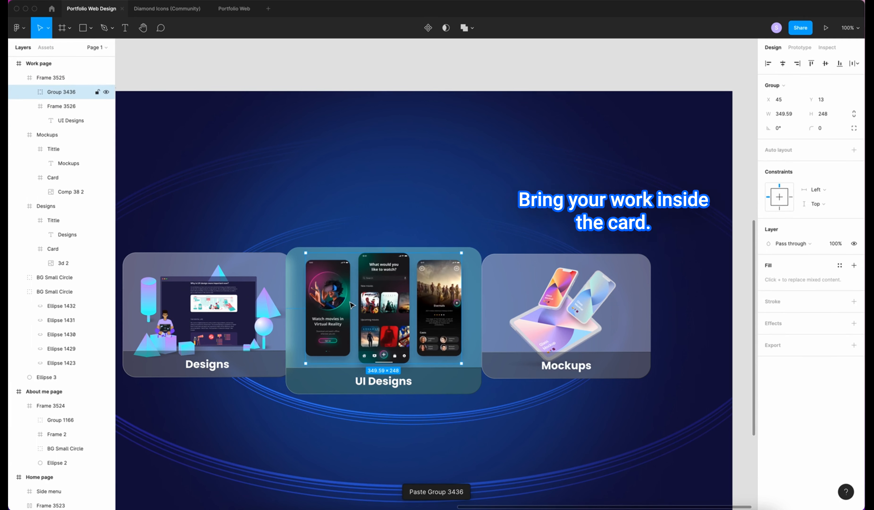
Rename the middle card's frame to cards and wrap it with the Title bar in a new frame
{"action": "double_click", "coordinate": [52, 77]}
{"action": "type", "text": "UI"}
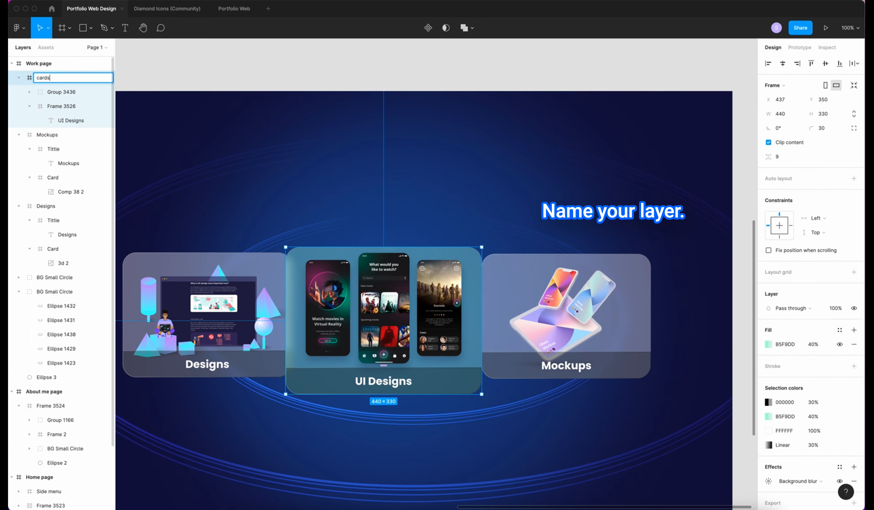
{"action": "key", "text": "Return"}
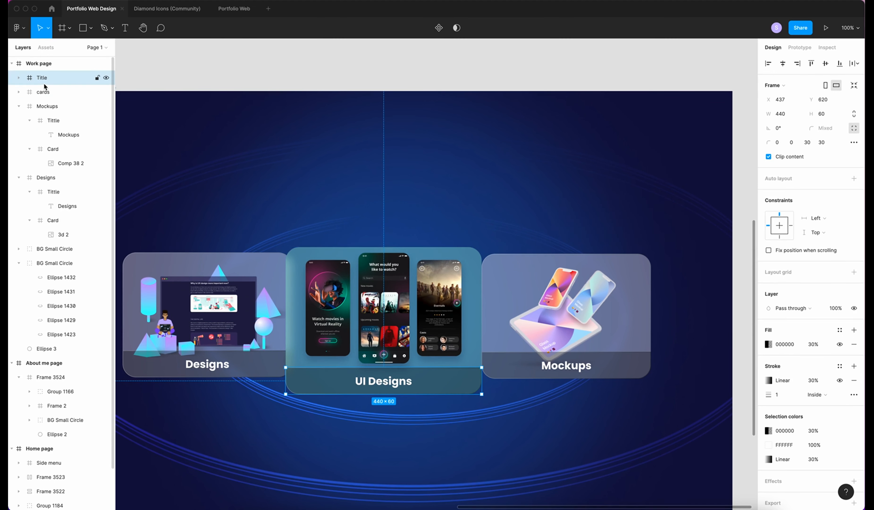
{"action": "left_click", "coordinate": [49, 92], "text": "shift"}
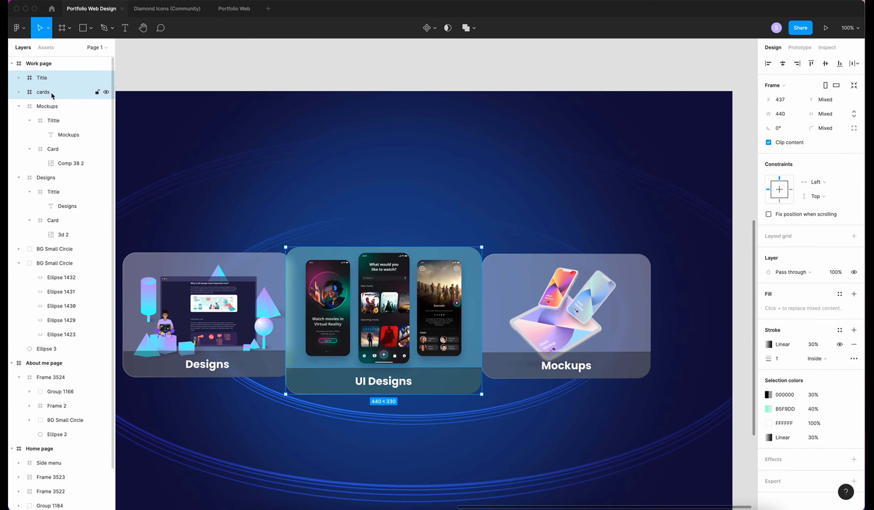
{"action": "right_click", "coordinate": [51, 92]}
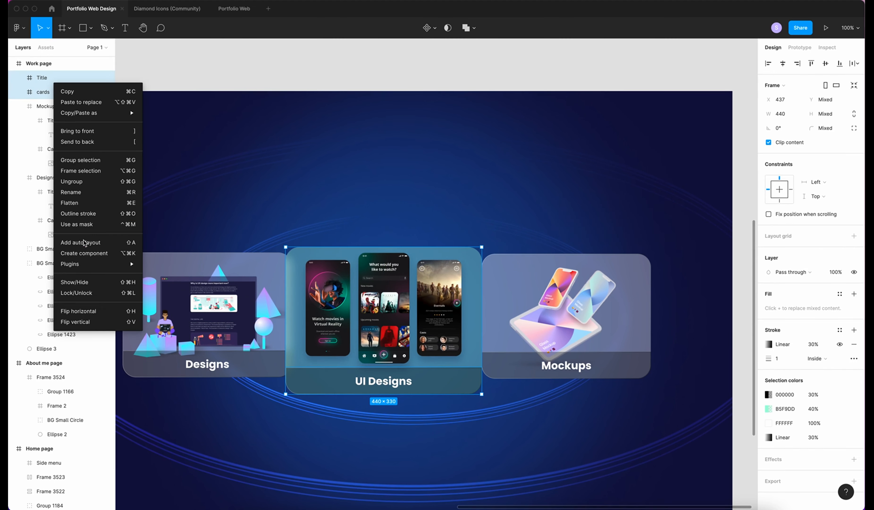
{"action": "left_click", "coordinate": [86, 168]}
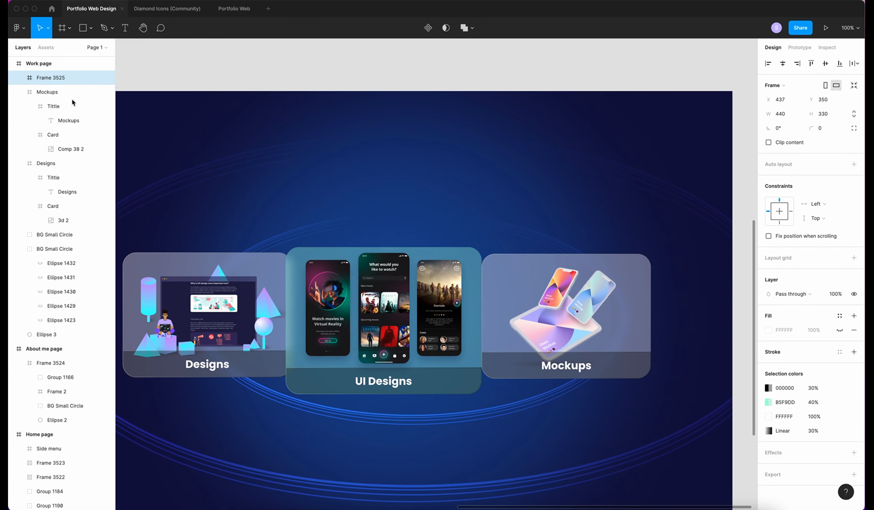
Name the new frame UI Design and draw a heading text box above the cards
{"action": "double_click", "coordinate": [47, 77]}
{"action": "type", "text": "UI Design"}
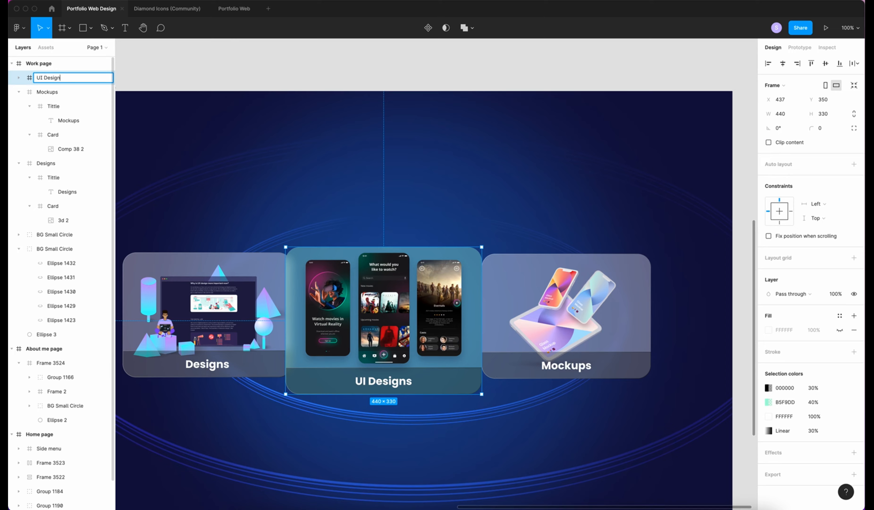
{"action": "left_click", "coordinate": [168, 175]}
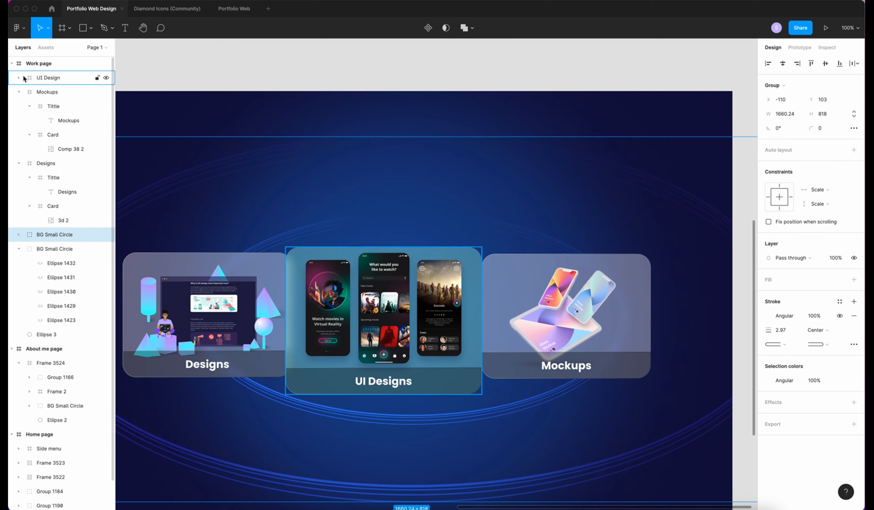
{"action": "left_click_drag", "start_coordinate": [380, 243], "coordinate": [449, 261]}
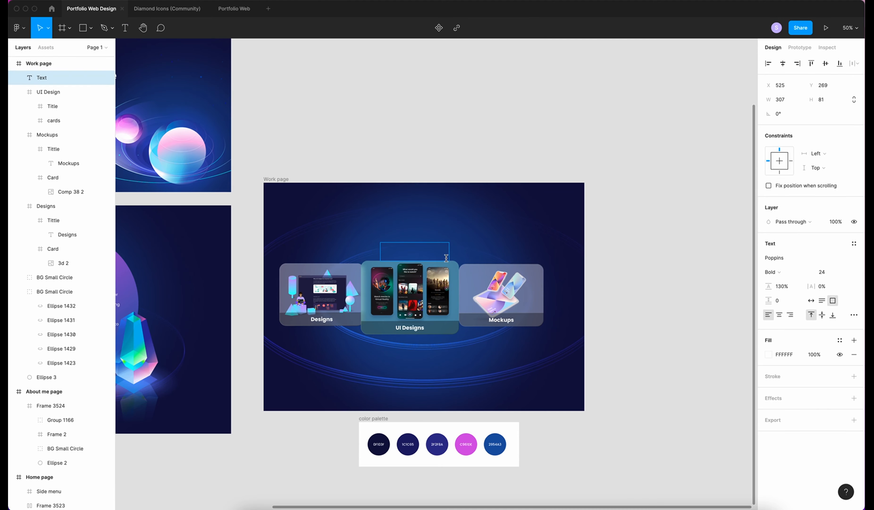
Type the 'My recent work' heading at auto width, size 24, centred over the cards
{"action": "type", "text": "My recent work"}
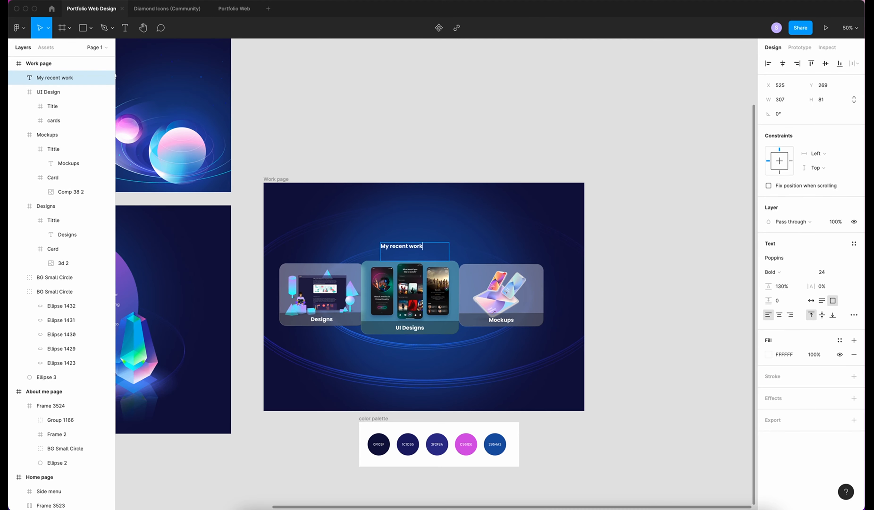
{"action": "left_click", "coordinate": [811, 300]}
{"action": "left_click", "coordinate": [826, 271]}
{"action": "type", "text": "24"}
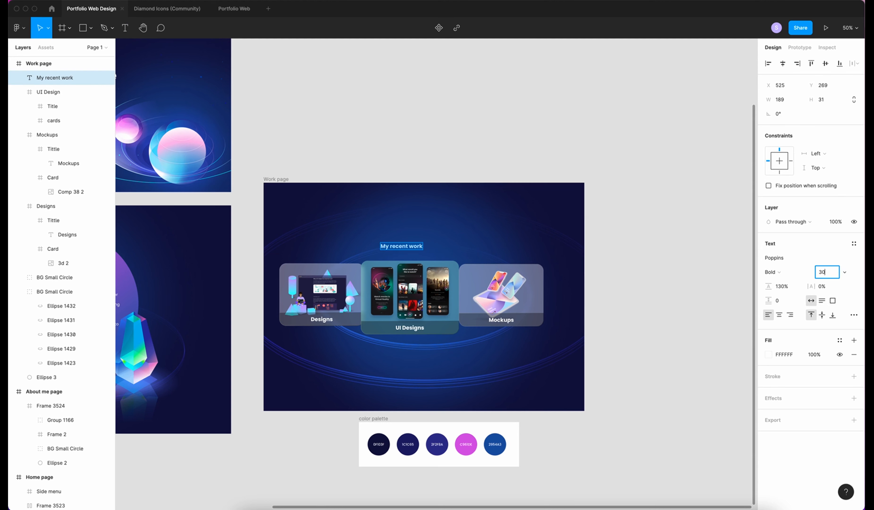
{"action": "key", "text": "Return"}
{"action": "left_click", "coordinate": [782, 63]}
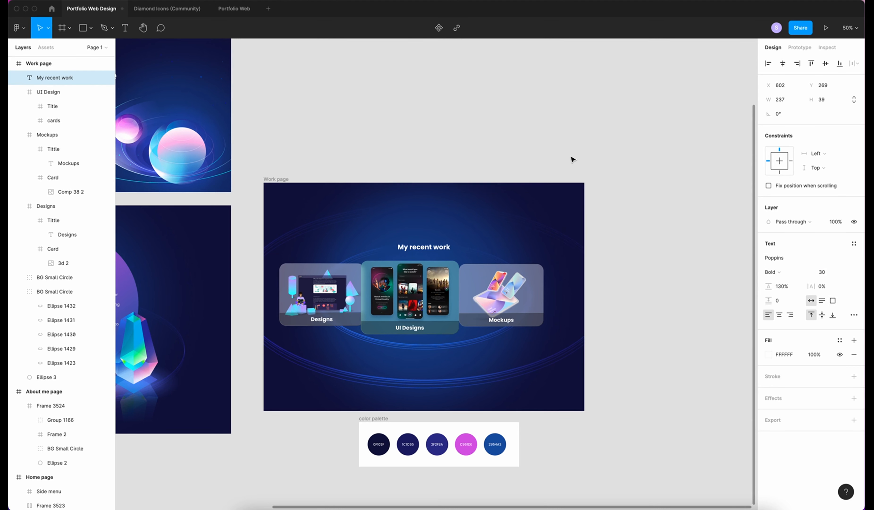
Select the heading and all three cards and wrap them in a new frame
{"action": "left_click", "coordinate": [505, 289]}
{"action": "left_click", "coordinate": [554, 291]}
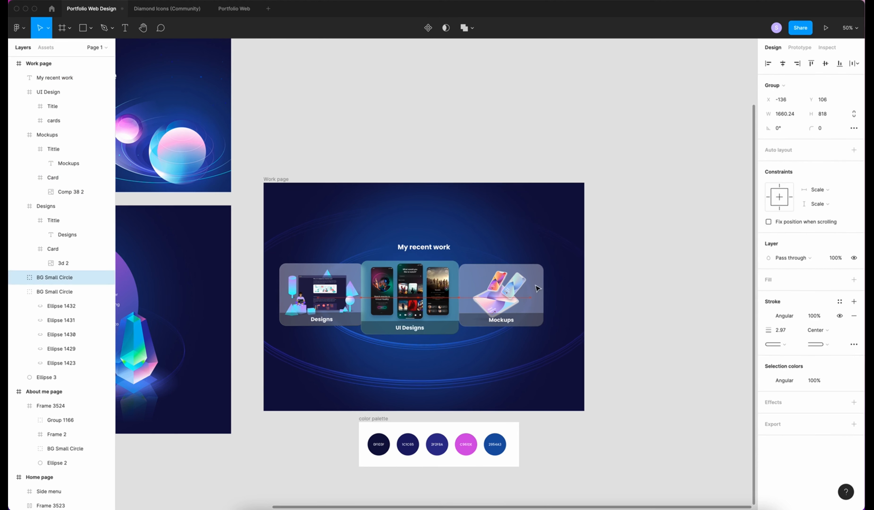
{"action": "left_click", "coordinate": [419, 282]}
{"action": "left_click", "coordinate": [497, 294]}
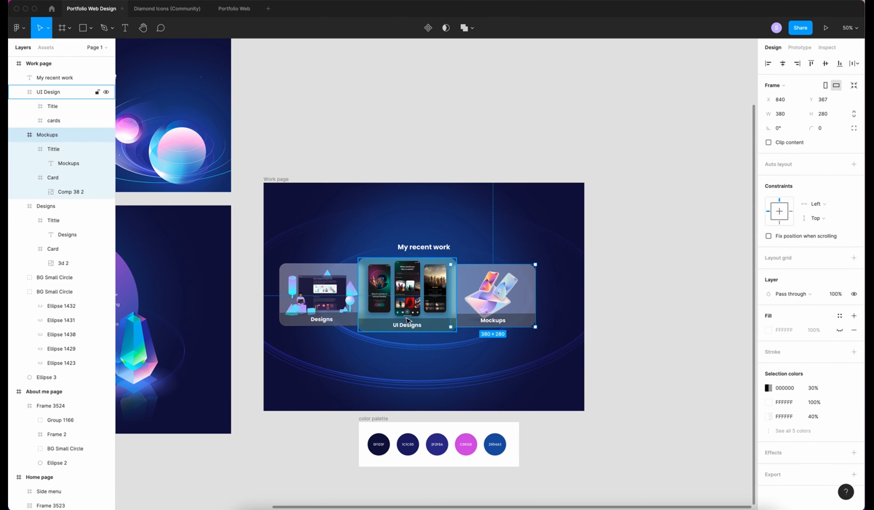
{"action": "left_click", "coordinate": [53, 79]}
{"action": "left_click", "coordinate": [53, 92], "text": "shift"}
{"action": "left_click", "coordinate": [53, 106], "text": "shift"}
{"action": "left_click", "coordinate": [51, 120], "text": "shift"}
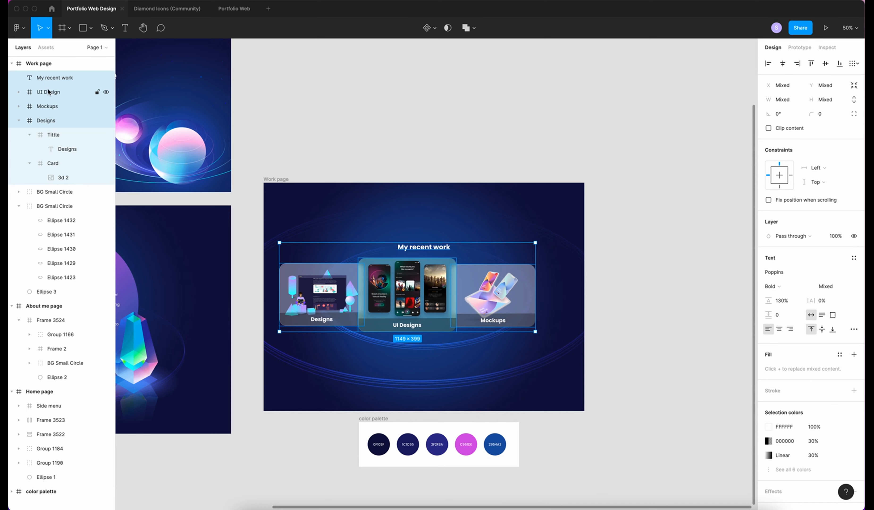
{"action": "right_click", "coordinate": [52, 92]}
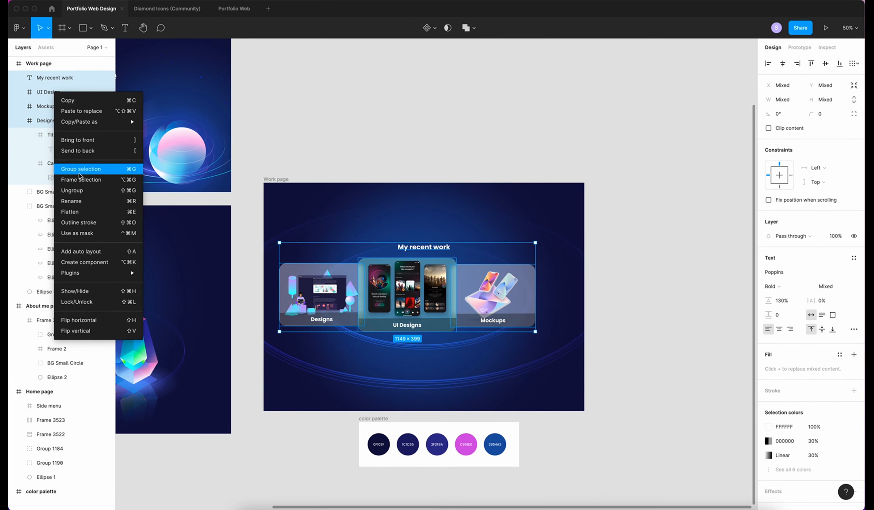
{"action": "left_click", "coordinate": [85, 180]}
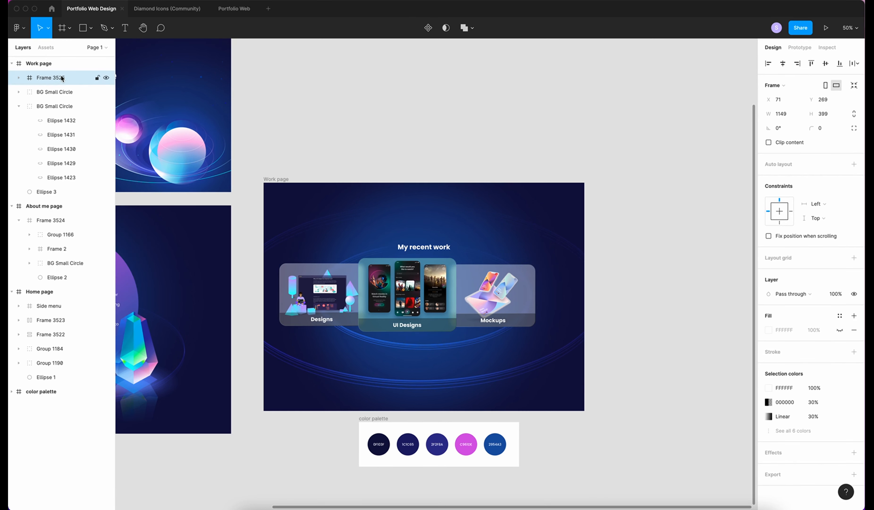
Centre the new frame on the Work page and centre the My recent work title within it
{"action": "double_click", "coordinate": [64, 77]}
{"action": "left_click", "coordinate": [785, 65]}
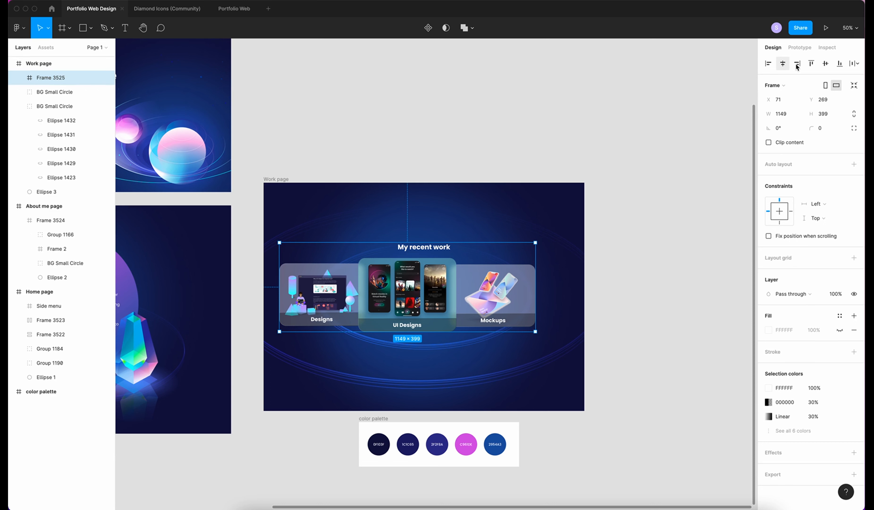
{"action": "left_click", "coordinate": [826, 65]}
{"action": "left_click", "coordinate": [579, 278]}
{"action": "double_click", "coordinate": [438, 256]}
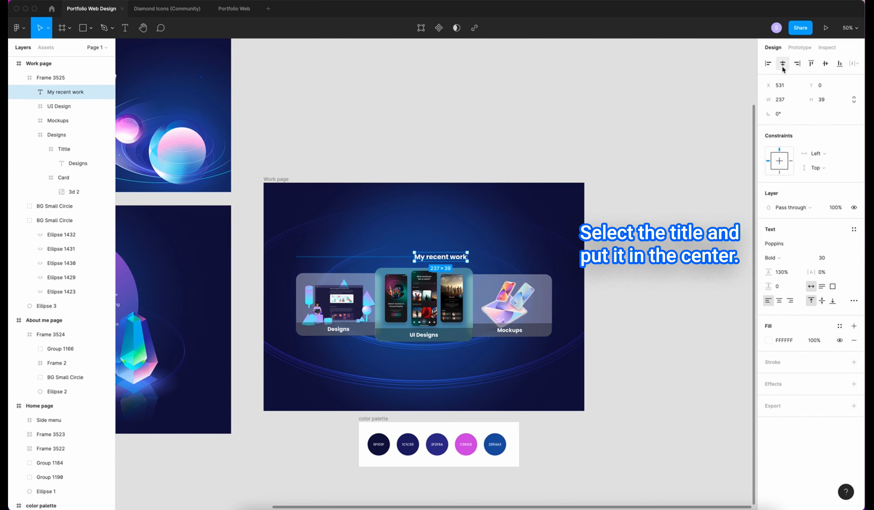
{"action": "left_click", "coordinate": [783, 66]}
{"action": "left_click", "coordinate": [668, 319]}
{"action": "scroll", "coordinate": [668, 318], "scroll_direction": "left", "scroll_amount": 1}
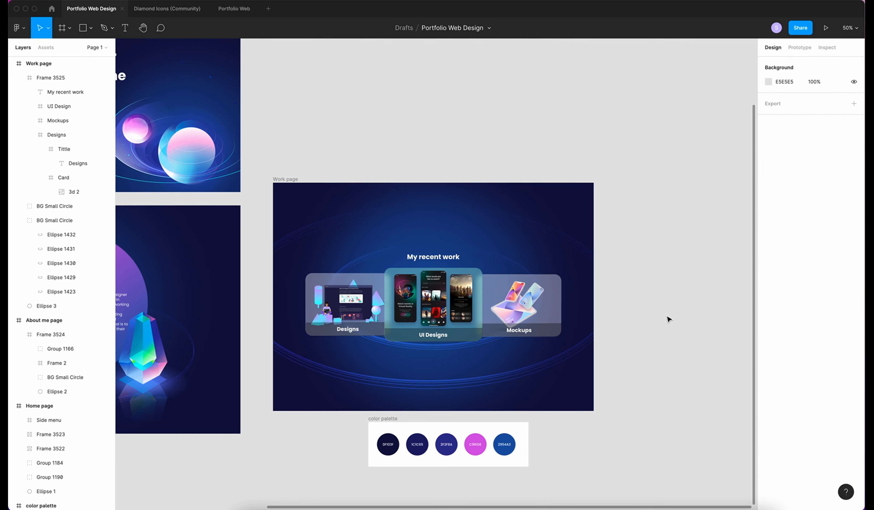
{"action": "key", "text": "super+plus"}
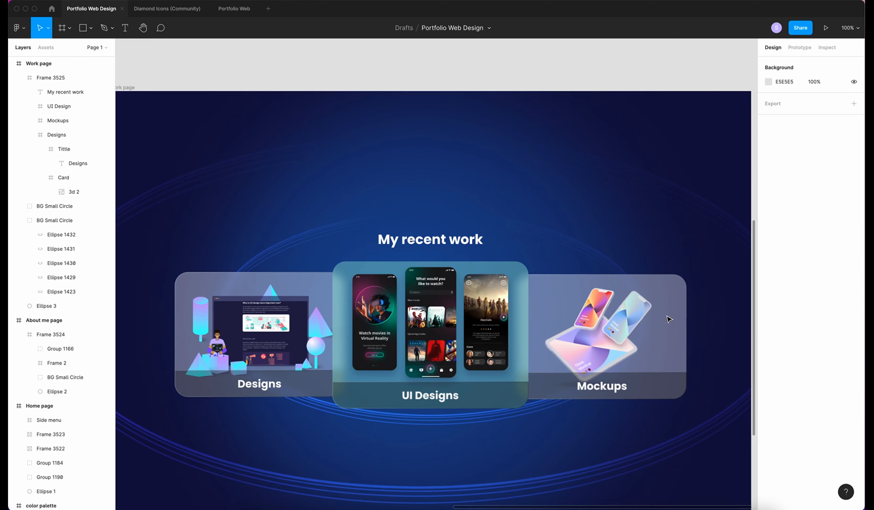
{"action": "scroll", "coordinate": [669, 319], "scroll_direction": "left", "scroll_amount": 1}
{"action": "scroll", "coordinate": [669, 319], "scroll_direction": "up", "scroll_amount": 1}
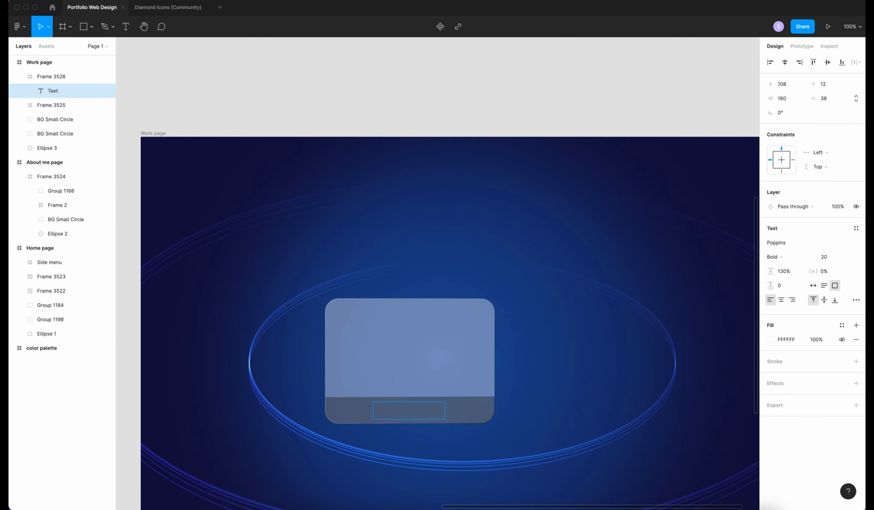
{"action": "type", "text": "De"}
{"action": "key", "text": "BackSpace"}
{"action": "type", "text": "esigns"}
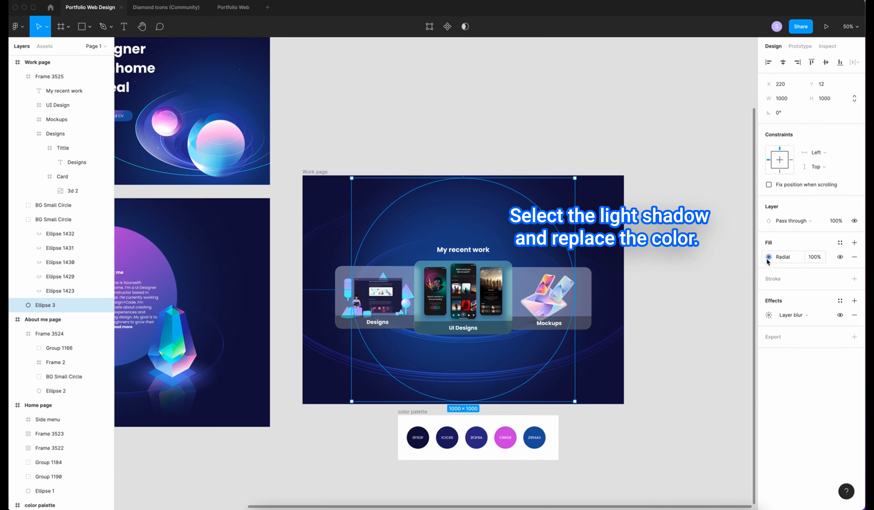
Move the Ellipse 3 glow's radial gradient centre lower
{"action": "left_click", "coordinate": [769, 256]}
{"action": "left_click_drag", "start_coordinate": [457, 286], "coordinate": [464, 312]}
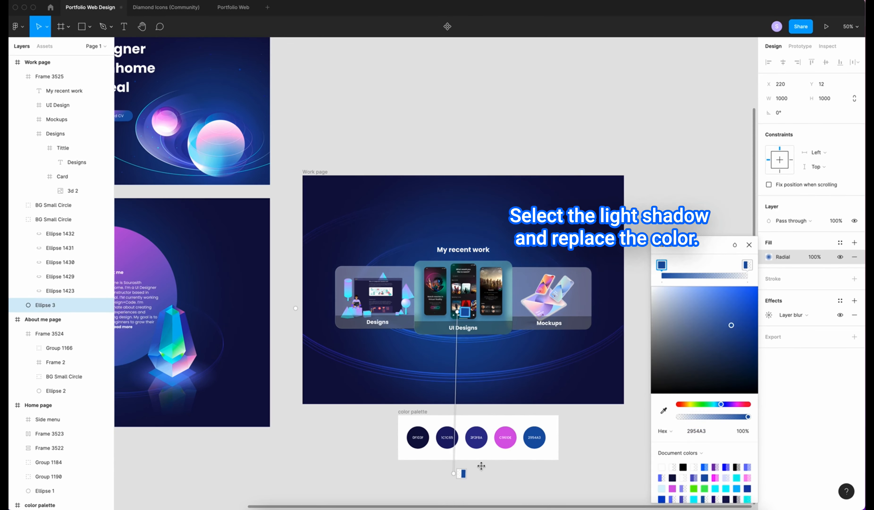
{"action": "left_click", "coordinate": [464, 476]}
{"action": "left_click", "coordinate": [464, 476]}
{"action": "left_click", "coordinate": [464, 225]}
{"action": "left_click", "coordinate": [767, 258]}
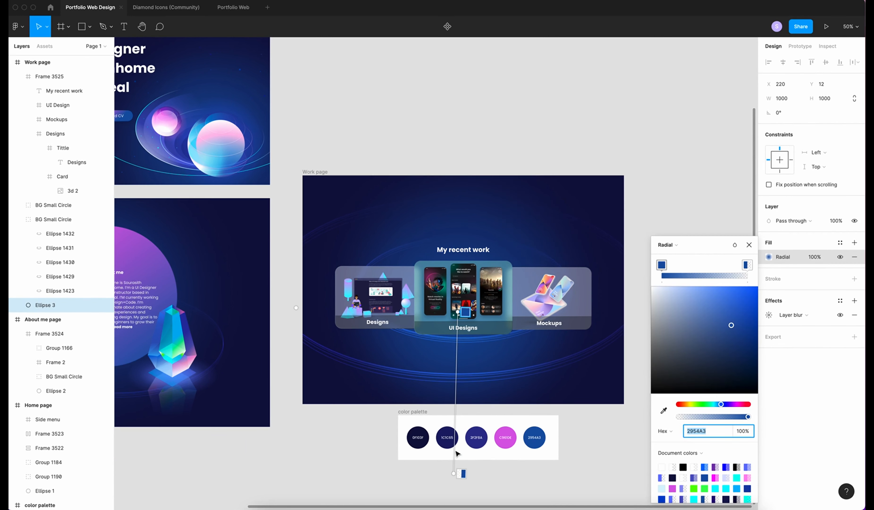
Set the gradient's outer stop to 0F103F with the eyedropper and pull it inward
{"action": "left_click", "coordinate": [461, 474]}
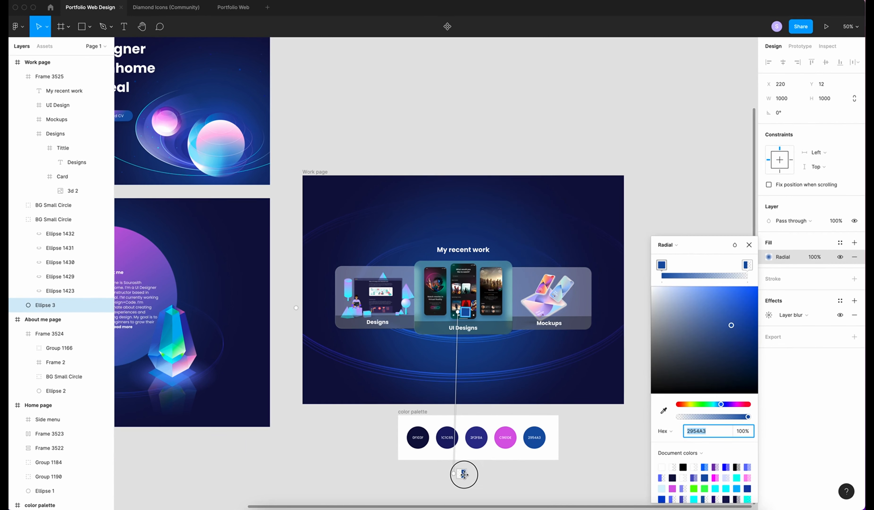
{"action": "key", "text": "i"}
{"action": "left_click", "coordinate": [419, 430]}
{"action": "left_click_drag", "start_coordinate": [461, 473], "coordinate": [464, 423]}
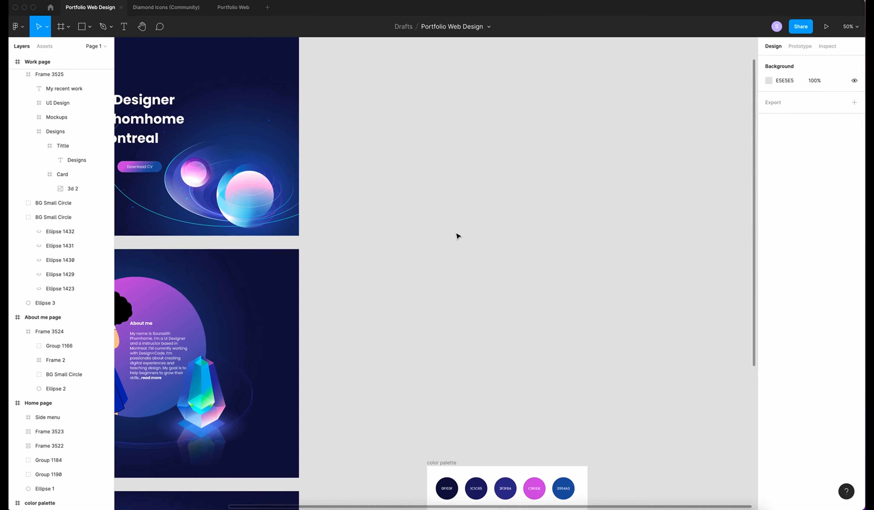
{"action": "scroll", "coordinate": [458, 236], "scroll_direction": "right", "scroll_amount": 4}
{"action": "scroll", "coordinate": [458, 236], "scroll_direction": "up", "scroll_amount": 2}
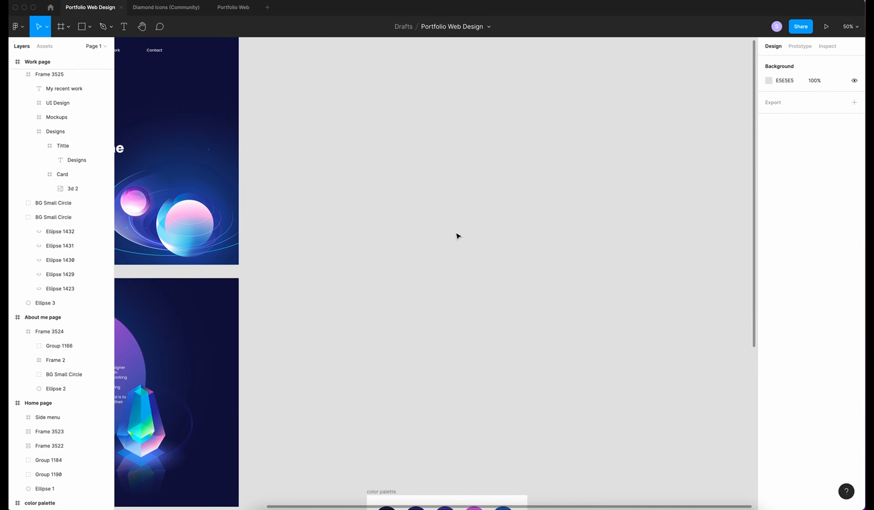
Create a 1440×1024 Desktop frame filled with 0F103F
{"action": "key", "text": "f"}
{"action": "left_click", "coordinate": [778, 150]}
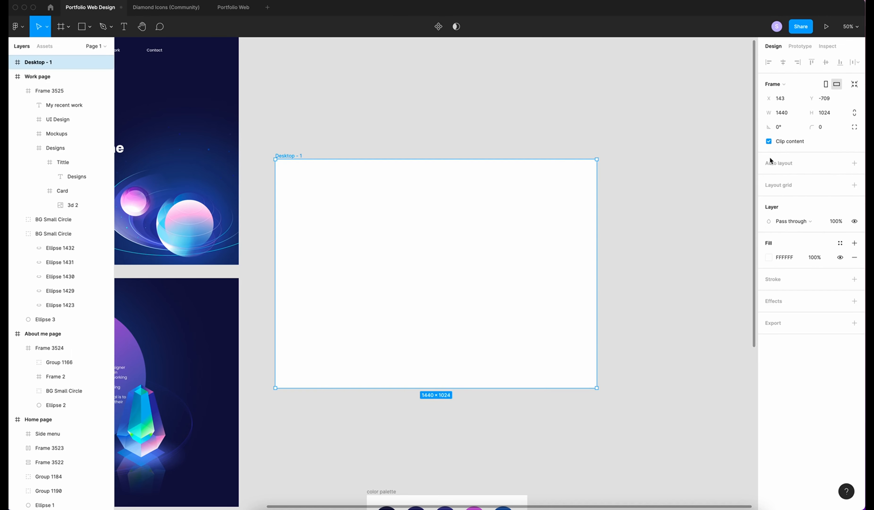
{"action": "scroll", "coordinate": [502, 282], "scroll_direction": "down", "scroll_amount": 3}
{"action": "scroll", "coordinate": [502, 282], "scroll_direction": "left", "scroll_amount": 1}
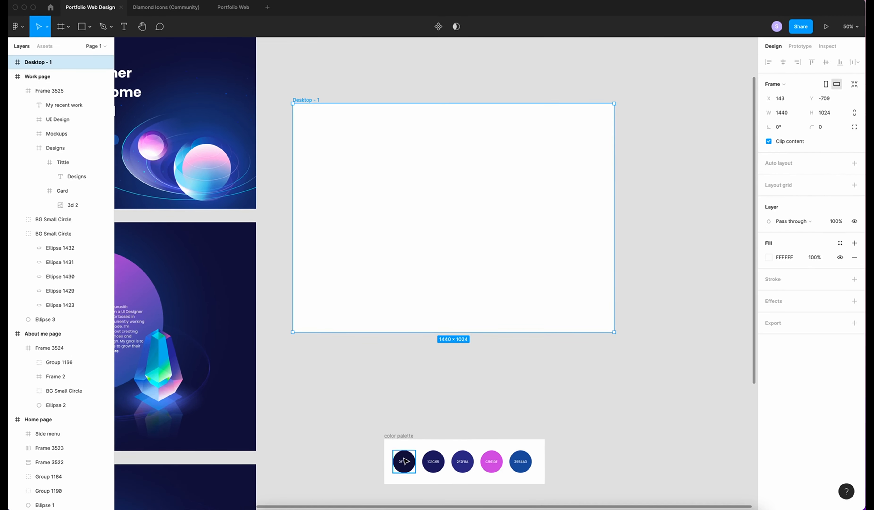
{"action": "key", "text": "i"}
{"action": "left_click", "coordinate": [404, 461]}
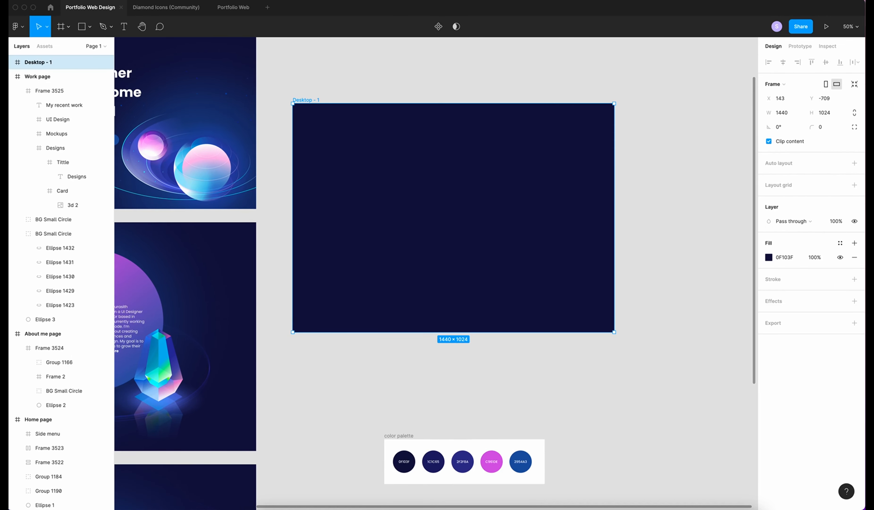
{"action": "left_click_drag", "start_coordinate": [415, 171], "coordinate": [410, 232]}
Draw a 560×560 circle in the frame's lower-right and fill it with 2F2F8A
{"action": "key", "text": "o"}
{"action": "left_click_drag", "start_coordinate": [557, 304], "coordinate": [682, 429]}
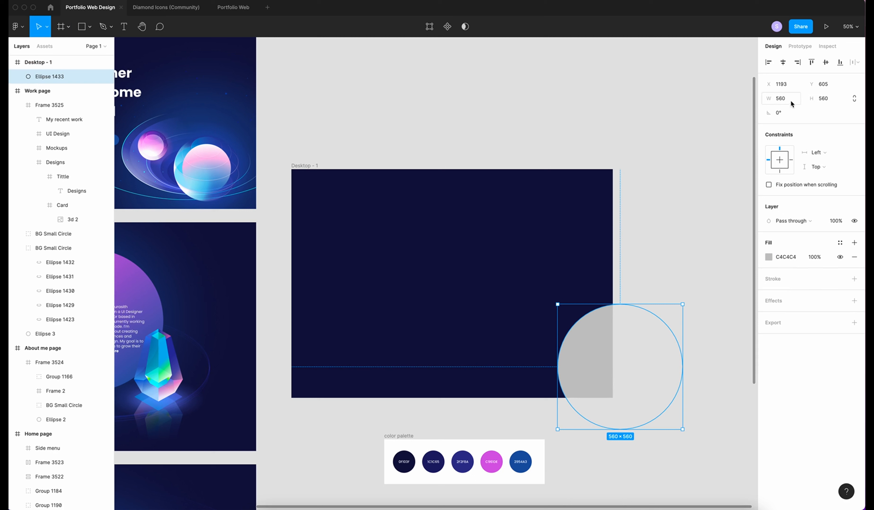
{"action": "left_click_drag", "start_coordinate": [617, 344], "coordinate": [592, 345]}
{"action": "key", "text": "i"}
{"action": "left_click", "coordinate": [462, 461]}
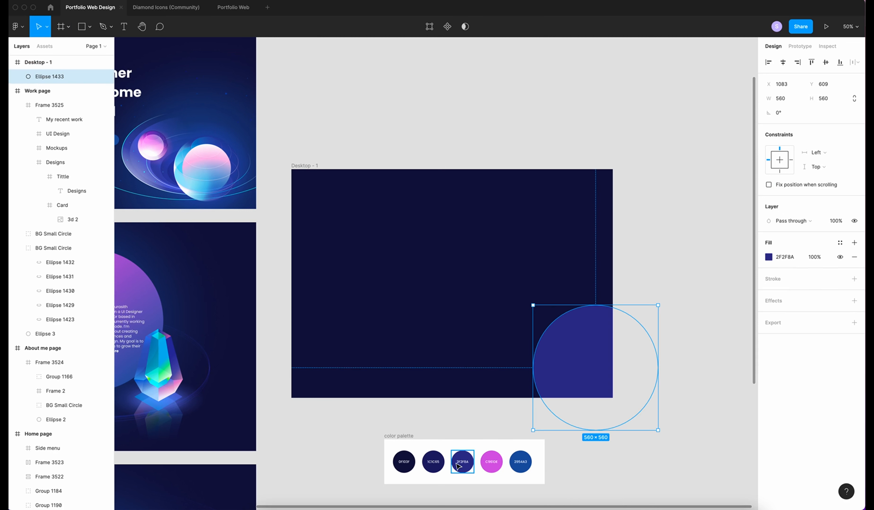
Give the circle a layer blur of 200
{"action": "left_click", "coordinate": [771, 300]}
{"action": "left_click", "coordinate": [787, 315]}
{"action": "left_click", "coordinate": [792, 325]}
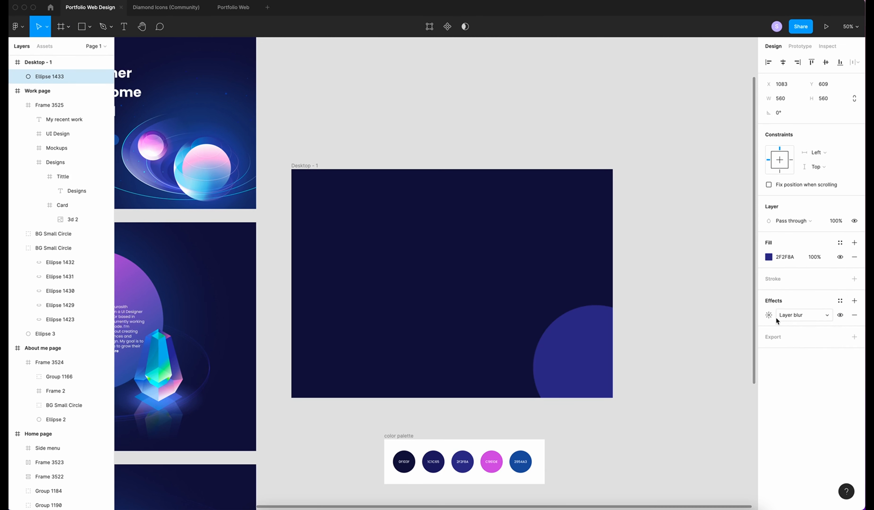
{"action": "left_click", "coordinate": [769, 314]}
{"action": "type", "text": "200"}
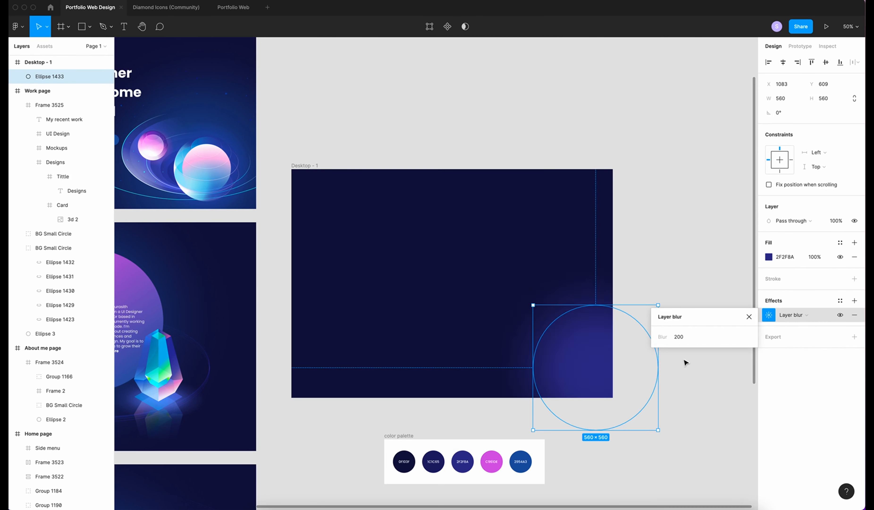
{"action": "left_click", "coordinate": [728, 412]}
{"action": "scroll", "coordinate": [570, 338], "scroll_direction": "left", "scroll_amount": 2}
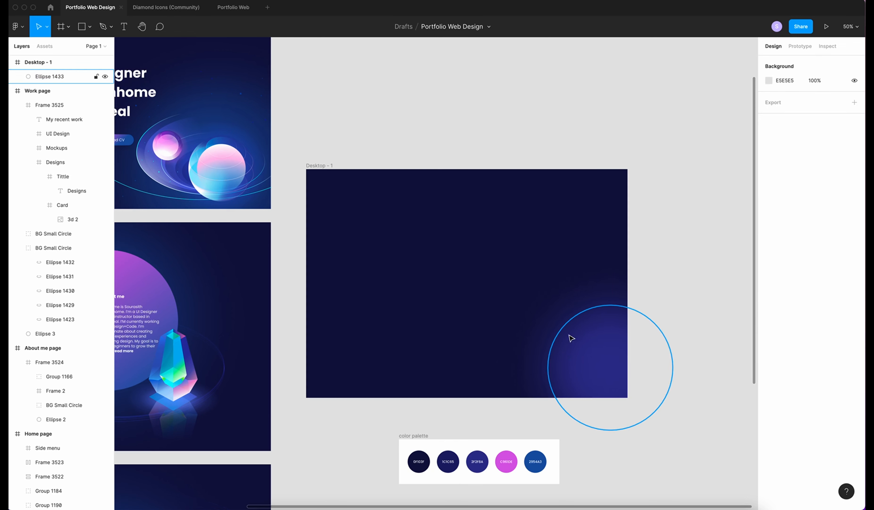
Switch the glow circle's fill to a radial gradient and draw a card frame on the page
{"action": "left_click", "coordinate": [594, 390]}
{"action": "left_click", "coordinate": [769, 256]}
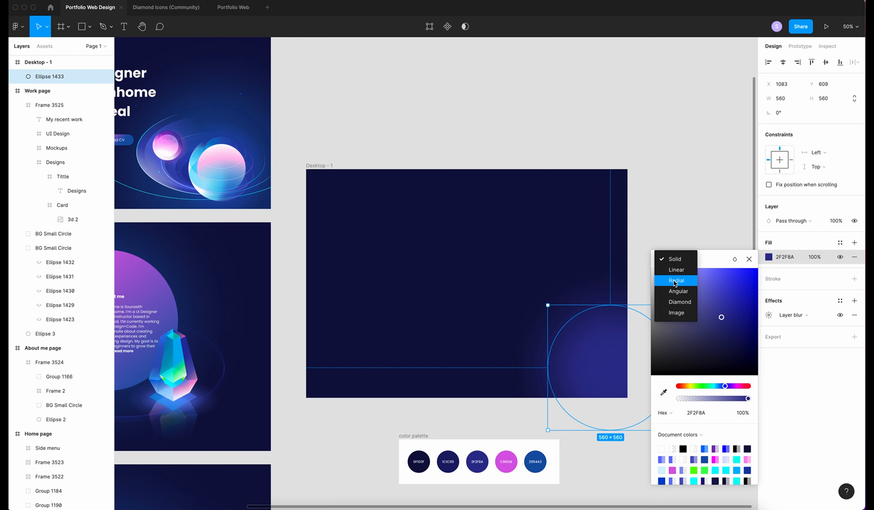
{"action": "left_click", "coordinate": [676, 280]}
{"action": "left_click_drag", "start_coordinate": [610, 367], "coordinate": [574, 346]}
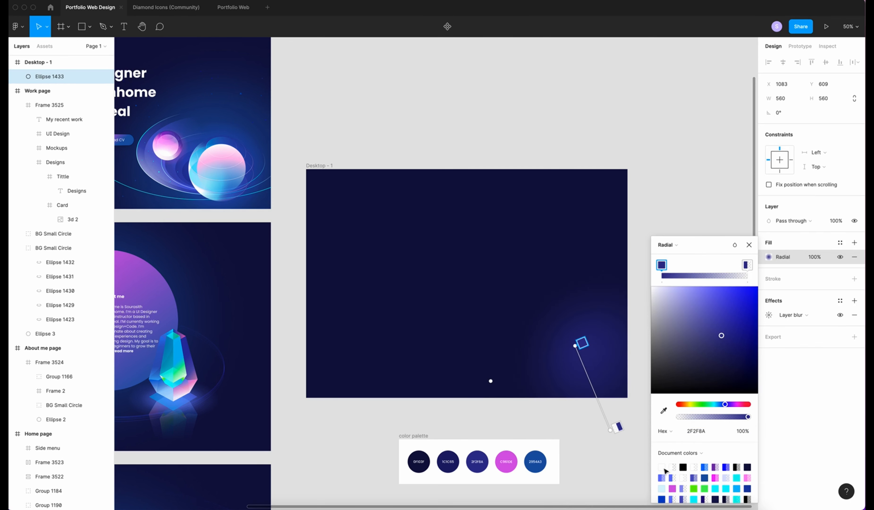
{"action": "key", "text": "f"}
{"action": "left_click_drag", "start_coordinate": [400, 237], "coordinate": [559, 354]}
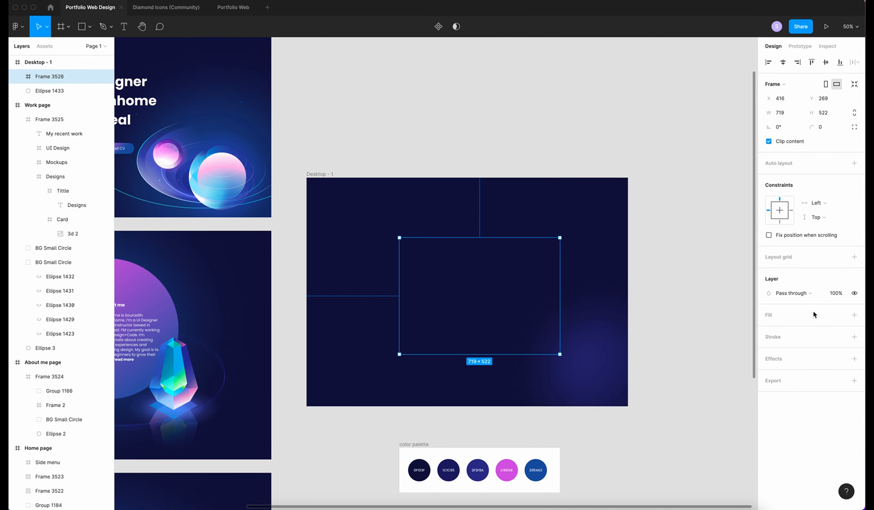
Fill the card with 2F2F8A, size it 900×600 and centre it on the page
{"action": "left_click", "coordinate": [853, 315]}
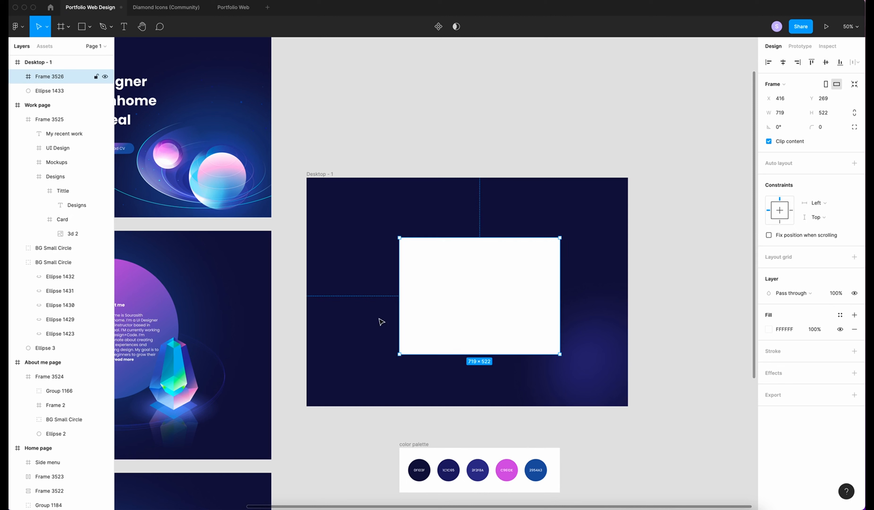
{"action": "key", "text": "i"}
{"action": "left_click", "coordinate": [482, 466]}
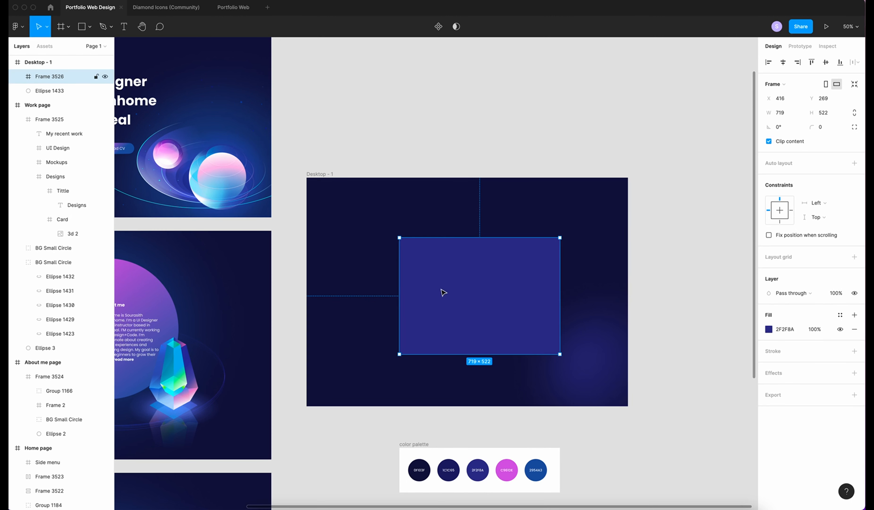
{"action": "left_click", "coordinate": [780, 113]}
{"action": "type", "text": "900"}
{"action": "key", "text": "Tab"}
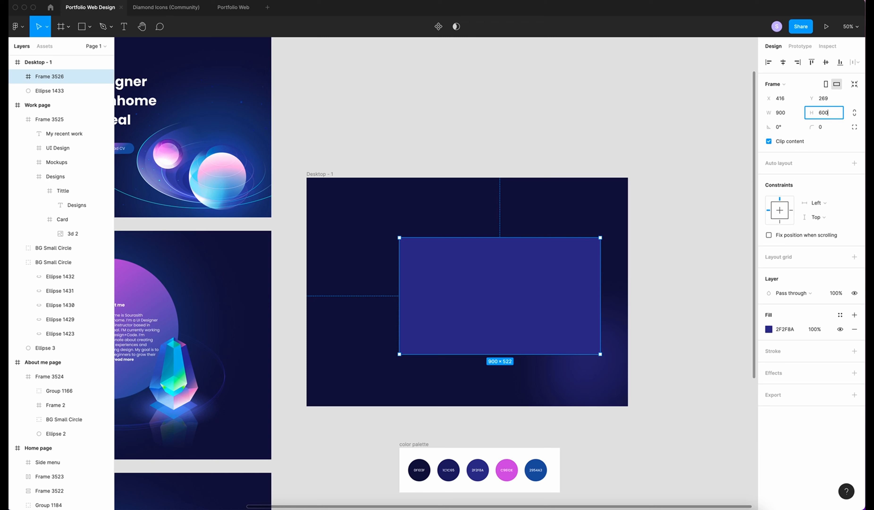
{"action": "type", "text": "600"}
{"action": "key", "text": "Return"}
{"action": "left_click", "coordinate": [783, 62]}
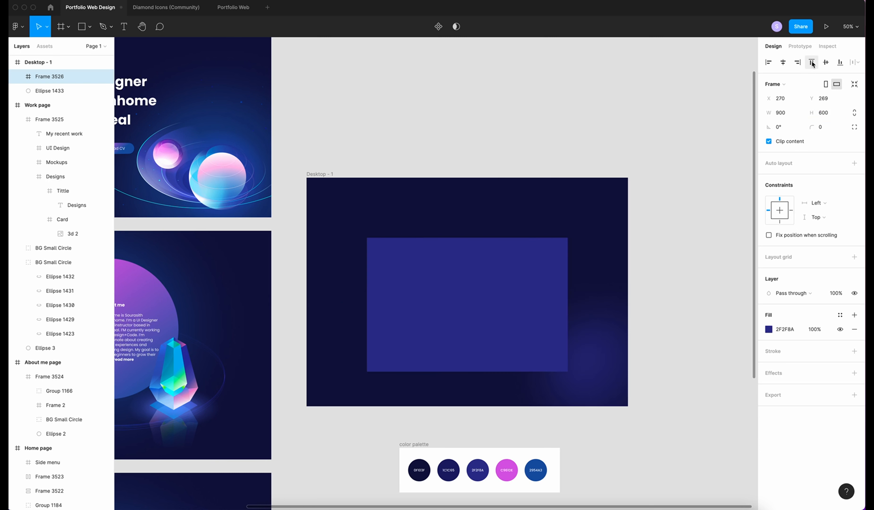
{"action": "left_click", "coordinate": [825, 63]}
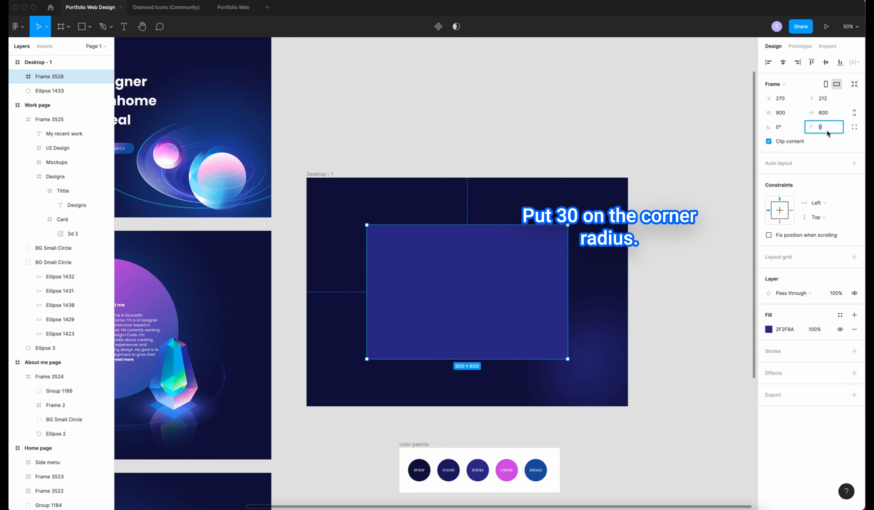
Round the card's corners to 30 and set its fill opacity to 60%
{"action": "type", "text": "30"}
{"action": "key", "text": "Return"}
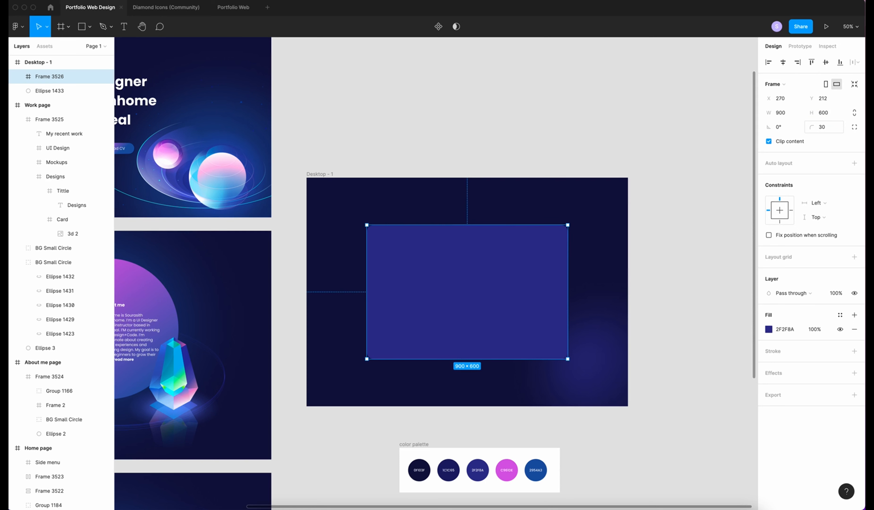
{"action": "left_click", "coordinate": [814, 329]}
{"action": "type", "text": "60"}
{"action": "key", "text": "Return"}
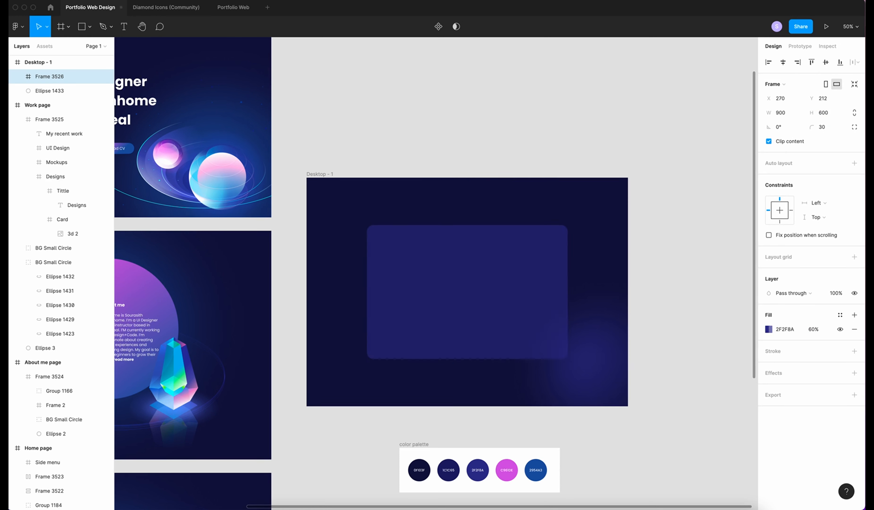
Add a diagonal white-to-black linear-gradient outline to the card with an adjusted blend mode
{"action": "scroll", "coordinate": [722, 338], "scroll_direction": "right", "scroll_amount": 2}
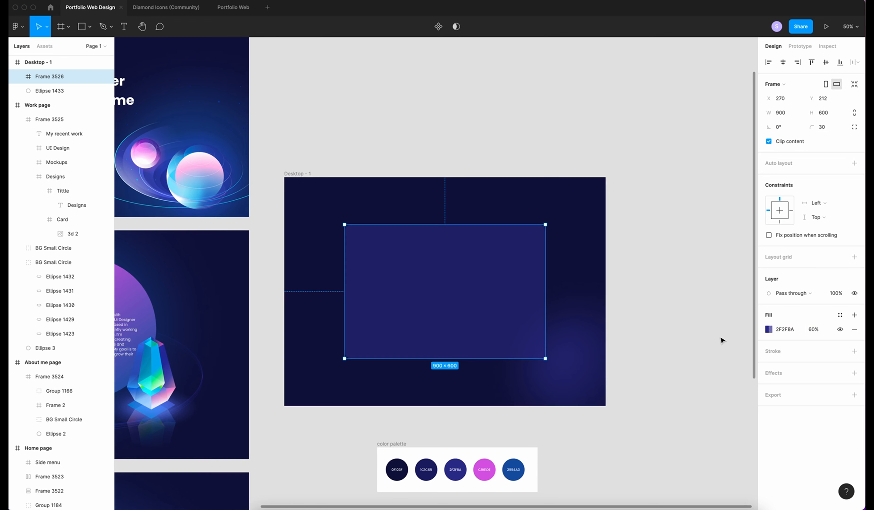
{"action": "left_click", "coordinate": [854, 351]}
{"action": "left_click", "coordinate": [768, 365]}
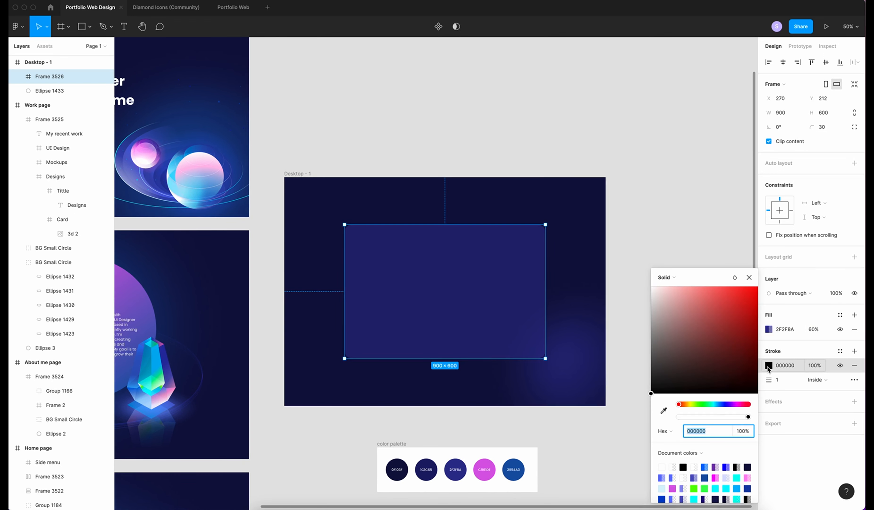
{"action": "left_click", "coordinate": [666, 273]}
{"action": "left_click", "coordinate": [676, 286]}
{"action": "left_click_drag", "start_coordinate": [445, 225], "coordinate": [363, 224]}
{"action": "left_click_drag", "start_coordinate": [652, 391], "coordinate": [568, 137]}
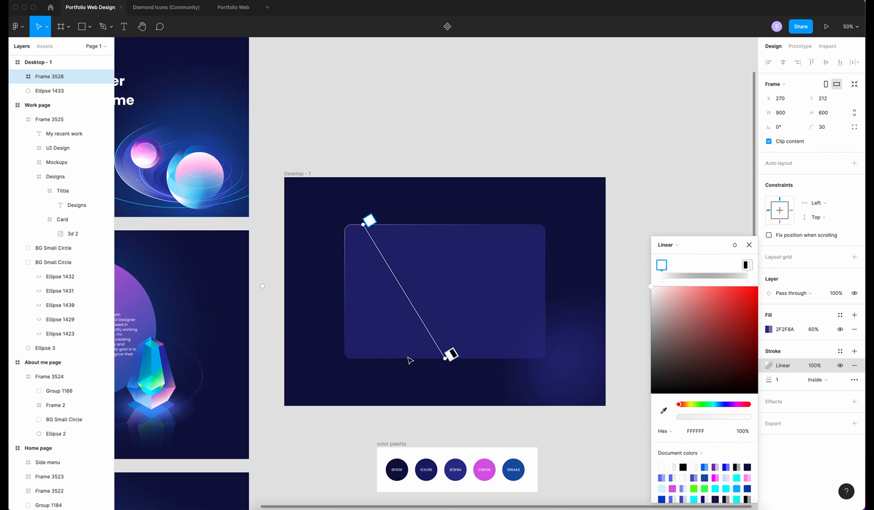
{"action": "left_click", "coordinate": [451, 352]}
{"action": "left_click", "coordinate": [742, 433]}
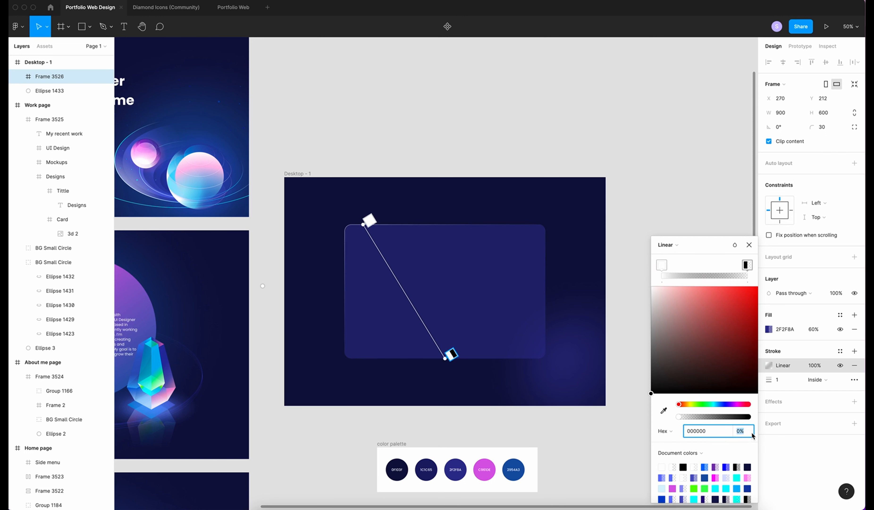
{"action": "type", "text": "100"}
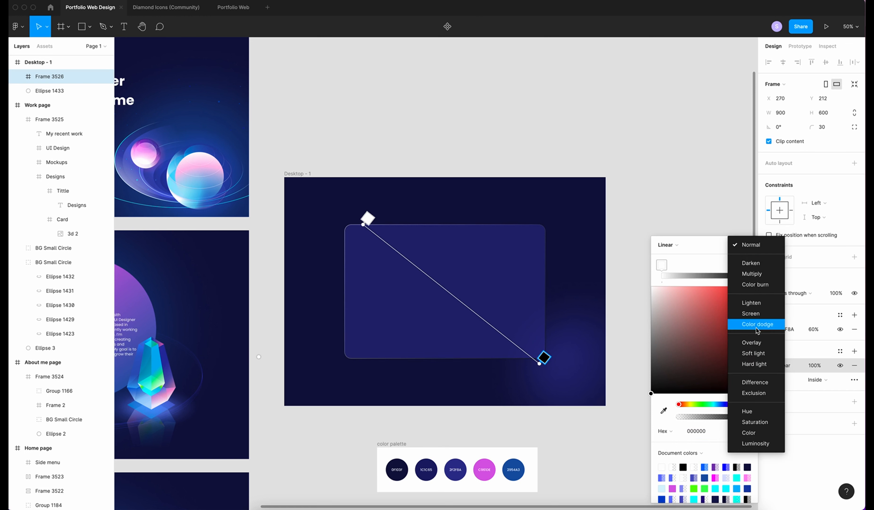
{"action": "left_click", "coordinate": [752, 343]}
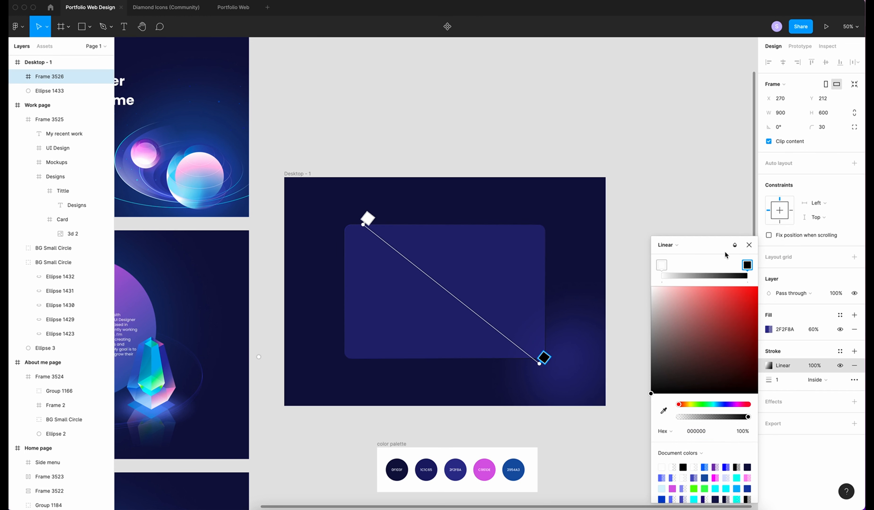
{"action": "left_click", "coordinate": [749, 244]}
Add a Regular-weight "Name" label on the card, sized to fit its content
{"action": "key", "text": "Escape"}
{"action": "key", "text": "shift+0"}
{"action": "key", "text": "t"}
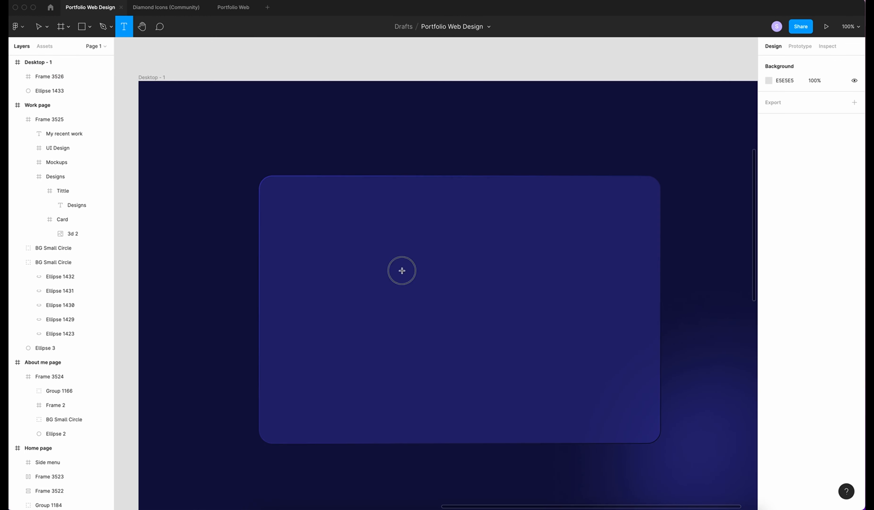
{"action": "left_click_drag", "start_coordinate": [385, 267], "coordinate": [432, 284]}
{"action": "type", "text": "Name"}
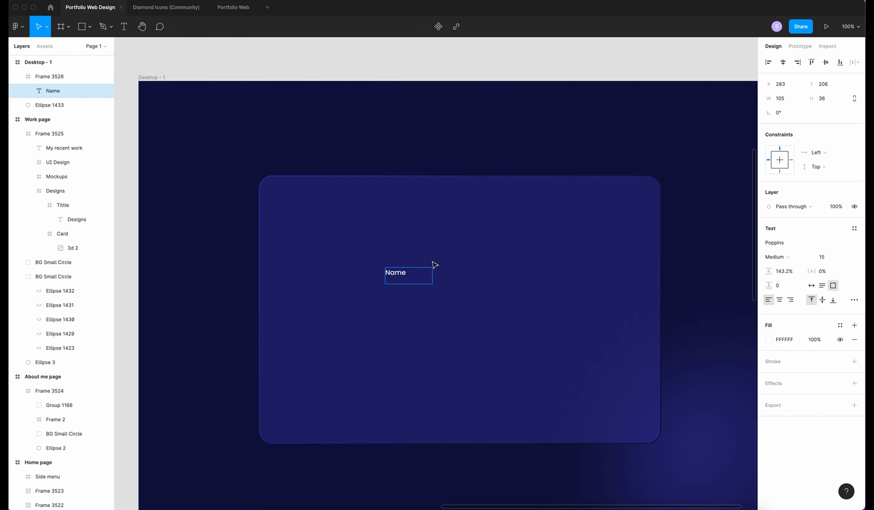
{"action": "left_click", "coordinate": [776, 256]}
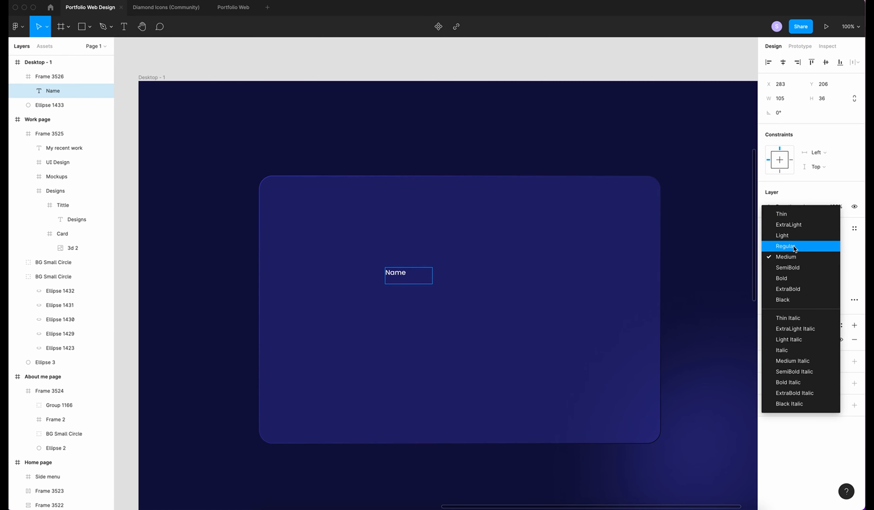
{"action": "left_click", "coordinate": [785, 246]}
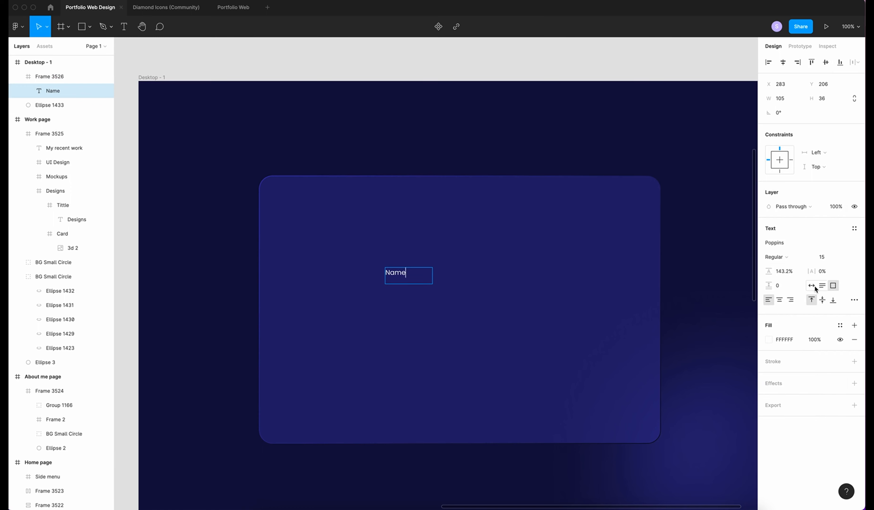
{"action": "left_click", "coordinate": [811, 285]}
{"action": "key", "text": "Escape"}
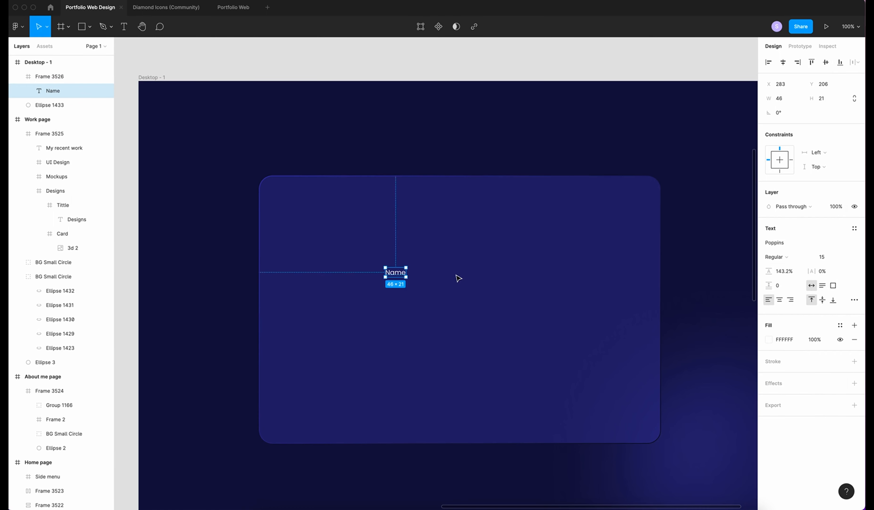
{"action": "key", "text": "super+equal"}
Wrap the label in a 340×40 auto-layout field with a 30% white fill
{"action": "key", "text": "shift+a"}
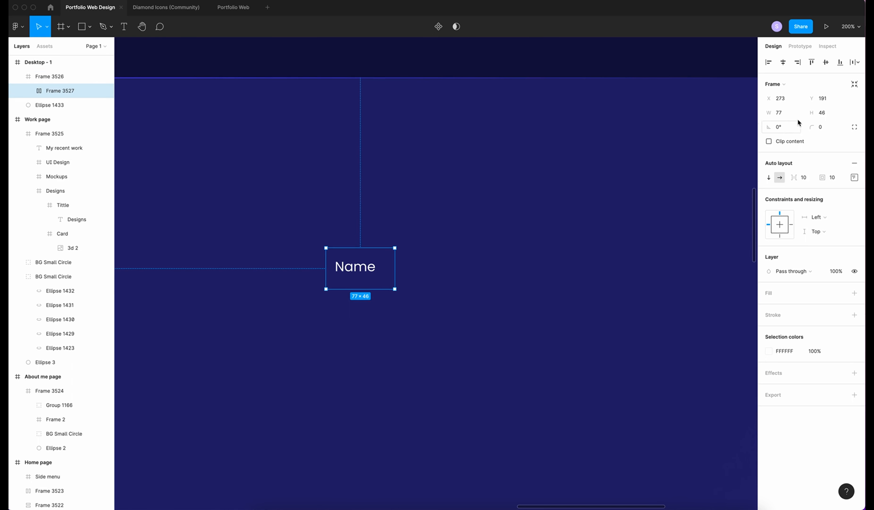
{"action": "left_click", "coordinate": [789, 112]}
{"action": "type", "text": "340"}
{"action": "key", "text": "Tab"}
{"action": "key", "text": "Return"}
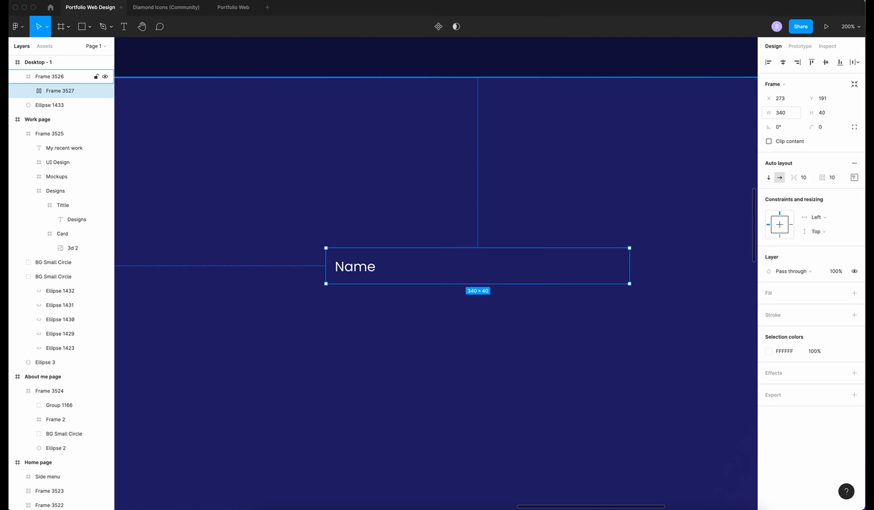
{"action": "left_click", "coordinate": [855, 293]}
{"action": "left_click", "coordinate": [814, 307]}
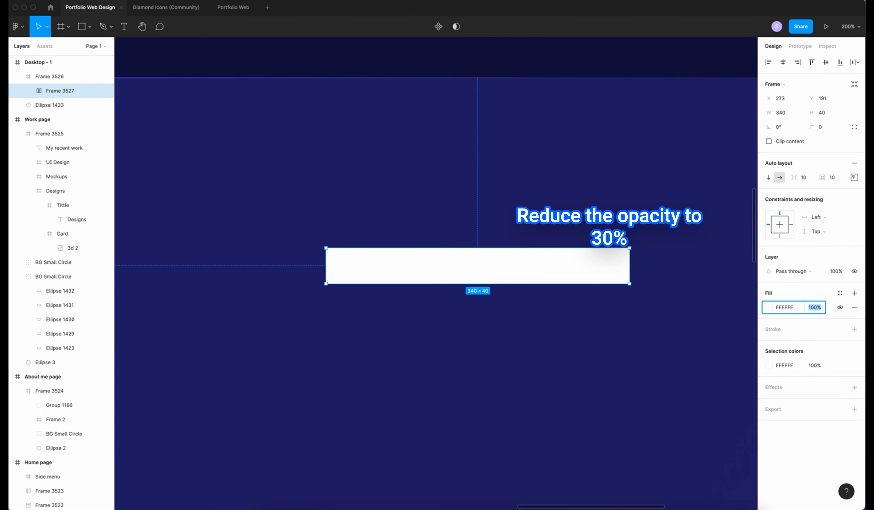
{"action": "type", "text": "30"}
{"action": "key", "text": "Return"}
Give the field 20 left padding and 10 corner radius, then paste a copy
{"action": "left_click", "coordinate": [823, 127]}
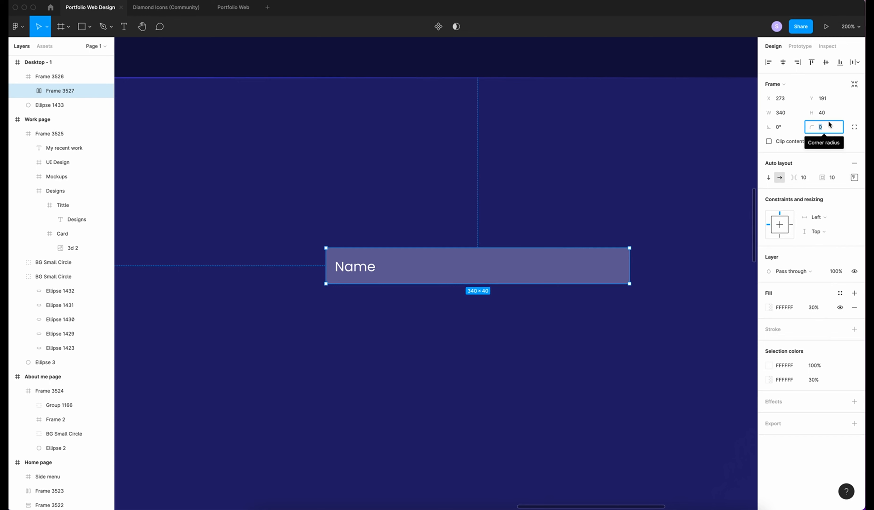
{"action": "type", "text": "3"}
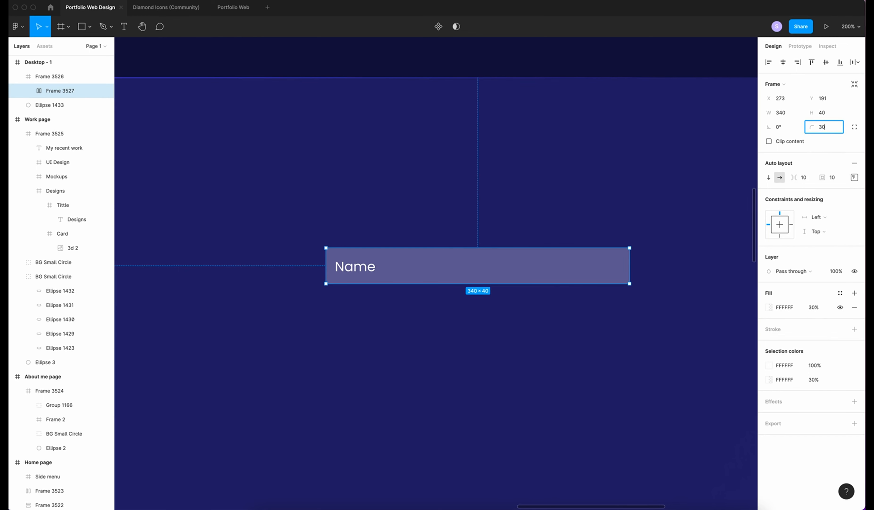
{"action": "type", "text": "0"}
{"action": "key", "text": "Return"}
{"action": "left_click", "coordinate": [854, 177]}
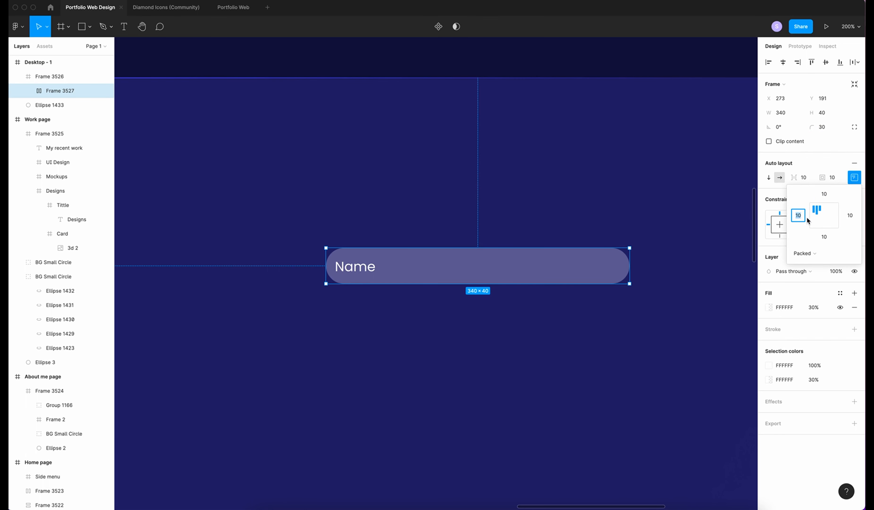
{"action": "type", "text": "2"}
{"action": "key", "text": "Return"}
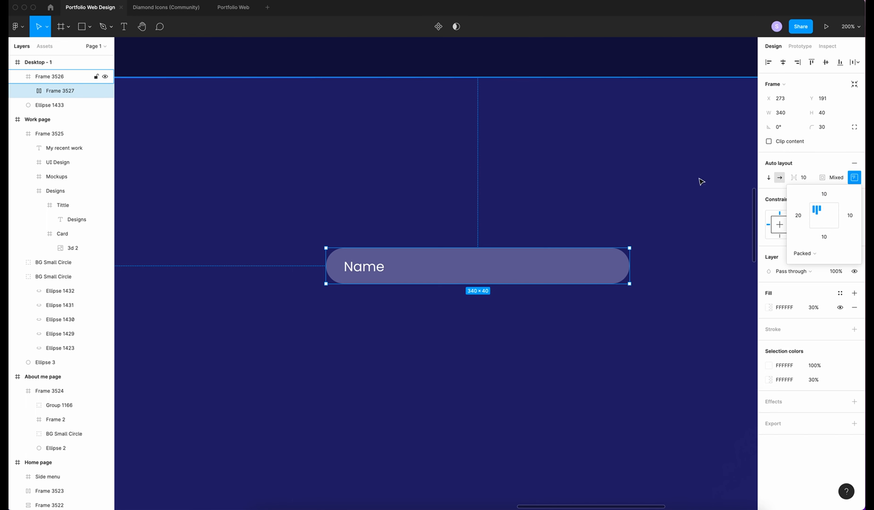
{"action": "left_click", "coordinate": [824, 127]}
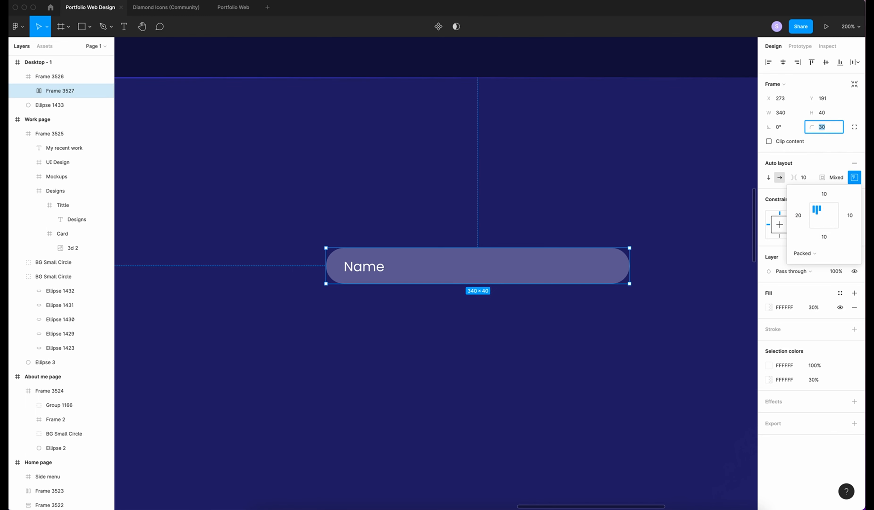
{"action": "type", "text": "10"}
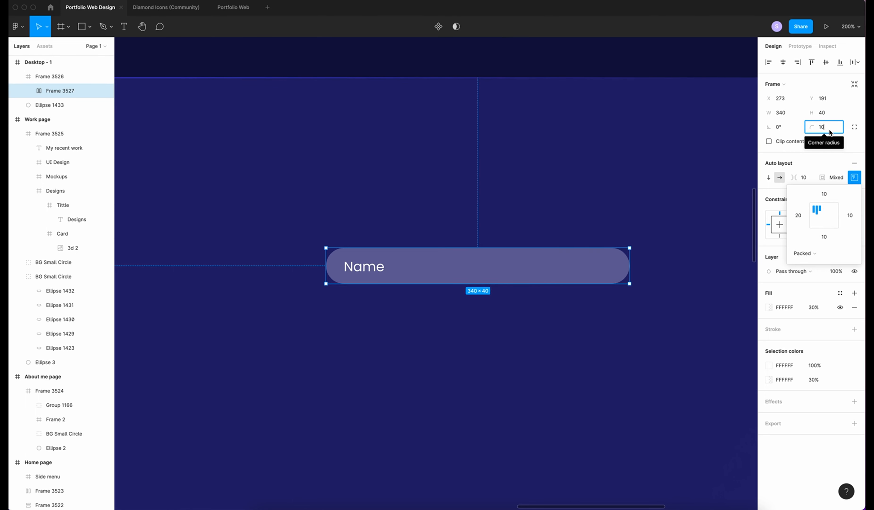
{"action": "left_click", "coordinate": [458, 266]}
{"action": "key", "text": "ctrl+v"}
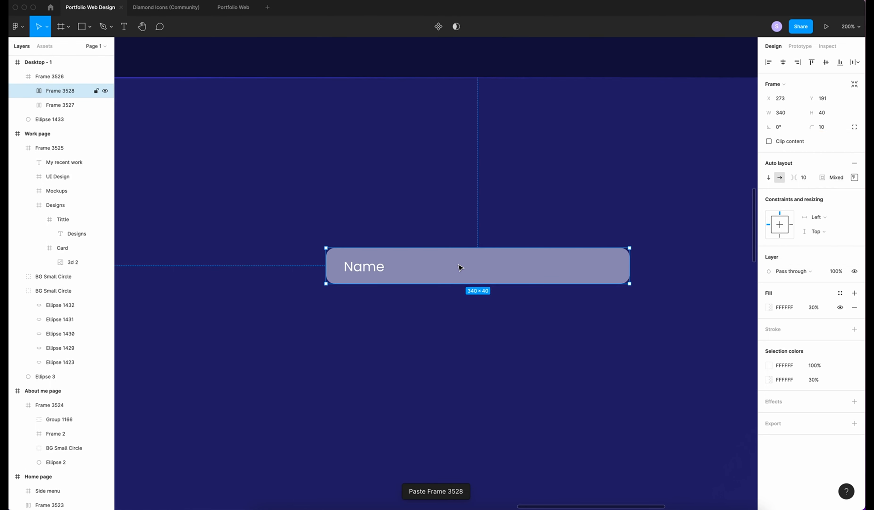
Paste another field and relabel the copies "Email Adress" and "Subject"
{"action": "key", "text": "ctrl+v"}
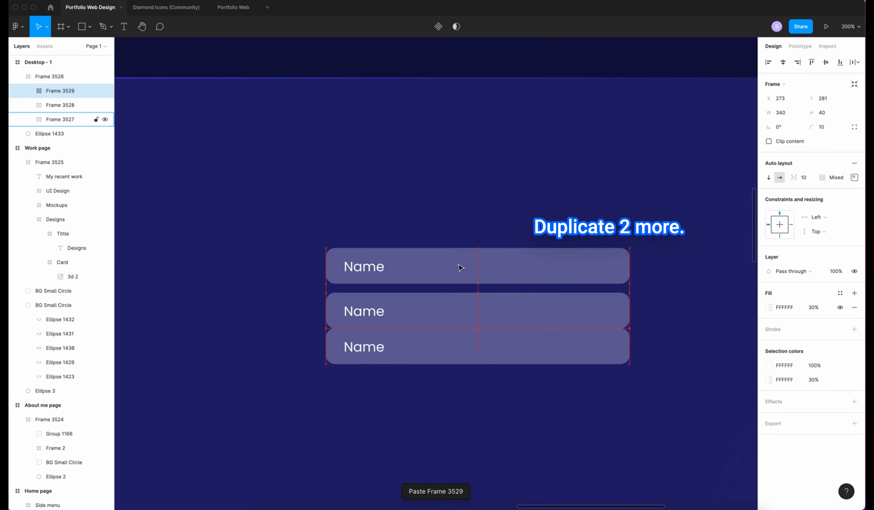
{"action": "double_click", "coordinate": [373, 316]}
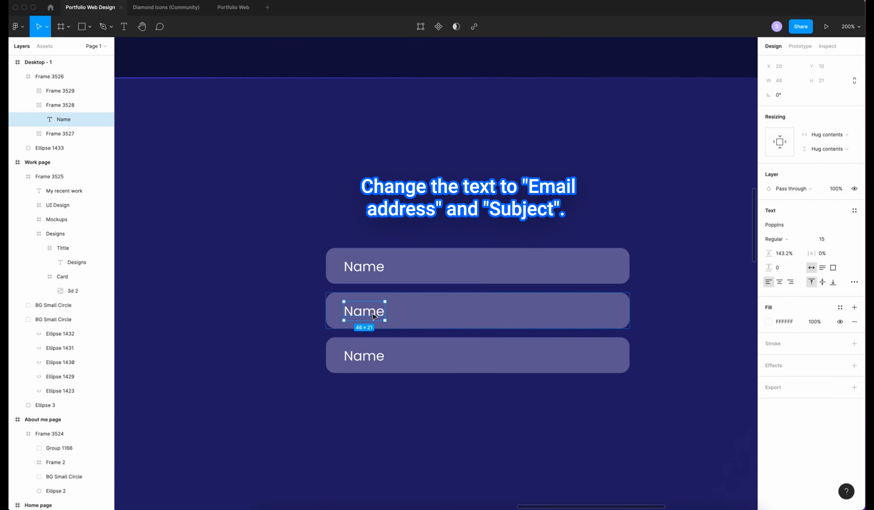
{"action": "double_click", "coordinate": [374, 316]}
{"action": "type", "text": "Email Adress"}
{"action": "double_click", "coordinate": [372, 356]}
{"action": "type", "text": "Su"}
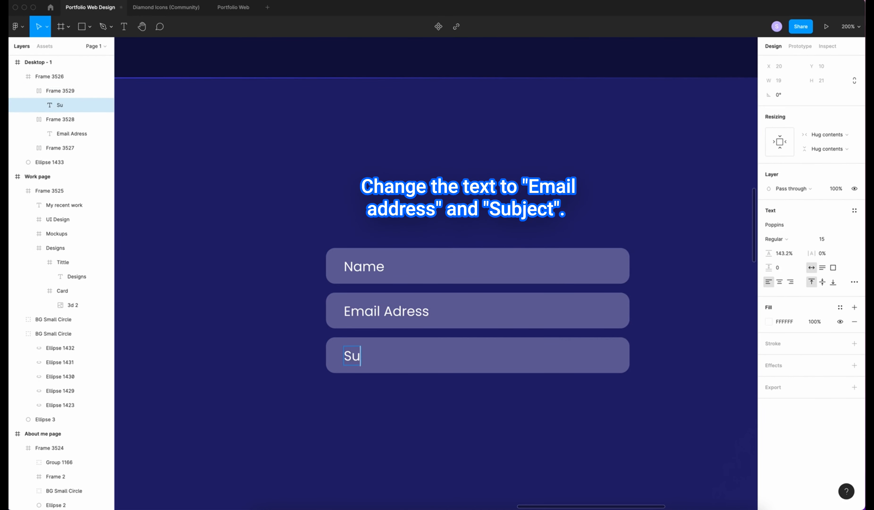
{"action": "type", "text": "bject"}
{"action": "key", "text": "Escape"}
{"action": "key", "text": "Escape"}
Add a fourth field labelled "Your message" and make it 200 tall
{"action": "scroll", "coordinate": [396, 443], "scroll_direction": "down", "scroll_amount": 3}
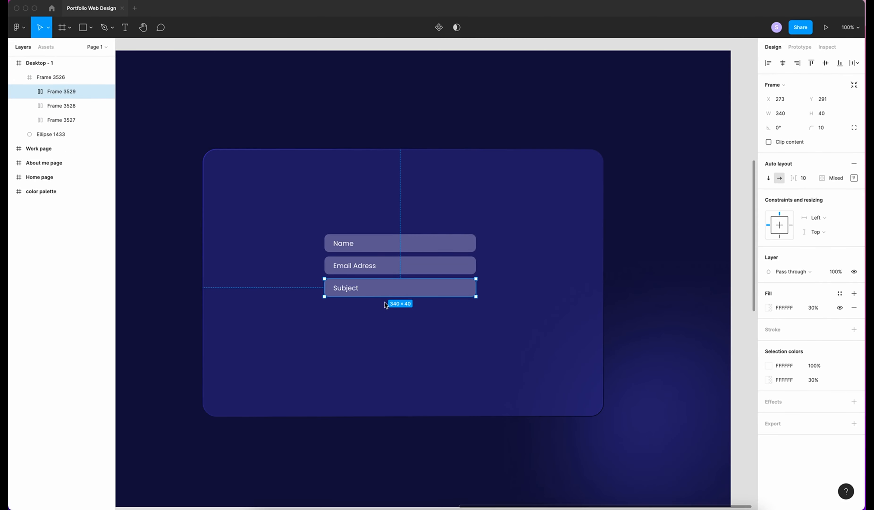
{"action": "key", "text": "super+v"}
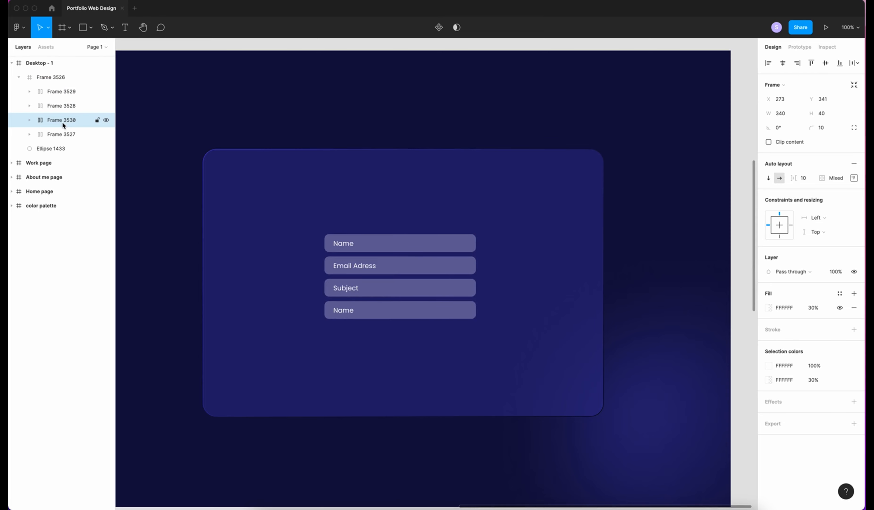
{"action": "double_click", "coordinate": [347, 314]}
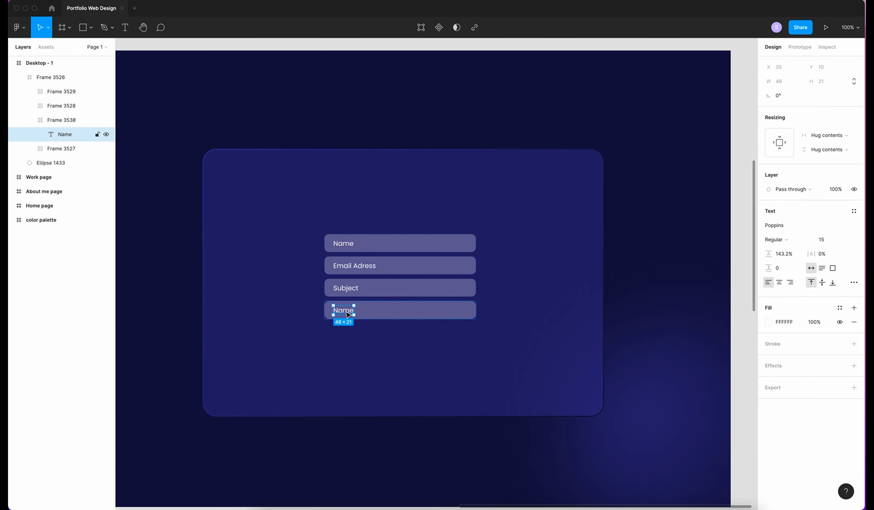
{"action": "double_click", "coordinate": [348, 314]}
{"action": "type", "text": "Your mes"}
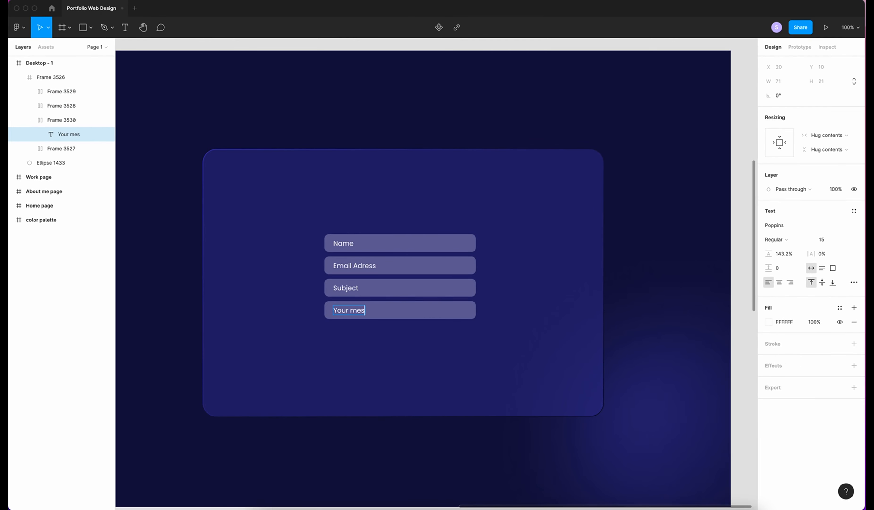
{"action": "type", "text": "sage"}
{"action": "key", "text": "Escape"}
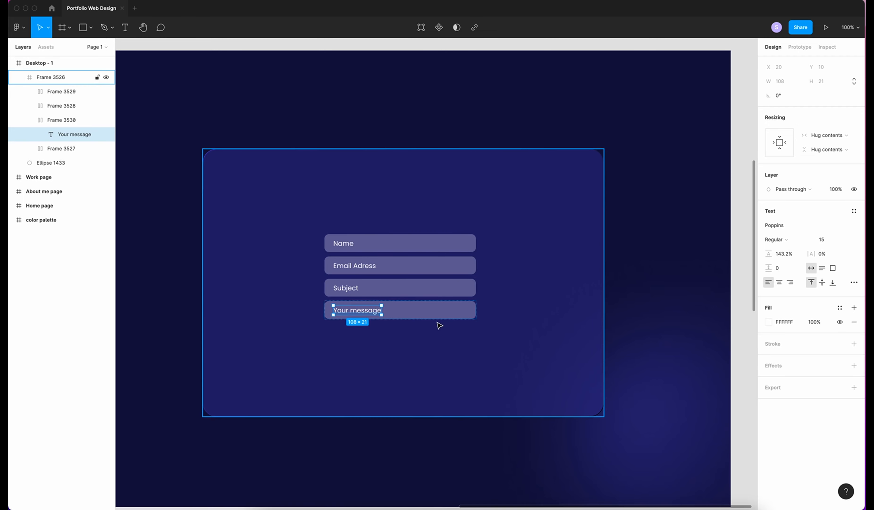
{"action": "key", "text": "Escape"}
{"action": "left_click", "coordinate": [815, 118]}
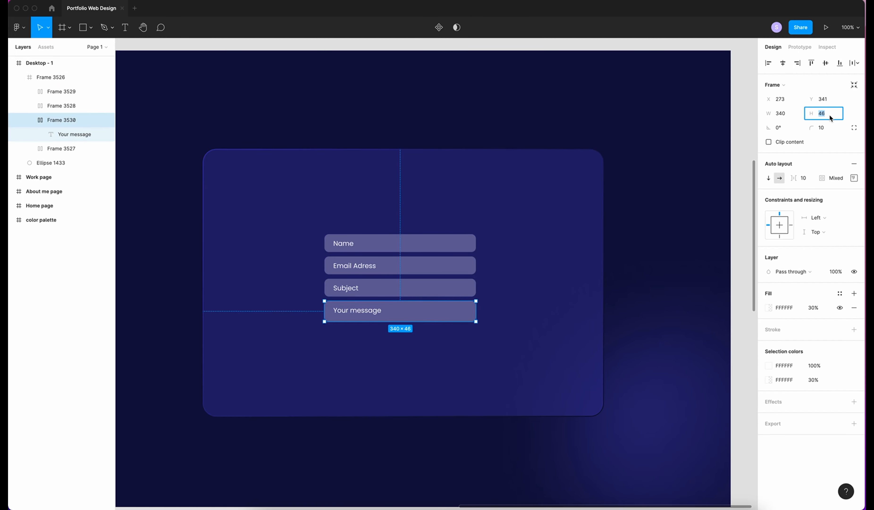
{"action": "type", "text": "200"}
{"action": "key", "text": "Return"}
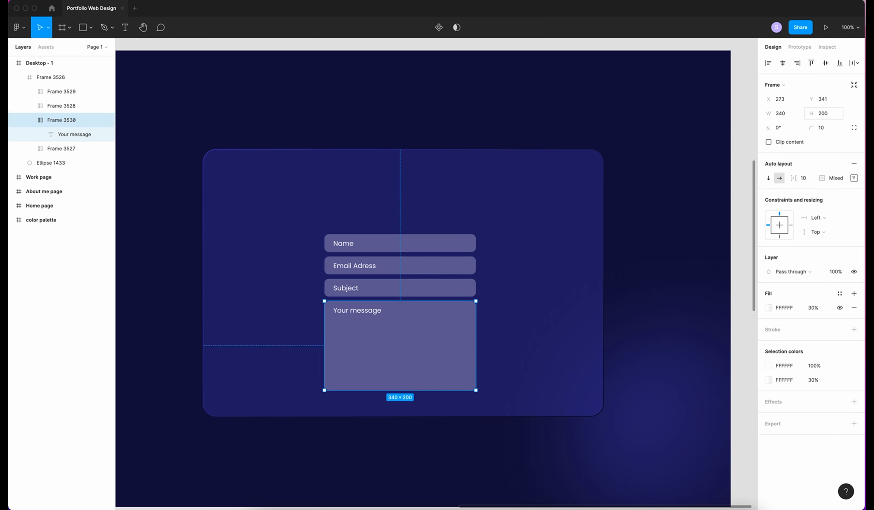
Duplicate the Subject field
{"action": "left_click", "coordinate": [378, 288]}
{"action": "key", "text": "super+c"}
{"action": "key", "text": "super+v"}
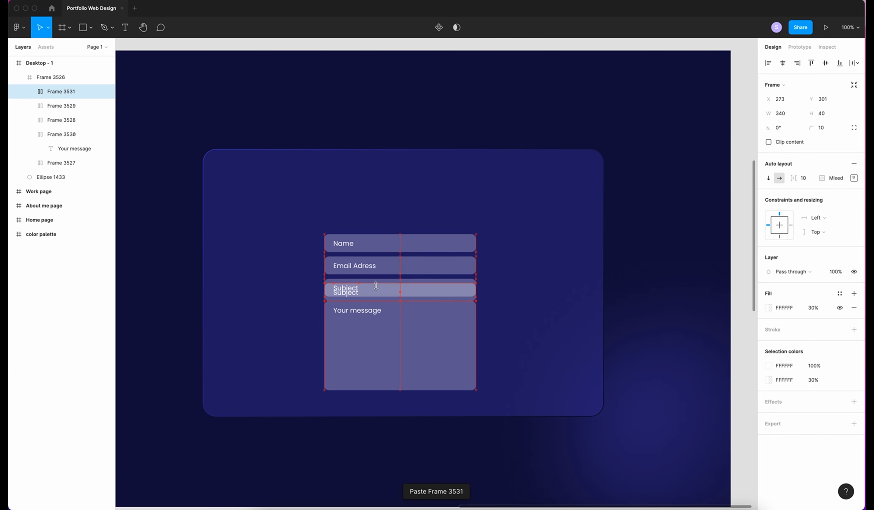
Move the copy below the message box, label it "Send message" and make it 160 wide
{"action": "key", "text": "shift+Down"}
{"action": "key", "text": "shift+Down"}
{"action": "key", "text": "shift+Down"}
{"action": "key", "text": "shift+Down"}
{"action": "key", "text": "shift+Down"}
{"action": "key", "text": "shift+Down"}
{"action": "key", "text": "shift+Down"}
{"action": "key", "text": "shift+Down"}
{"action": "key", "text": "shift+Down"}
{"action": "key", "text": "shift+Down"}
{"action": "key", "text": "shift+Down"}
{"action": "key", "text": "shift+Down"}
{"action": "key", "text": "shift+Down"}
{"action": "key", "text": "shift+Down"}
{"action": "key", "text": "shift+Down"}
{"action": "key", "text": "shift+Down"}
{"action": "key", "text": "shift+Down"}
{"action": "key", "text": "shift+Down"}
{"action": "key", "text": "shift+Down"}
{"action": "key", "text": "shift+Down"}
{"action": "key", "text": "shift+Down"}
{"action": "key", "text": "shift+Down"}
{"action": "key", "text": "shift+Down"}
{"action": "key", "text": "shift+Down"}
{"action": "key", "text": "shift+Down"}
{"action": "key", "text": "shift+Down"}
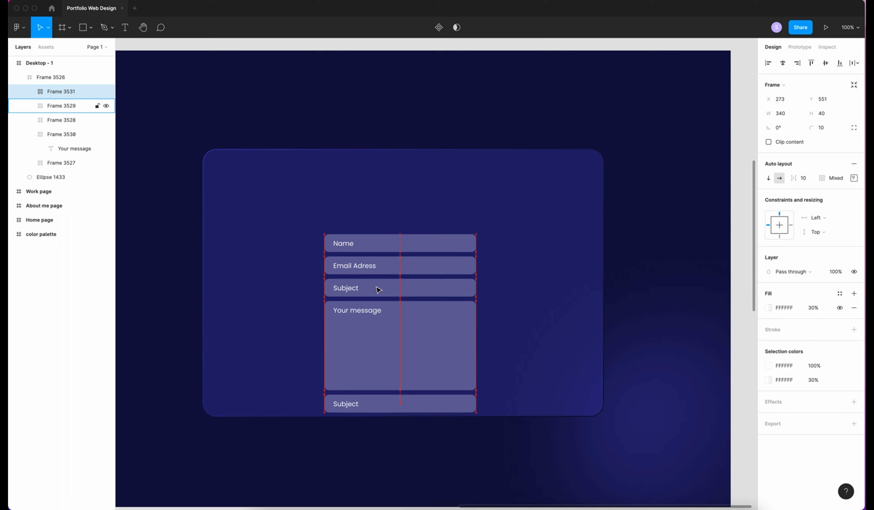
{"action": "double_click", "coordinate": [347, 403]}
{"action": "type", "text": "Send me"}
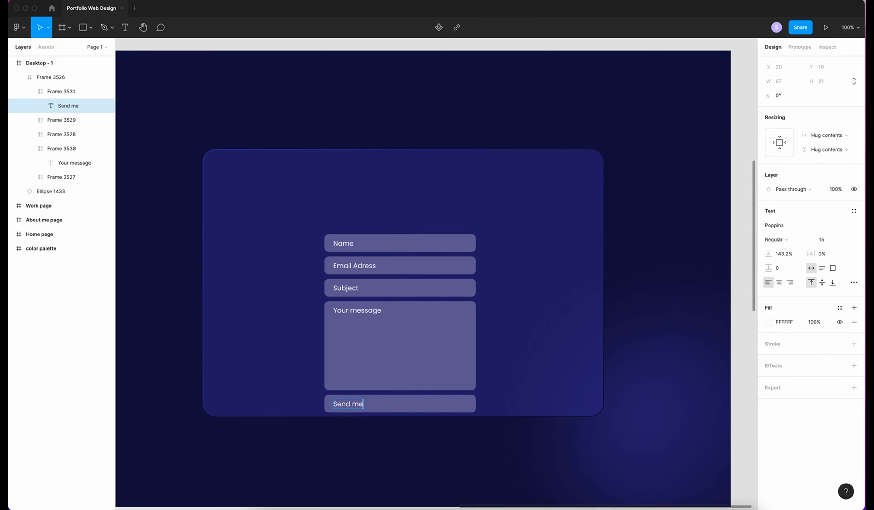
{"action": "type", "text": "ssage"}
{"action": "left_click", "coordinate": [470, 403]}
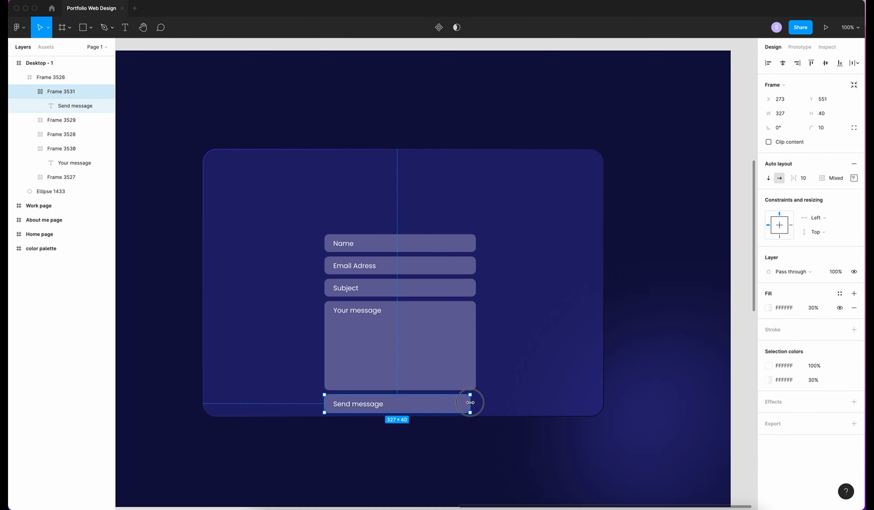
{"action": "left_click", "coordinate": [780, 113]}
{"action": "type", "text": "160"}
{"action": "key", "text": "Return"}
Centre the button's text and set its left padding to 10
{"action": "left_click", "coordinate": [853, 177]}
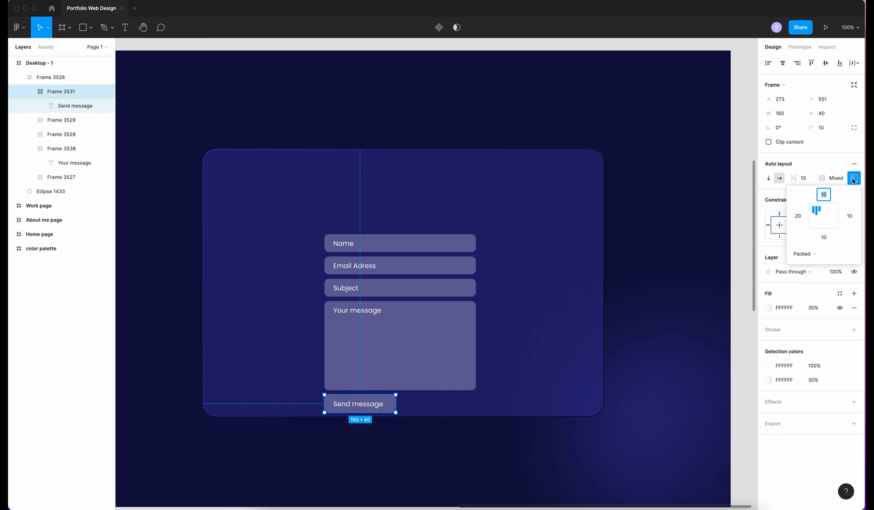
{"action": "left_click", "coordinate": [823, 220]}
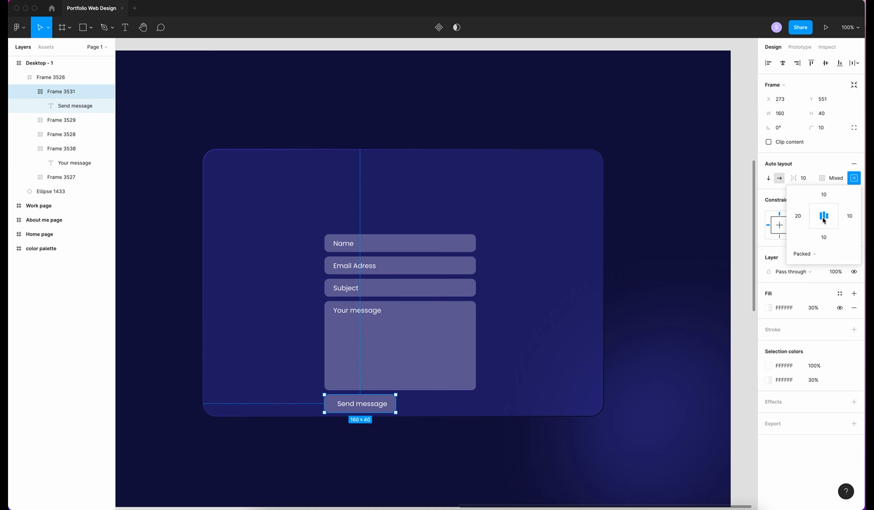
{"action": "left_click", "coordinate": [798, 216]}
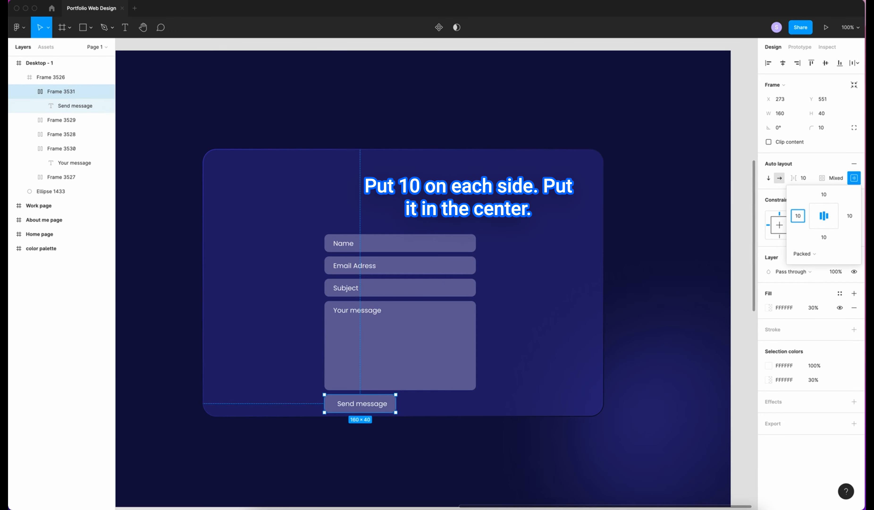
{"action": "key", "text": "Return"}
{"action": "left_click", "coordinate": [403, 417]}
{"action": "key", "text": "super+minus"}
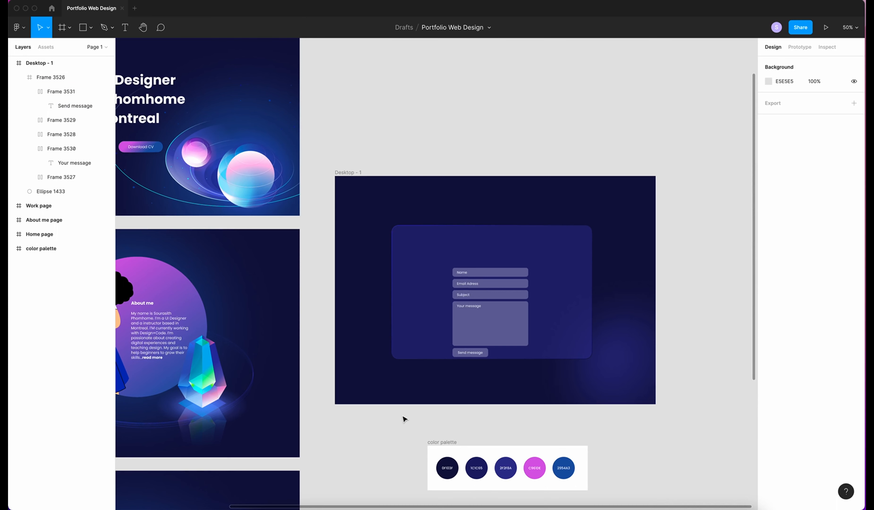
Change the button's fill to a C961DE-to-2954A3 linear gradient at 100% opacity
{"action": "scroll", "coordinate": [403, 417], "scroll_direction": "left", "scroll_amount": 10}
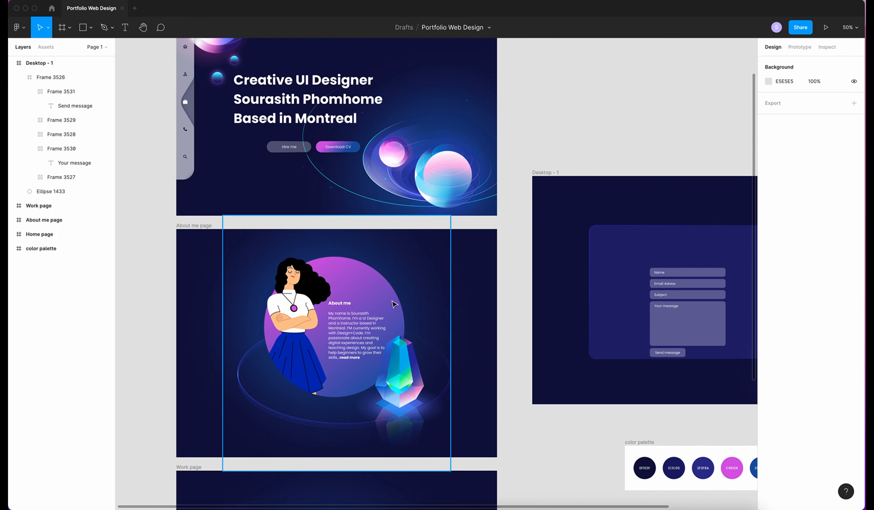
{"action": "scroll", "coordinate": [499, 420], "scroll_direction": "right", "scroll_amount": 6}
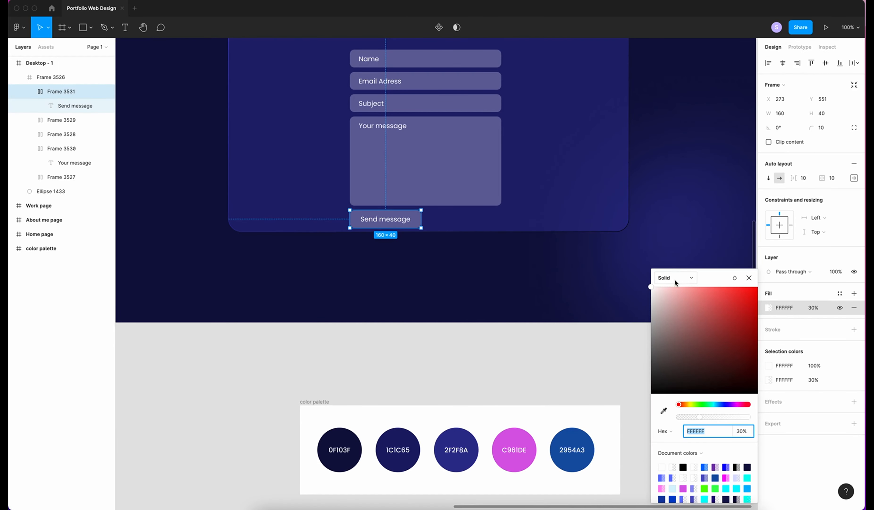
{"action": "left_click", "coordinate": [666, 277]}
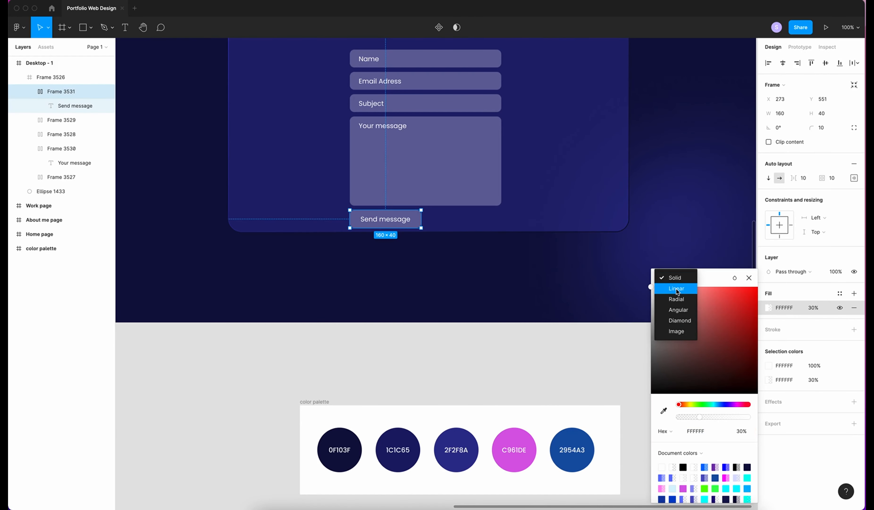
{"action": "left_click", "coordinate": [677, 289]}
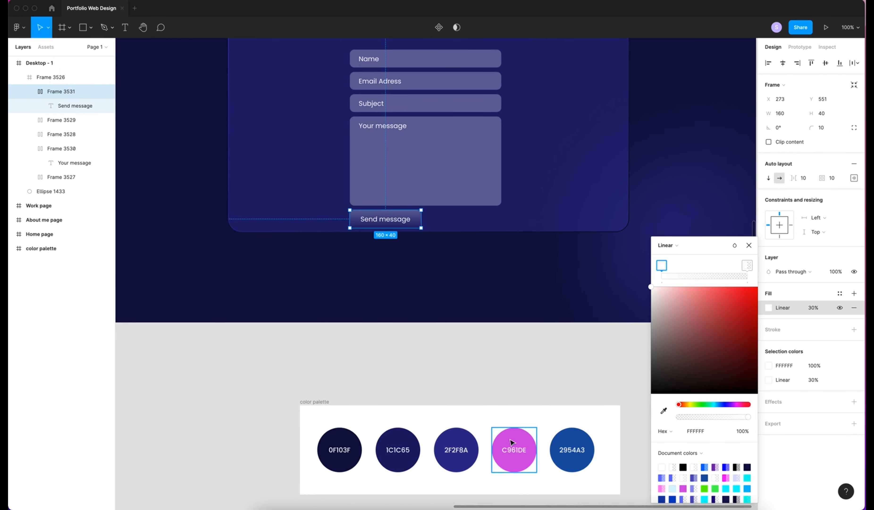
{"action": "key", "text": "Escape"}
{"action": "key", "text": "Escape"}
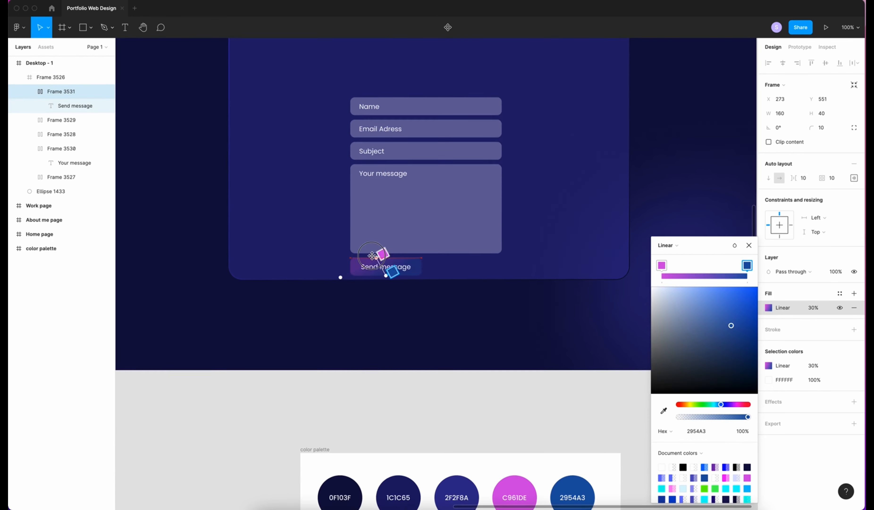
{"action": "scroll", "coordinate": [393, 179], "scroll_direction": "up", "scroll_amount": 5}
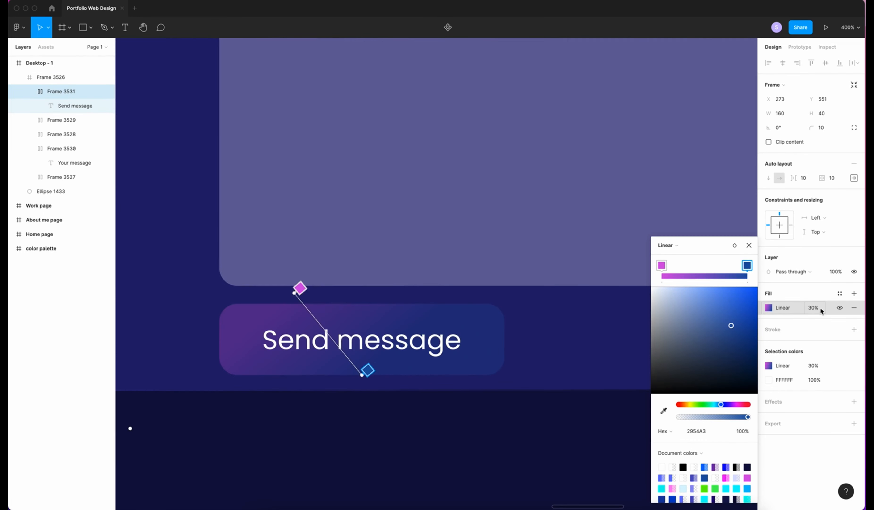
{"action": "left_click", "coordinate": [820, 309]}
{"action": "type", "text": "100"}
{"action": "key", "text": "Return"}
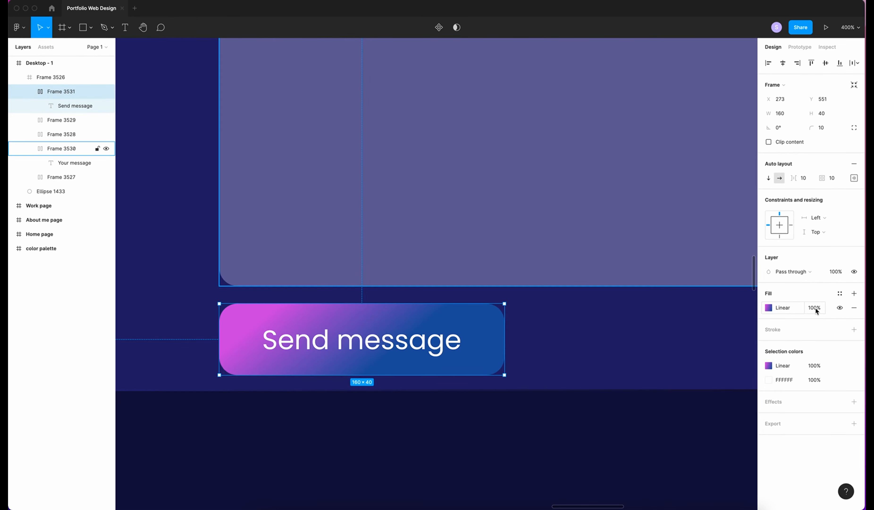
{"action": "left_click", "coordinate": [584, 439]}
{"action": "scroll", "coordinate": [585, 440], "scroll_direction": "up", "scroll_amount": 2}
{"action": "scroll", "coordinate": [585, 440], "scroll_direction": "left", "scroll_amount": 3}
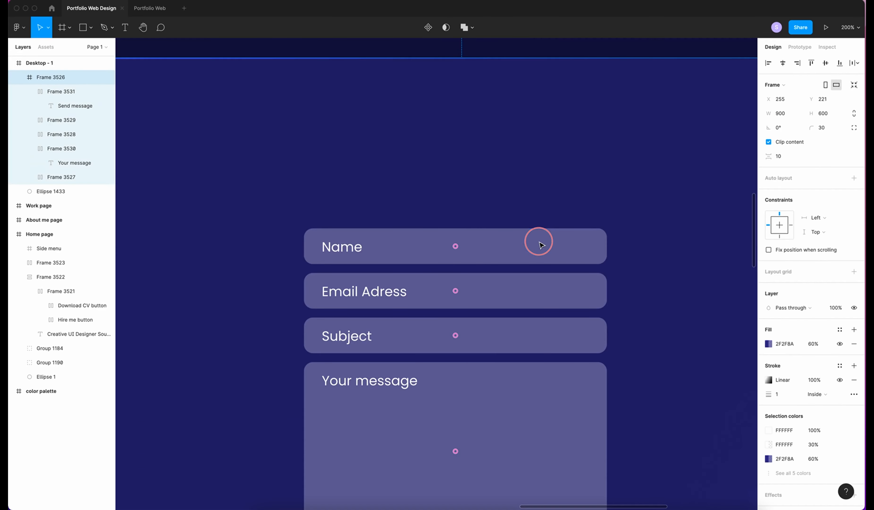
Select the four form fields and Send message button, then add a drop shadow with Y 10, blur 20
{"action": "left_click", "coordinate": [536, 240]}
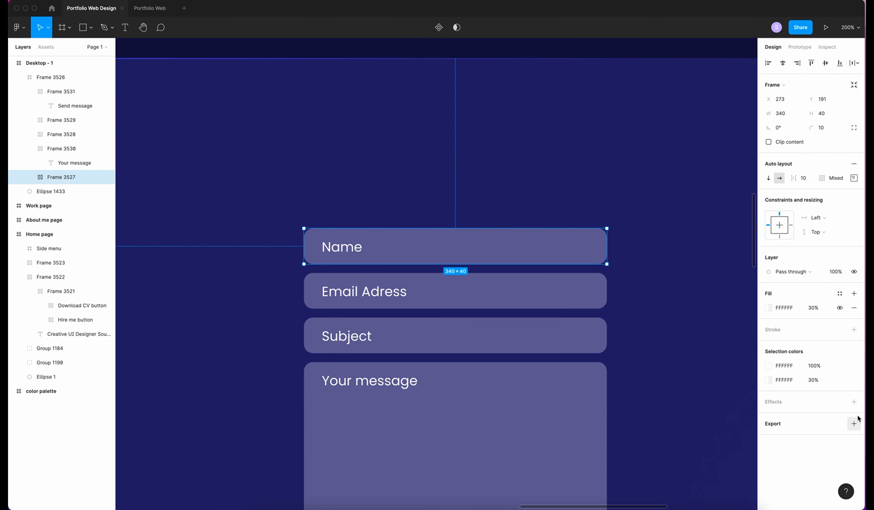
{"action": "left_click", "coordinate": [546, 291], "text": "shift"}
{"action": "left_click", "coordinate": [546, 340], "text": "shift"}
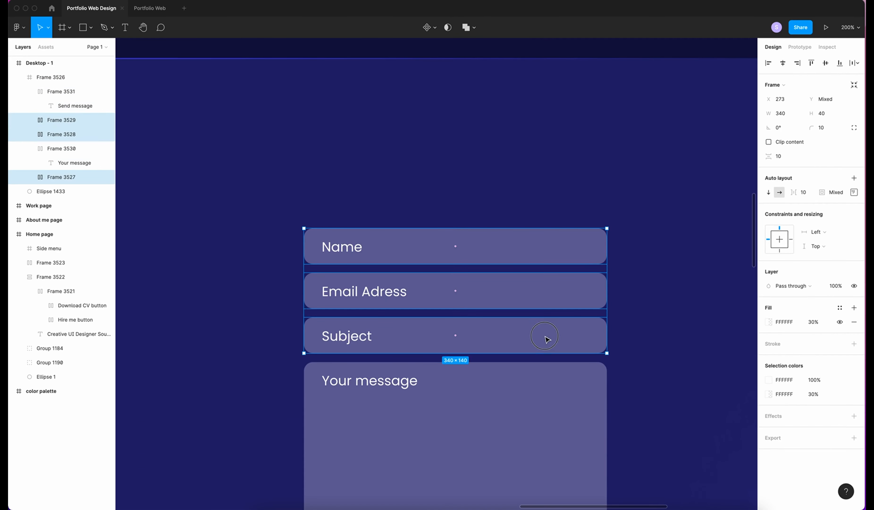
{"action": "left_click", "coordinate": [583, 409], "text": "shift"}
{"action": "scroll", "coordinate": [620, 420], "scroll_direction": "down", "scroll_amount": 3}
{"action": "left_click", "coordinate": [434, 464], "text": "shift"}
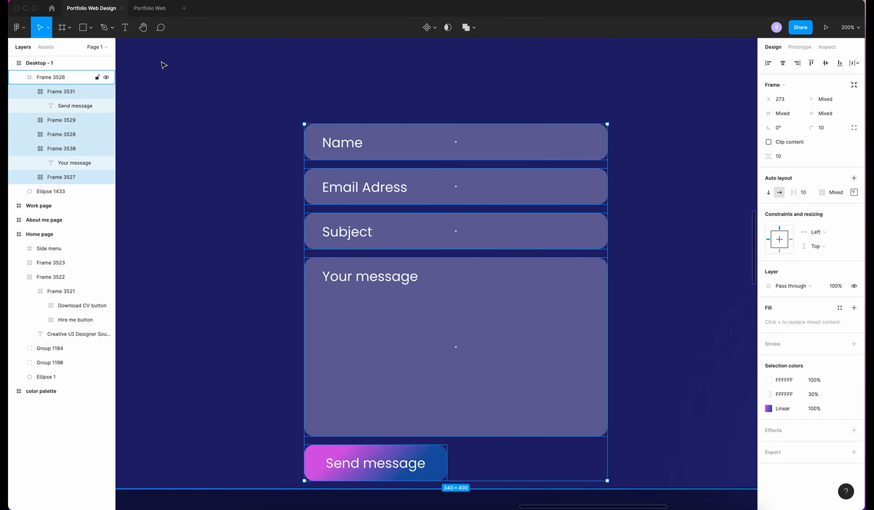
{"action": "left_click", "coordinate": [780, 431]}
{"action": "left_click", "coordinate": [768, 445]}
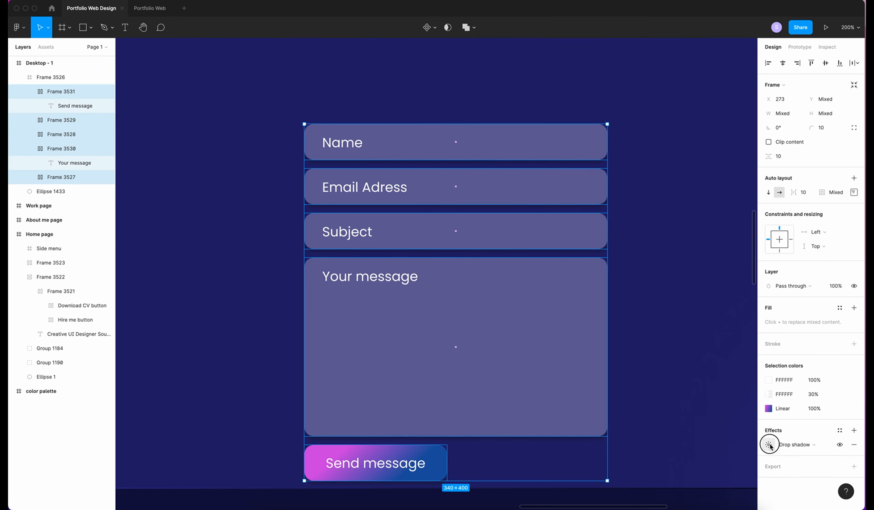
{"action": "left_click", "coordinate": [680, 457]}
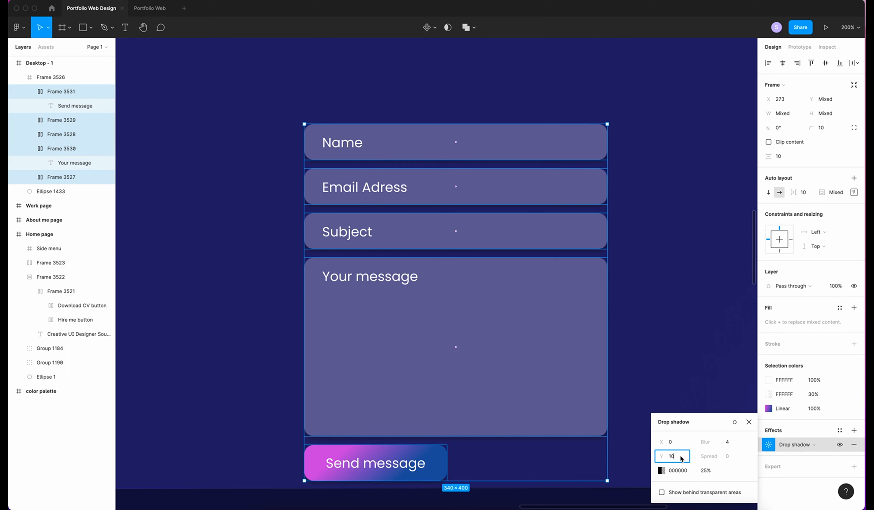
{"action": "key", "text": "Tab"}
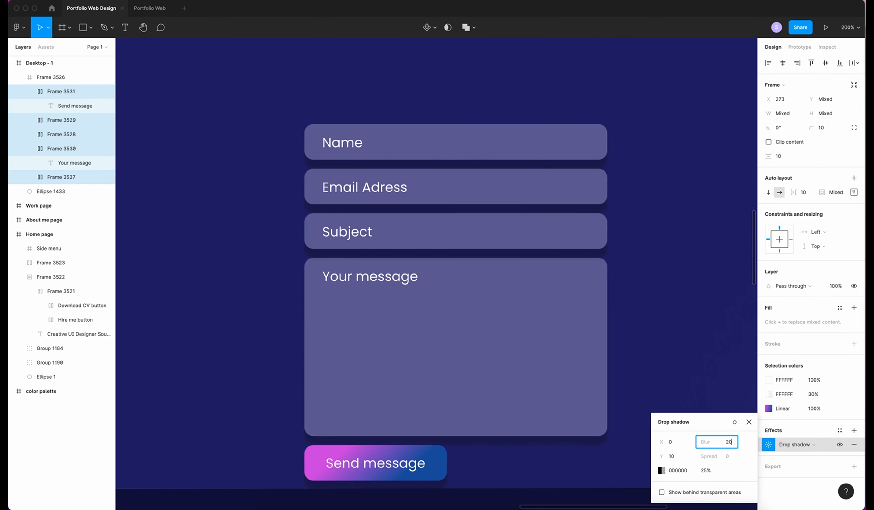
{"action": "key", "text": "Return"}
Colour the shadow a dark navy sampled from the background blue at 15% opacity
{"action": "left_click", "coordinate": [661, 470]}
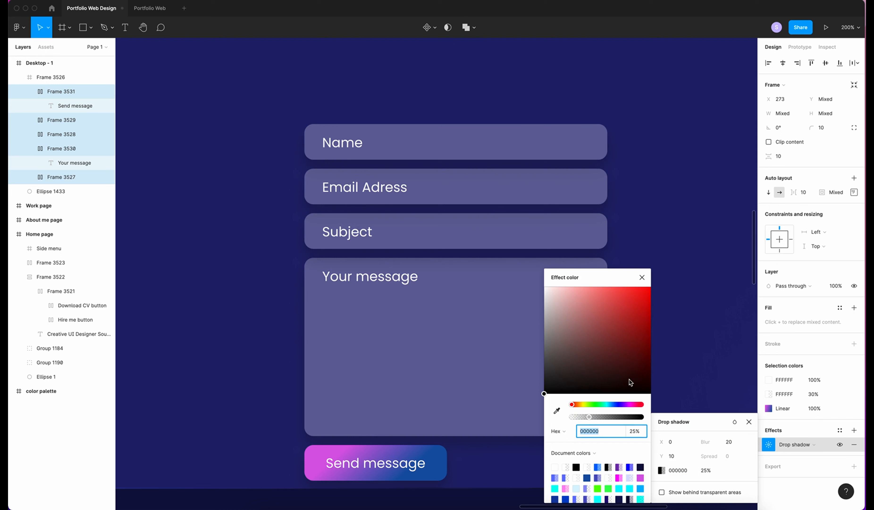
{"action": "key", "text": "i"}
{"action": "left_click", "coordinate": [668, 377]}
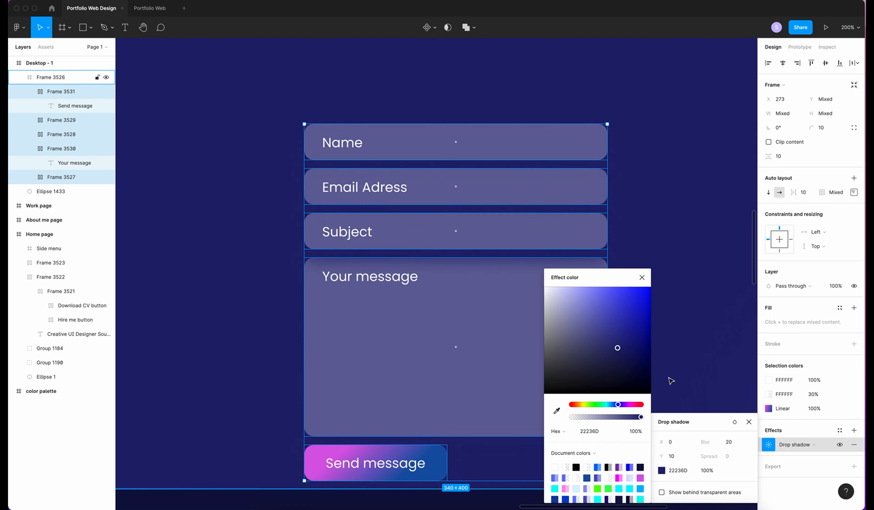
{"action": "left_click_drag", "start_coordinate": [616, 345], "coordinate": [617, 372]}
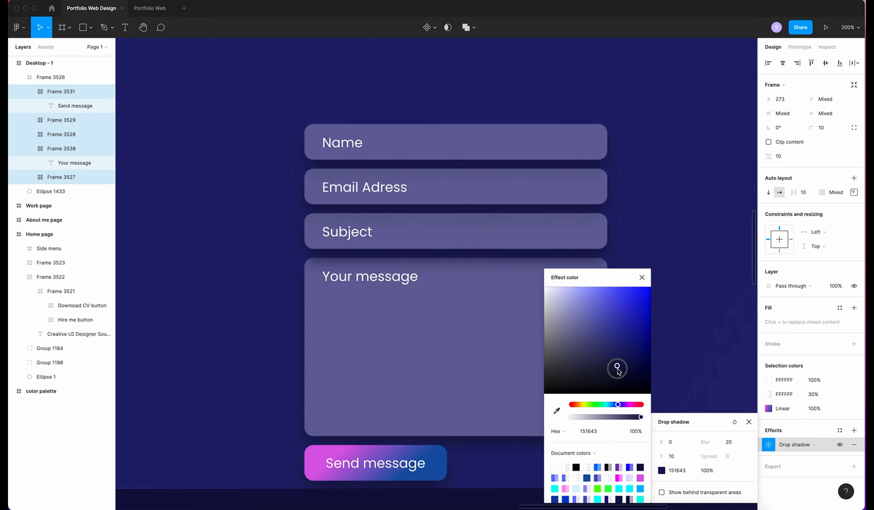
{"action": "left_click", "coordinate": [710, 470]}
{"action": "type", "text": "15"}
{"action": "key", "text": "Return"}
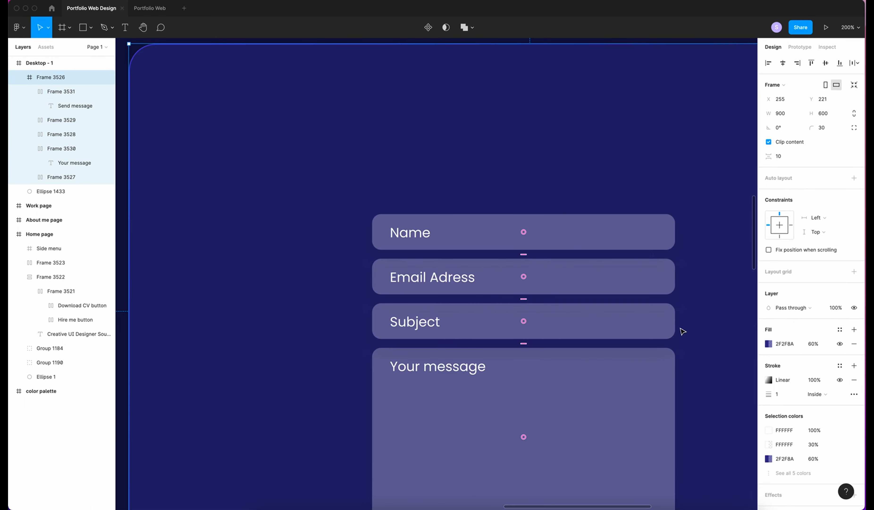
Reselect all fields and the Send message button and darken the shadow colour further
{"action": "scroll", "coordinate": [682, 331], "scroll_direction": "down", "scroll_amount": 3}
{"action": "scroll", "coordinate": [682, 330], "scroll_direction": "right", "scroll_amount": 3}
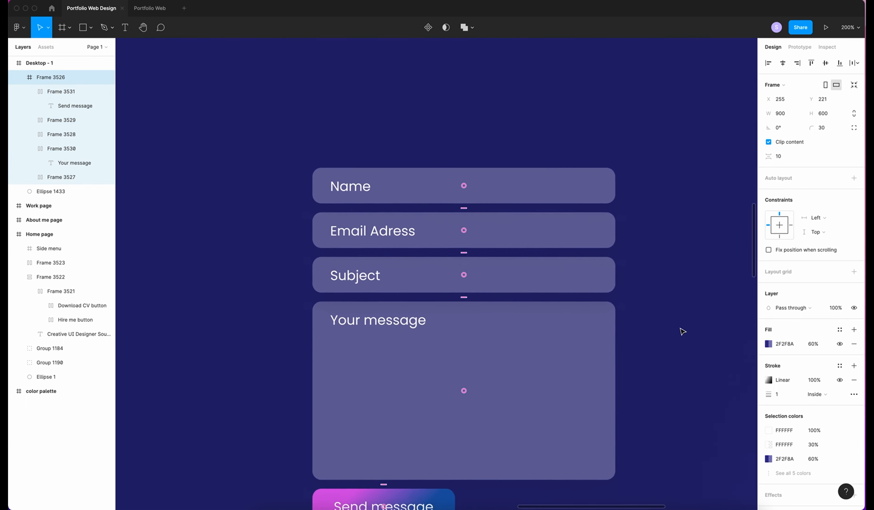
{"action": "double_click", "coordinate": [563, 141]}
{"action": "left_click", "coordinate": [570, 178], "text": "shift"}
{"action": "left_click", "coordinate": [572, 217], "text": "shift"}
{"action": "left_click", "coordinate": [565, 272], "text": "shift"}
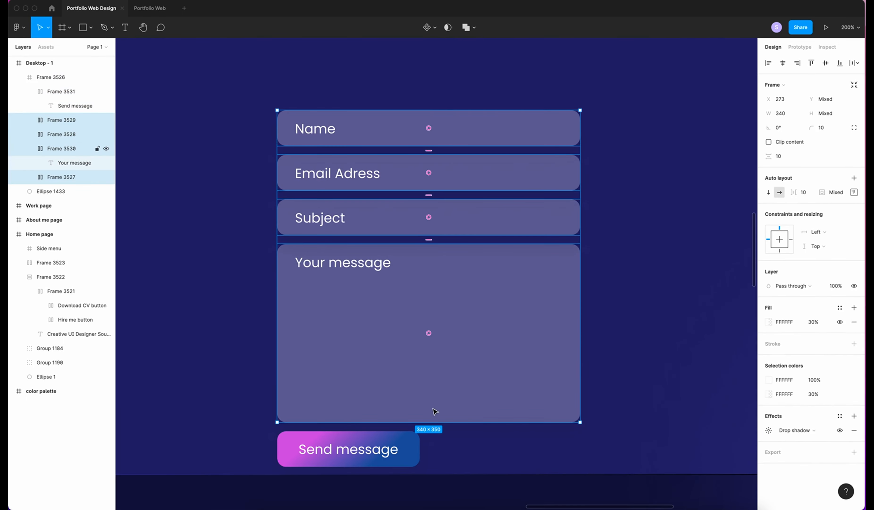
{"action": "left_click", "coordinate": [414, 442], "text": "shift"}
{"action": "left_click", "coordinate": [413, 442], "text": "shift"}
{"action": "left_click", "coordinate": [768, 444]}
{"action": "left_click", "coordinate": [661, 470]}
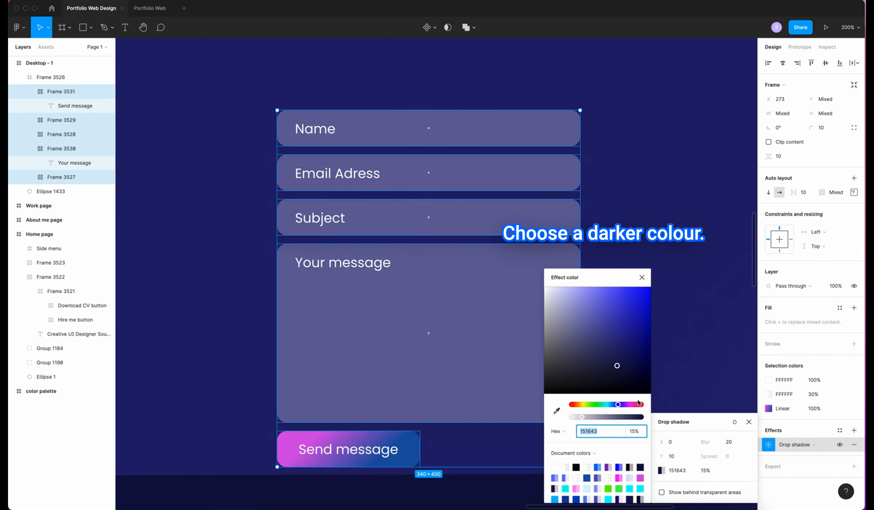
{"action": "left_click_drag", "start_coordinate": [616, 366], "coordinate": [617, 405]}
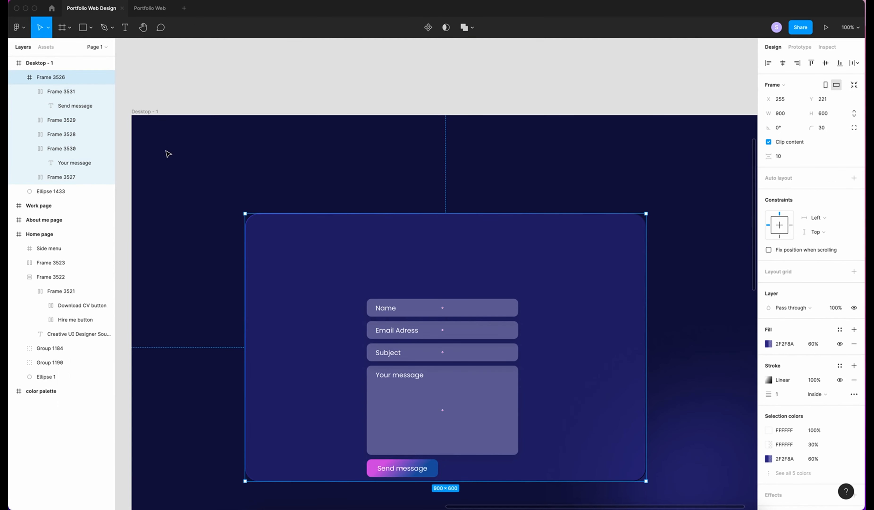
Add a "Send me a message" heading above the fields in Bold, size 24, on one line
{"action": "key", "text": "t"}
{"action": "left_click_drag", "start_coordinate": [368, 273], "coordinate": [431, 292]}
{"action": "type", "text": "Send"}
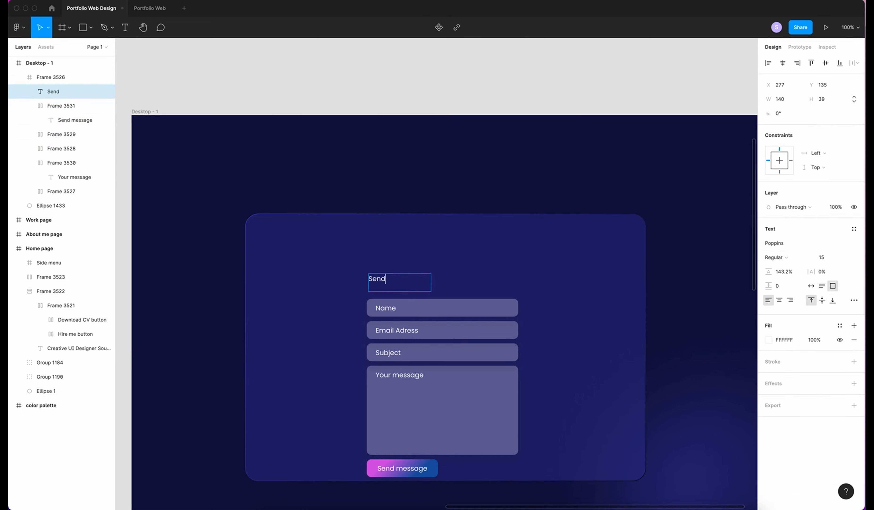
{"action": "type", "text": " me a message"}
{"action": "left_click", "coordinate": [811, 285]}
{"action": "key", "text": "super+a"}
{"action": "left_click", "coordinate": [828, 258]}
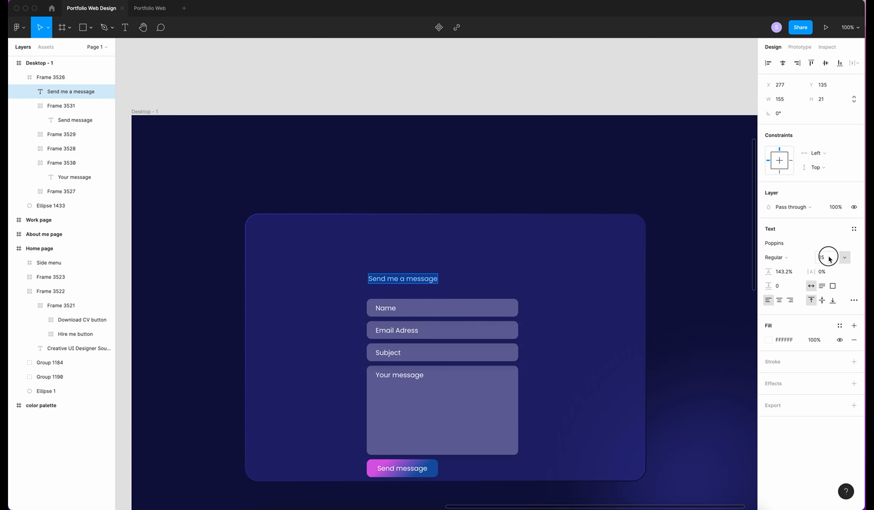
{"action": "key", "text": "Return"}
{"action": "left_click", "coordinate": [775, 257]}
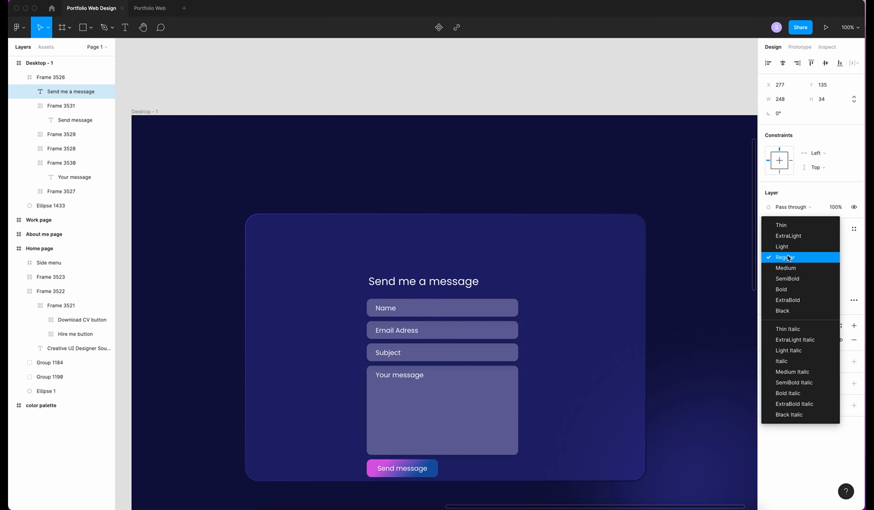
{"action": "left_click", "coordinate": [788, 289]}
Stack the heading and form fields in an auto layout with 20 spacing, centred in the card
{"action": "key", "text": "super+a"}
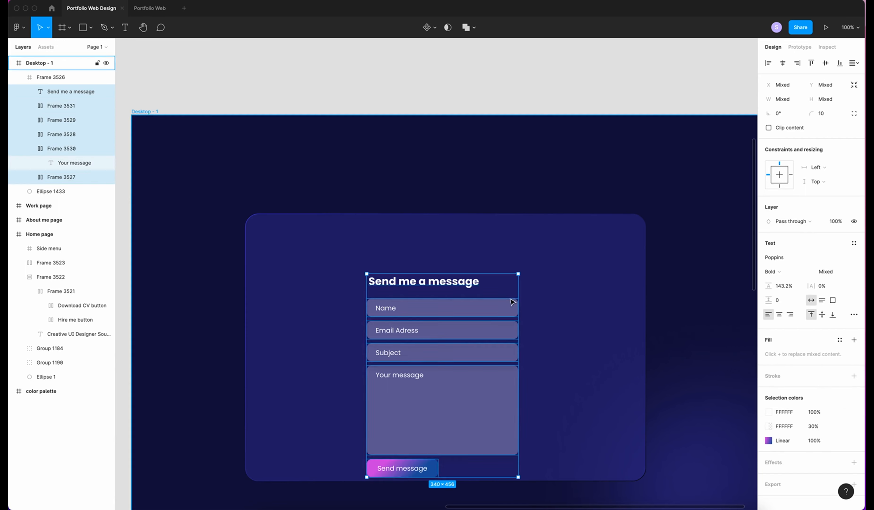
{"action": "key", "text": "shift+a"}
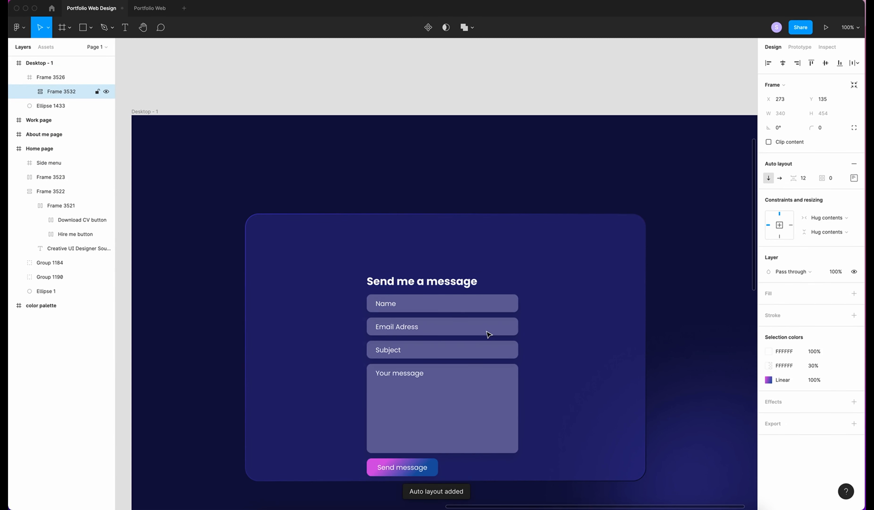
{"action": "left_click", "coordinate": [809, 178]}
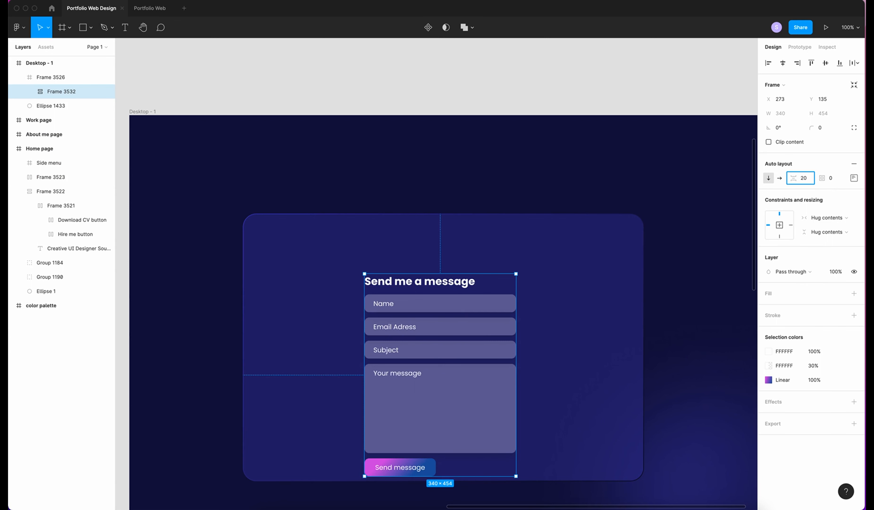
{"action": "type", "text": "20"}
{"action": "key", "text": "Return"}
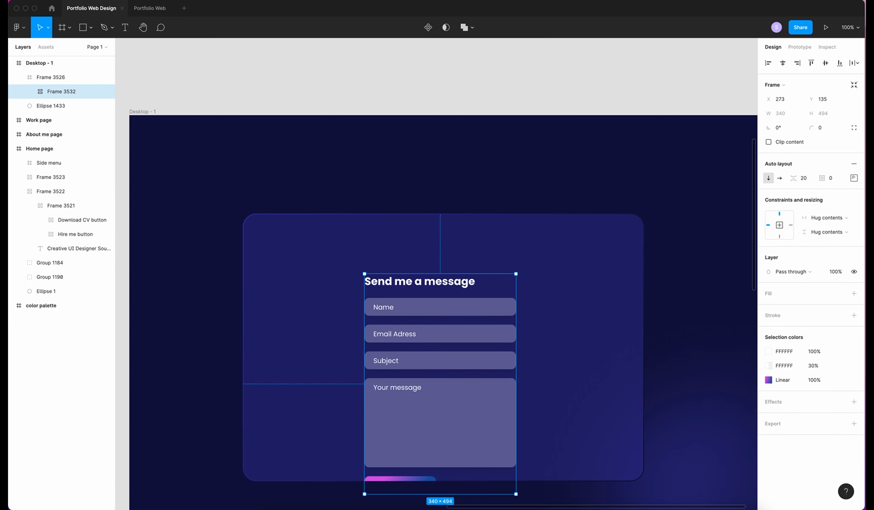
{"action": "left_click", "coordinate": [784, 63]}
{"action": "left_click", "coordinate": [825, 63]}
{"action": "left_click", "coordinate": [591, 384]}
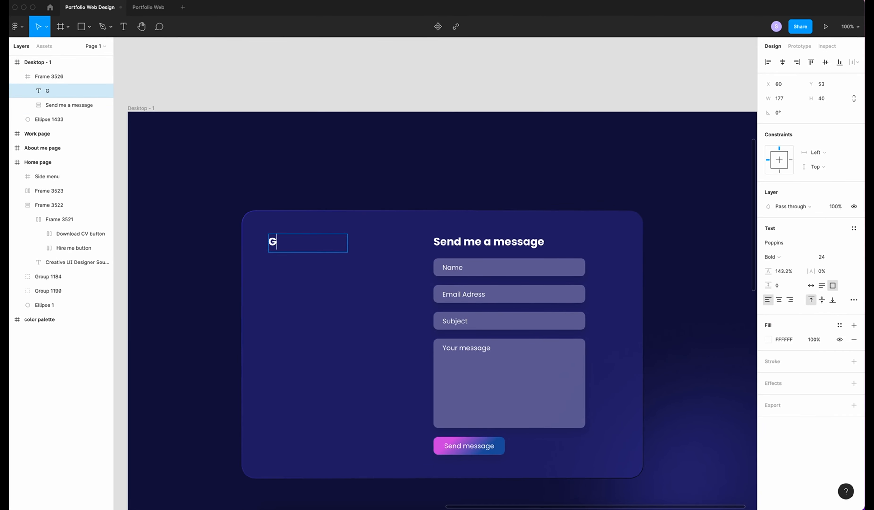
Finish the "Get in touch" heading and set its box to auto width
{"action": "type", "text": "et in touch"}
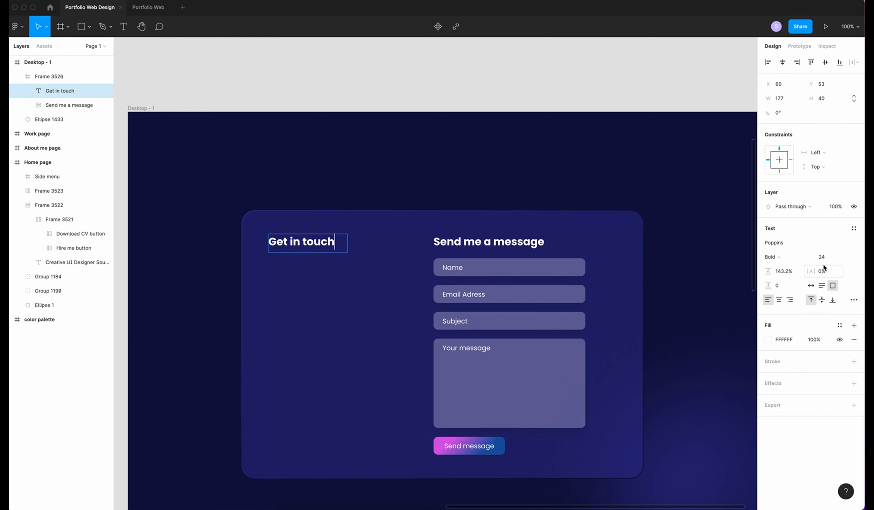
{"action": "left_click", "coordinate": [811, 287]}
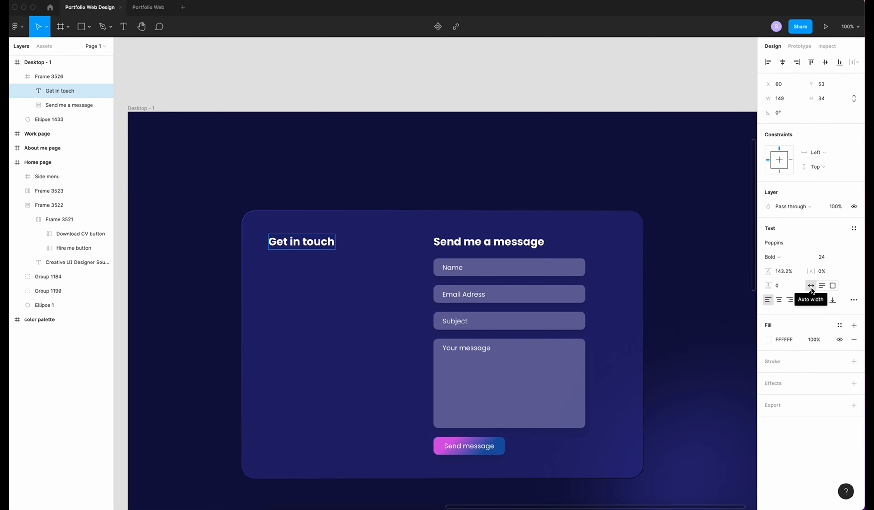
{"action": "left_click", "coordinate": [242, 285]}
Add the intro paragraph below it in Regular 17 with auto height
{"action": "key", "text": "t"}
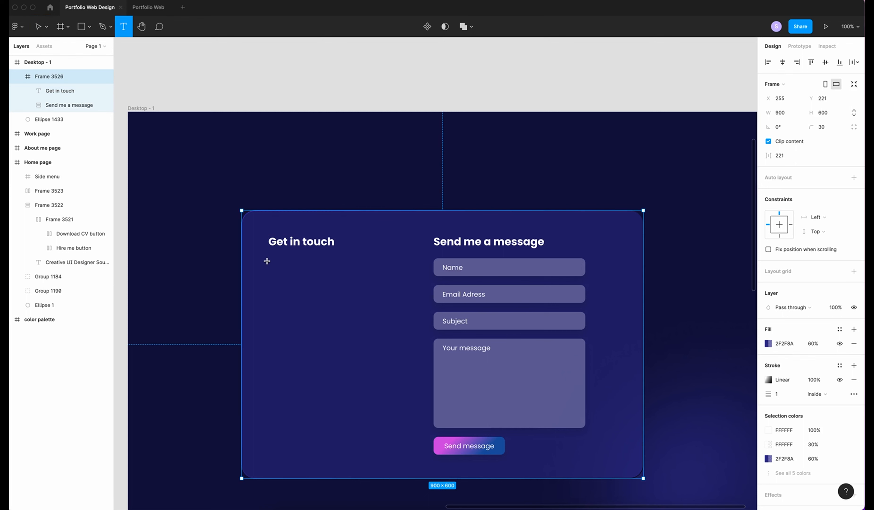
{"action": "left_click_drag", "start_coordinate": [267, 257], "coordinate": [380, 311]}
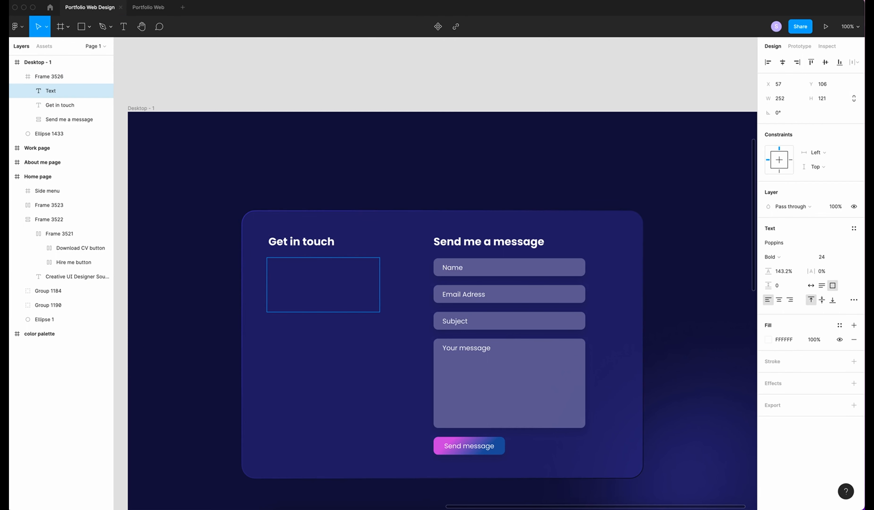
{"action": "left_click", "coordinate": [829, 257]}
{"action": "type", "text": "17"}
{"action": "left_click", "coordinate": [772, 258]}
{"action": "left_click", "coordinate": [776, 227]}
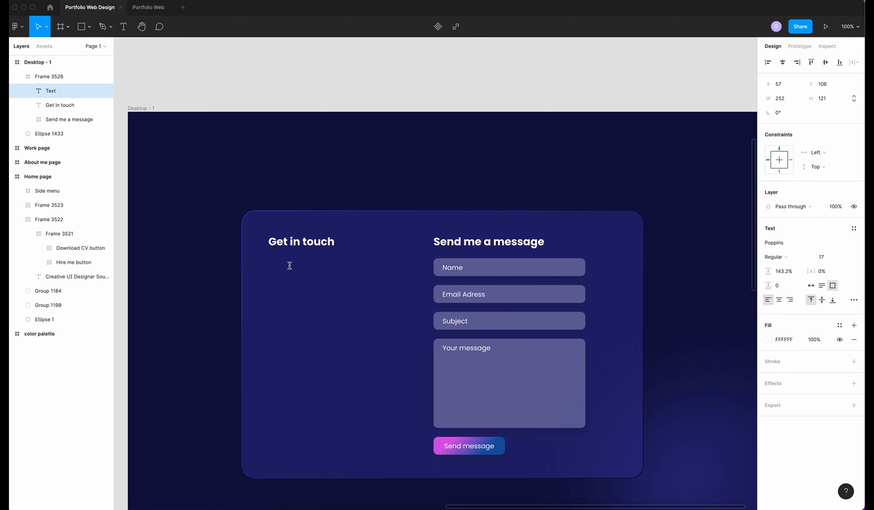
{"action": "type", "text": "I’m very approachable and would love to speak to you. Feel free to call, send me an email . Follow me in social media or simply complete the enquiry form."}
{"action": "left_click", "coordinate": [822, 284]}
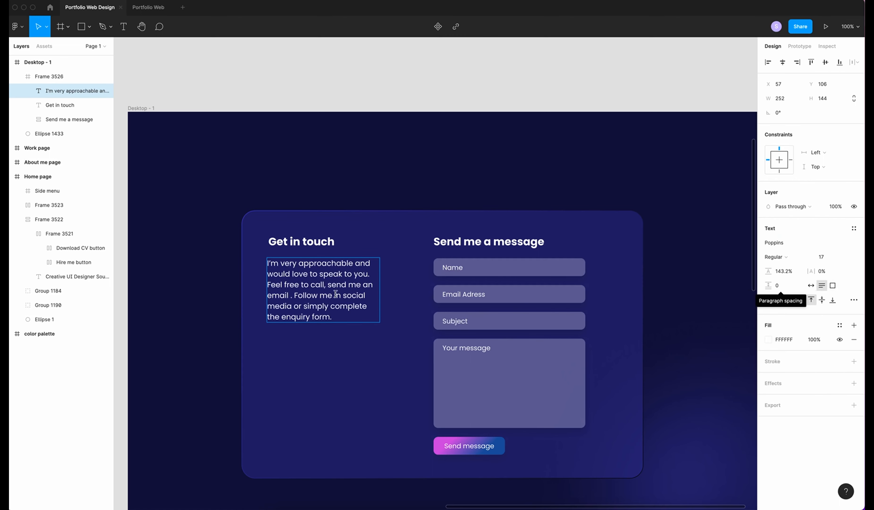
{"action": "left_click", "coordinate": [309, 355]}
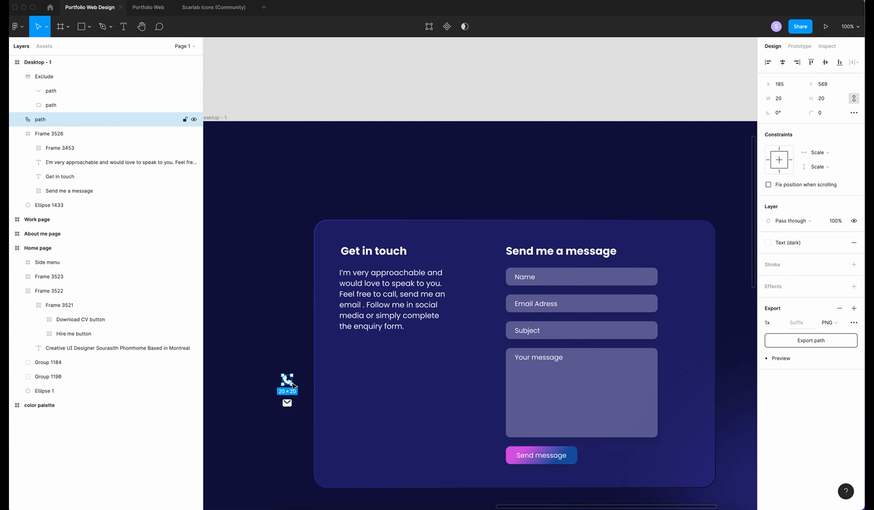
Put the phone icon in an auto-layout circle with corner radius 30 and a 30% white fill
{"action": "key", "text": "shift+a"}
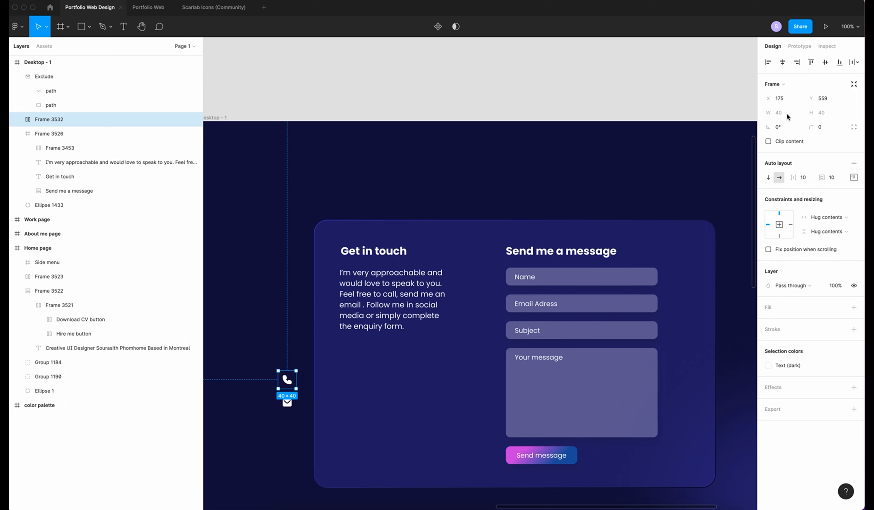
{"action": "left_click", "coordinate": [825, 128]}
{"action": "type", "text": "30"}
{"action": "key", "text": "Return"}
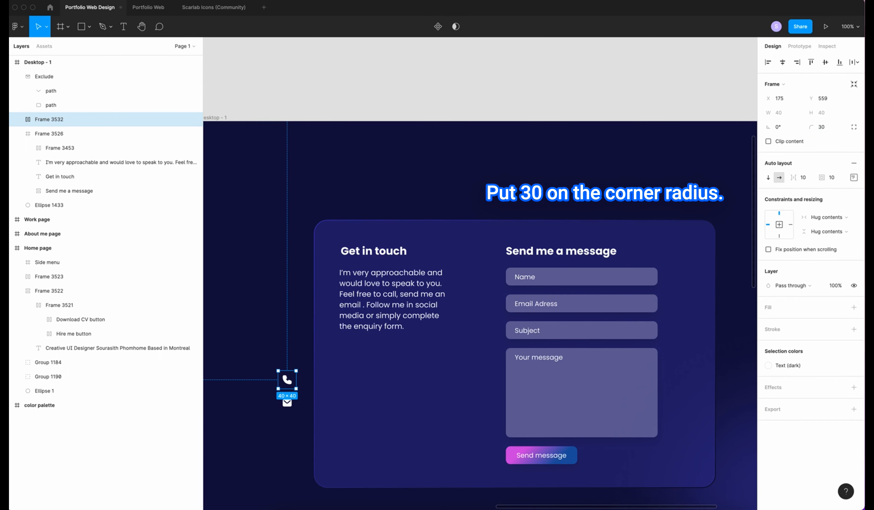
{"action": "left_click", "coordinate": [853, 308]}
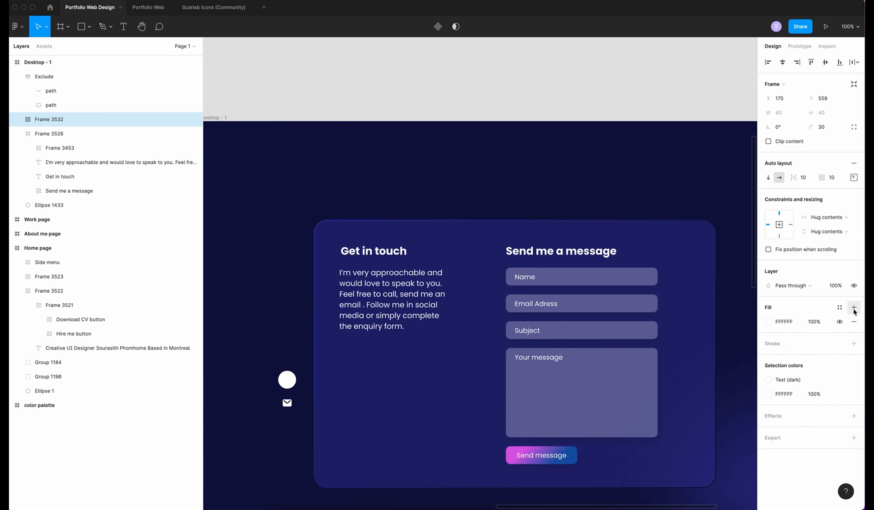
{"action": "left_click", "coordinate": [814, 321]}
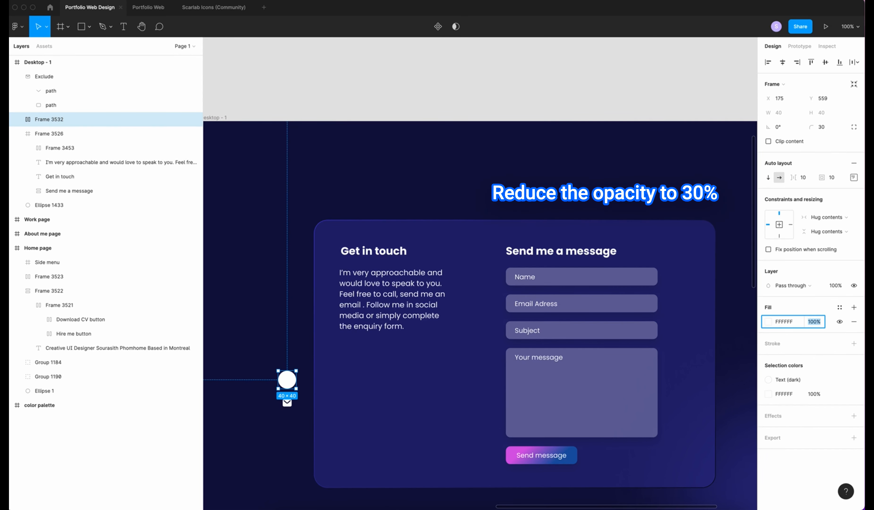
{"action": "type", "text": "30"}
{"action": "key", "text": "Return"}
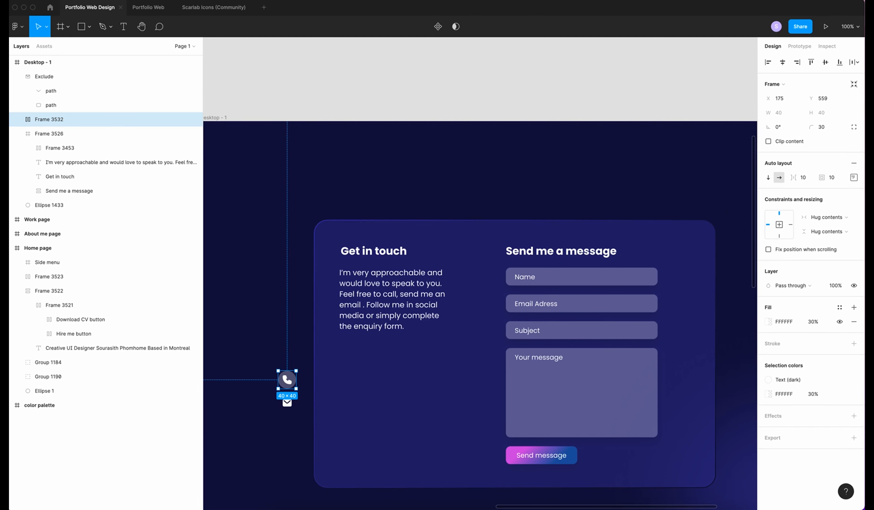
Create a matching 40-high circle for the mail icon with the icon centred inside
{"action": "key", "text": "super+v"}
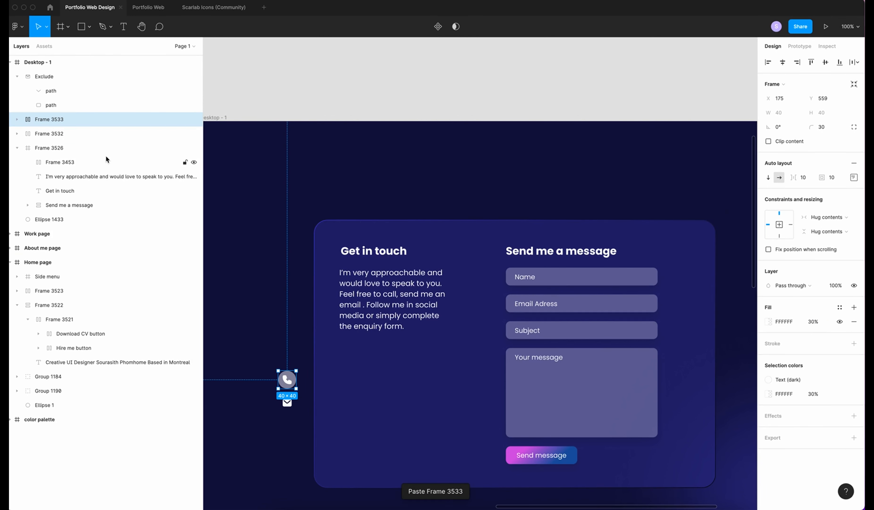
{"action": "left_click_drag", "start_coordinate": [289, 378], "coordinate": [289, 355]}
{"action": "left_click", "coordinate": [287, 403]}
{"action": "left_click_drag", "start_coordinate": [287, 403], "coordinate": [285, 354]}
{"action": "left_click", "coordinate": [299, 357]}
{"action": "key", "text": "Delete"}
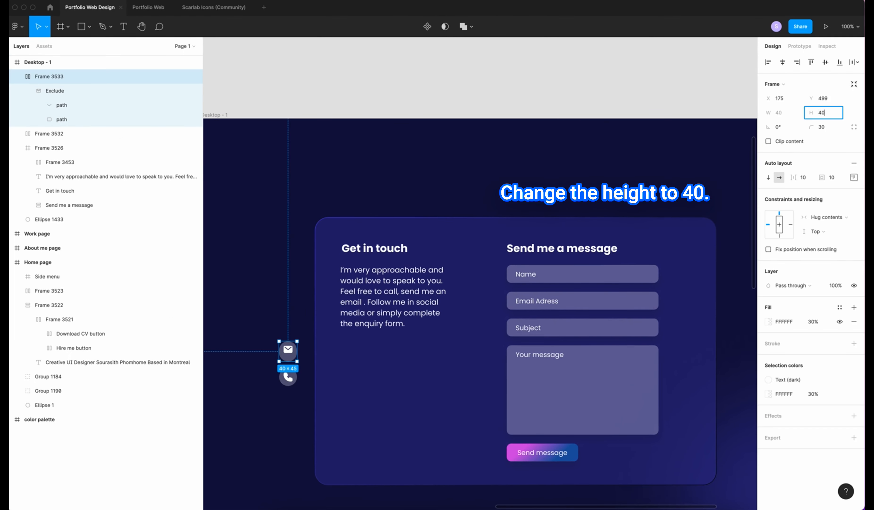
{"action": "key", "text": "Return"}
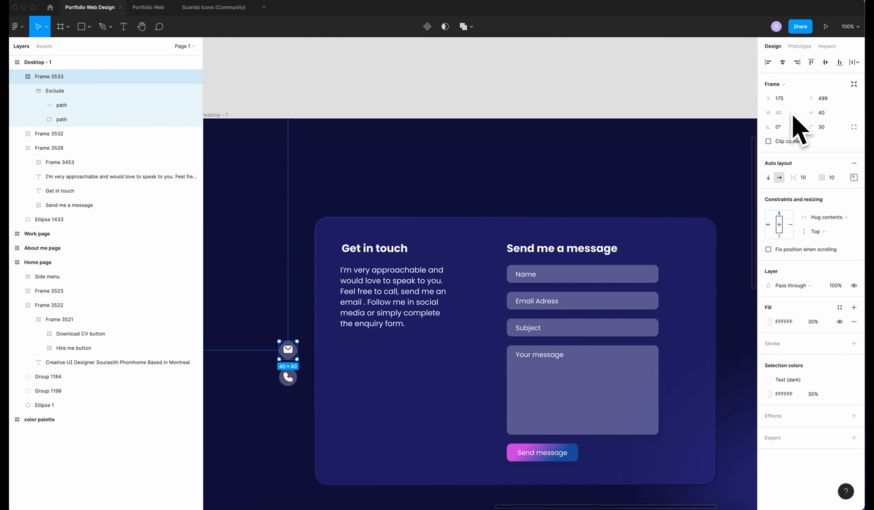
{"action": "left_click", "coordinate": [853, 177]}
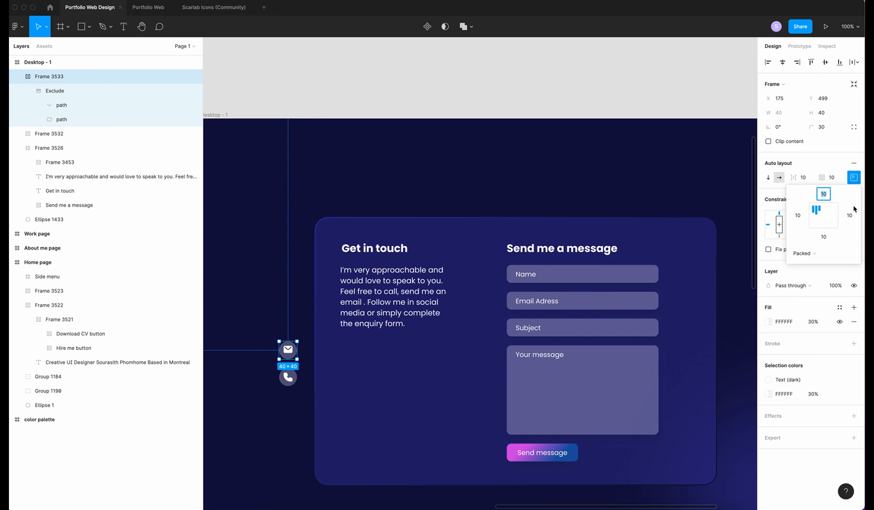
{"action": "left_click", "coordinate": [823, 214]}
Rename the circle layers to Email and Phone
{"action": "left_click", "coordinate": [172, 436]}
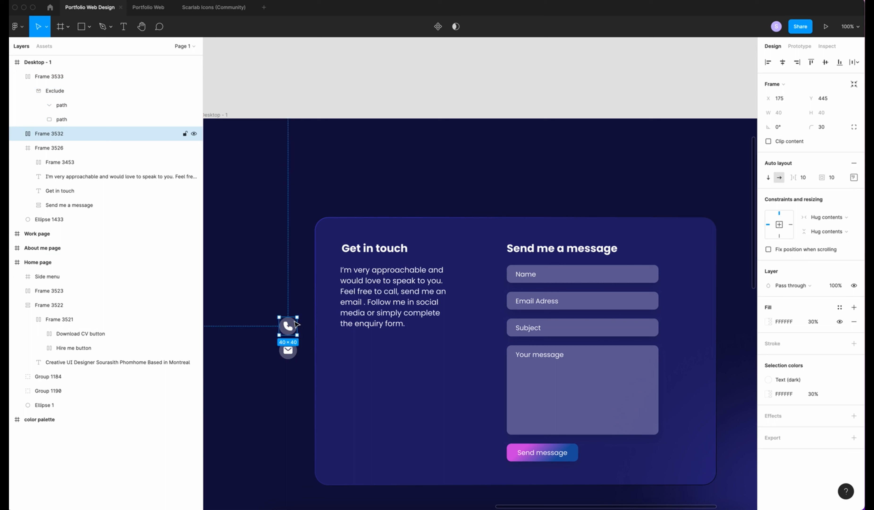
{"action": "double_click", "coordinate": [63, 91]}
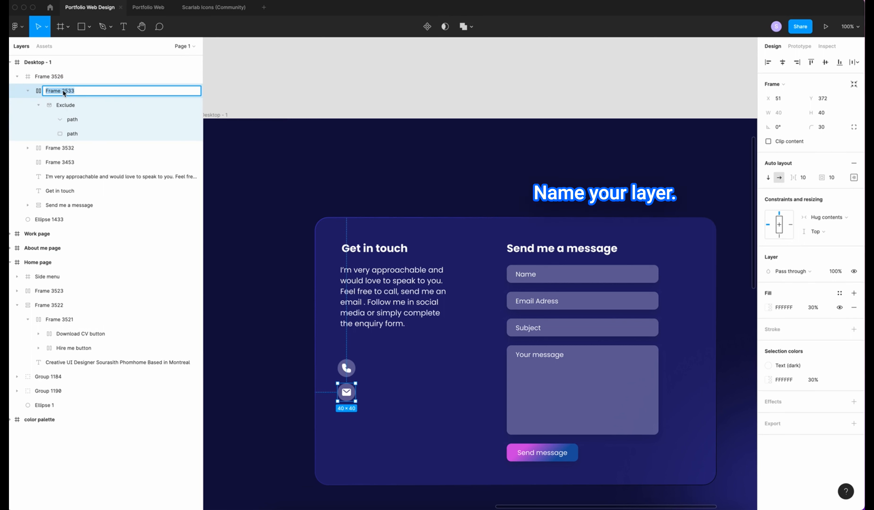
{"action": "type", "text": "Email"}
{"action": "key", "text": "Return"}
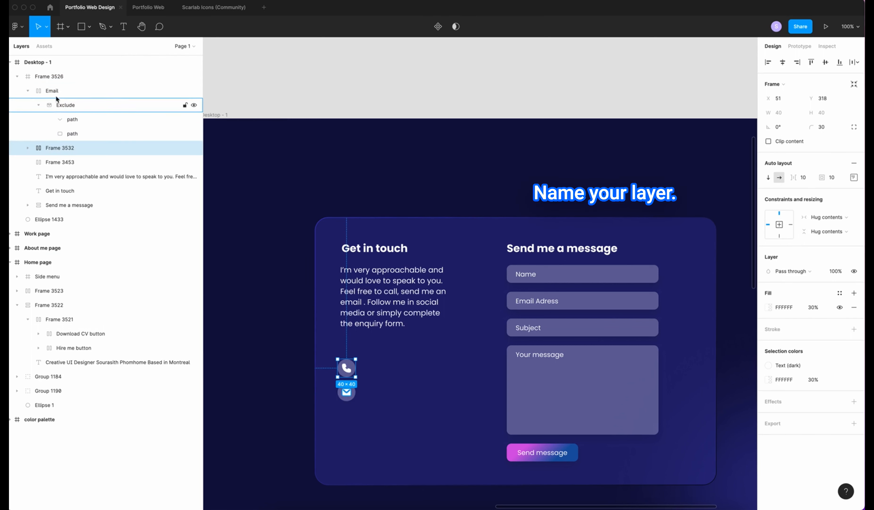
{"action": "double_click", "coordinate": [59, 105]}
{"action": "type", "text": "Phone"}
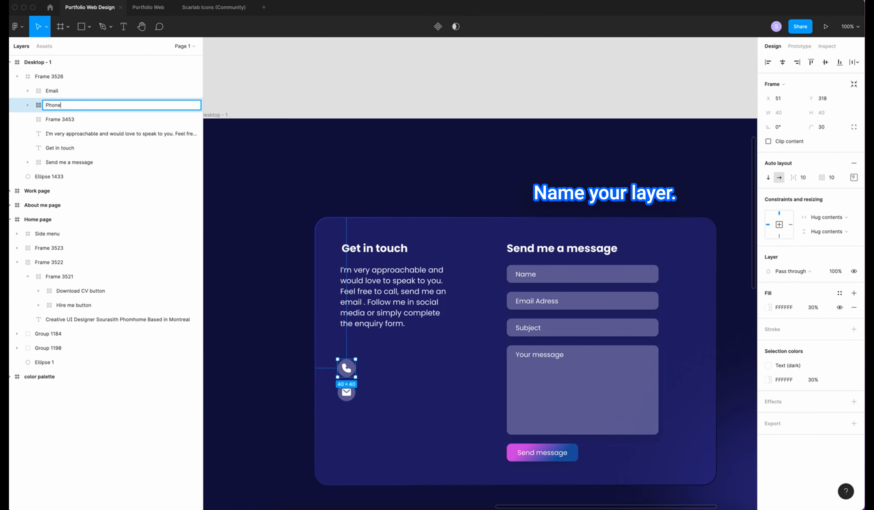
{"action": "left_click", "coordinate": [229, 289]}
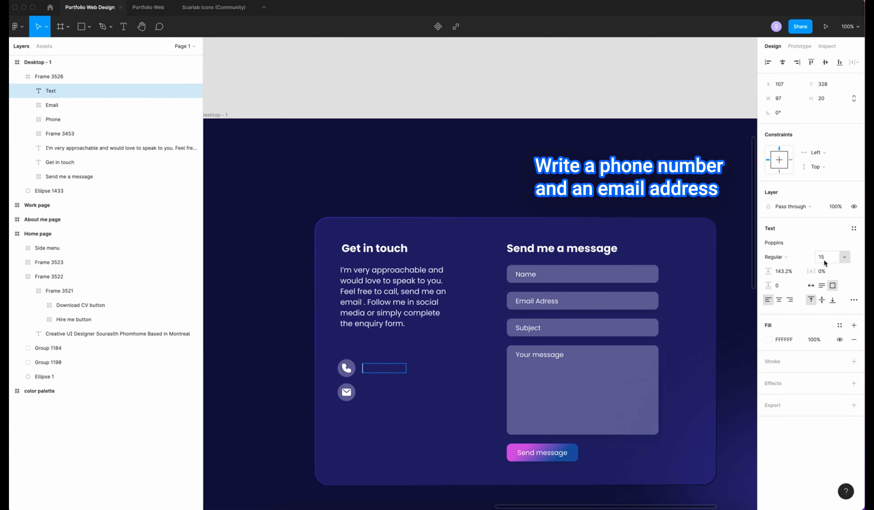
Enter the phone number beside the phone icon and duplicate it as the email address beside the mail icon
{"action": "left_click", "coordinate": [811, 285]}
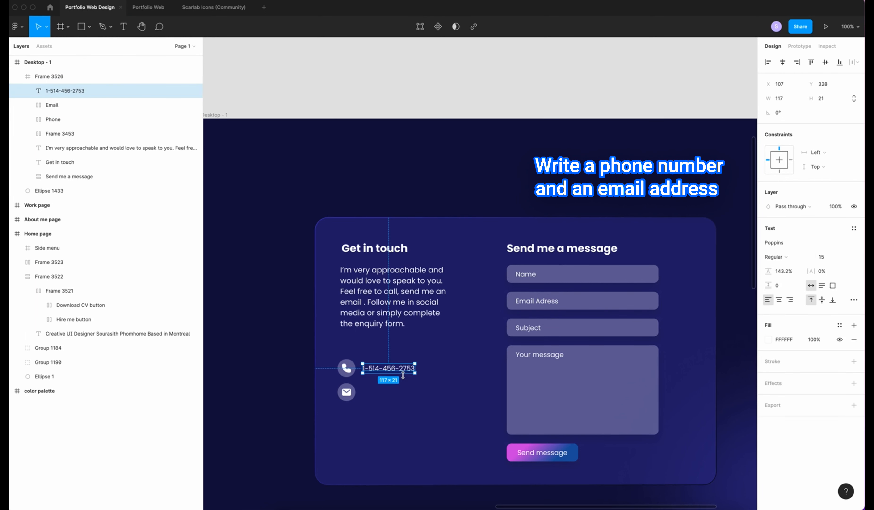
{"action": "left_click_drag", "start_coordinate": [399, 370], "coordinate": [398, 392], "text": "alt"}
{"action": "double_click", "coordinate": [398, 393]}
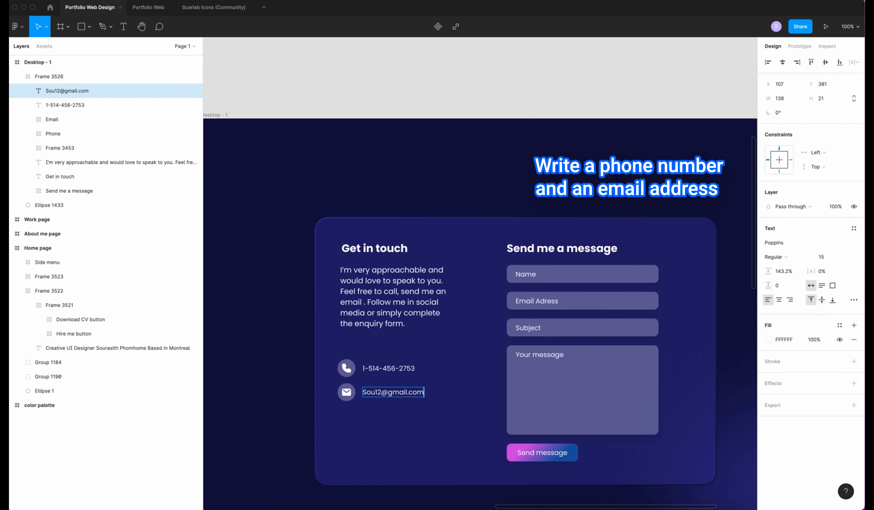
Wrap each icon with its text in an auto layout, vertically centred
{"action": "left_click", "coordinate": [388, 368]}
{"action": "left_click", "coordinate": [346, 365], "text": "shift"}
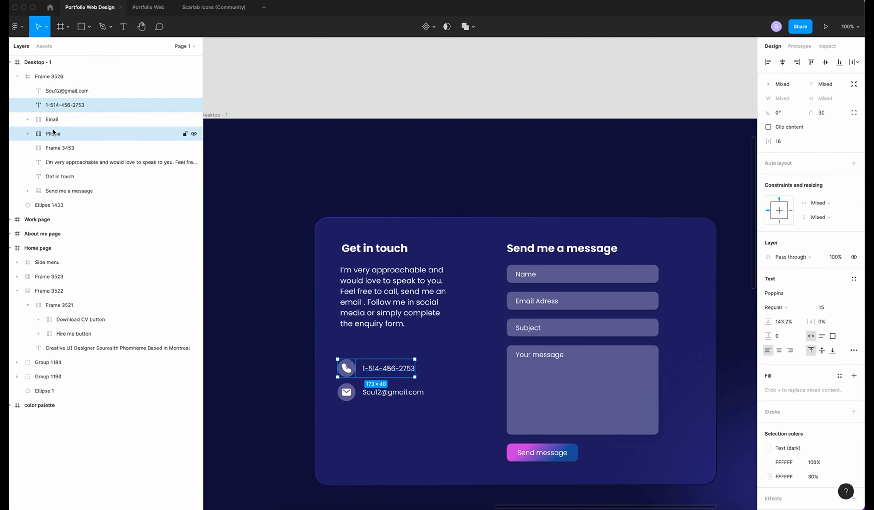
{"action": "key", "text": "shift+a"}
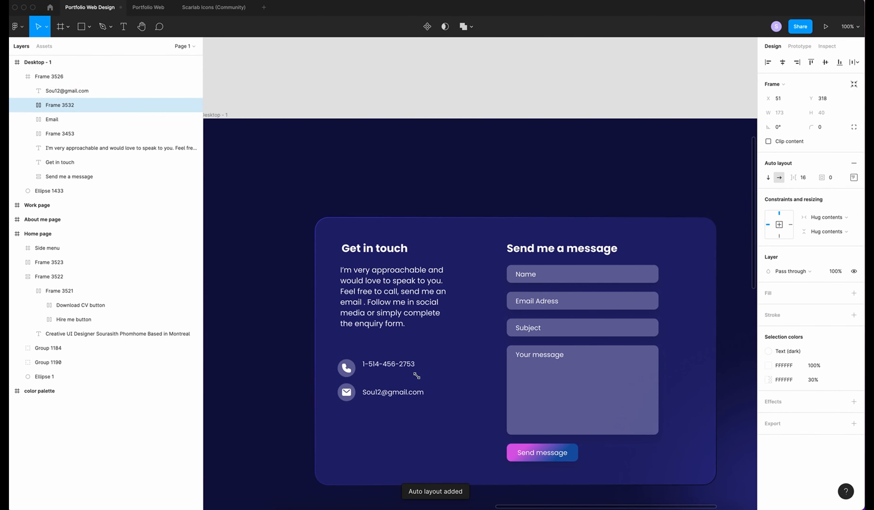
{"action": "left_click", "coordinate": [853, 178]}
{"action": "left_click", "coordinate": [826, 215]}
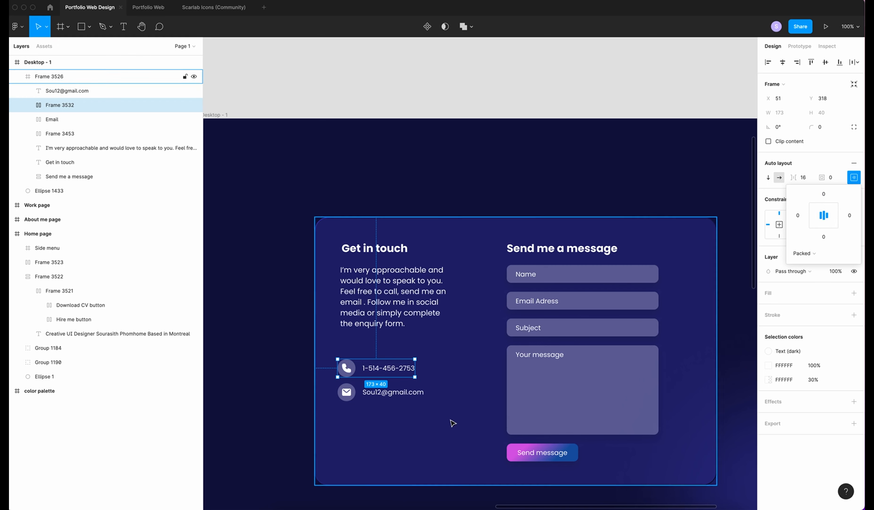
{"action": "left_click", "coordinate": [453, 422]}
{"action": "left_click", "coordinate": [346, 388], "text": "shift"}
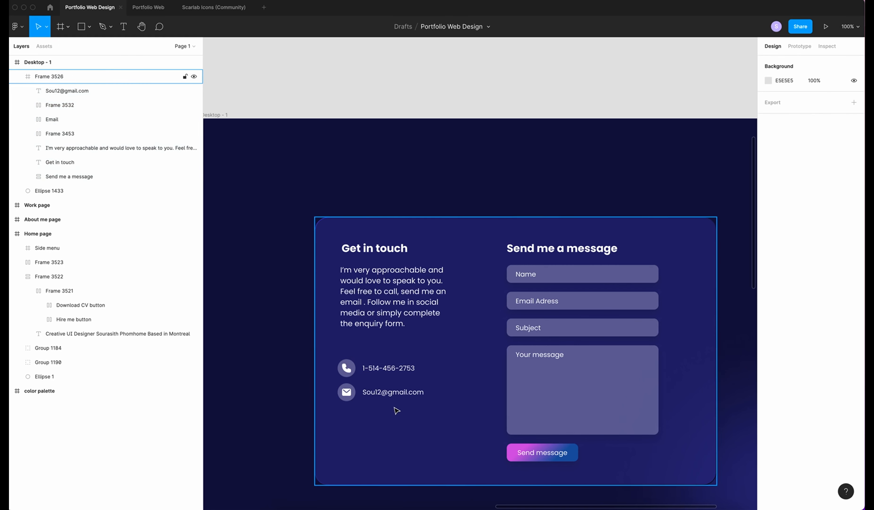
{"action": "left_click", "coordinate": [400, 417]}
{"action": "left_click", "coordinate": [394, 395]}
{"action": "left_click", "coordinate": [346, 391], "text": "shift"}
{"action": "key", "text": "shift+a"}
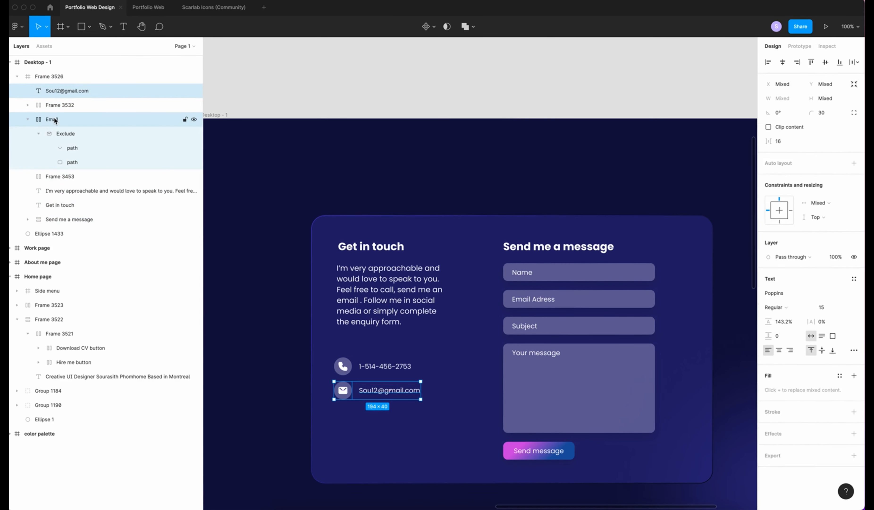
{"action": "left_click", "coordinate": [854, 177]}
{"action": "left_click", "coordinate": [824, 214]}
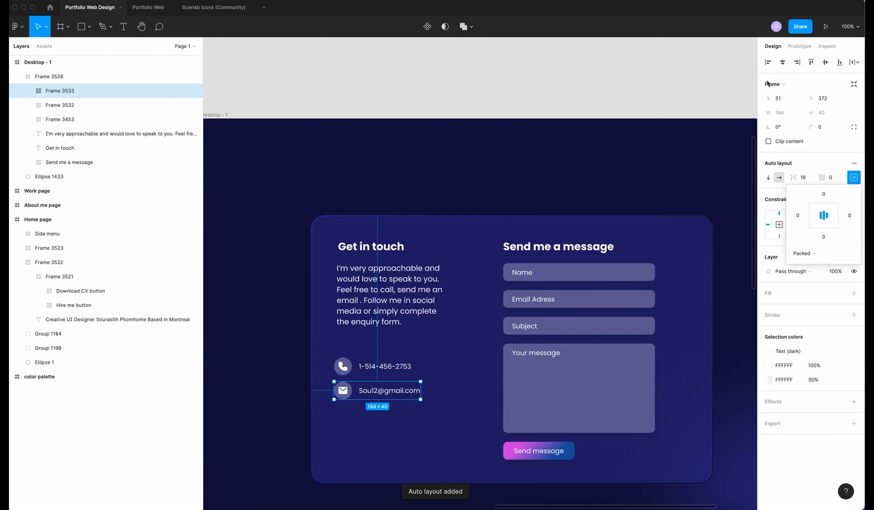
Stack the contact rows with the heading and paragraph in a vertical auto layout, 50 spacing
{"action": "left_click", "coordinate": [56, 104], "text": "shift"}
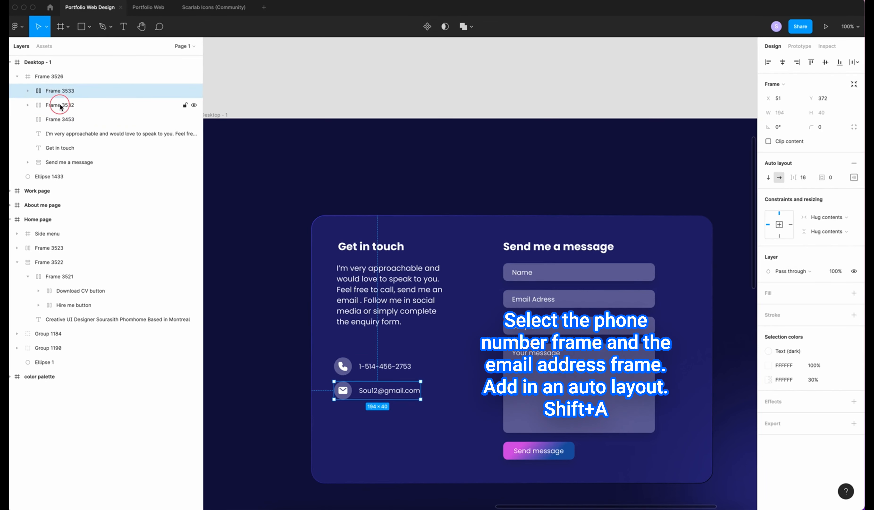
{"action": "key", "text": "shift+a"}
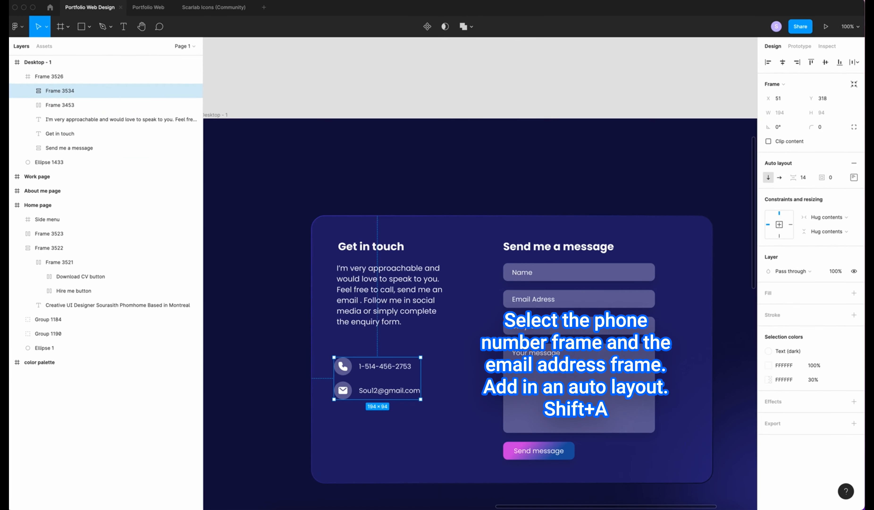
{"action": "left_click", "coordinate": [93, 105], "text": "shift"}
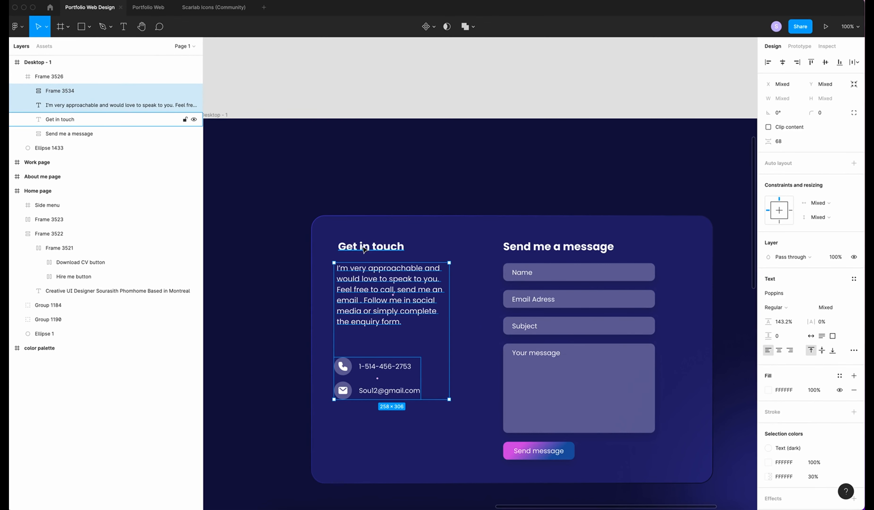
{"action": "left_click", "coordinate": [70, 119], "text": "shift"}
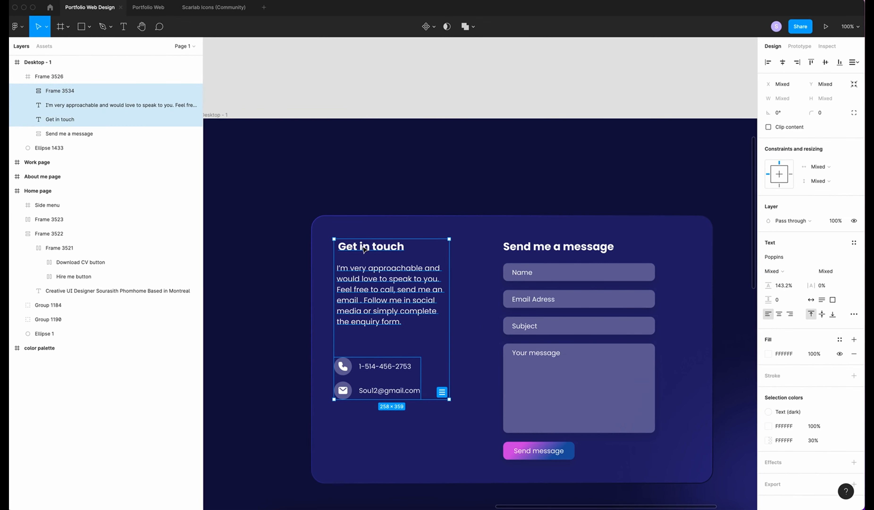
{"action": "key", "text": "shift+a"}
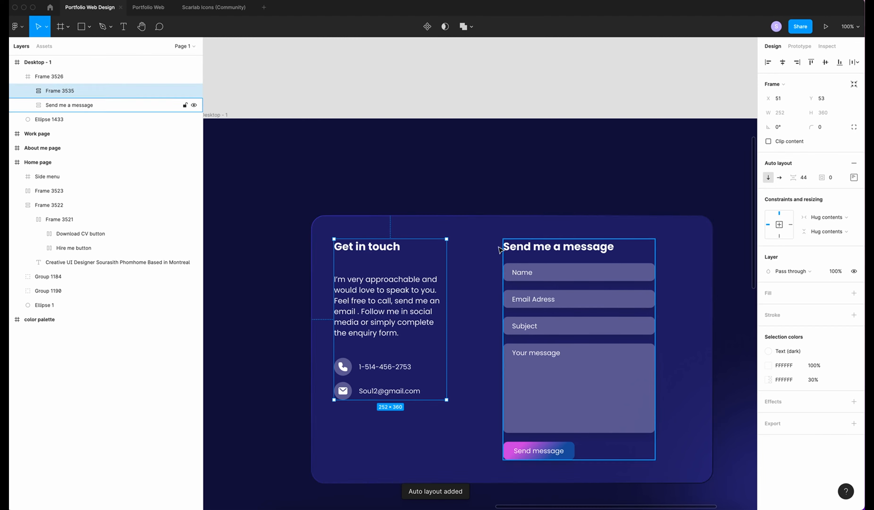
{"action": "left_click", "coordinate": [804, 177]}
{"action": "type", "text": "50"}
{"action": "key", "text": "Return"}
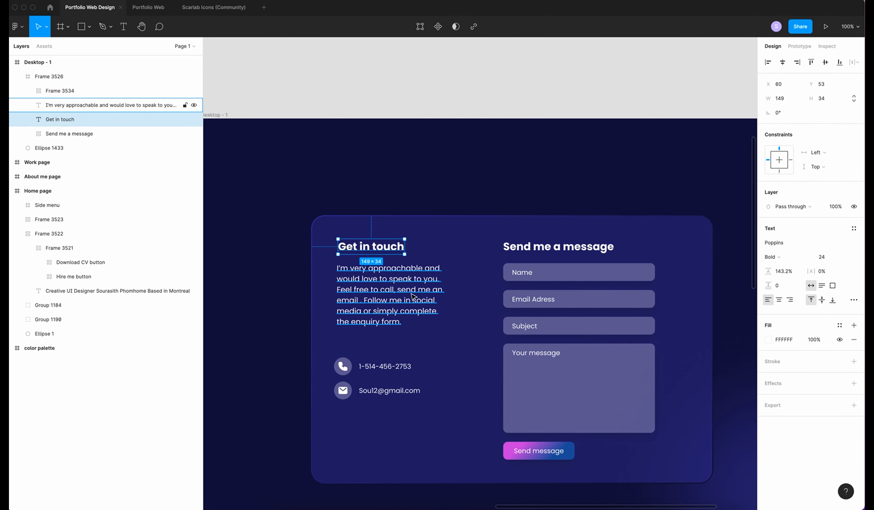
Wrap the left text column and the Send me a message form in one new frame
{"action": "left_click", "coordinate": [416, 296], "text": "shift"}
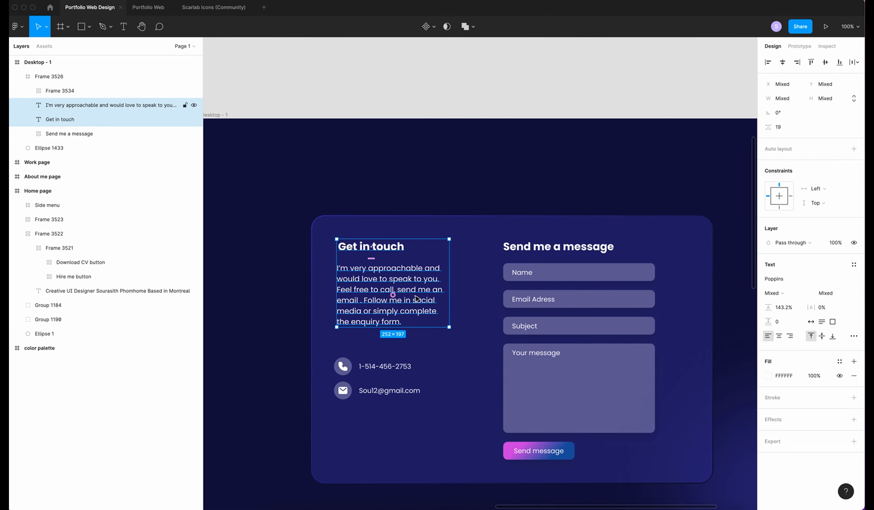
{"action": "left_click", "coordinate": [331, 363], "text": "shift"}
{"action": "left_click", "coordinate": [65, 137], "text": "shift"}
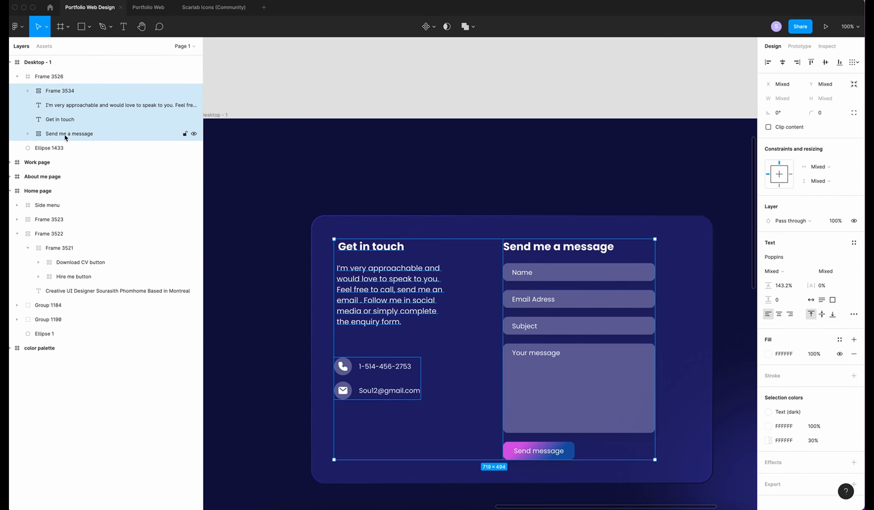
{"action": "right_click", "coordinate": [60, 92]}
{"action": "left_click", "coordinate": [70, 176]}
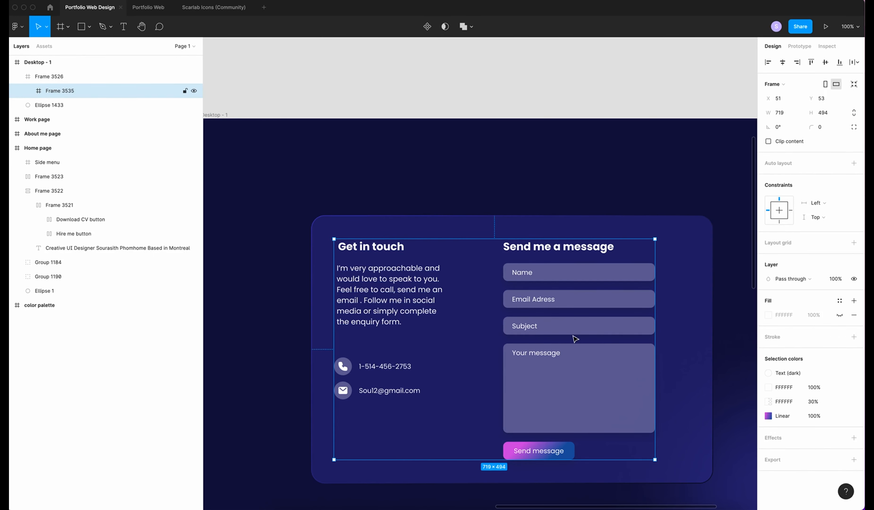
Centre the content frame horizontally and paste the crystal ring illustration onto the contact page
{"action": "left_click", "coordinate": [782, 62]}
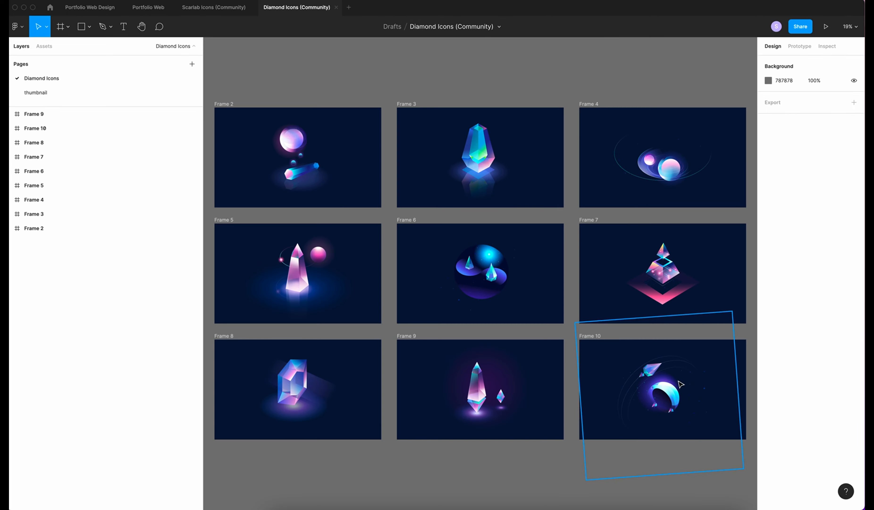
{"action": "left_click", "coordinate": [681, 384]}
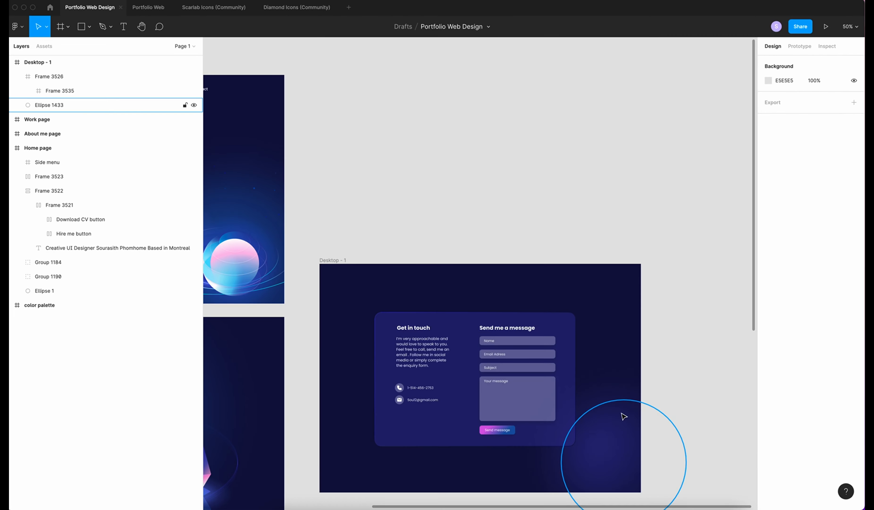
{"action": "right_click", "coordinate": [614, 441]}
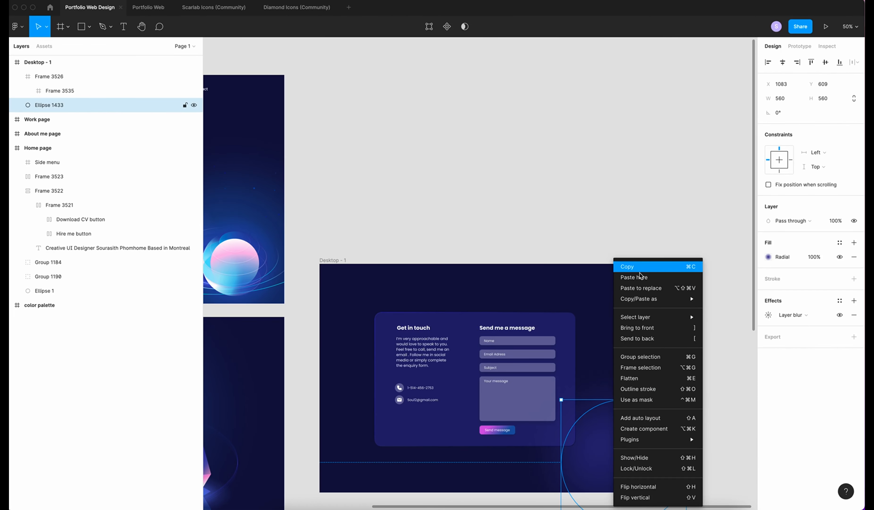
{"action": "mouse_move", "coordinate": [647, 304]}
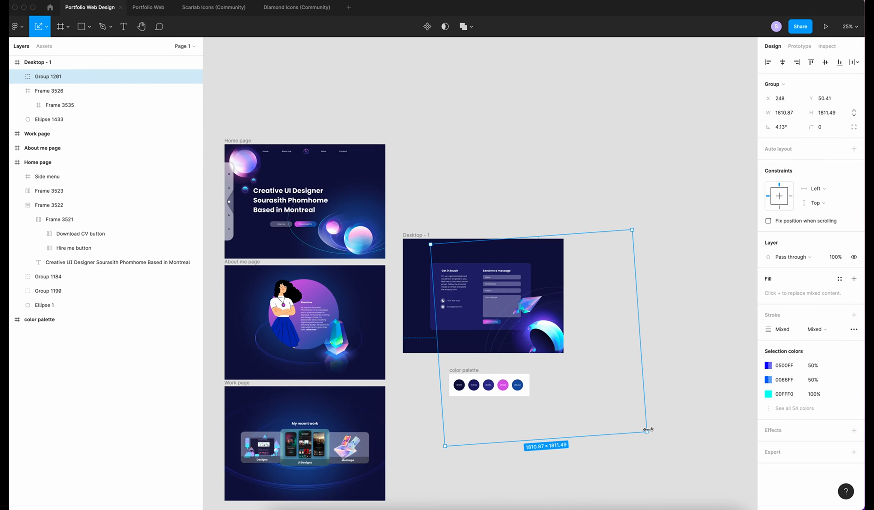
Shrink the illustration slightly and send it behind the contact card
{"action": "left_click_drag", "start_coordinate": [648, 429], "coordinate": [631, 418]}
{"action": "key", "text": "super+bracketleft"}
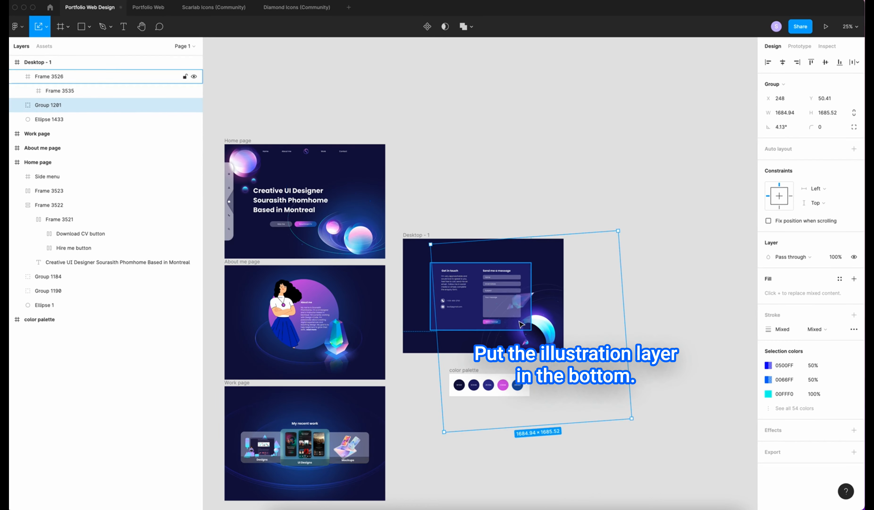
{"action": "key", "text": "super+equal"}
{"action": "scroll", "coordinate": [593, 101], "scroll_direction": "down", "scroll_amount": 1}
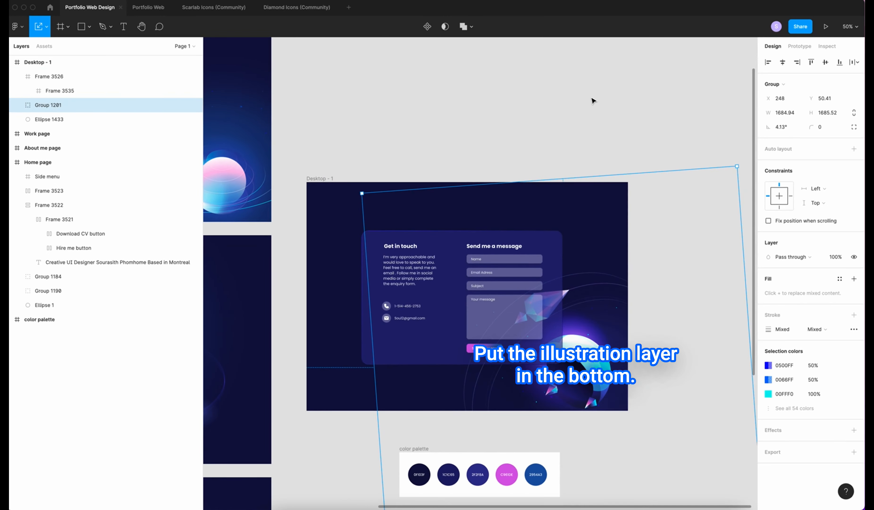
{"action": "left_click", "coordinate": [594, 101]}
{"action": "key", "text": "super+equal"}
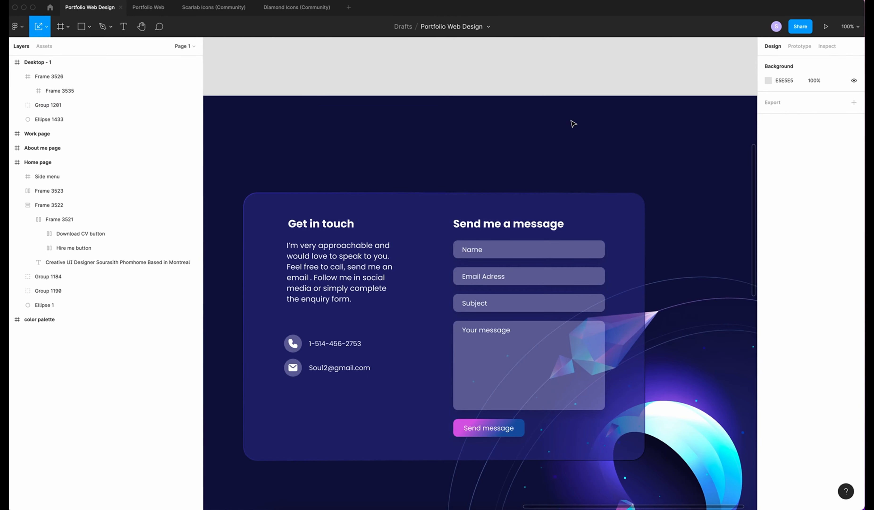
Rename the Desktop - 1 frame to "Contact page"
{"action": "scroll", "coordinate": [572, 123], "scroll_direction": "down", "scroll_amount": 3}
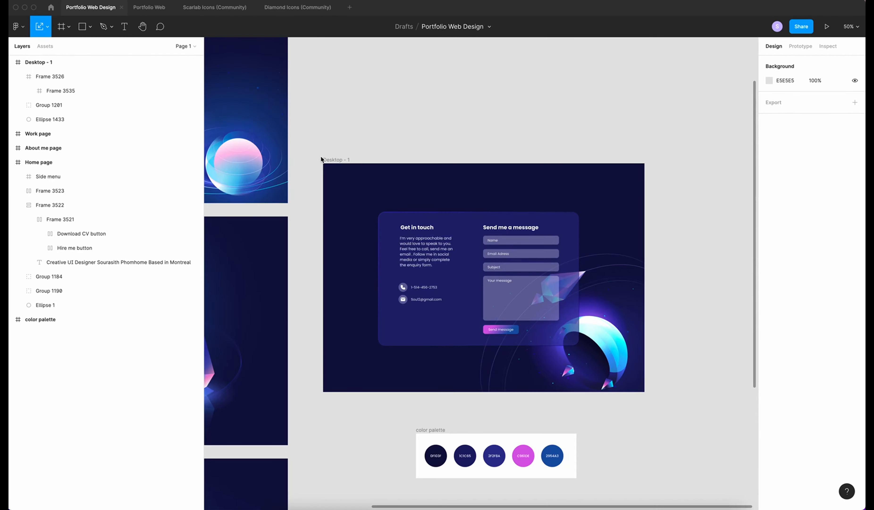
{"action": "left_click", "coordinate": [337, 160]}
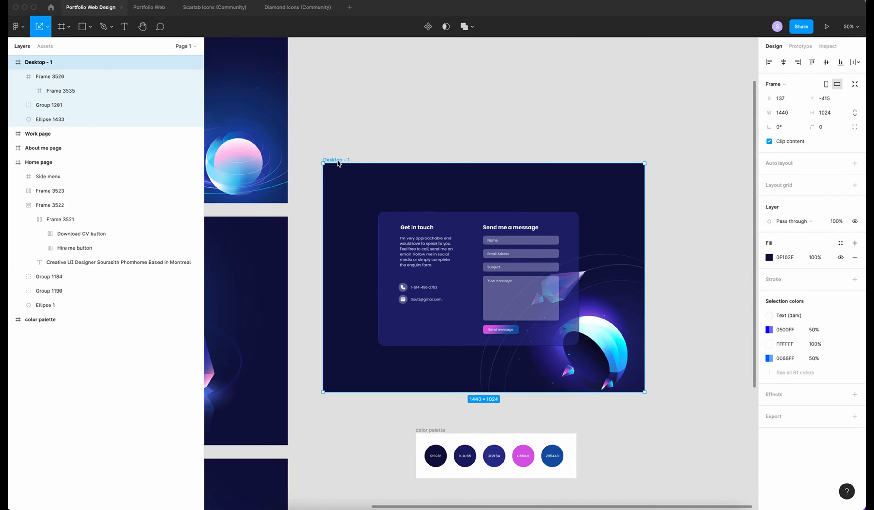
{"action": "double_click", "coordinate": [27, 62]}
{"action": "type", "text": "Contact page"}
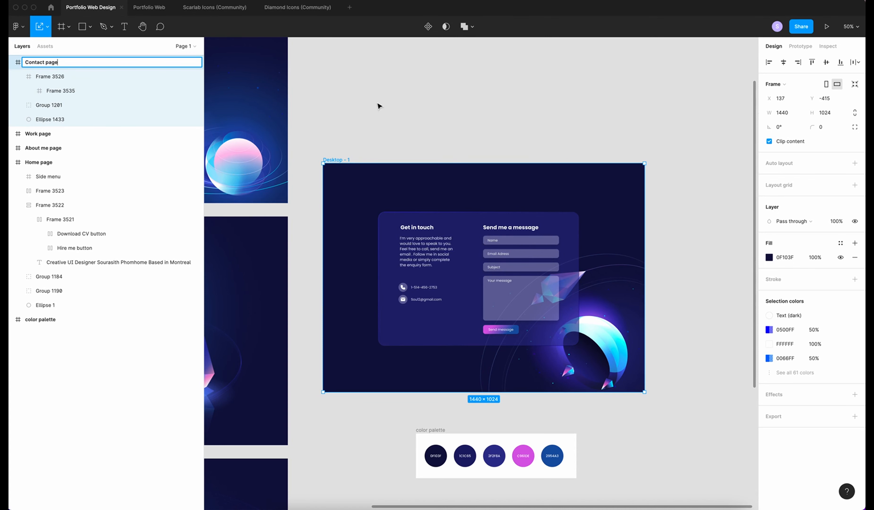
{"action": "left_click", "coordinate": [458, 108]}
Move the Contact page frame beneath the Work page frame
{"action": "key", "text": "super+minus"}
{"action": "scroll", "coordinate": [424, 179], "scroll_direction": "down", "scroll_amount": 2}
{"action": "left_click_drag", "start_coordinate": [442, 157], "coordinate": [266, 431]}
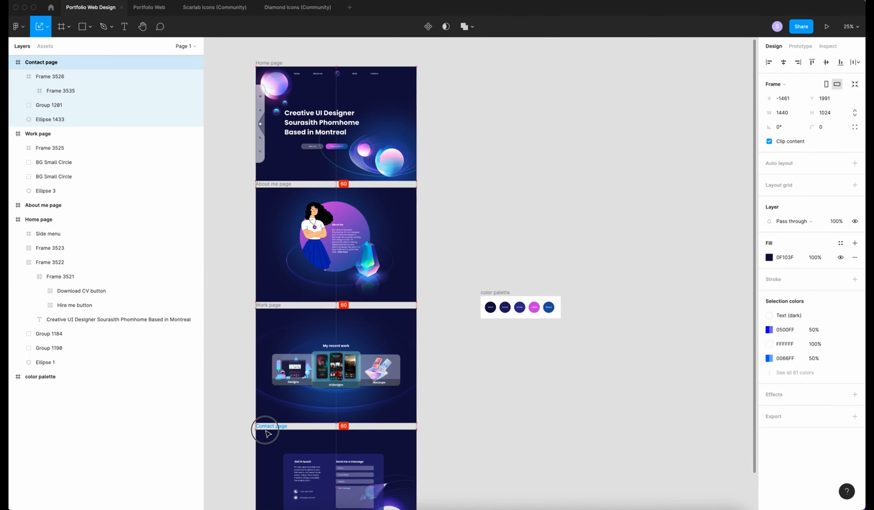
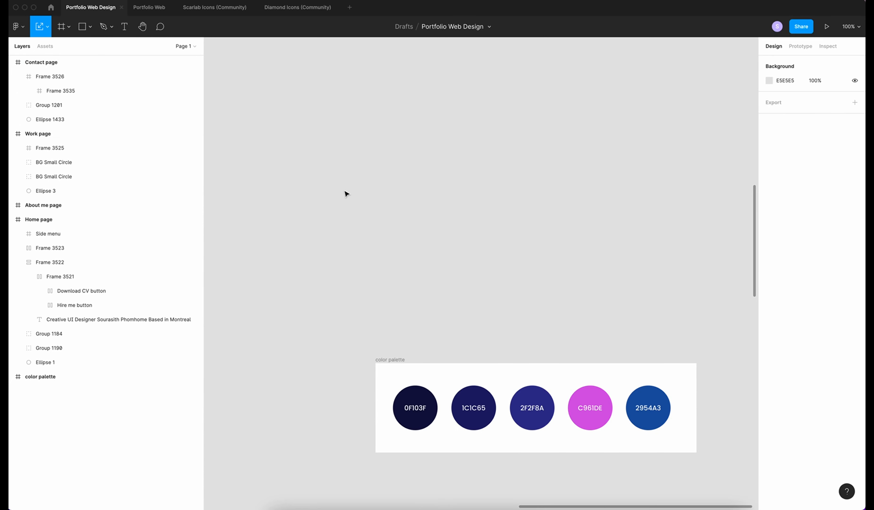
Draw a new frame on the canvas and size it 1440 × 400
{"action": "key", "text": "f"}
{"action": "left_click_drag", "start_coordinate": [337, 175], "coordinate": [649, 310]}
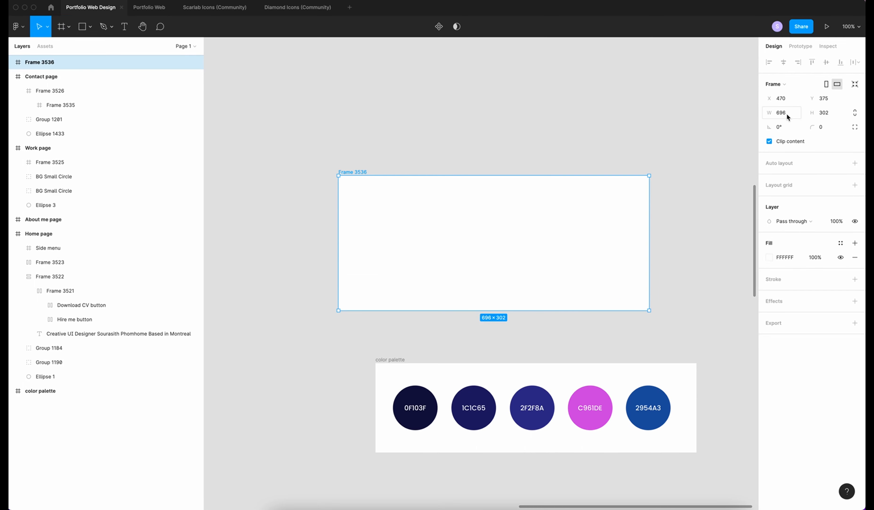
{"action": "type", "text": "1440"}
{"action": "key", "text": "Tab"}
{"action": "type", "text": "400"}
{"action": "key", "text": "Return"}
{"action": "scroll", "coordinate": [445, 304], "scroll_direction": "down", "scroll_amount": 5}
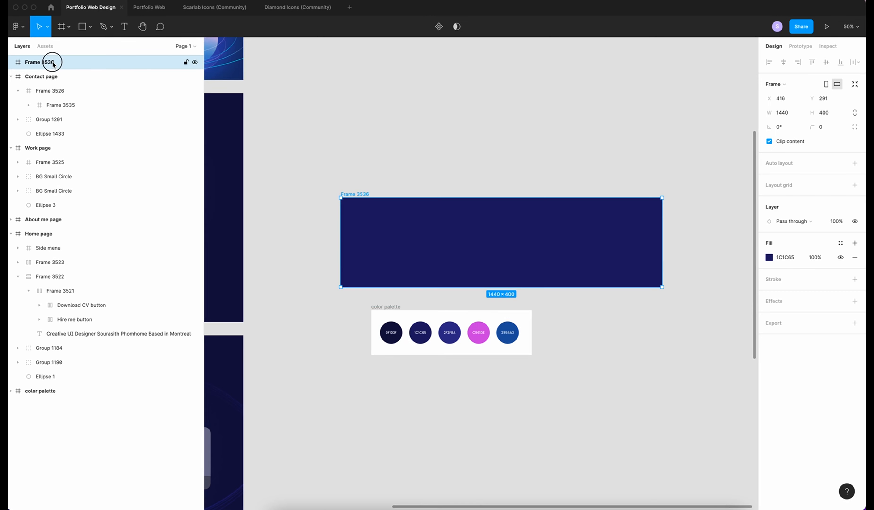
Rename the new frame's layer to Footer
{"action": "double_click", "coordinate": [51, 62]}
{"action": "type", "text": "Footer"}
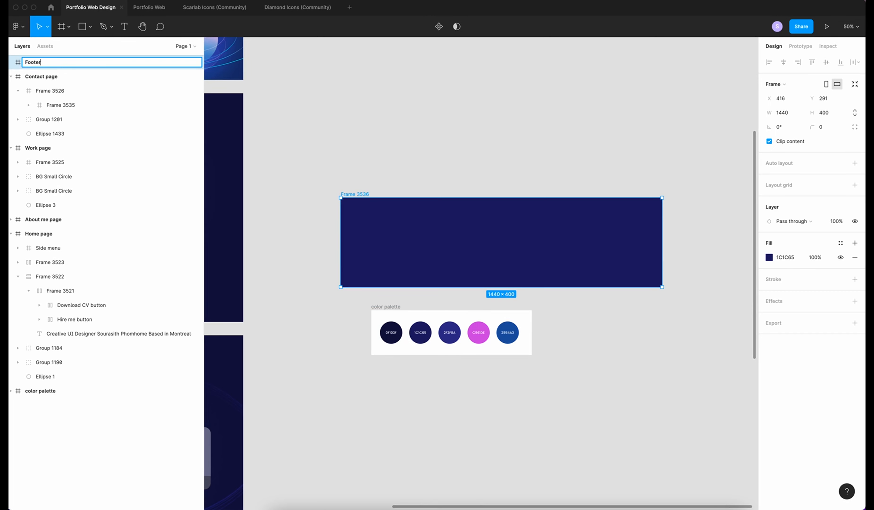
{"action": "left_click", "coordinate": [419, 147]}
{"action": "key", "text": "super+minus"}
{"action": "scroll", "coordinate": [419, 147], "scroll_direction": "left", "scroll_amount": 4}
{"action": "scroll", "coordinate": [419, 147], "scroll_direction": "up", "scroll_amount": 2}
{"action": "key", "text": "super+plus"}
{"action": "scroll", "coordinate": [419, 147], "scroll_direction": "up", "scroll_amount": 4}
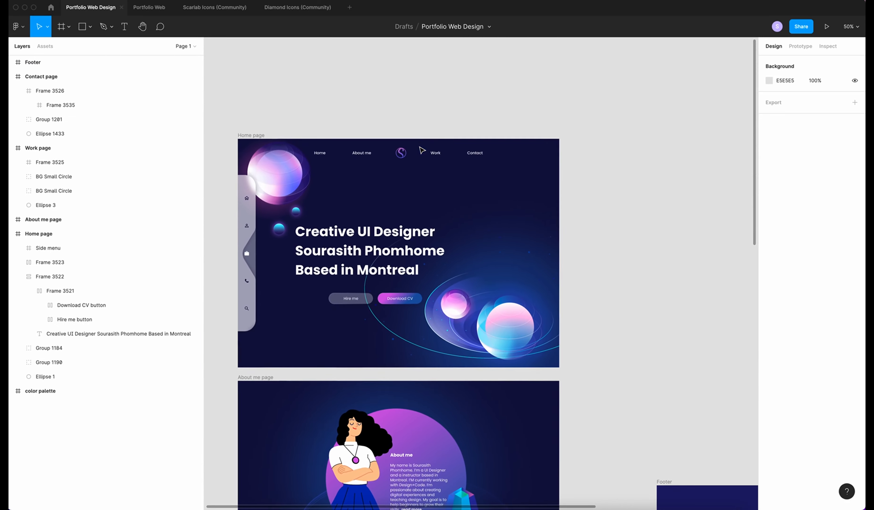
Paste a copy of the side menu's Icons group by the Footer frame
{"action": "left_click", "coordinate": [248, 192], "text": "super"}
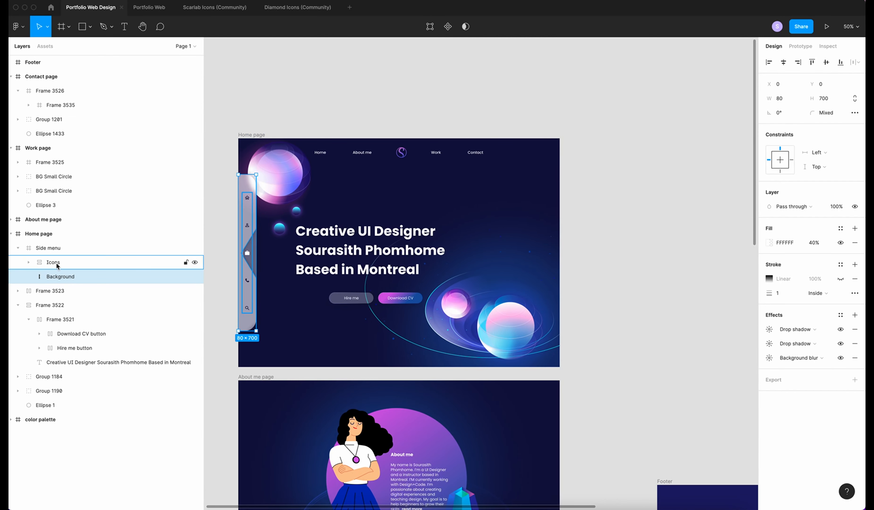
{"action": "left_click", "coordinate": [62, 267]}
{"action": "scroll", "coordinate": [392, 345], "scroll_direction": "down", "scroll_amount": 10}
{"action": "scroll", "coordinate": [392, 345], "scroll_direction": "right", "scroll_amount": 5}
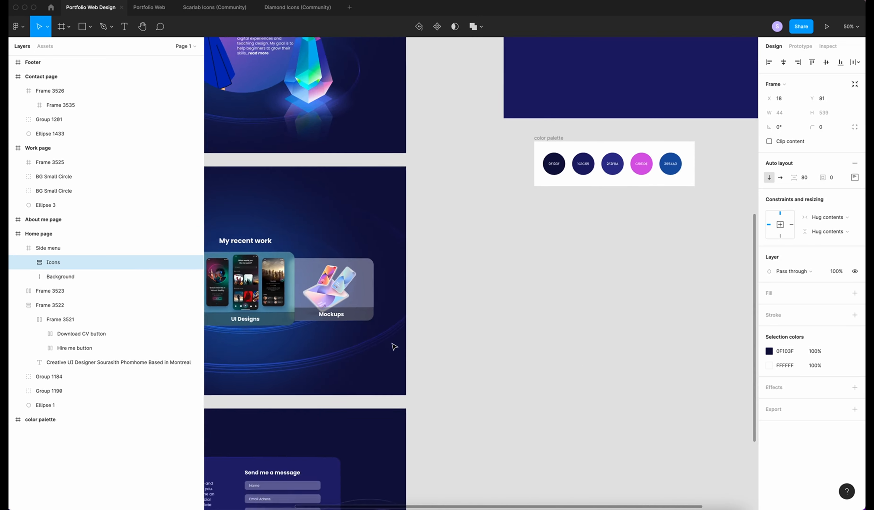
{"action": "scroll", "coordinate": [513, 149], "scroll_direction": "up", "scroll_amount": 4}
{"action": "key", "text": "super+v"}
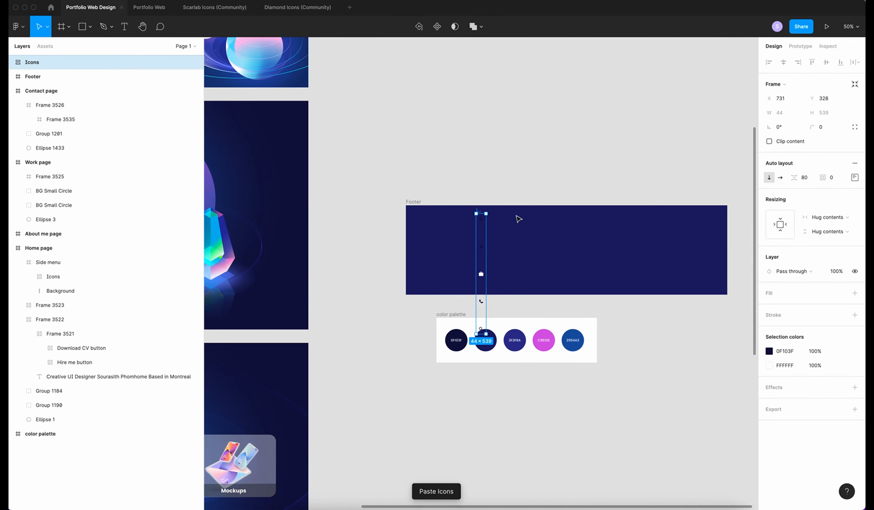
Lay the pasted icons out horizontally and ungroup them into separate icon layers
{"action": "left_click", "coordinate": [781, 179]}
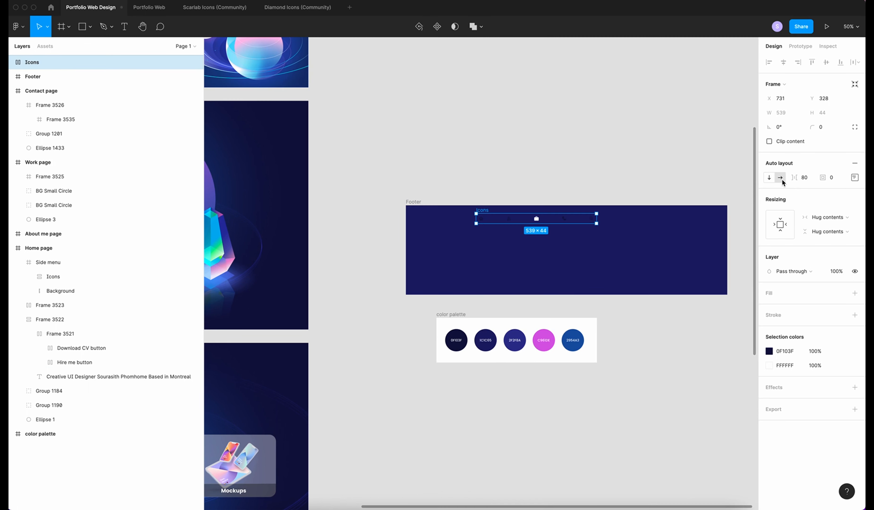
{"action": "left_click", "coordinate": [769, 351]}
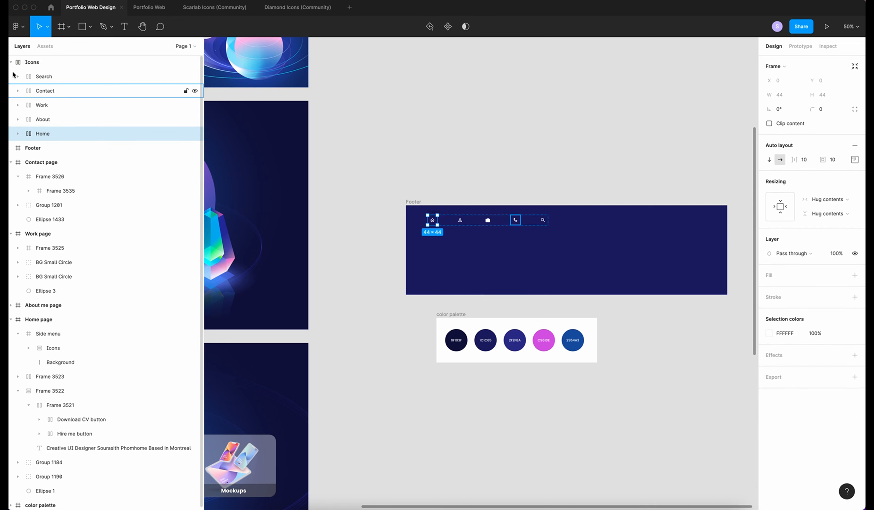
{"action": "left_click", "coordinate": [35, 63]}
{"action": "right_click", "coordinate": [34, 63]}
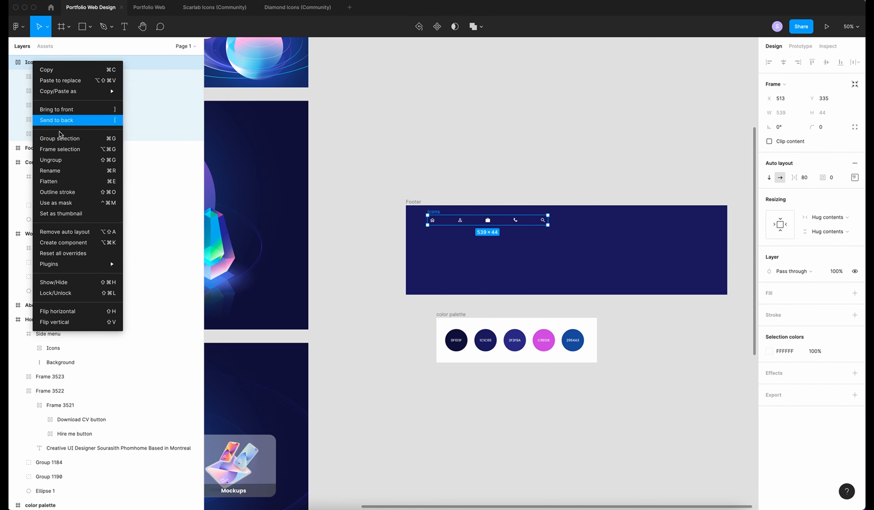
{"action": "left_click", "coordinate": [57, 159]}
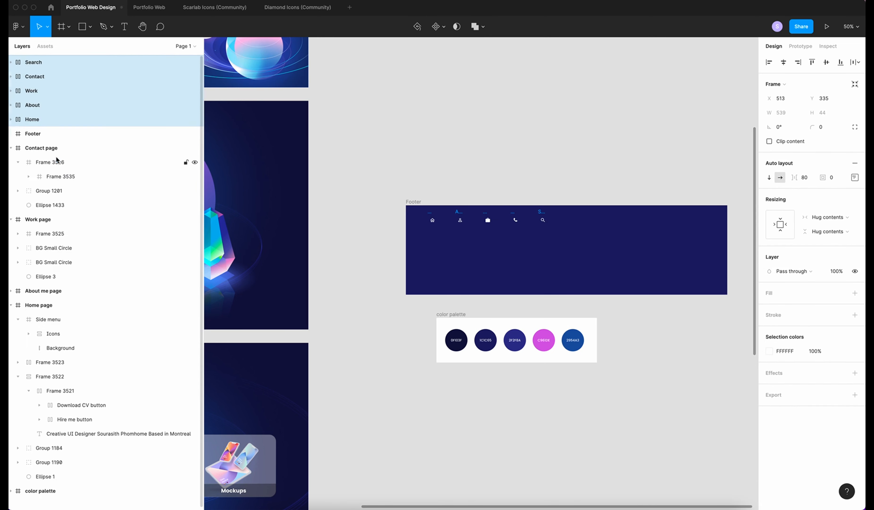
{"action": "key", "text": "shift+0"}
{"action": "scroll", "coordinate": [465, 261], "scroll_direction": "up", "scroll_amount": 1}
Add a 'Home' label beside the home icon at 17 px, Regular weight, auto width
{"action": "key", "text": "t"}
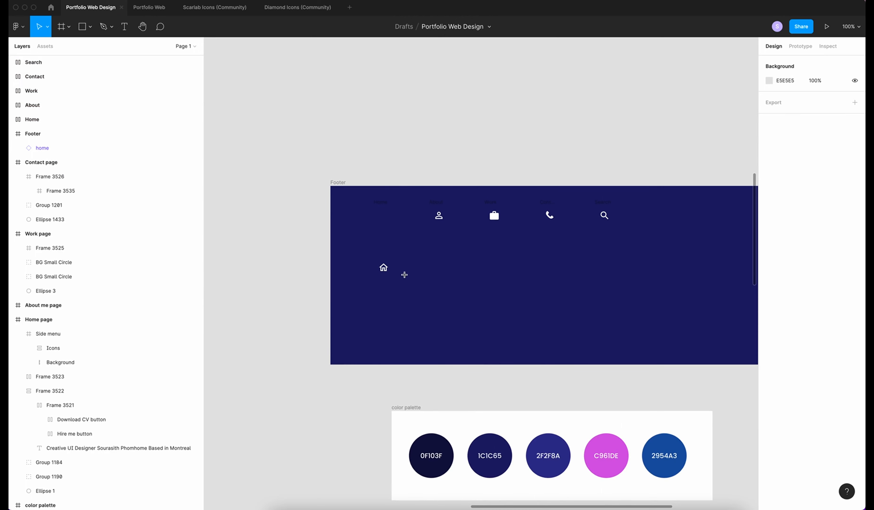
{"action": "left_click", "coordinate": [394, 265]}
{"action": "type", "text": "Home"}
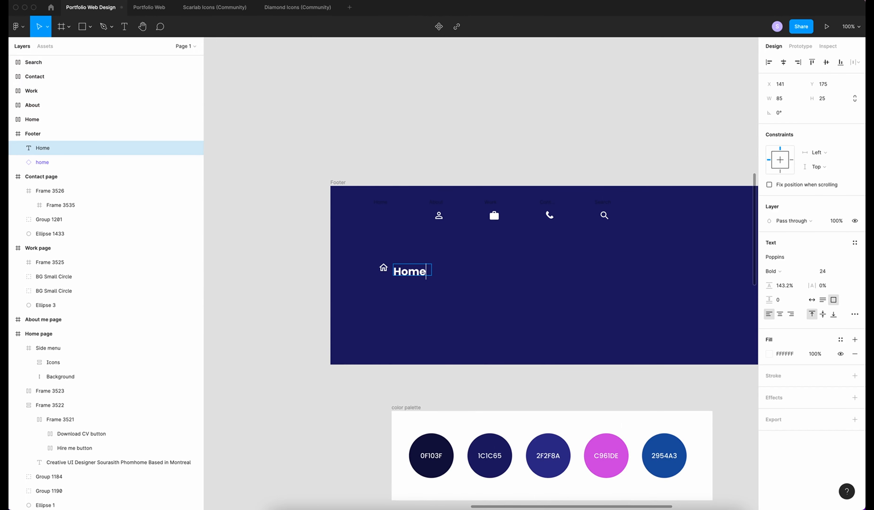
{"action": "left_click", "coordinate": [822, 273]}
{"action": "type", "text": "17"}
{"action": "key", "text": "Return"}
{"action": "left_click", "coordinate": [774, 272]}
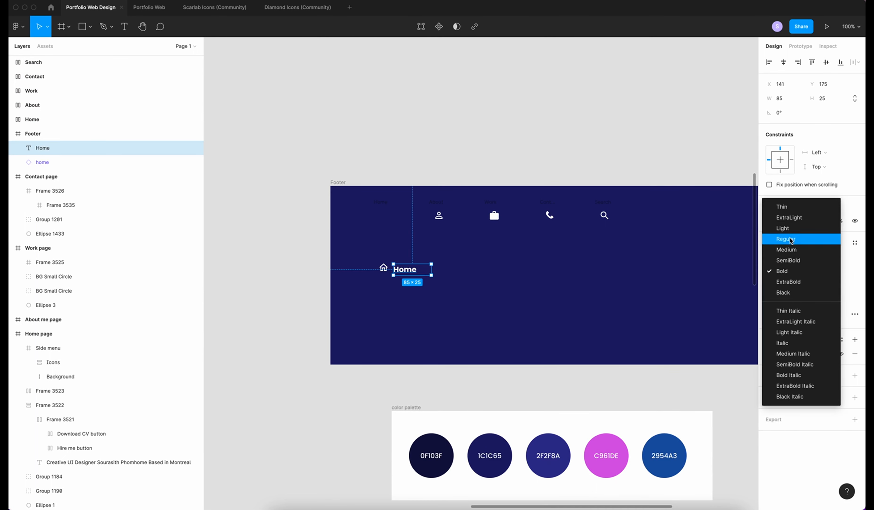
{"action": "double_click", "coordinate": [411, 268]}
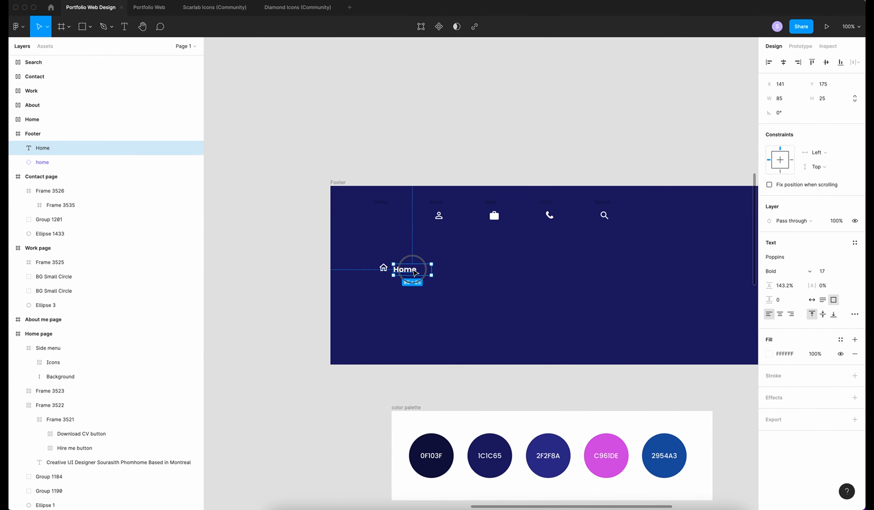
{"action": "left_click", "coordinate": [772, 271]}
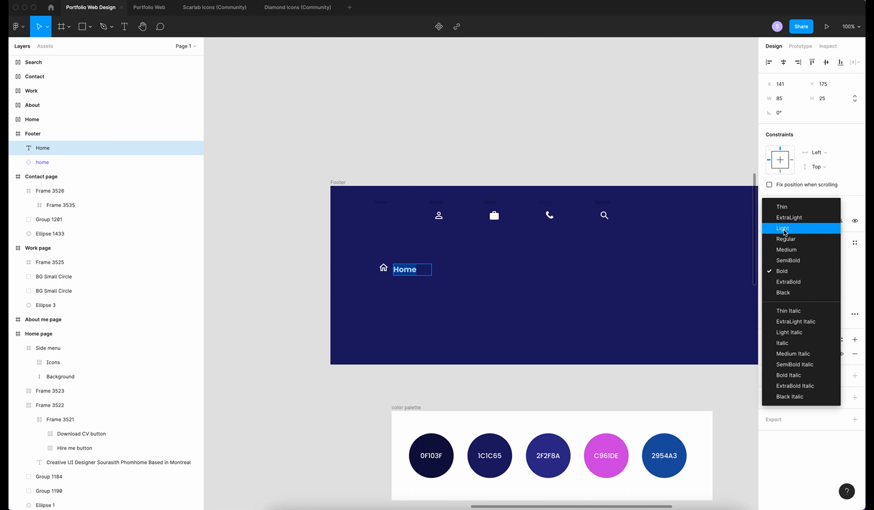
{"action": "left_click", "coordinate": [785, 239]}
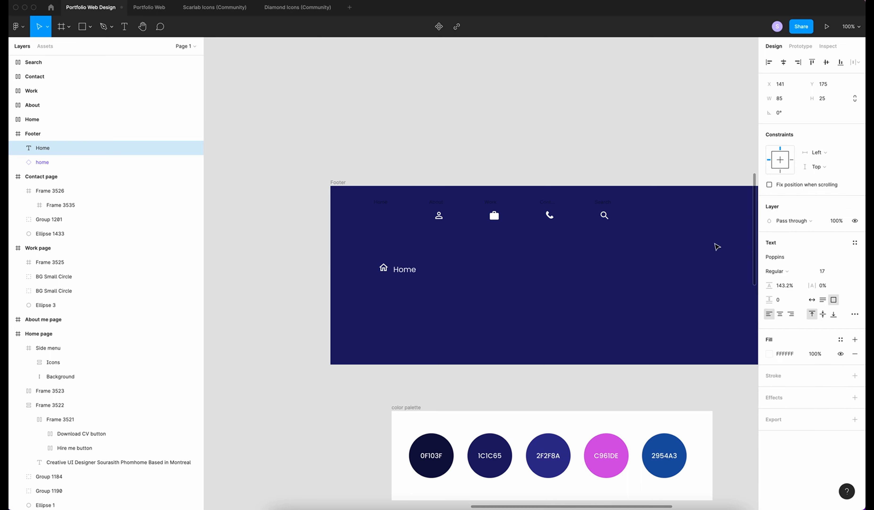
{"action": "left_click", "coordinate": [812, 299]}
Wrap the label and home icon each in auto layout, then combine both into one auto-layout frame
{"action": "key", "text": "shift+a"}
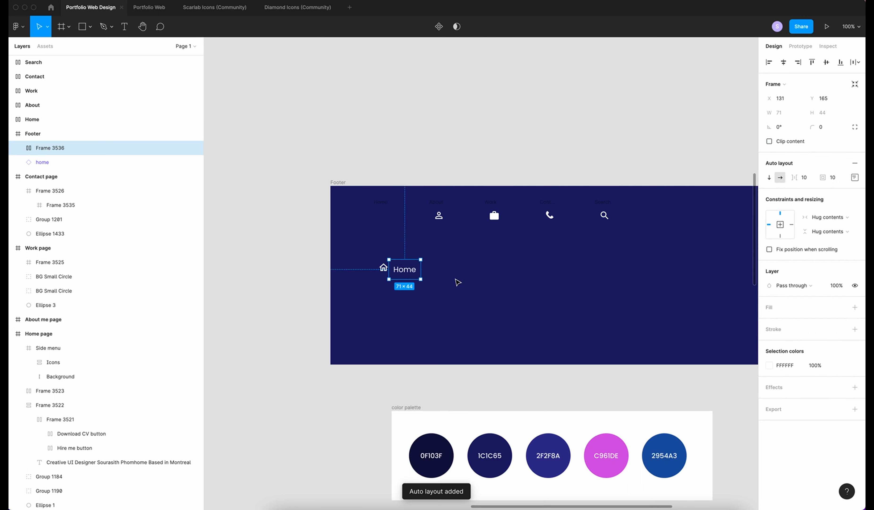
{"action": "left_click", "coordinate": [383, 268]}
{"action": "key", "text": "shift+a"}
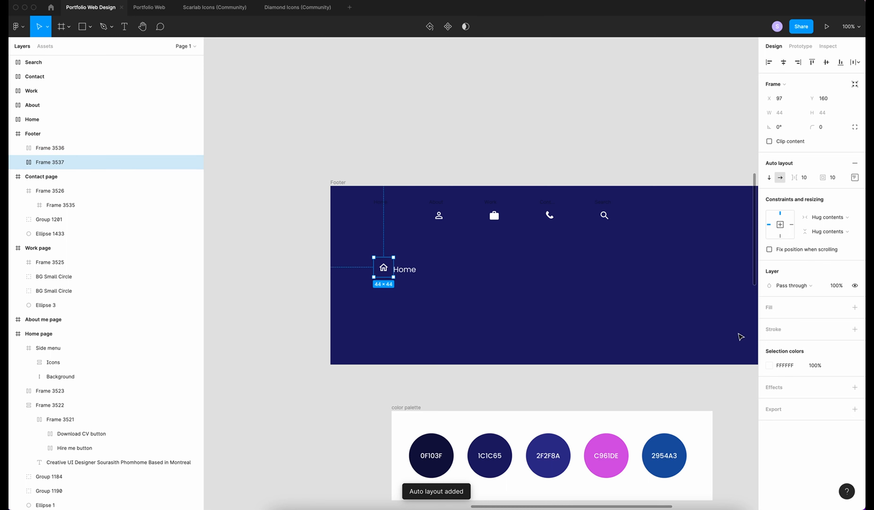
{"action": "scroll", "coordinate": [410, 264], "scroll_direction": "down", "scroll_amount": 1}
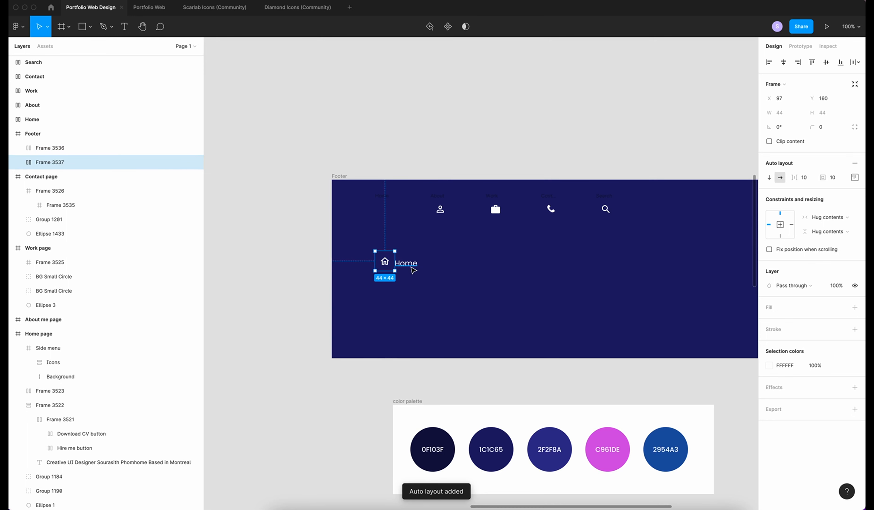
{"action": "left_click", "coordinate": [35, 147]}
{"action": "left_click", "coordinate": [102, 162], "text": "shift"}
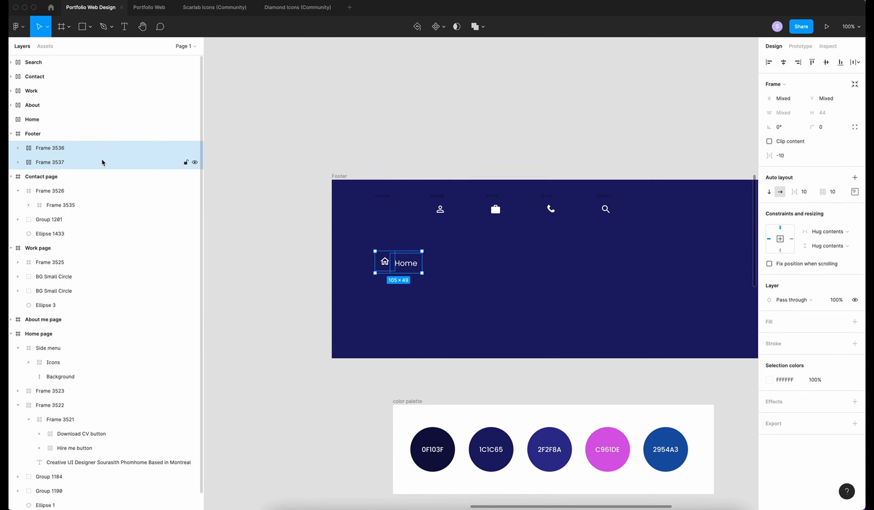
{"action": "key", "text": "shift+a"}
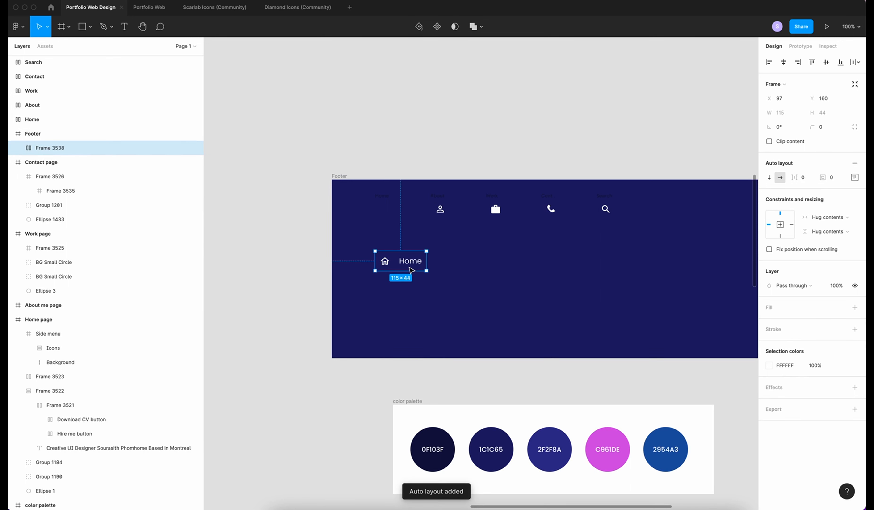
{"action": "left_click", "coordinate": [855, 178]}
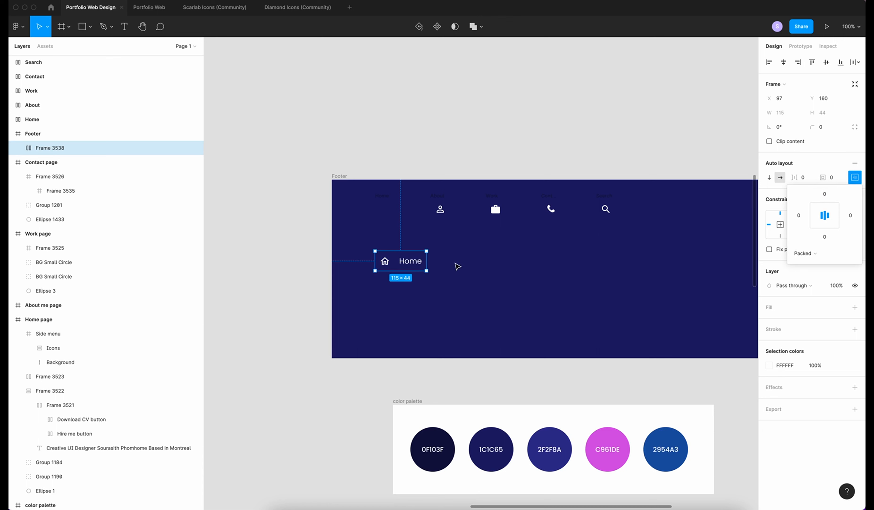
{"action": "left_click", "coordinate": [471, 275]}
{"action": "left_click", "coordinate": [419, 259]}
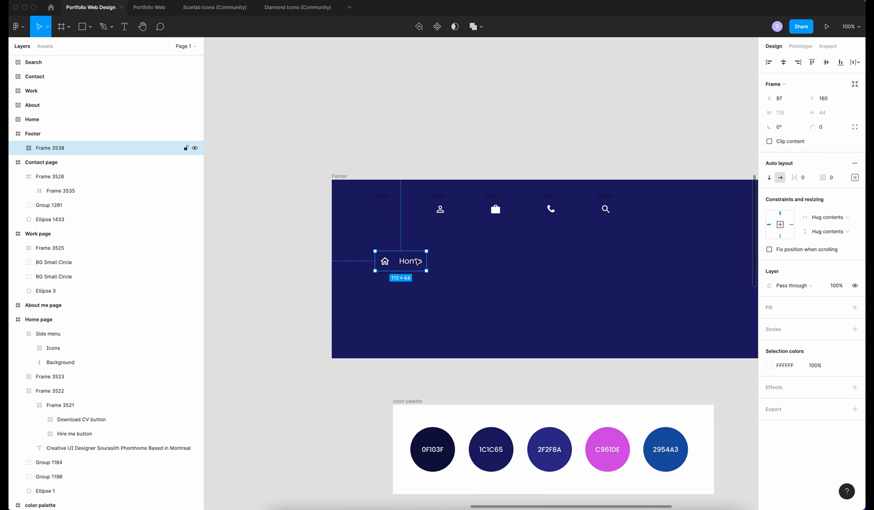
{"action": "double_click", "coordinate": [63, 147]}
Name the combined frame Home and duplicate it into three more items in a row
{"action": "type", "text": "Ho"}
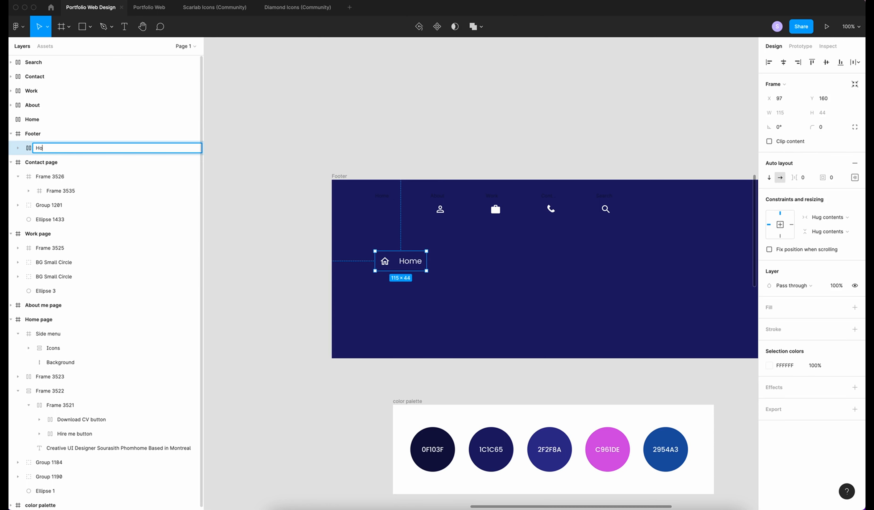
{"action": "key", "text": "Return"}
{"action": "key", "text": "ctrl+c"}
{"action": "key", "text": "ctrl+v"}
{"action": "left_click_drag", "start_coordinate": [402, 265], "coordinate": [415, 264]}
{"action": "key", "text": "shift+Right"}
{"action": "key", "text": "shift+Right"}
{"action": "key", "text": "shift+Right"}
{"action": "key", "text": "shift+Right"}
{"action": "key", "text": "shift+Right"}
{"action": "key", "text": "shift+Right"}
{"action": "key", "text": "shift+Right"}
{"action": "key", "text": "shift+Right"}
{"action": "key", "text": "ctrl+c"}
{"action": "key", "text": "ctrl+v"}
{"action": "key", "text": "shift+Right"}
{"action": "key", "text": "shift+Right"}
{"action": "key", "text": "shift+Right"}
{"action": "key", "text": "shift+Right"}
{"action": "key", "text": "shift+Right"}
{"action": "key", "text": "shift+Right"}
{"action": "key", "text": "shift+Right"}
{"action": "key", "text": "shift+Right"}
{"action": "key", "text": "shift+Right"}
{"action": "key", "text": "shift+Right"}
{"action": "key", "text": "shift+Right"}
{"action": "key", "text": "shift+Right"}
{"action": "key", "text": "shift+Right"}
{"action": "key", "text": "ctrl+c"}
{"action": "key", "text": "ctrl+v"}
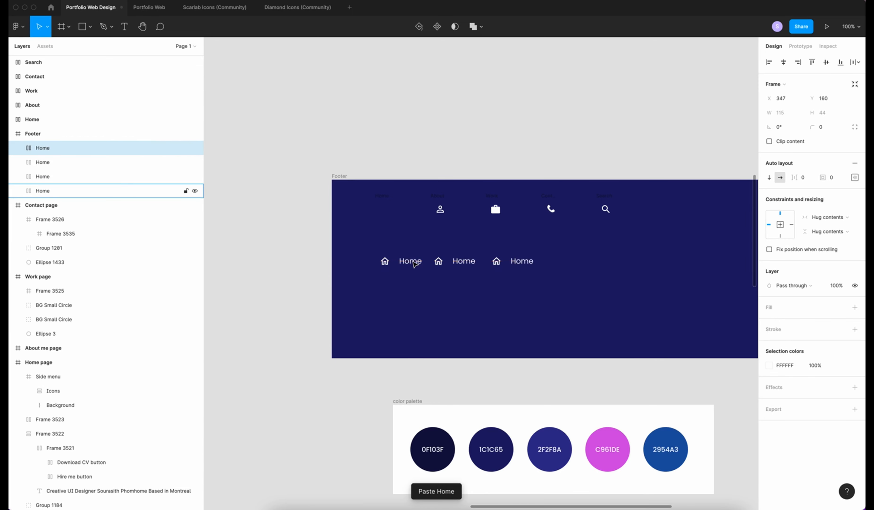
{"action": "key", "text": "shift+Right"}
{"action": "key", "text": "shift+Right"}
{"action": "key", "text": "shift+Right"}
{"action": "key", "text": "shift+Right"}
{"action": "key", "text": "shift+Right"}
{"action": "key", "text": "shift+Right"}
{"action": "key", "text": "shift+Right"}
{"action": "key", "text": "shift+Right"}
{"action": "key", "text": "shift+Right"}
{"action": "key", "text": "shift+Right"}
{"action": "key", "text": "shift+Right"}
{"action": "key", "text": "shift+Right"}
{"action": "key", "text": "shift+Right"}
{"action": "key", "text": "shift+Right"}
Replace the copies' home icons with the person, briefcase and phone icons
{"action": "left_click", "coordinate": [589, 220]}
{"action": "left_click_drag", "start_coordinate": [440, 209], "coordinate": [453, 262]}
{"action": "key", "text": "Delete"}
{"action": "left_click_drag", "start_coordinate": [495, 210], "coordinate": [496, 261]}
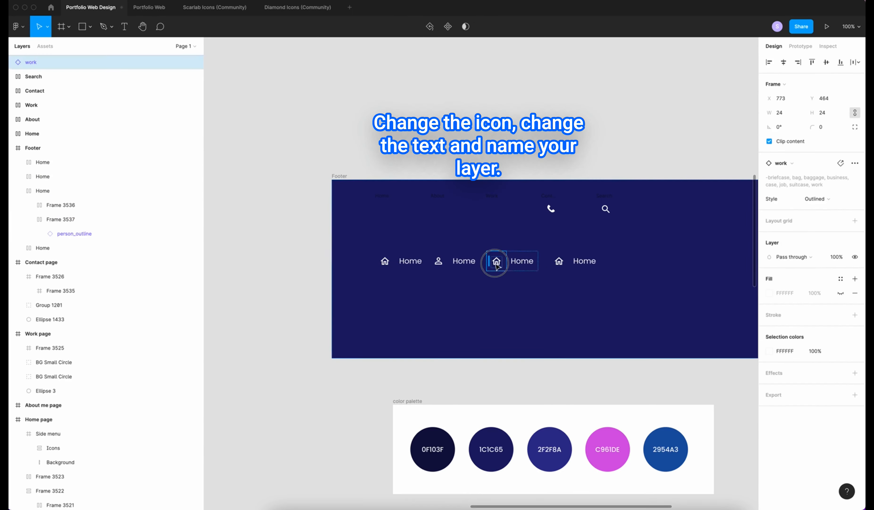
{"action": "key", "text": "Delete"}
{"action": "left_click_drag", "start_coordinate": [551, 209], "coordinate": [557, 262]}
{"action": "left_click", "coordinate": [576, 263]}
{"action": "key", "text": "Delete"}
Relabel the three copies 'About me', 'Work' and 'Contact'
{"action": "double_click", "coordinate": [474, 261]}
{"action": "type", "text": "Contact"}
{"action": "key", "text": "Return"}
{"action": "key", "text": "BackSpace"}
{"action": "key", "text": "BackSpace"}
{"action": "key", "text": "BackSpace"}
{"action": "key", "text": "BackSpace"}
{"action": "key", "text": "BackSpace"}
{"action": "key", "text": "BackSpace"}
{"action": "key", "text": "BackSpace"}
{"action": "key", "text": "BackSpace"}
{"action": "type", "text": "About me"}
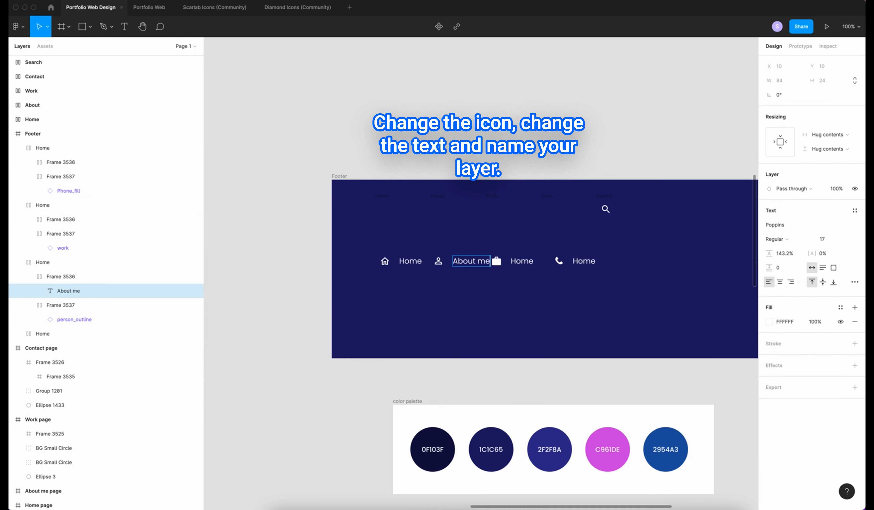
{"action": "double_click", "coordinate": [532, 261]}
{"action": "type", "text": "Work"}
{"action": "double_click", "coordinate": [595, 261]}
{"action": "type", "text": "Contact"}
Rename the three copied item layers Contact, Work and About
{"action": "double_click", "coordinate": [43, 148]}
{"action": "type", "text": "Contact"}
{"action": "left_click", "coordinate": [18, 148]}
{"action": "double_click", "coordinate": [43, 162]}
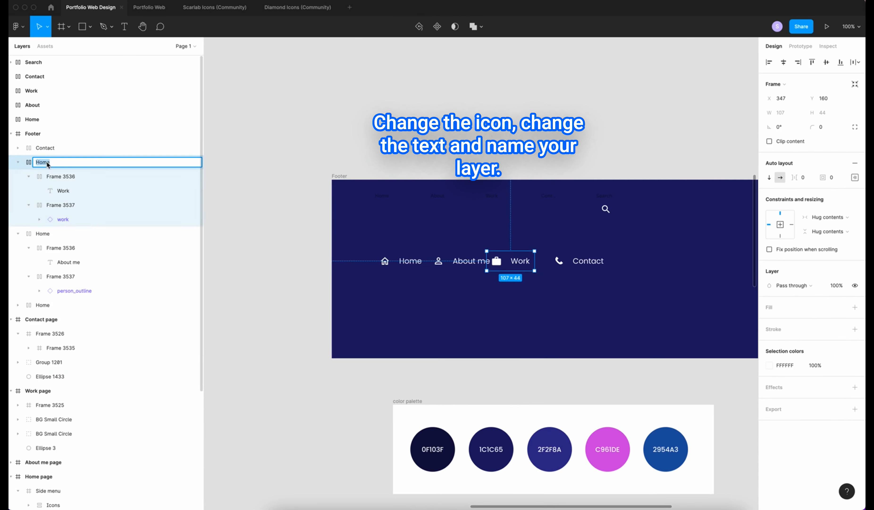
{"action": "type", "text": "Work"}
{"action": "left_click", "coordinate": [18, 162]}
{"action": "double_click", "coordinate": [43, 176]}
{"action": "type", "text": "About"}
Combine the four links into an auto-layout row with 20 spacing, centred in the footer
{"action": "left_click", "coordinate": [18, 177]}
{"action": "left_click", "coordinate": [45, 148], "text": "shift"}
{"action": "left_click", "coordinate": [52, 190], "text": "shift"}
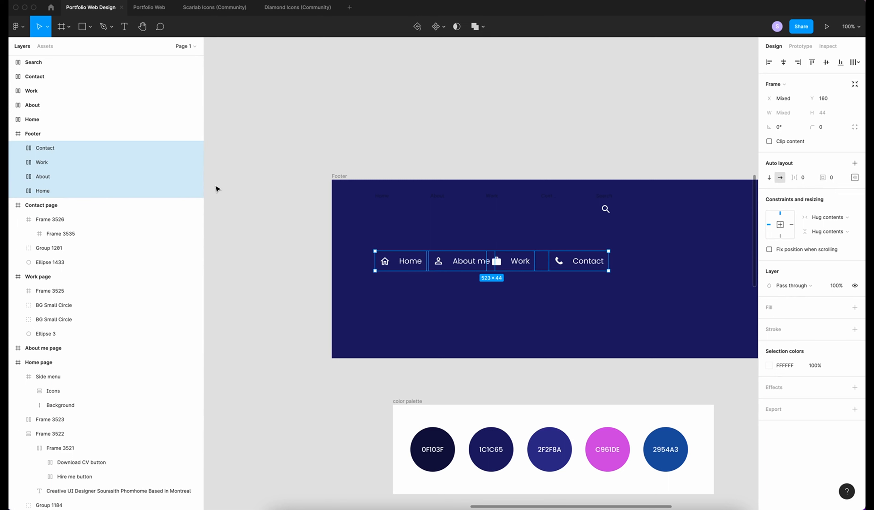
{"action": "key", "text": "shift+a"}
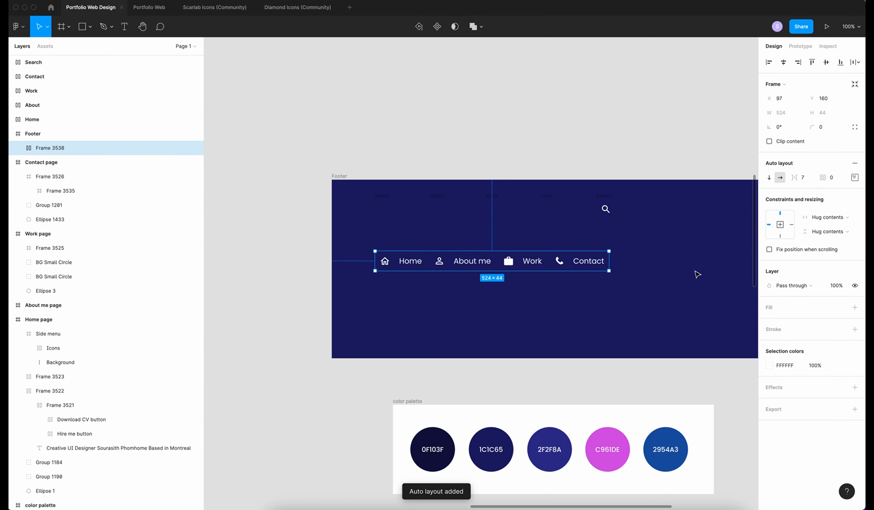
{"action": "left_click", "coordinate": [805, 178]}
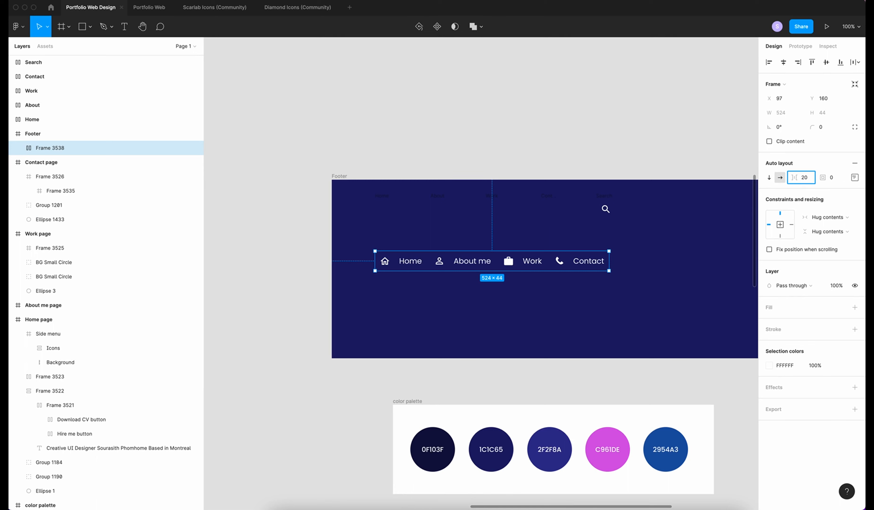
{"action": "key", "text": "Return"}
{"action": "left_click", "coordinate": [628, 221]}
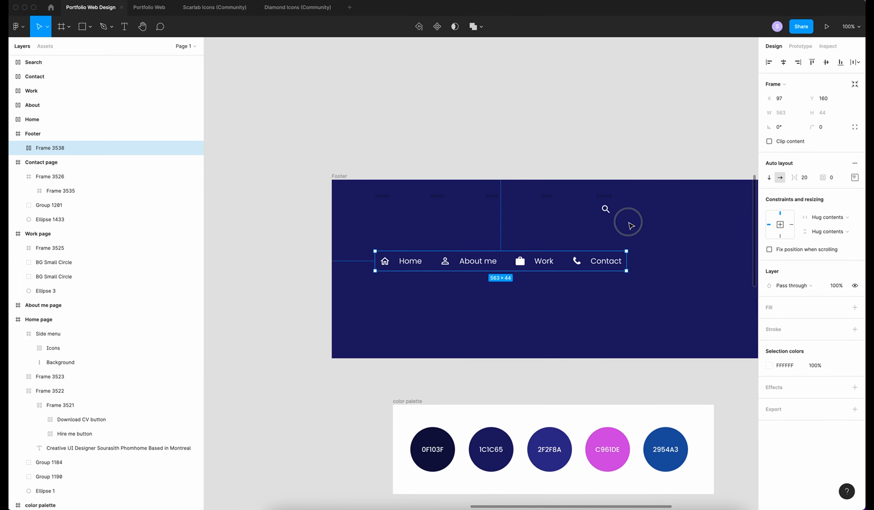
{"action": "left_click", "coordinate": [784, 62]}
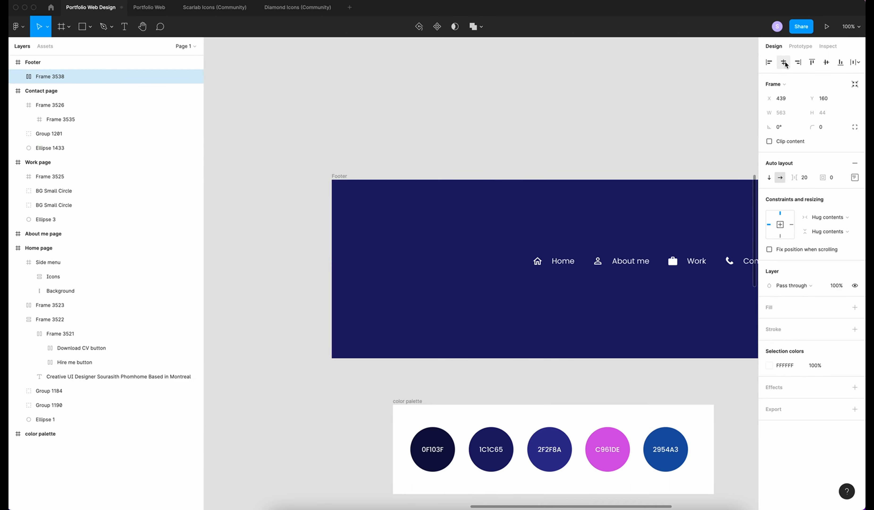
{"action": "left_click", "coordinate": [826, 62]}
Widen the link spacing to 50 and re-centre the row horizontally
{"action": "scroll", "coordinate": [646, 204], "scroll_direction": "left", "scroll_amount": 5}
{"action": "scroll", "coordinate": [646, 204], "scroll_direction": "right", "scroll_amount": 3}
{"action": "key", "text": "shift+Up"}
{"action": "key", "text": "shift+Up"}
{"action": "left_click", "coordinate": [433, 223]}
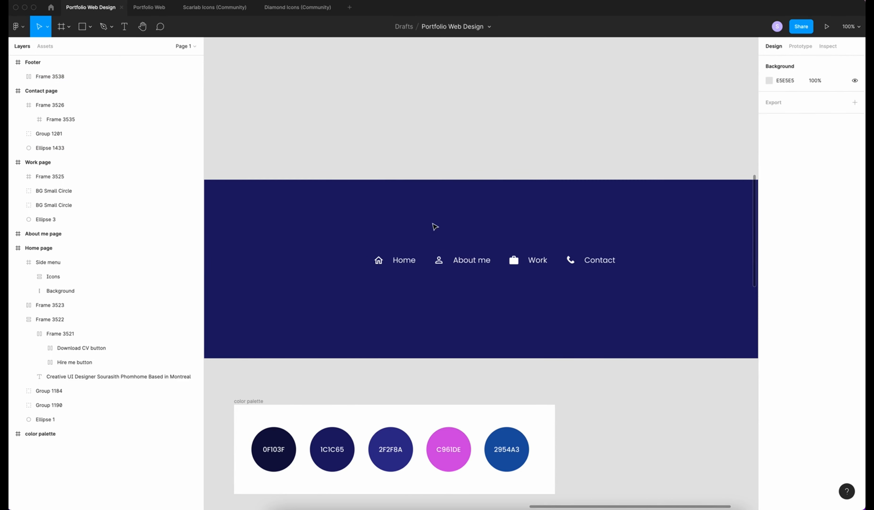
{"action": "type", "text": "50"}
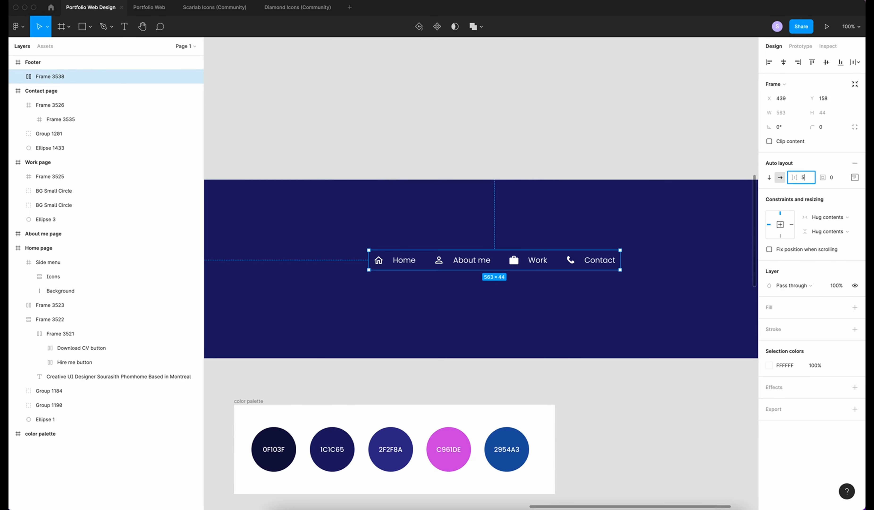
{"action": "key", "text": "Return"}
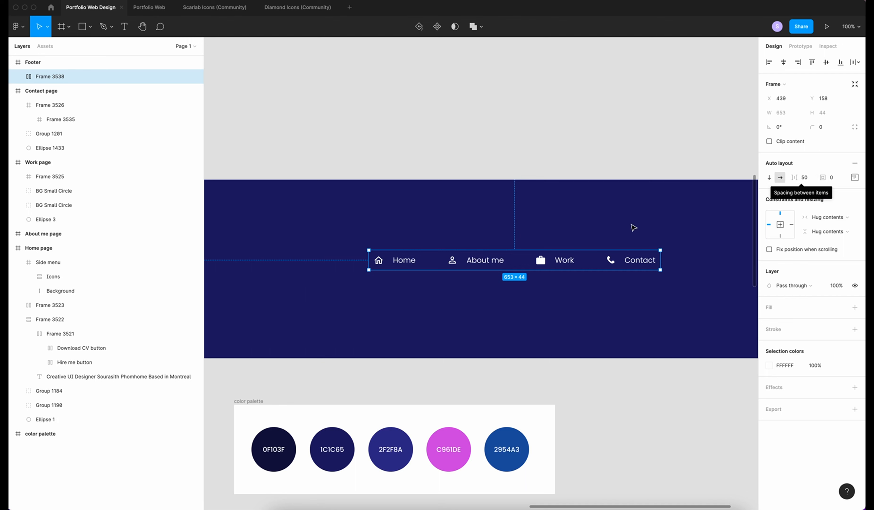
{"action": "left_click", "coordinate": [783, 63]}
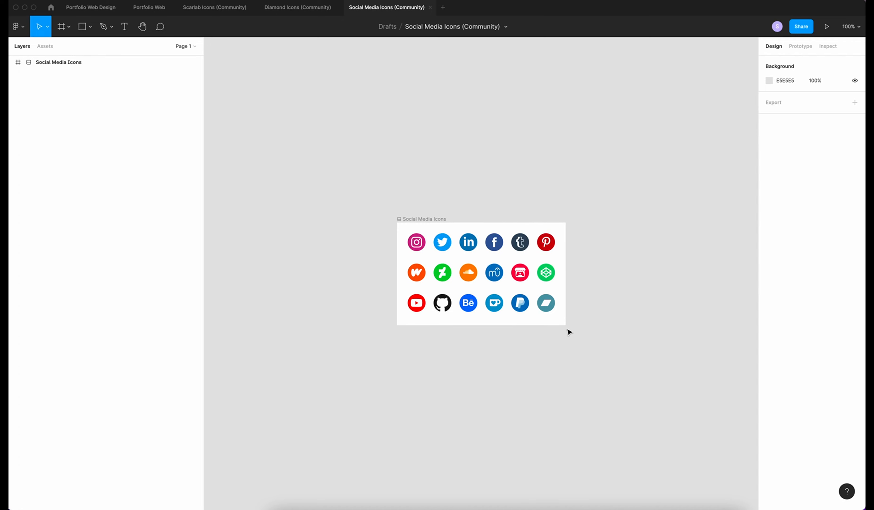
Arrange the Instagram, Twitter, LinkedIn, Facebook and YouTube icons in a 10-spaced auto-layout row, centred horizontally
{"action": "left_click", "coordinate": [421, 238]}
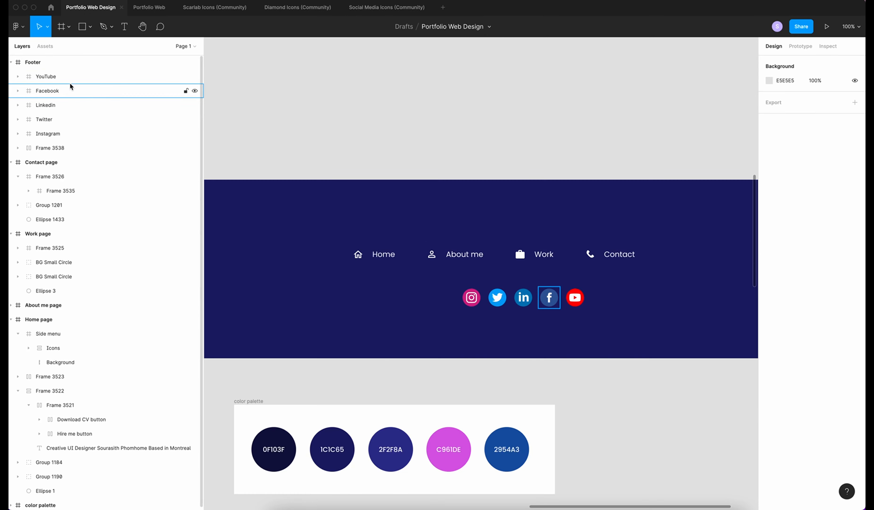
{"action": "left_click", "coordinate": [50, 77]}
{"action": "left_click", "coordinate": [49, 90], "text": "shift"}
{"action": "left_click", "coordinate": [51, 105], "text": "shift"}
{"action": "left_click", "coordinate": [52, 119], "text": "shift"}
{"action": "left_click", "coordinate": [80, 134], "text": "shift"}
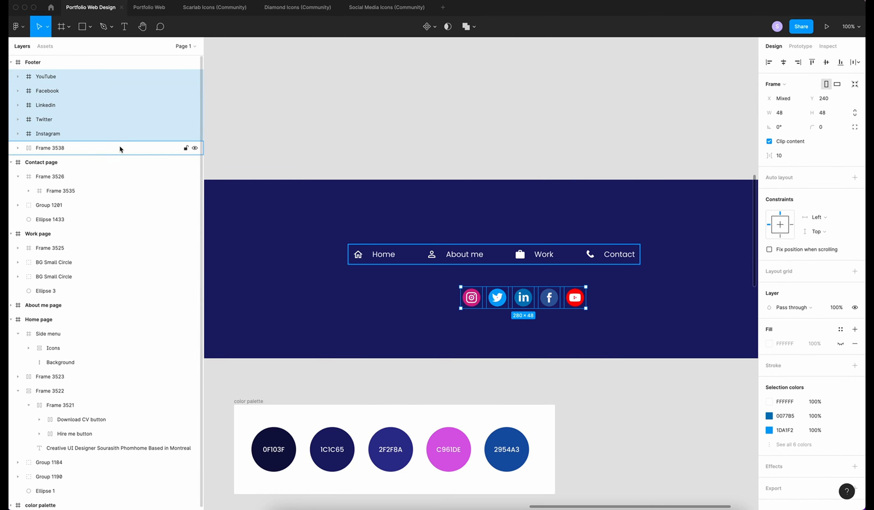
{"action": "key", "text": "shift+a"}
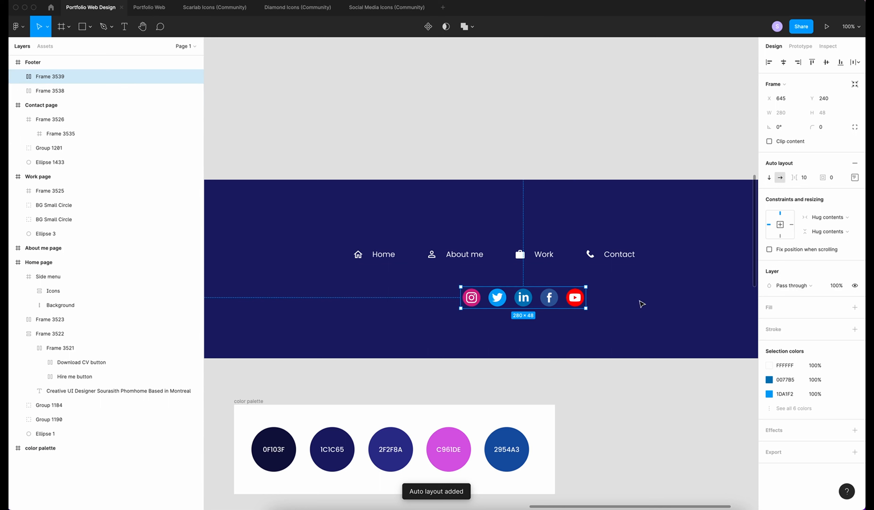
{"action": "left_click", "coordinate": [805, 179]}
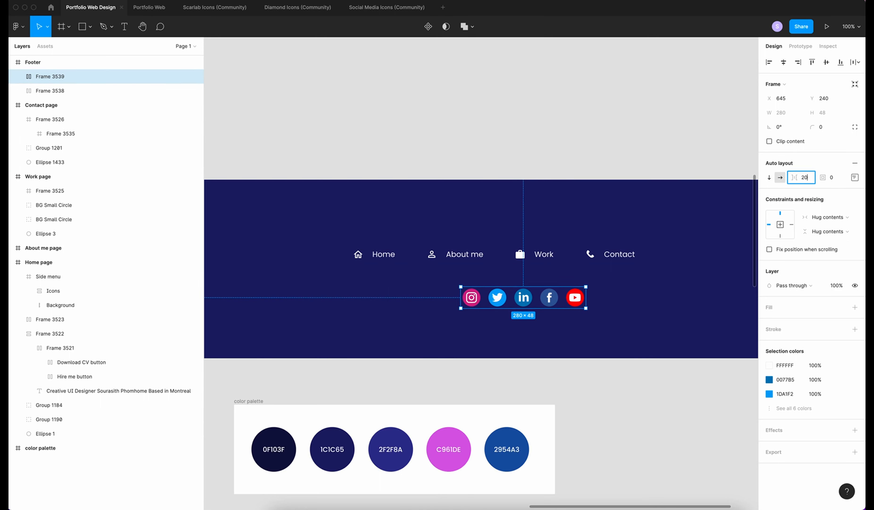
{"action": "key", "text": "Return"}
{"action": "key", "text": "ctrl+z"}
{"action": "left_click", "coordinate": [784, 62]}
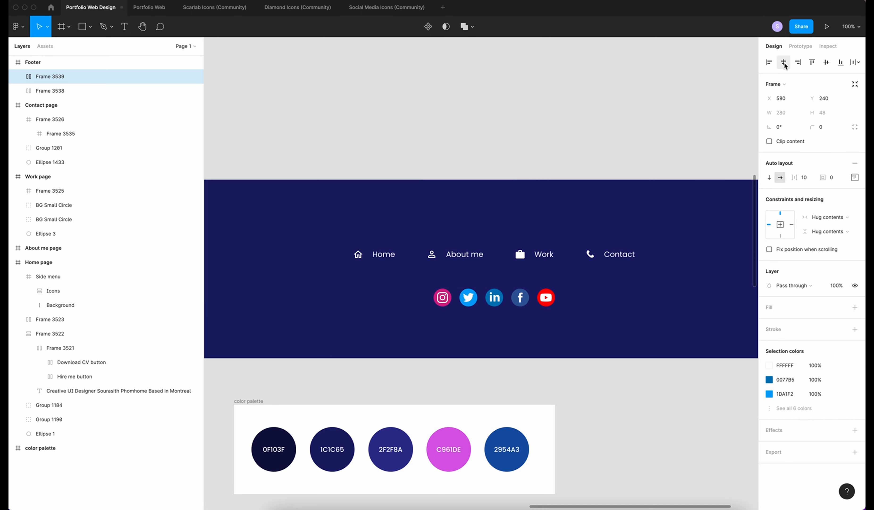
{"action": "left_click", "coordinate": [619, 322]}
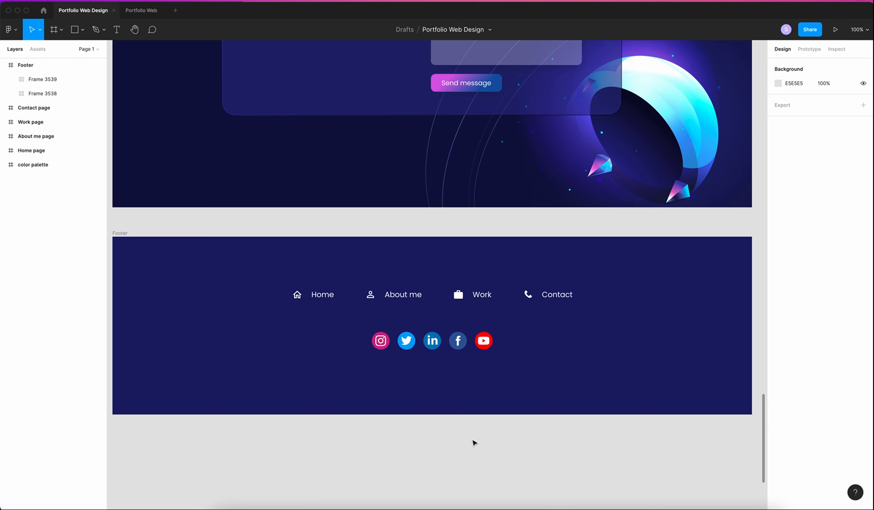
Draw a 1360 × 2 rectangle across the footer below the icons
{"action": "key", "text": "r"}
{"action": "mouse_move", "coordinate": [119, 371]}
{"action": "left_mouse_down"}
{"action": "mouse_move", "coordinate": [381, 382]}
{"action": "mouse_move", "coordinate": [744, 373]}
{"action": "left_mouse_up"}
{"action": "left_click", "coordinate": [791, 101]}
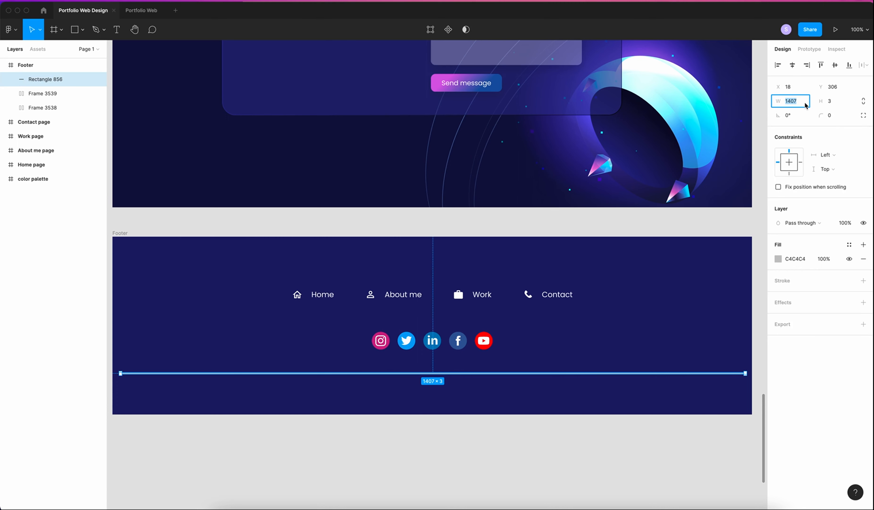
{"action": "type", "text": "1360"}
{"action": "left_click", "coordinate": [833, 100]}
{"action": "type", "text": "2"}
{"action": "key", "text": "Return"}
Fill the divider FFFFFF at 15% opacity, centre it horizontally, and draw a text box beneath
{"action": "left_click", "coordinate": [777, 258]}
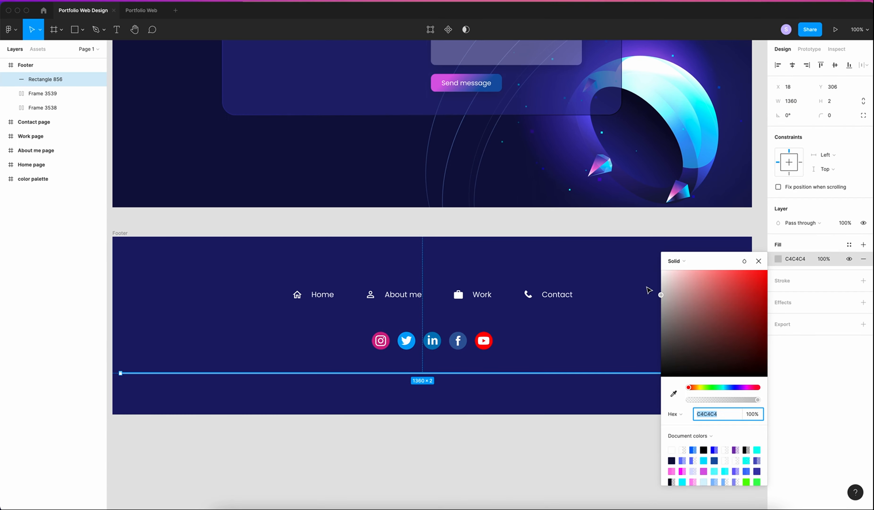
{"action": "type", "text": "FFFFFF"}
{"action": "left_click", "coordinate": [823, 259]}
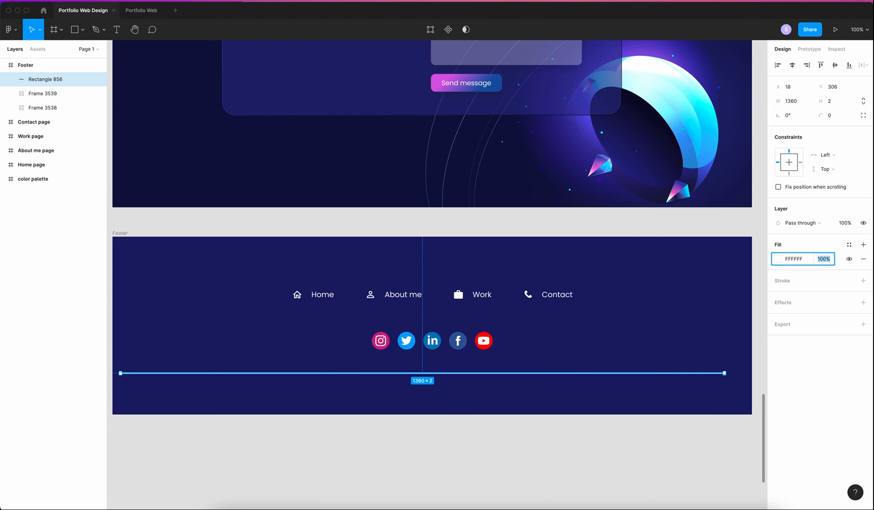
{"action": "type", "text": "15"}
{"action": "key", "text": "Return"}
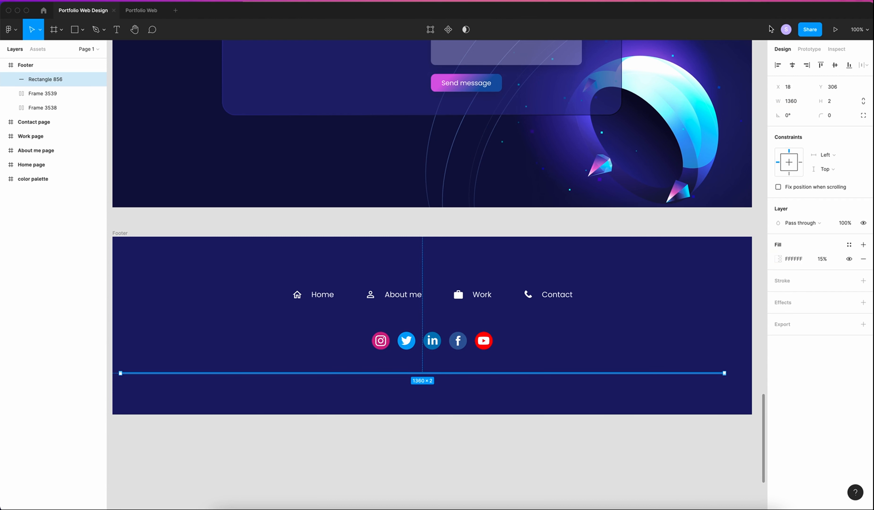
{"action": "left_click", "coordinate": [793, 65]}
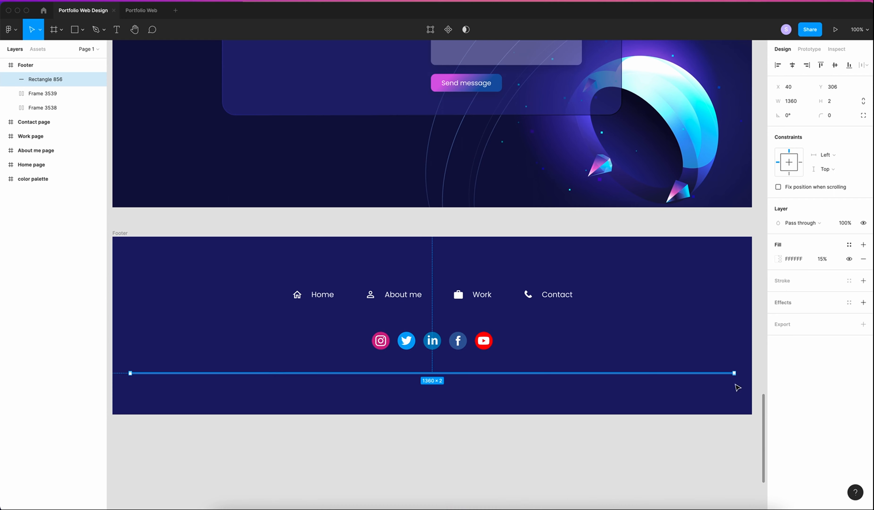
{"action": "key", "text": "t"}
{"action": "left_click_drag", "start_coordinate": [605, 388], "coordinate": [722, 402]}
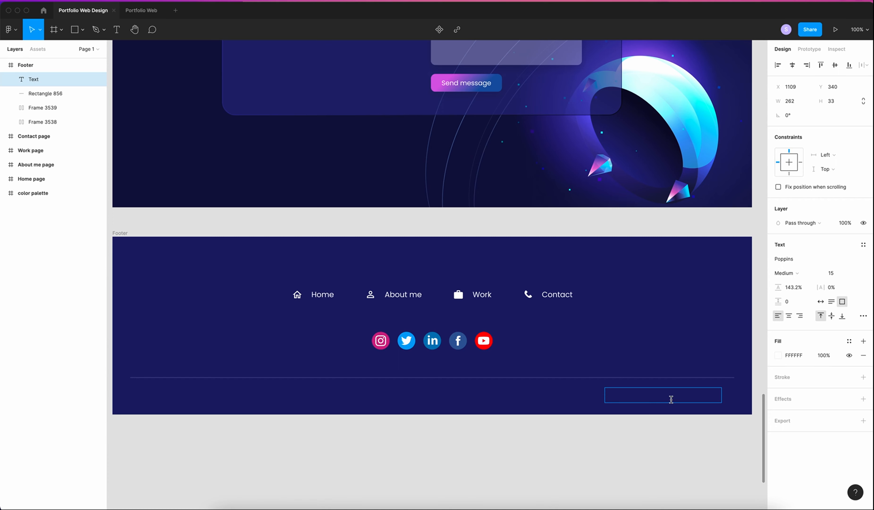
Enter 'Terms of Service - Privacy Policy' at auto width and 70% opacity, aligned to the divider's right end
{"action": "type", "text": "Terms of Service - Privacy Policy"}
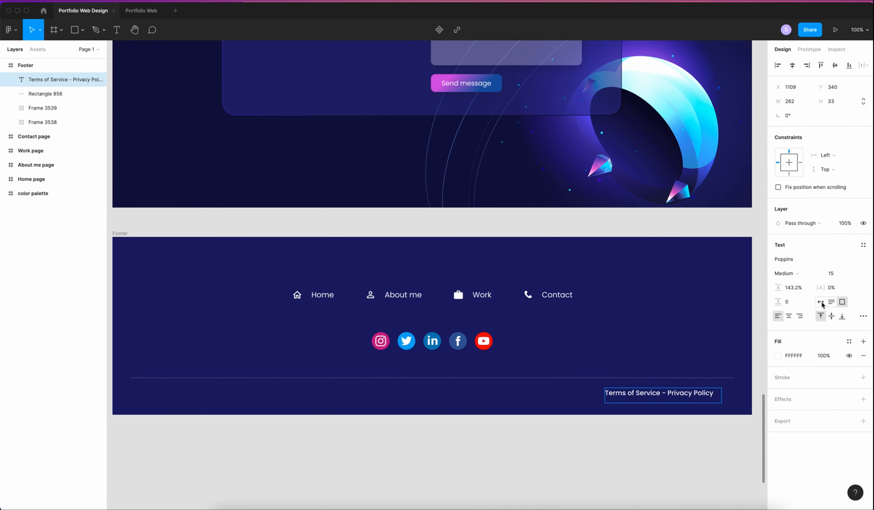
{"action": "left_click", "coordinate": [821, 302]}
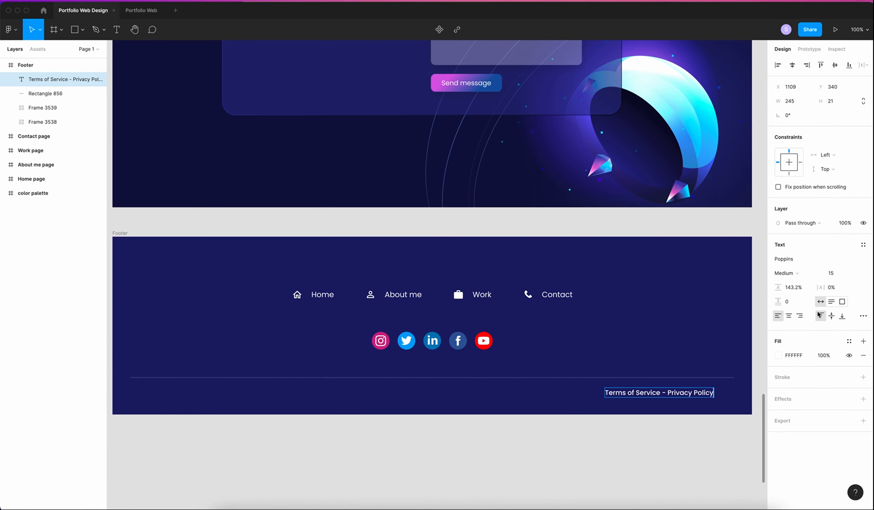
{"action": "left_click", "coordinate": [824, 354]}
{"action": "type", "text": "70"}
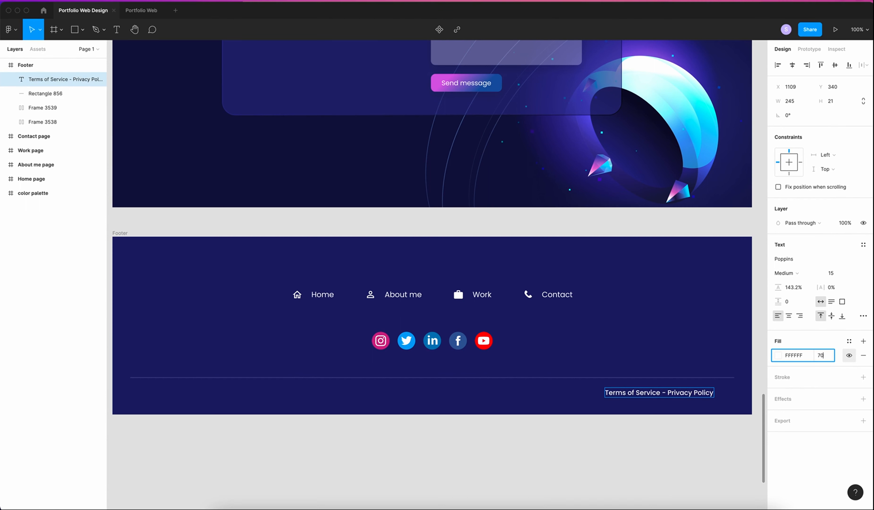
{"action": "key", "text": "Return"}
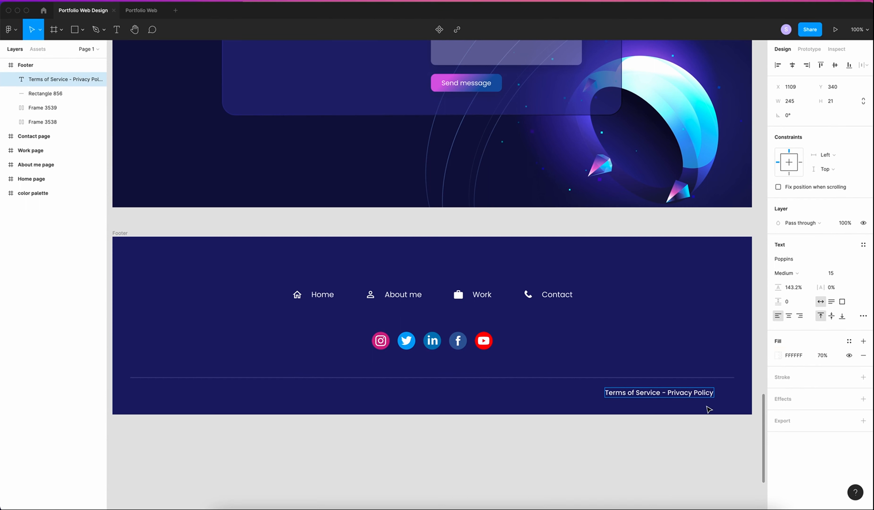
{"action": "left_click_drag", "start_coordinate": [680, 394], "coordinate": [701, 395]}
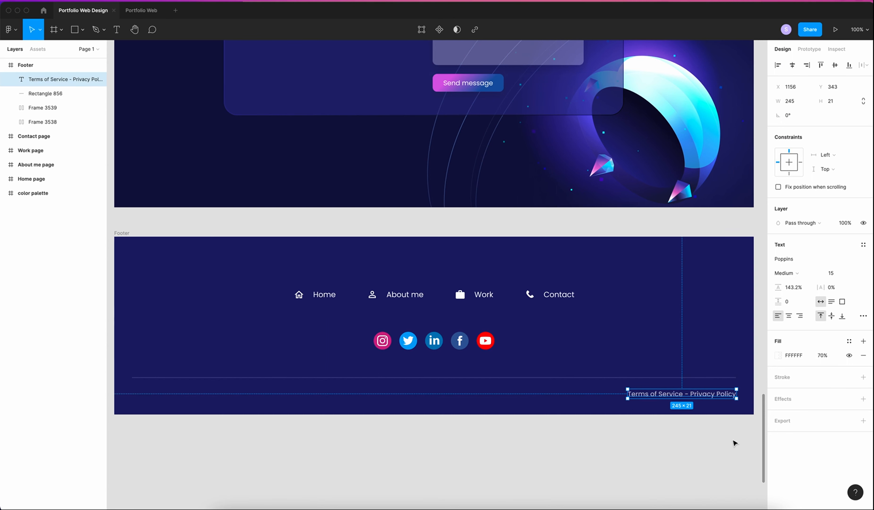
{"action": "left_click", "coordinate": [717, 421]}
{"action": "scroll", "coordinate": [712, 449], "scroll_direction": "left", "scroll_amount": 1}
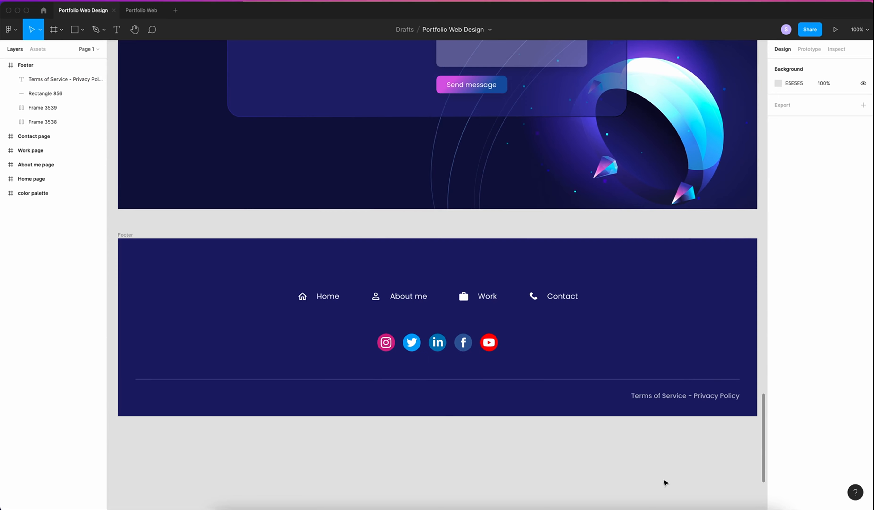
Draw a new 1440×4496 frame beside the stacked portfolio pages
{"action": "key", "text": "minus"}
{"action": "key", "text": "minus"}
{"action": "scroll", "coordinate": [486, 231], "scroll_direction": "up", "scroll_amount": 10}
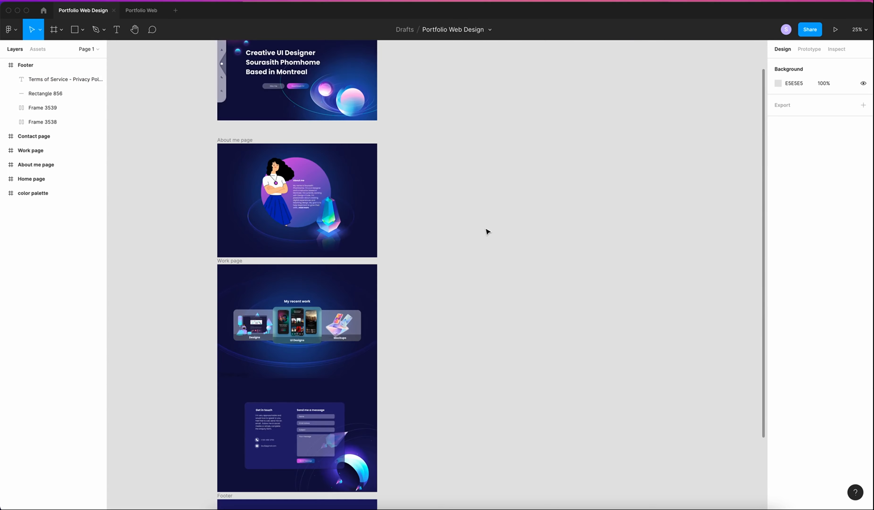
{"action": "key", "text": "minus"}
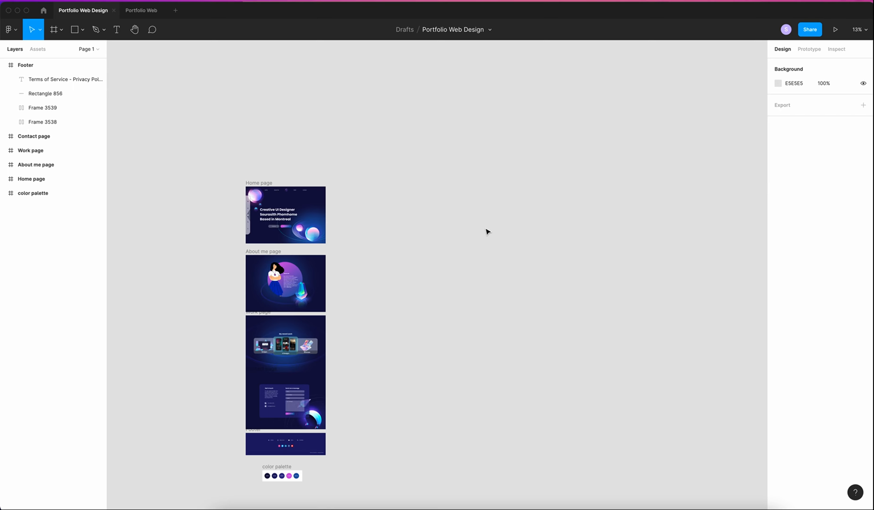
{"action": "key", "text": "t"}
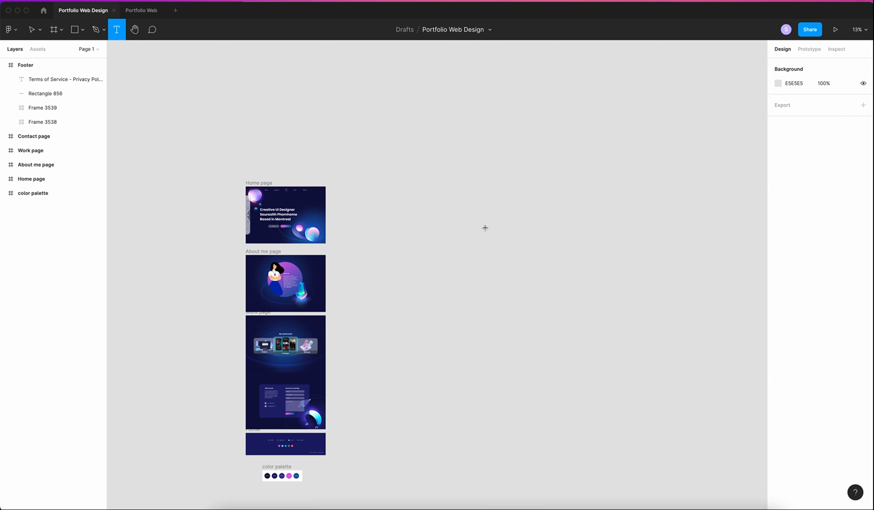
{"action": "key", "text": "f"}
{"action": "left_click_drag", "start_coordinate": [339, 186], "coordinate": [411, 444]}
{"action": "left_click", "coordinate": [790, 115]}
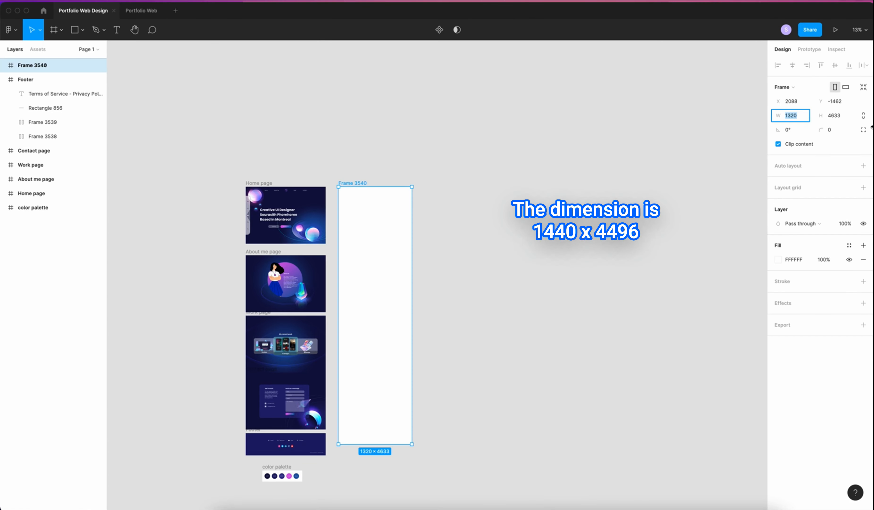
{"action": "left_click", "coordinate": [844, 118]}
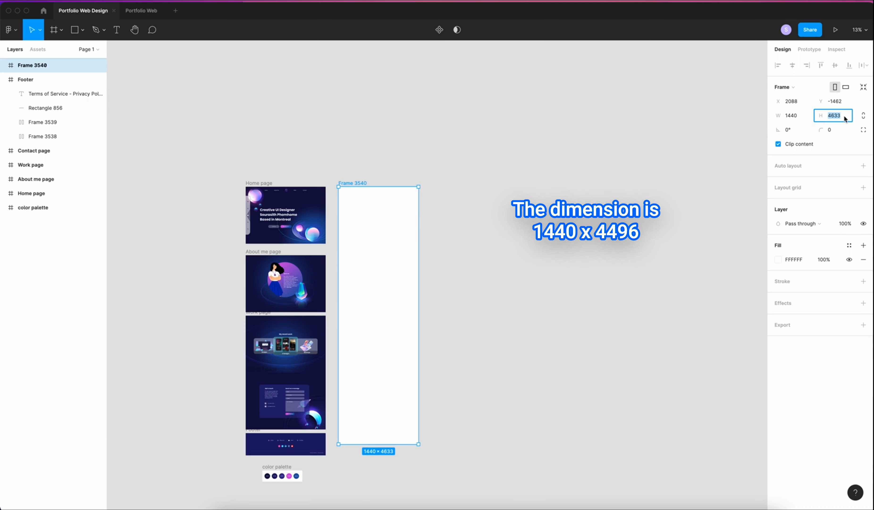
{"action": "type", "text": "449"}
{"action": "key", "text": "Return"}
Fill the frame with the palette's dark navy 0F103F using the eyedropper
{"action": "scroll", "coordinate": [440, 289], "scroll_direction": "up", "scroll_amount": 5}
{"action": "scroll", "coordinate": [441, 289], "scroll_direction": "down", "scroll_amount": 10}
{"action": "scroll", "coordinate": [441, 289], "scroll_direction": "left", "scroll_amount": 5}
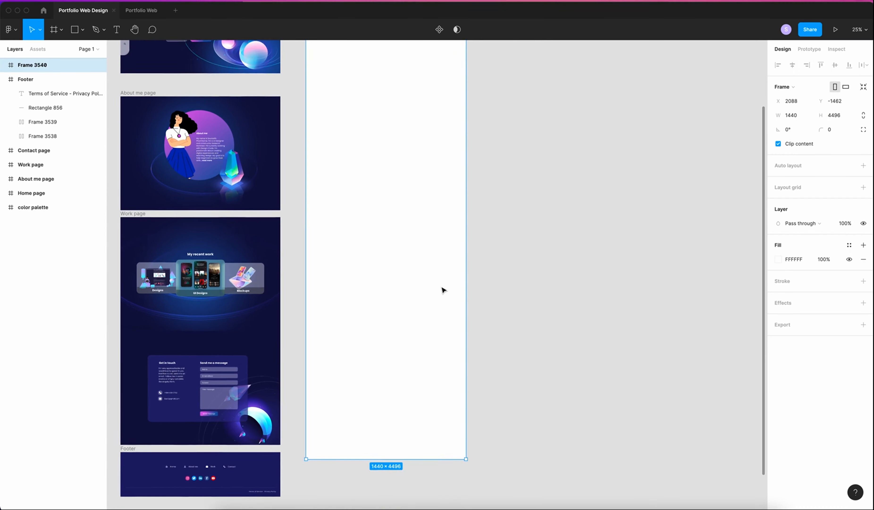
{"action": "key", "text": "i"}
{"action": "left_click", "coordinate": [247, 495]}
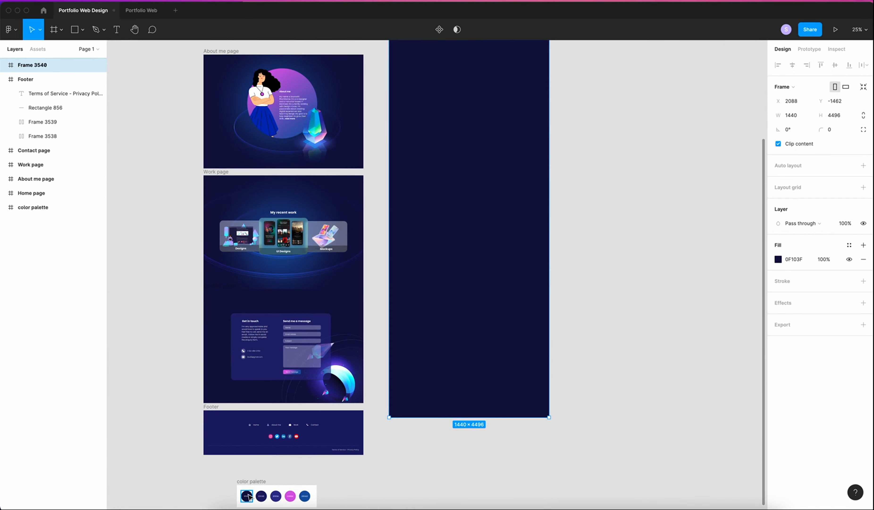
Move the Footer into the bottom of the dark frame and rename the frame 'Landing page'
{"action": "scroll", "coordinate": [420, 298], "scroll_direction": "down", "scroll_amount": 3}
{"action": "left_click", "coordinate": [229, 368]}
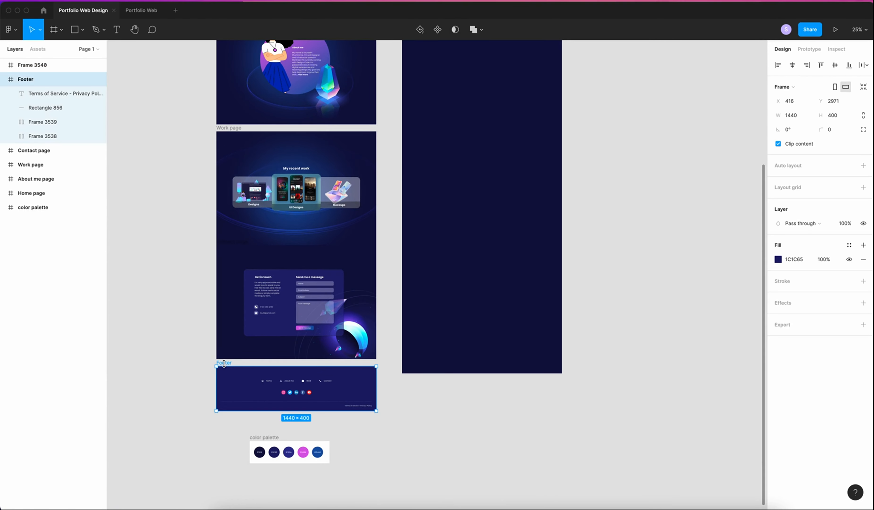
{"action": "left_click_drag", "start_coordinate": [252, 371], "coordinate": [413, 342]}
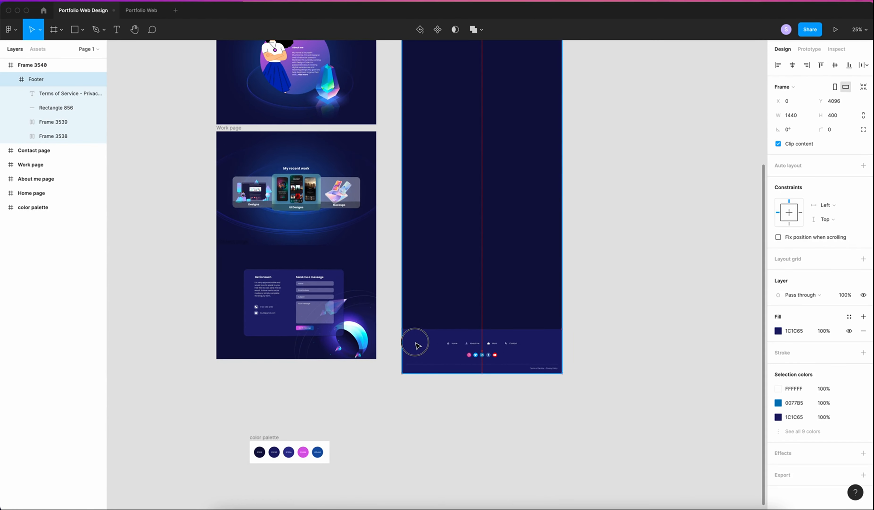
{"action": "scroll", "coordinate": [419, 245], "scroll_direction": "up", "scroll_amount": 5}
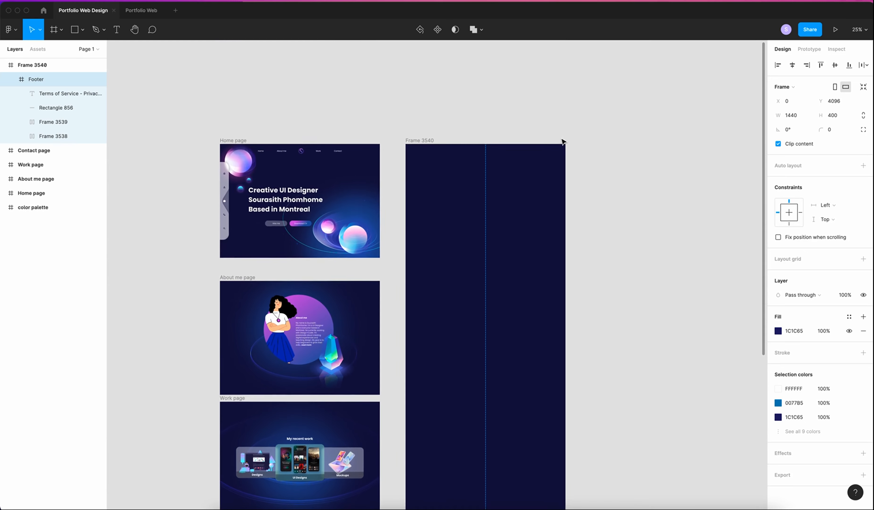
{"action": "left_click", "coordinate": [36, 67]}
{"action": "double_click", "coordinate": [35, 65]}
{"action": "type", "text": "Landing page"}
{"action": "key", "text": "Return"}
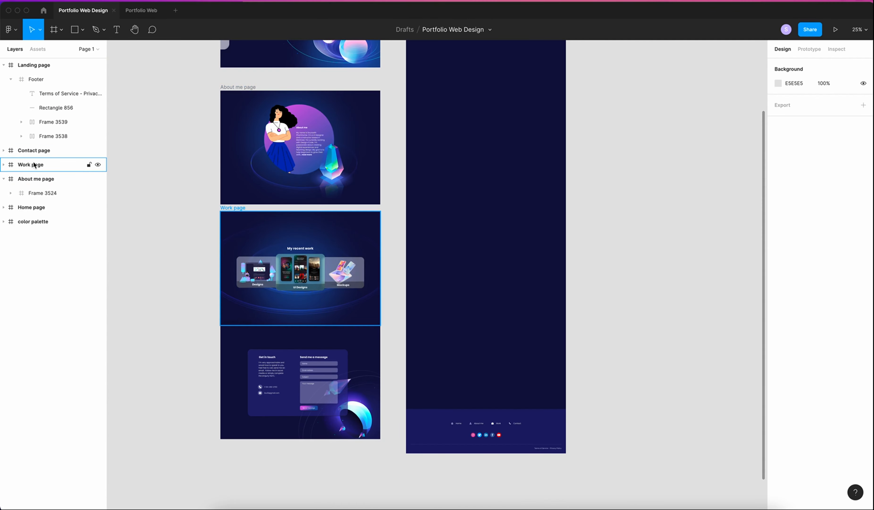
Place the Contact page above the footer and shift the Group 1201 illustration down-right
{"action": "left_click", "coordinate": [36, 151]}
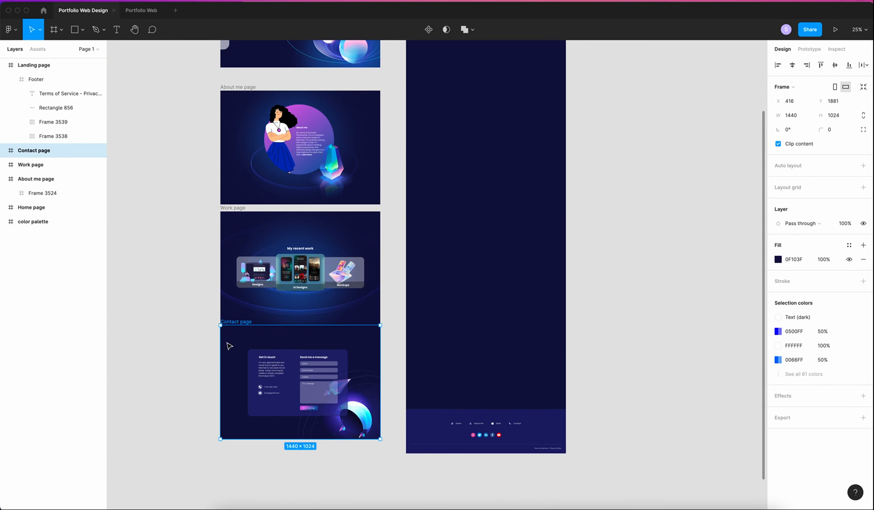
{"action": "left_click_drag", "start_coordinate": [236, 345], "coordinate": [422, 313]}
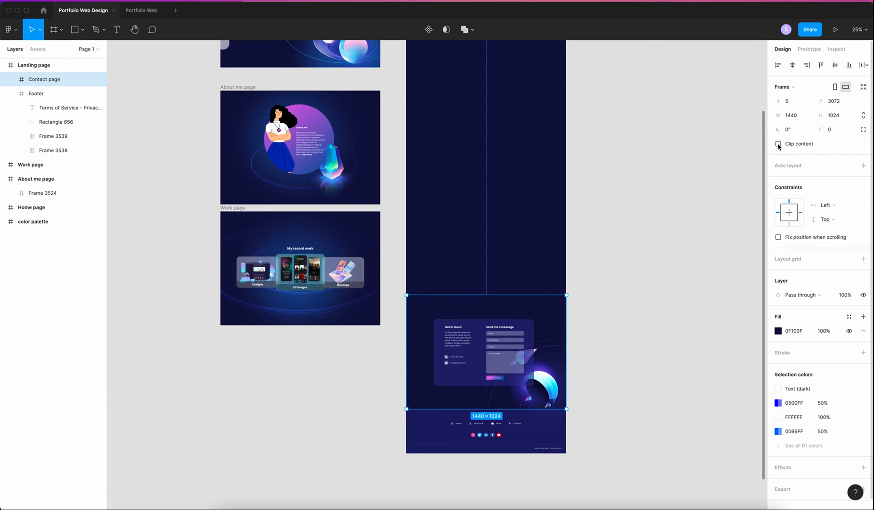
{"action": "left_click", "coordinate": [714, 445]}
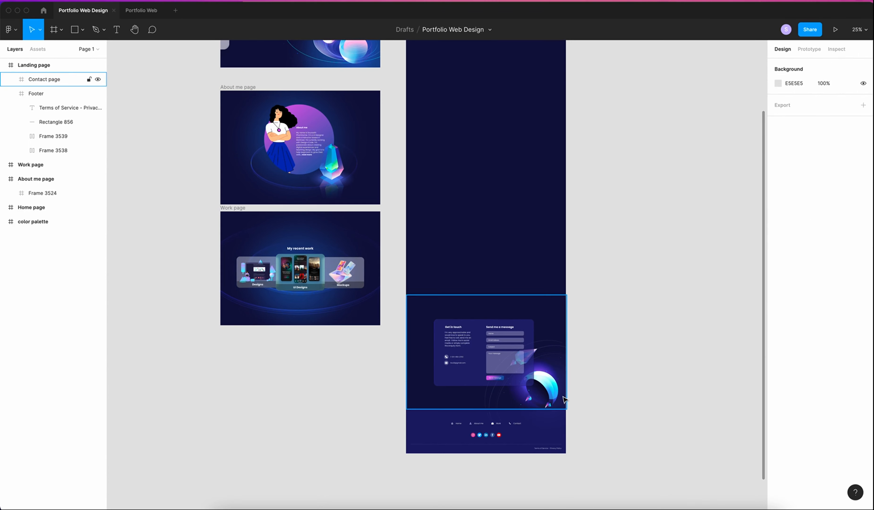
{"action": "left_click", "coordinate": [557, 387], "text": "super"}
{"action": "left_click", "coordinate": [617, 423]}
{"action": "left_click", "coordinate": [63, 107]}
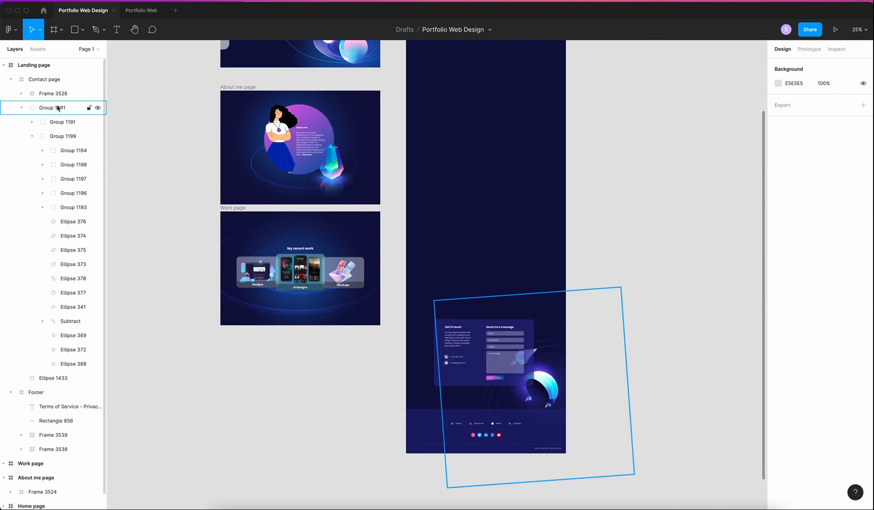
{"action": "left_click_drag", "start_coordinate": [554, 385], "coordinate": [559, 398]}
Centre the contact card vertically within Frame 3526
{"action": "key", "text": "super+plus"}
{"action": "scroll", "coordinate": [554, 296], "scroll_direction": "down", "scroll_amount": 6}
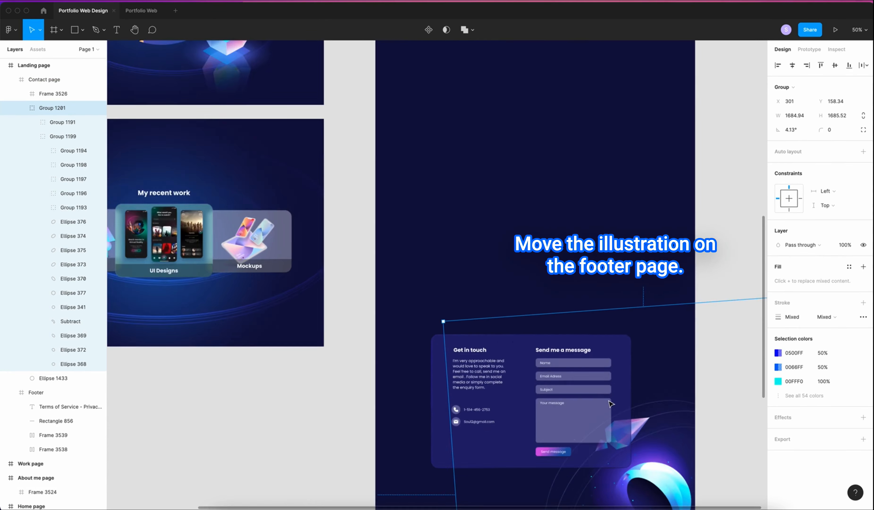
{"action": "scroll", "coordinate": [554, 296], "scroll_direction": "right", "scroll_amount": 3}
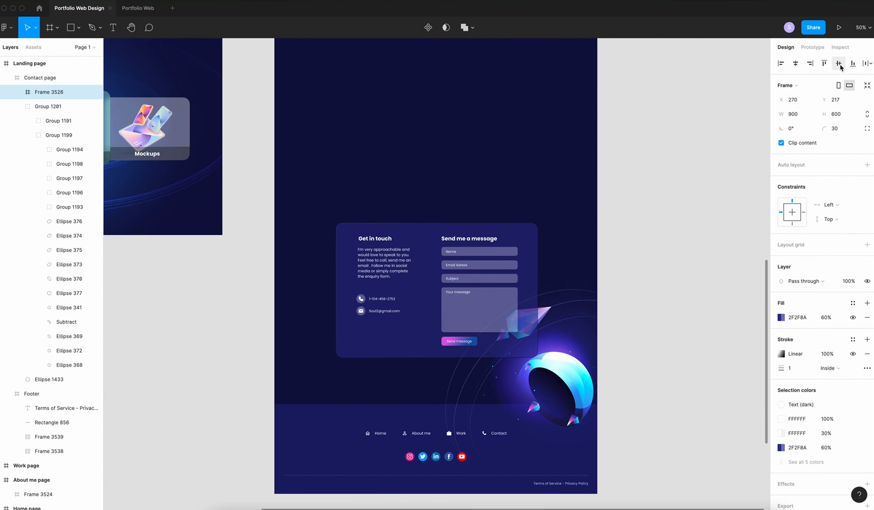
{"action": "left_click", "coordinate": [839, 64]}
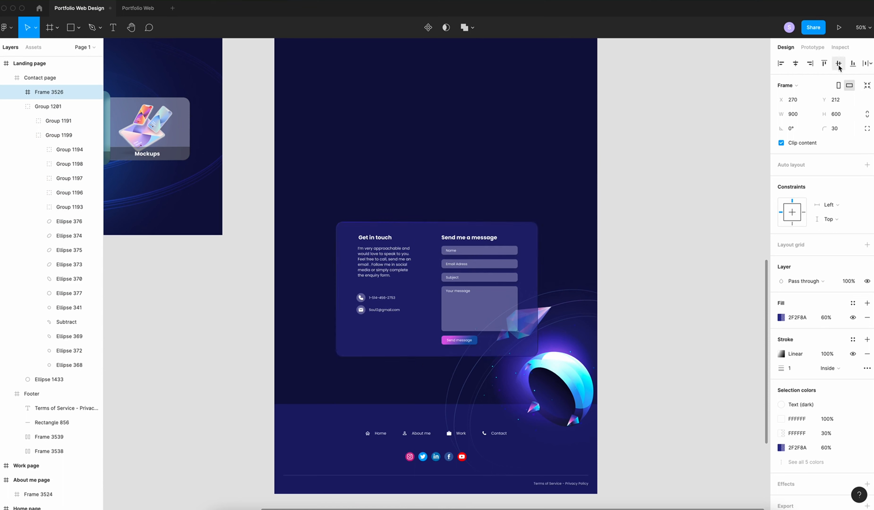
{"action": "left_click", "coordinate": [681, 283]}
{"action": "scroll", "coordinate": [681, 283], "scroll_direction": "left", "scroll_amount": 1}
{"action": "scroll", "coordinate": [681, 284], "scroll_direction": "up", "scroll_amount": 1}
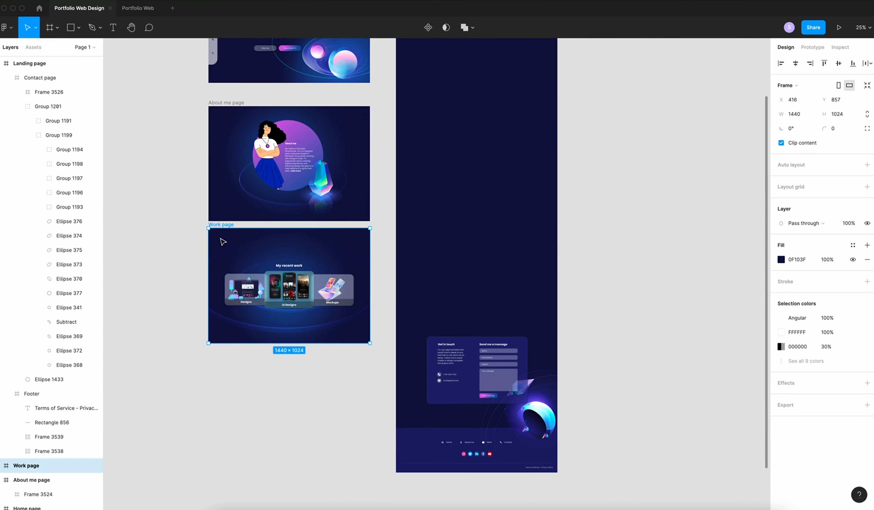
Stack the Work and About me pages into Landing page, centring About me horizontally
{"action": "left_click_drag", "start_coordinate": [211, 238], "coordinate": [411, 214]}
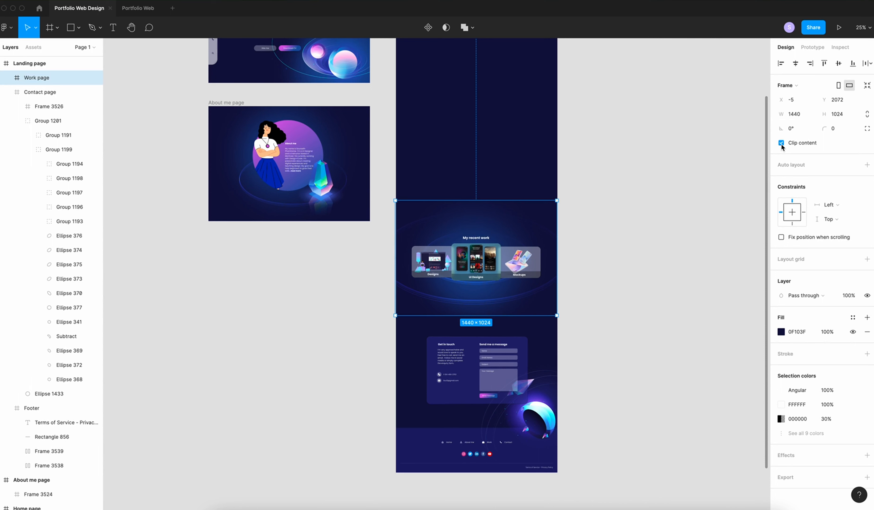
{"action": "left_click", "coordinate": [645, 242]}
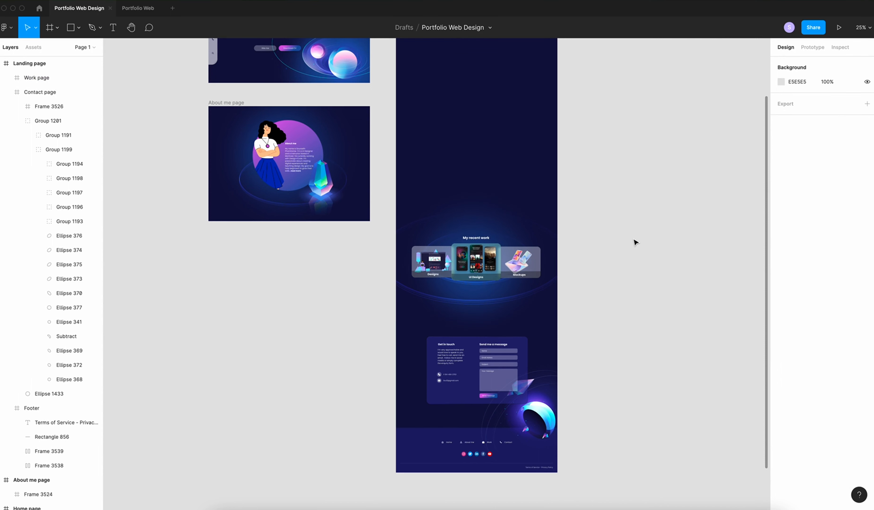
{"action": "scroll", "coordinate": [224, 196], "scroll_direction": "up", "scroll_amount": 3}
{"action": "left_click", "coordinate": [212, 193]}
{"action": "scroll", "coordinate": [176, 229], "scroll_direction": "up", "scroll_amount": 1}
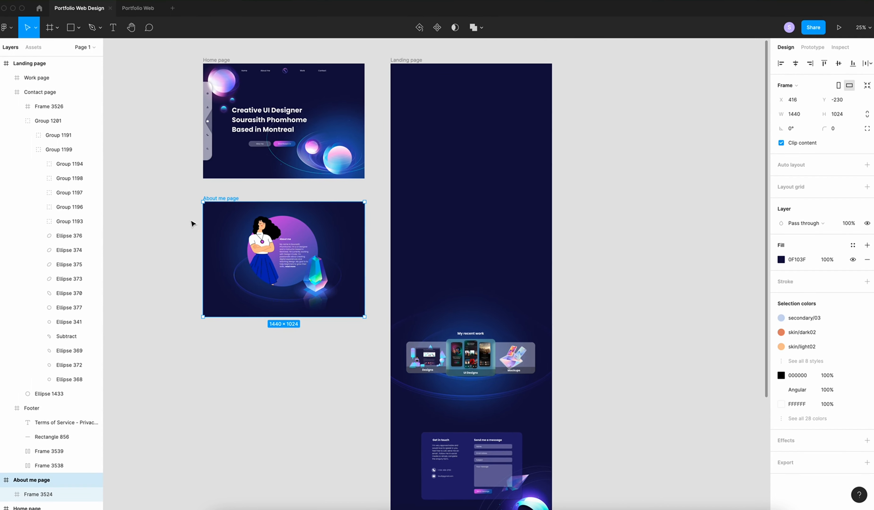
{"action": "left_click_drag", "start_coordinate": [225, 226], "coordinate": [405, 201]}
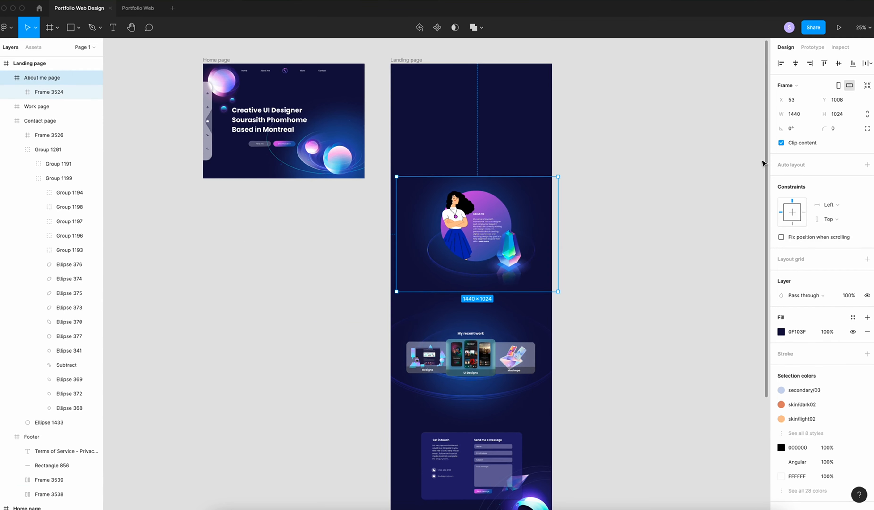
{"action": "left_click", "coordinate": [795, 64]}
{"action": "left_click", "coordinate": [608, 235]}
Put the Home page at Landing page's top-left (0,0) with Clip content turned off
{"action": "scroll", "coordinate": [608, 235], "scroll_direction": "up", "scroll_amount": 3}
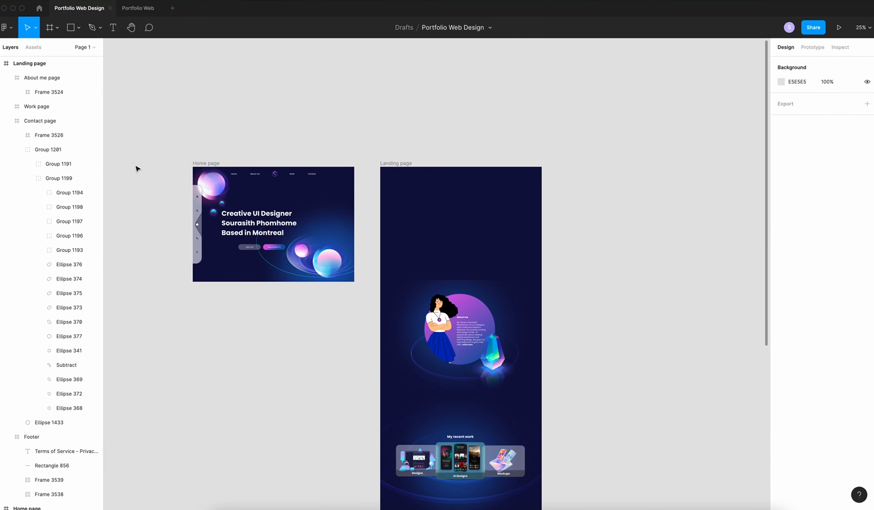
{"action": "left_click", "coordinate": [194, 164]}
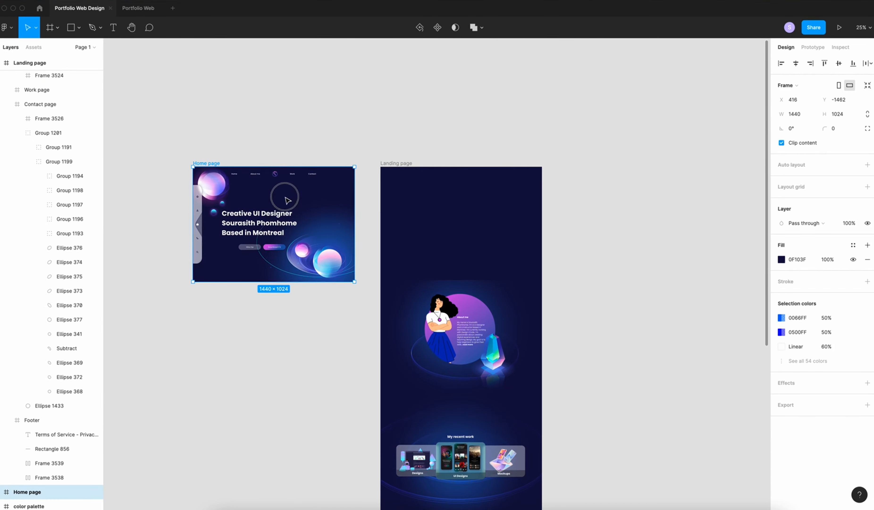
{"action": "left_click_drag", "start_coordinate": [287, 196], "coordinate": [489, 197]}
{"action": "left_click", "coordinate": [795, 64]}
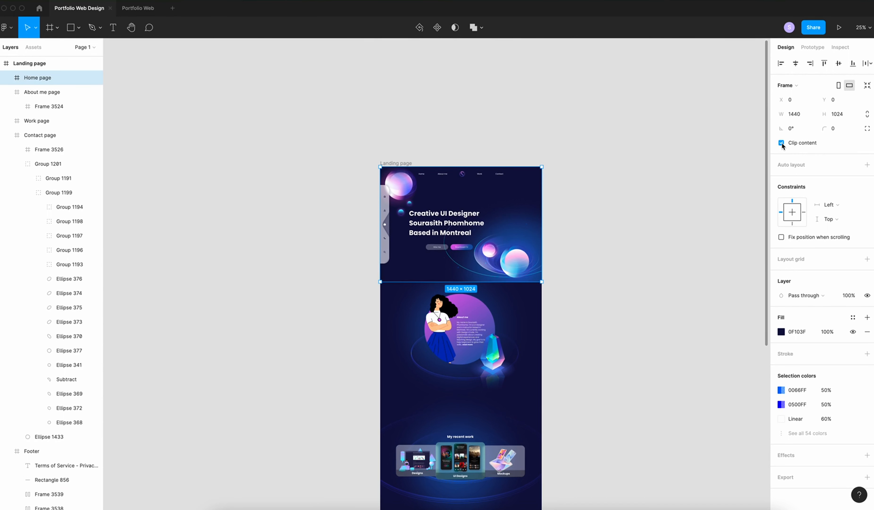
{"action": "left_click", "coordinate": [782, 142]}
{"action": "left_click", "coordinate": [641, 199]}
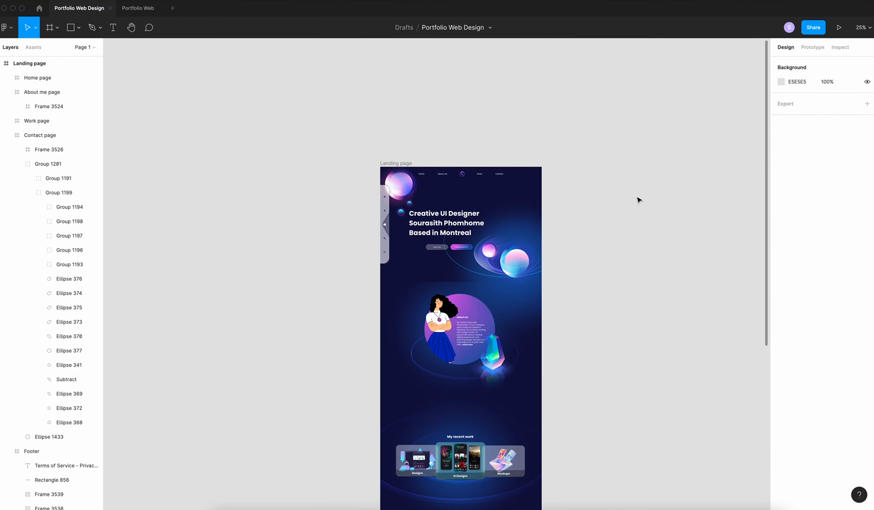
Zoom in on the landing page and collapse the Contact page's layers
{"action": "scroll", "coordinate": [638, 199], "scroll_direction": "right", "scroll_amount": 2}
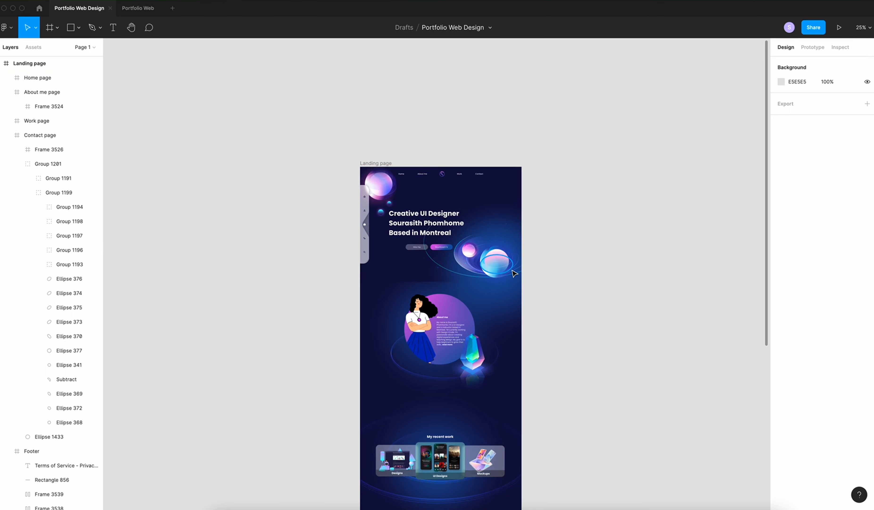
{"action": "key", "text": "super+equal"}
{"action": "scroll", "coordinate": [380, 250], "scroll_direction": "up", "scroll_amount": 1}
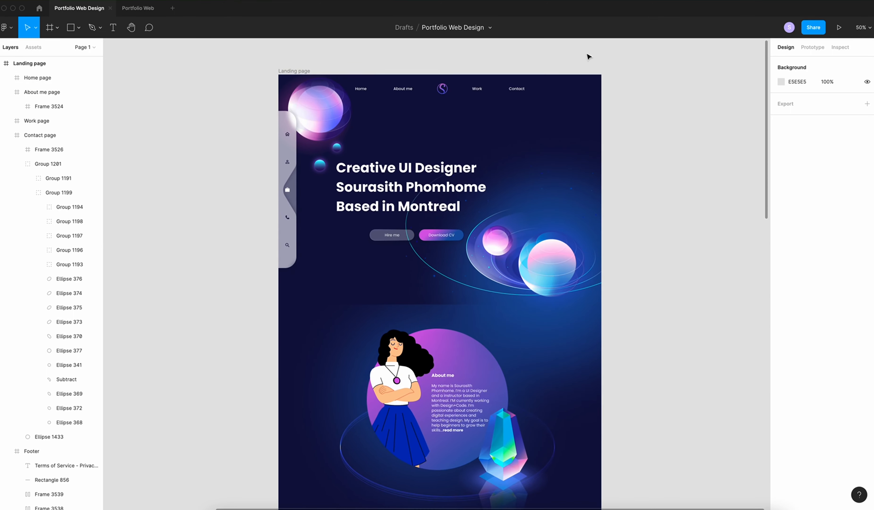
{"action": "scroll", "coordinate": [591, 197], "scroll_direction": "down", "scroll_amount": 1}
{"action": "scroll", "coordinate": [591, 197], "scroll_direction": "right", "scroll_amount": 2}
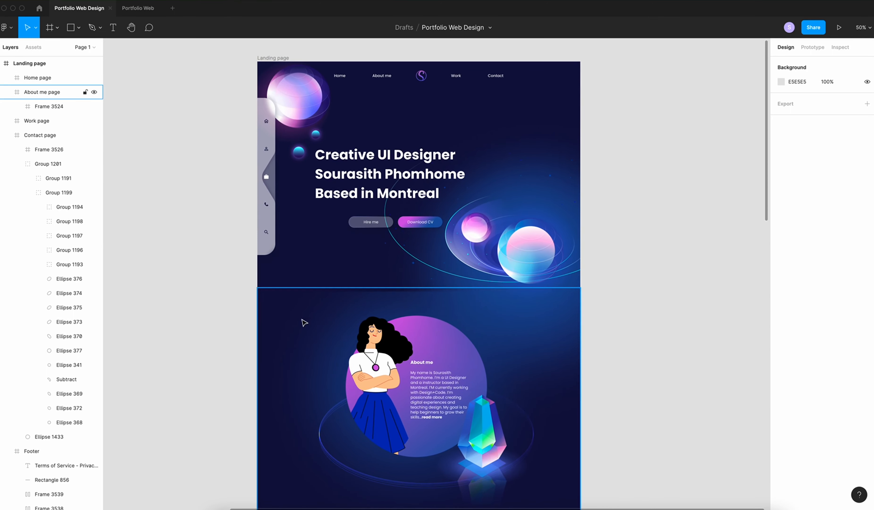
{"action": "left_click", "coordinate": [279, 323]}
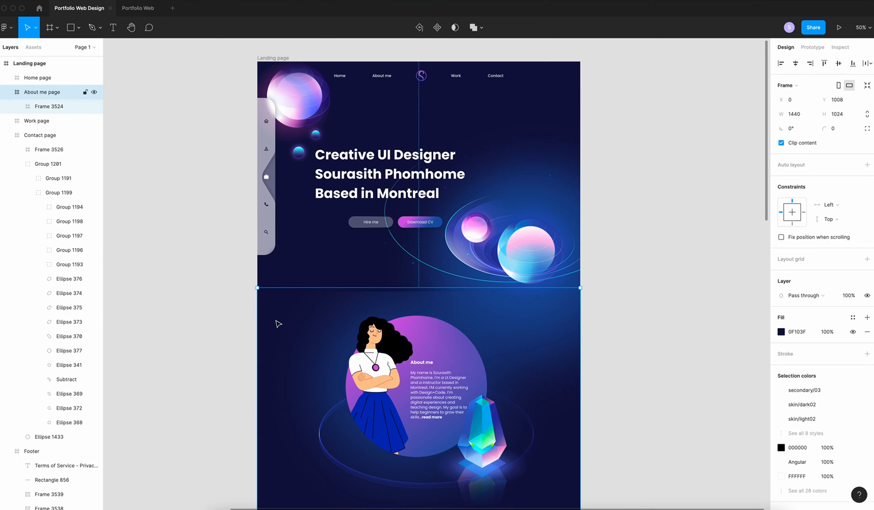
{"action": "left_click", "coordinate": [5, 135]}
Shrink the Ellipse 2 glow to 859×859 and centre it in its frame
{"action": "left_click", "coordinate": [17, 106]}
{"action": "left_click", "coordinate": [54, 164]}
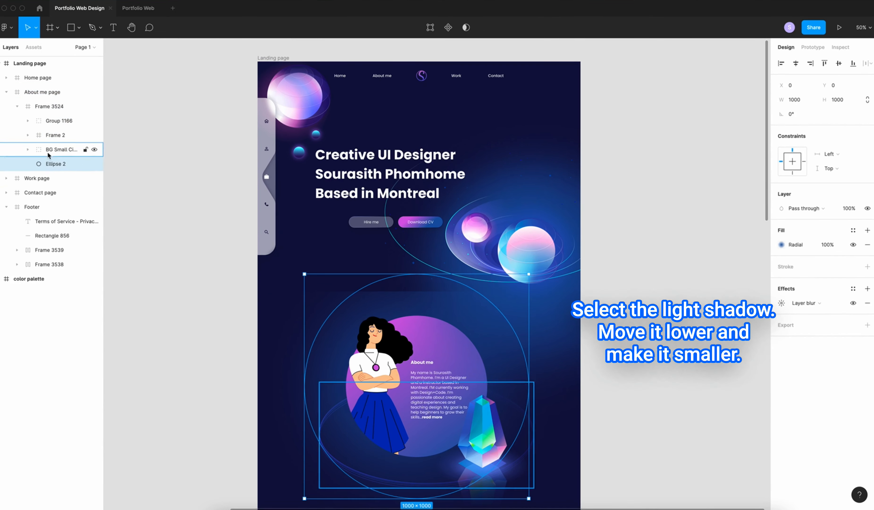
{"action": "left_click_drag", "start_coordinate": [376, 303], "coordinate": [377, 346]}
{"action": "scroll", "coordinate": [381, 350], "scroll_direction": "down", "scroll_amount": 3}
{"action": "left_click_drag", "start_coordinate": [528, 479], "coordinate": [497, 448]}
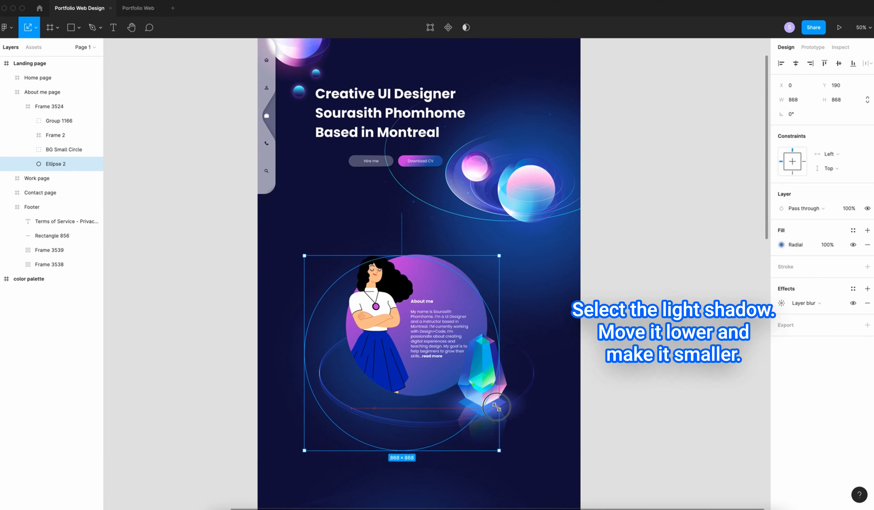
{"action": "left_click", "coordinate": [795, 63]}
{"action": "left_click", "coordinate": [838, 63]}
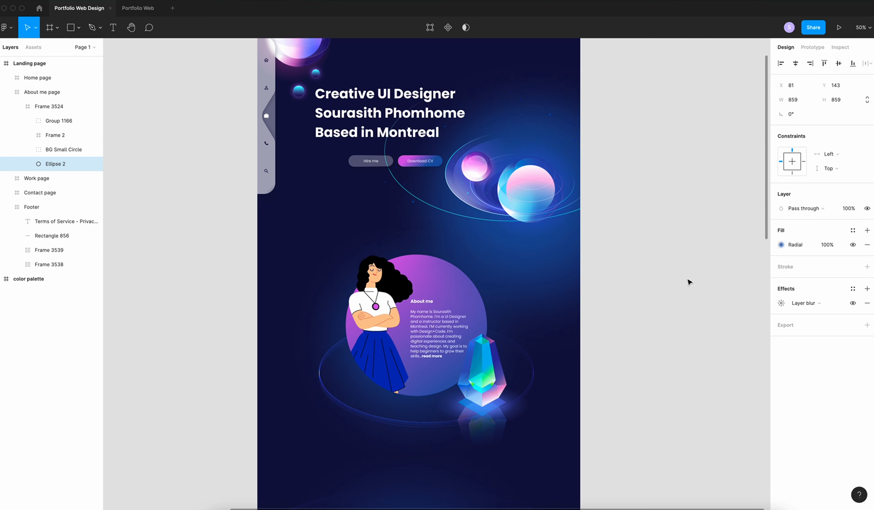
Set the glow's outer gradient stop to the dark navy background colour
{"action": "left_click", "coordinate": [780, 245]}
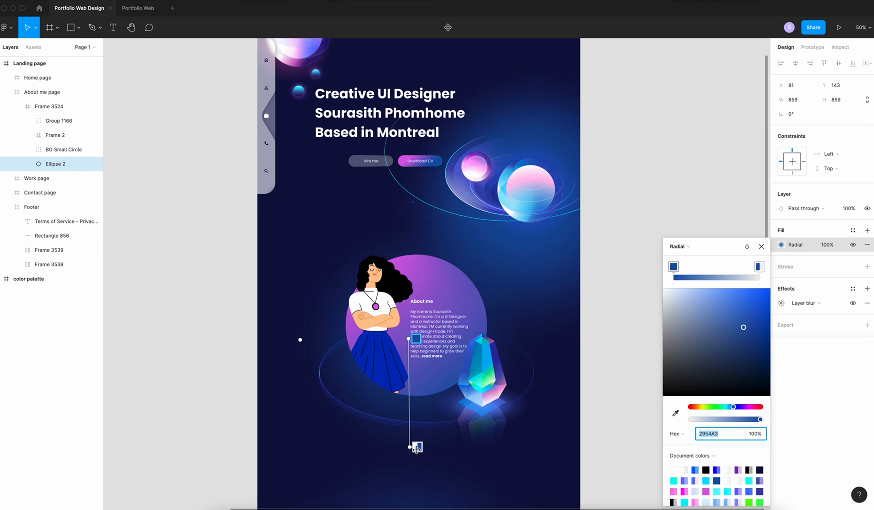
{"action": "left_click", "coordinate": [416, 447]}
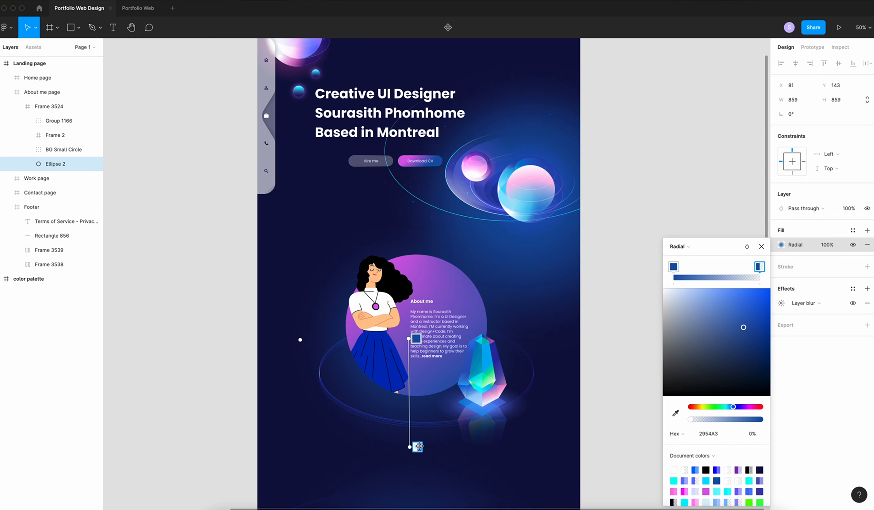
{"action": "scroll", "coordinate": [377, 358], "scroll_direction": "down", "scroll_amount": 1}
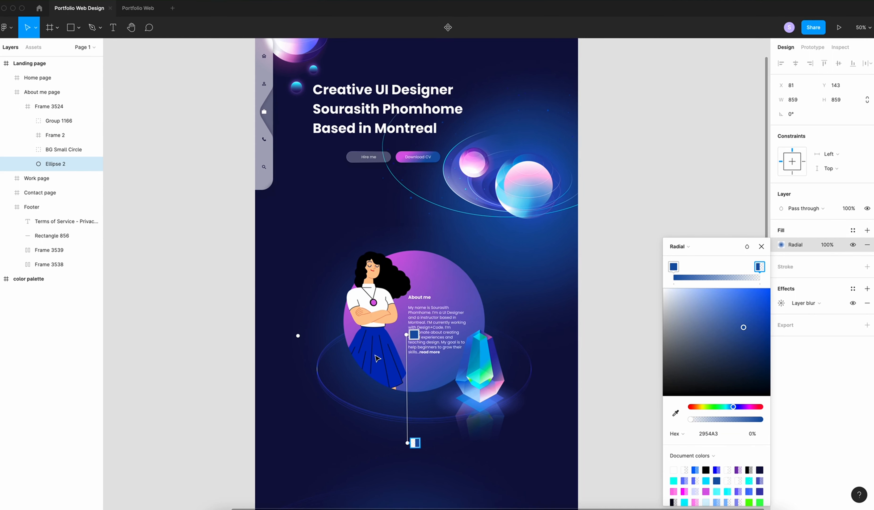
{"action": "key", "text": "i"}
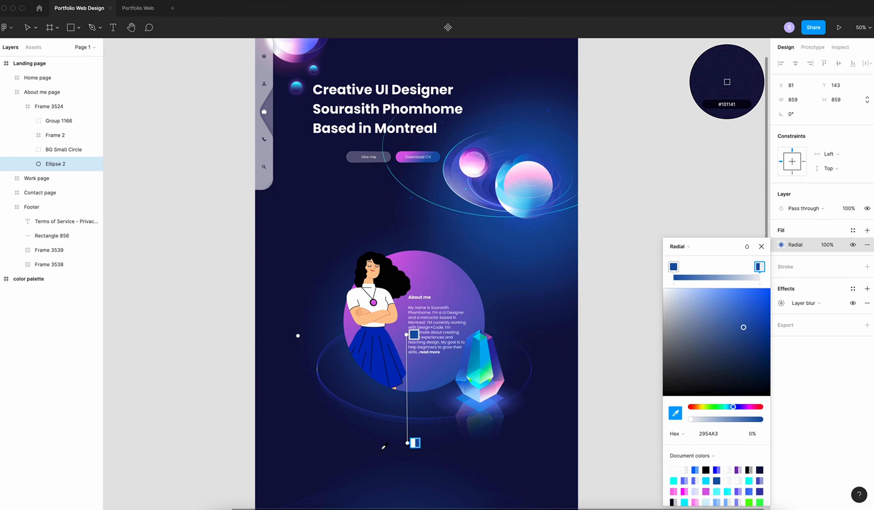
{"action": "left_click", "coordinate": [383, 452]}
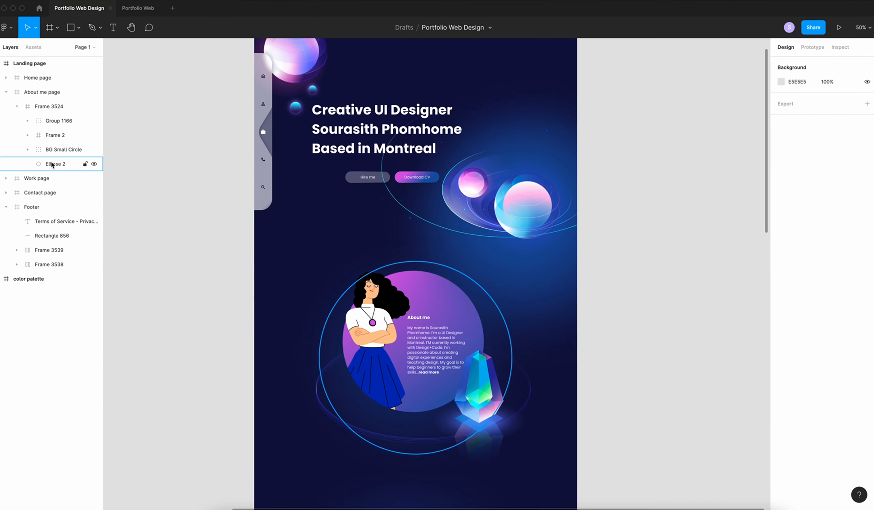
{"action": "left_click", "coordinate": [55, 164]}
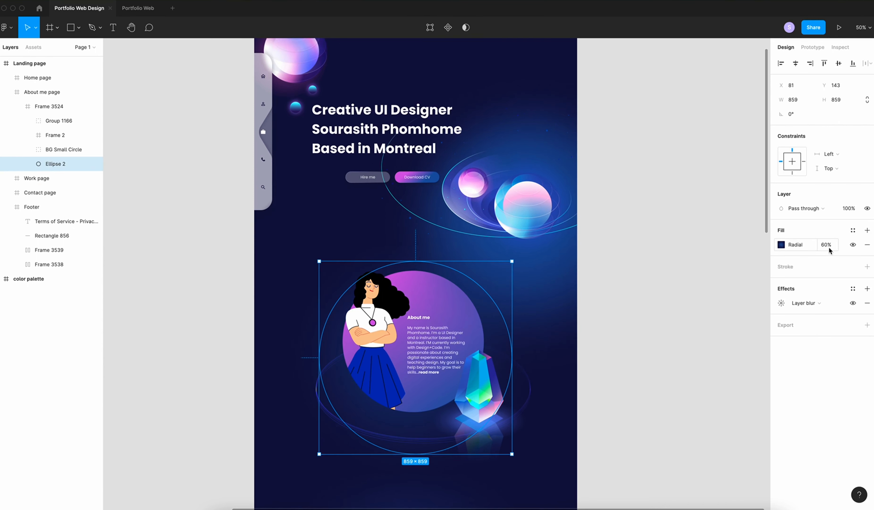
{"action": "left_click", "coordinate": [625, 327]}
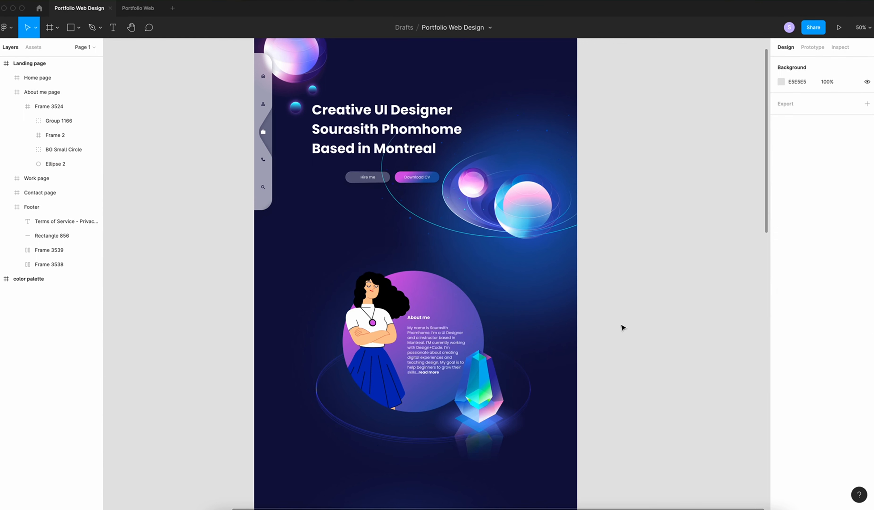
{"action": "scroll", "coordinate": [624, 324], "scroll_direction": "up", "scroll_amount": 2}
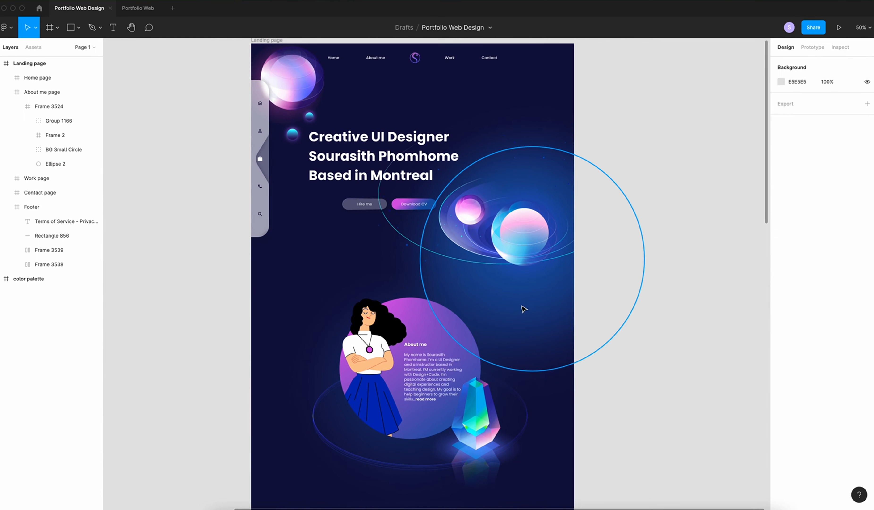
Give the hero glow's outer gradient stop the dark navy background colour
{"action": "left_click", "coordinate": [523, 309]}
{"action": "left_click", "coordinate": [781, 244]}
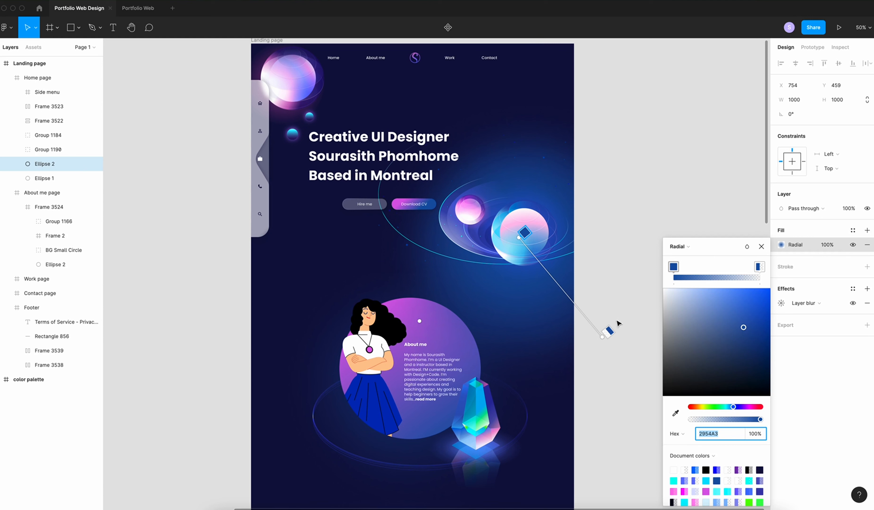
{"action": "left_click", "coordinate": [607, 332]}
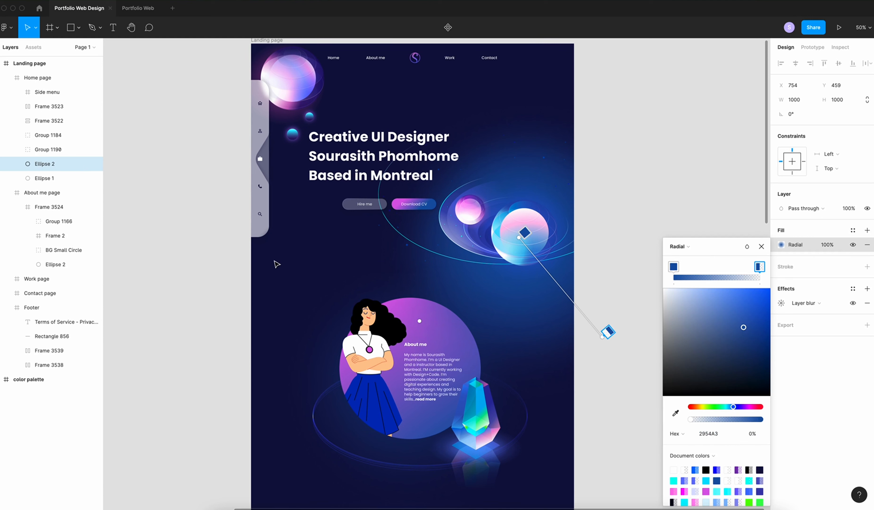
{"action": "key", "text": "i"}
{"action": "left_click", "coordinate": [275, 262]}
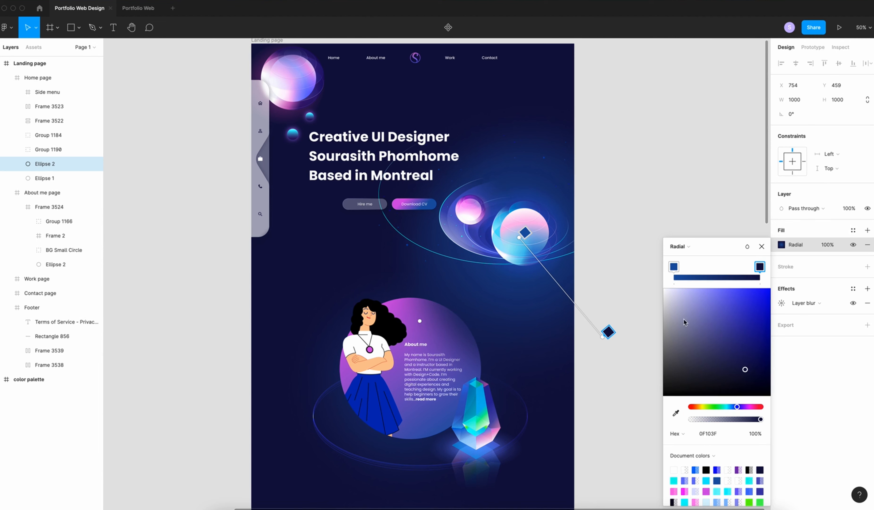
{"action": "left_click", "coordinate": [761, 246]}
Scale the hero glow to 808 px and set its fill opacity to 60%
{"action": "key", "text": "k"}
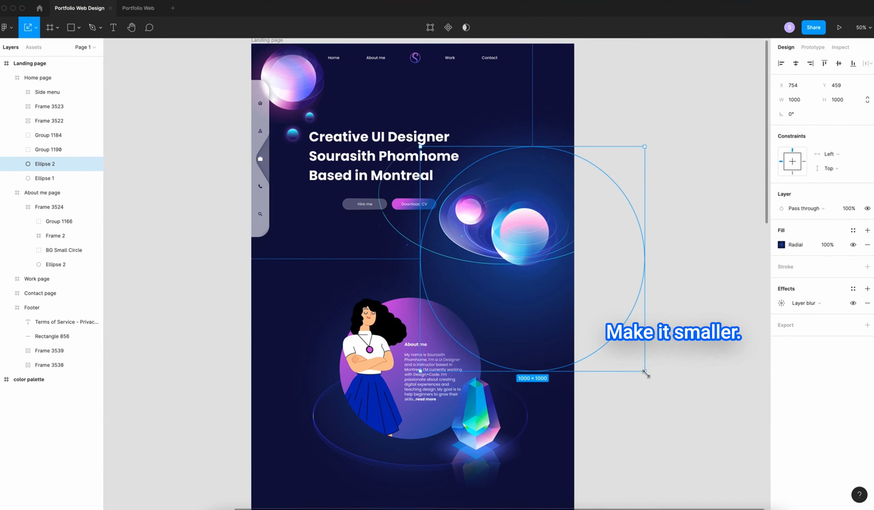
{"action": "left_click_drag", "start_coordinate": [644, 370], "coordinate": [596, 315]}
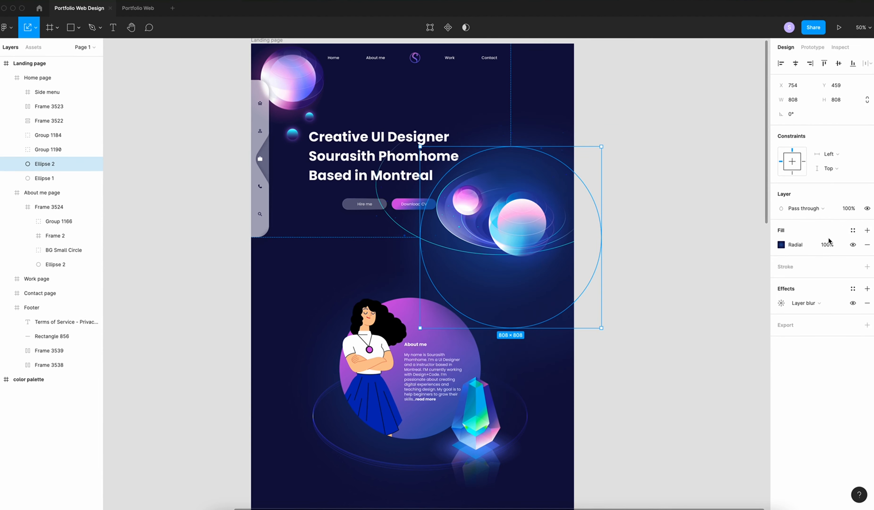
{"action": "left_click", "coordinate": [833, 245]}
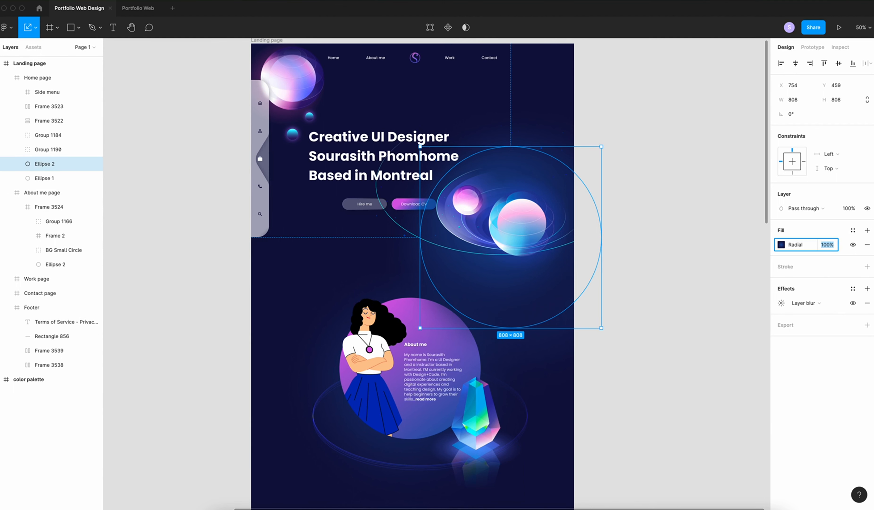
{"action": "key", "text": "Return"}
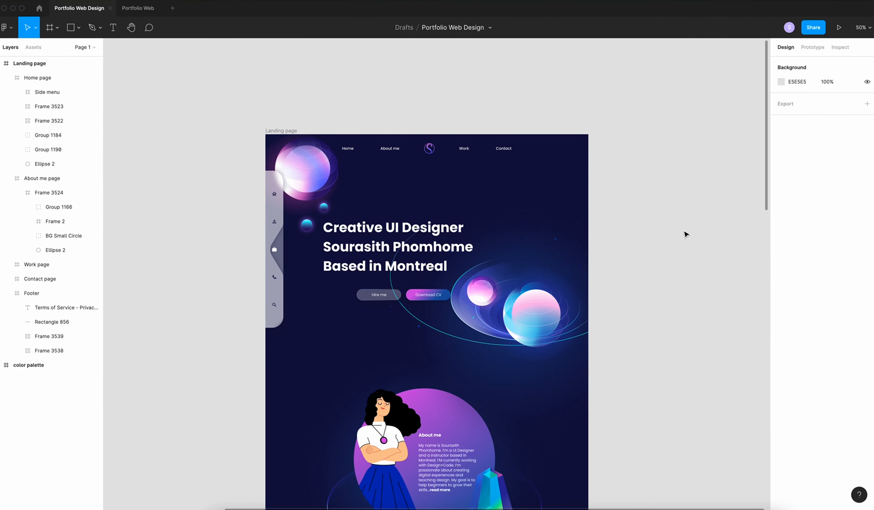
Reduce the hero headline text layer's line height from 143.2% to 130%
{"action": "left_click", "coordinate": [378, 225], "text": "super"}
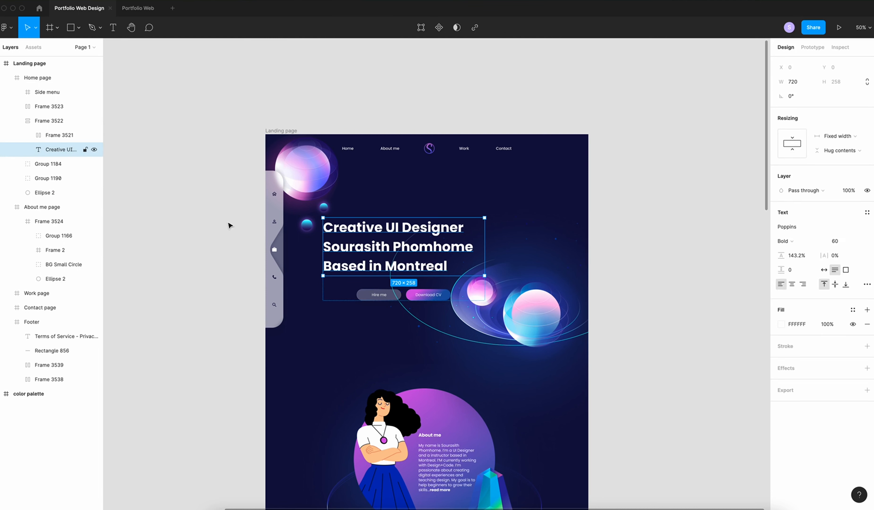
{"action": "left_click", "coordinate": [57, 139]}
{"action": "left_click", "coordinate": [56, 151]}
{"action": "left_click_drag", "start_coordinate": [802, 255], "coordinate": [792, 257]}
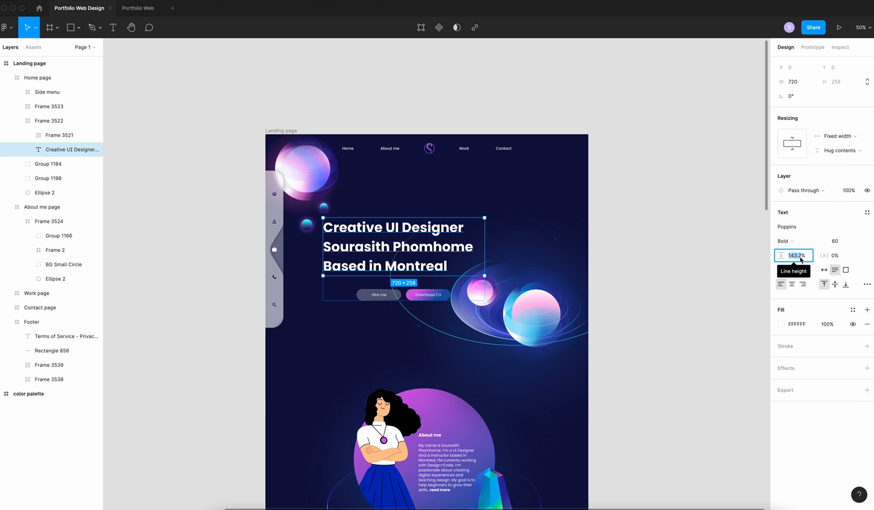
{"action": "type", "text": "1"}
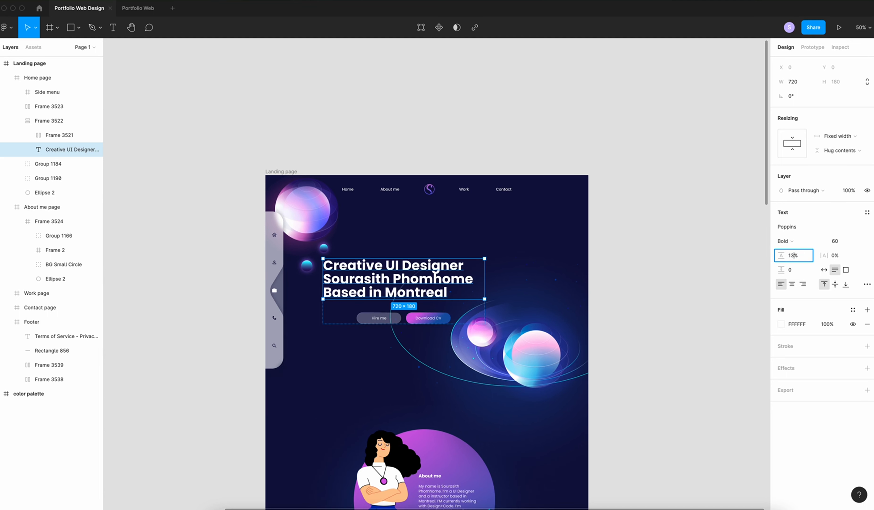
{"action": "key", "text": "Return"}
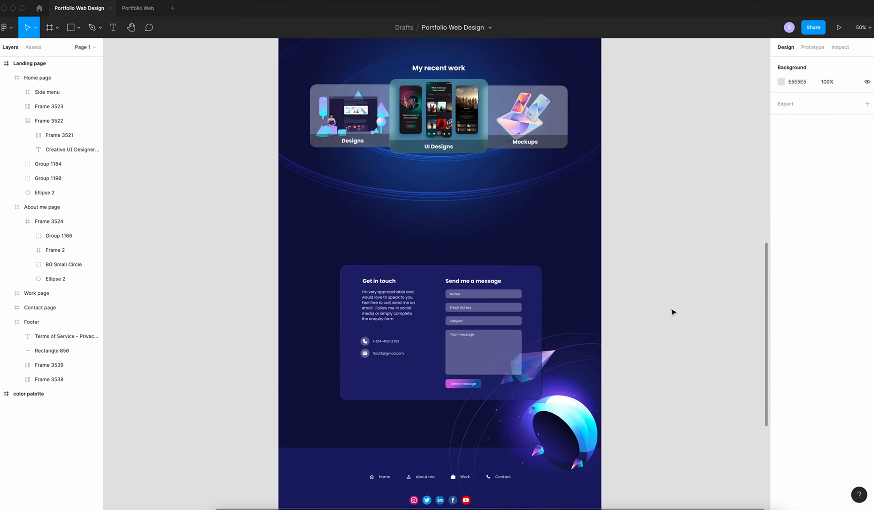
{"action": "key", "text": "minus"}
{"action": "scroll", "coordinate": [673, 312], "scroll_direction": "up", "scroll_amount": 3}
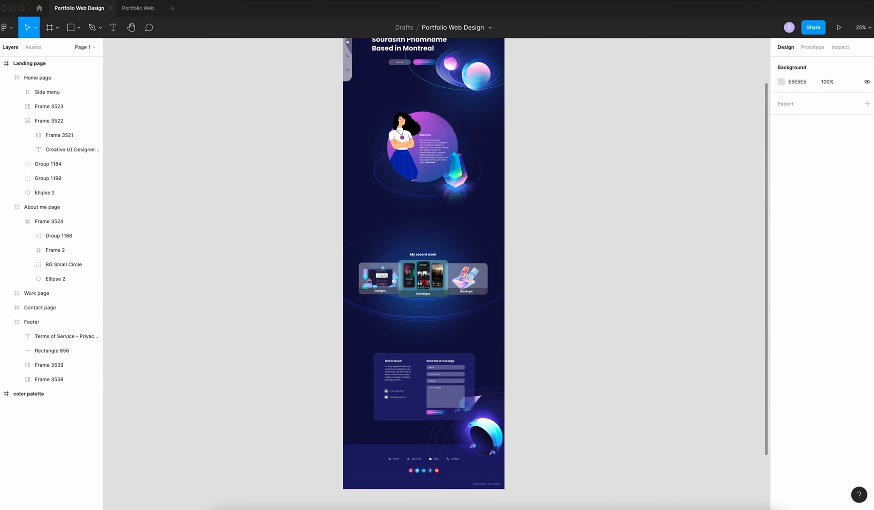
Paste the Designer/sitting/working illustration and place it left of the contact card
{"action": "key", "text": "ctrl+v"}
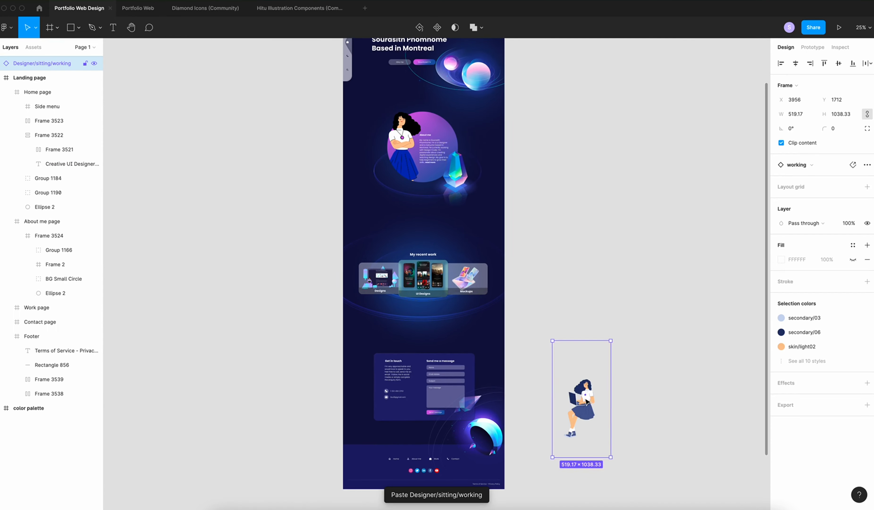
{"action": "left_click_drag", "start_coordinate": [581, 400], "coordinate": [384, 340]}
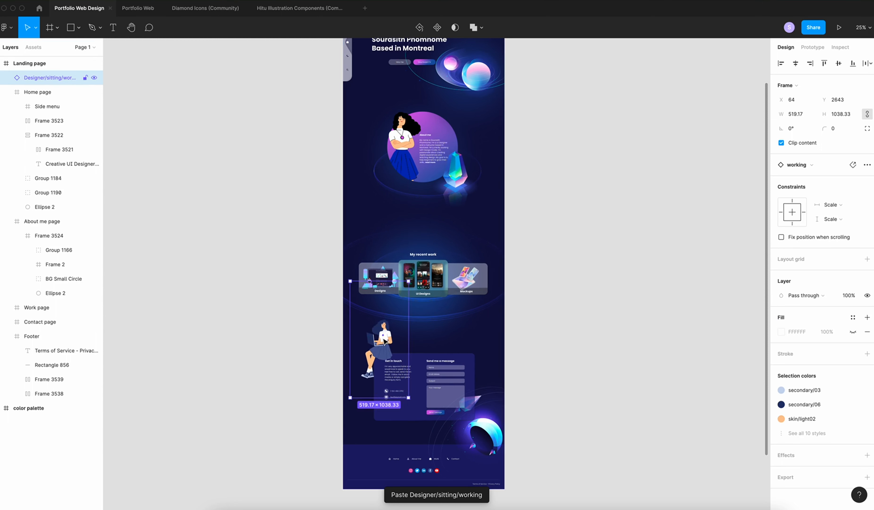
{"action": "scroll", "coordinate": [383, 339], "scroll_direction": "up", "scroll_amount": 3}
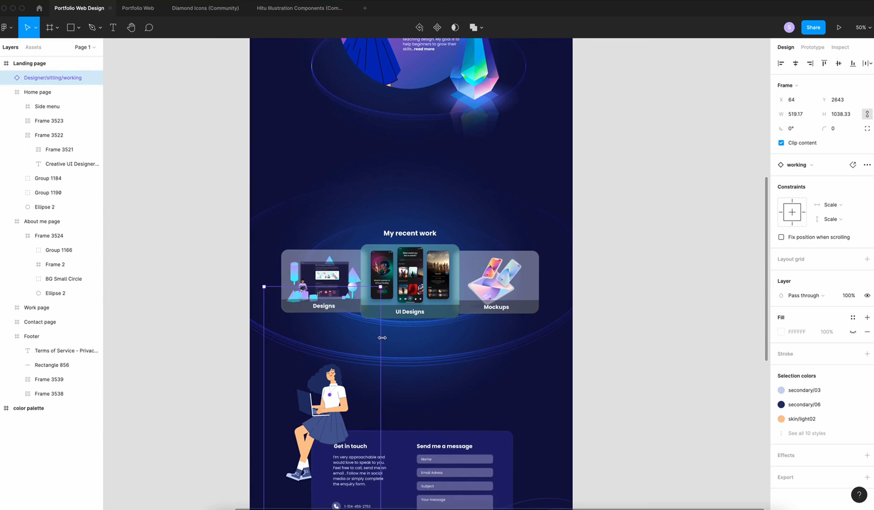
{"action": "scroll", "coordinate": [382, 338], "scroll_direction": "up", "scroll_amount": 3}
{"action": "scroll", "coordinate": [383, 339], "scroll_direction": "down", "scroll_amount": 5}
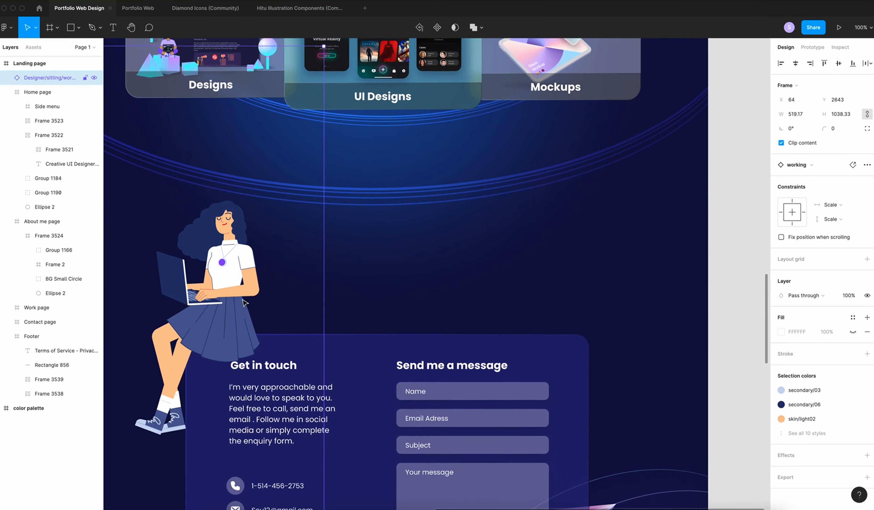
{"action": "left_click_drag", "start_coordinate": [244, 301], "coordinate": [222, 307]}
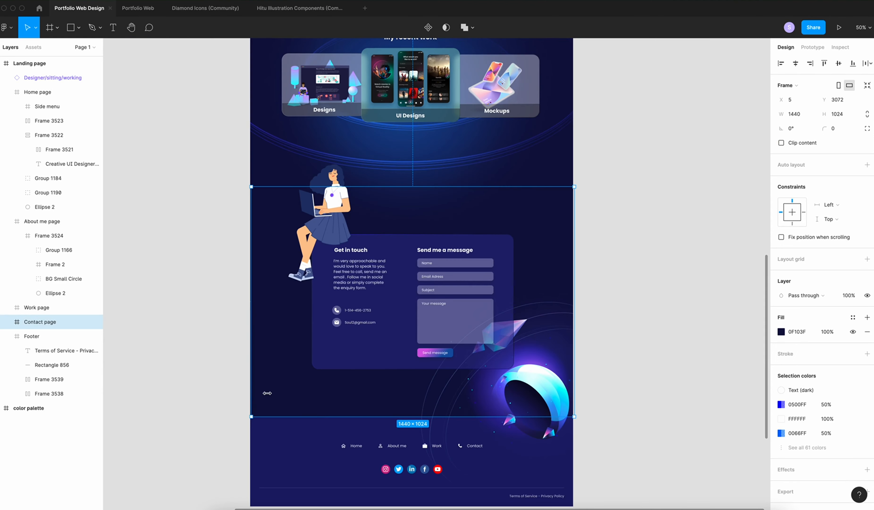
{"action": "key", "text": "Escape"}
Paste the purple ringed planet into the contact section's bottom-left
{"action": "right_click", "coordinate": [168, 393]}
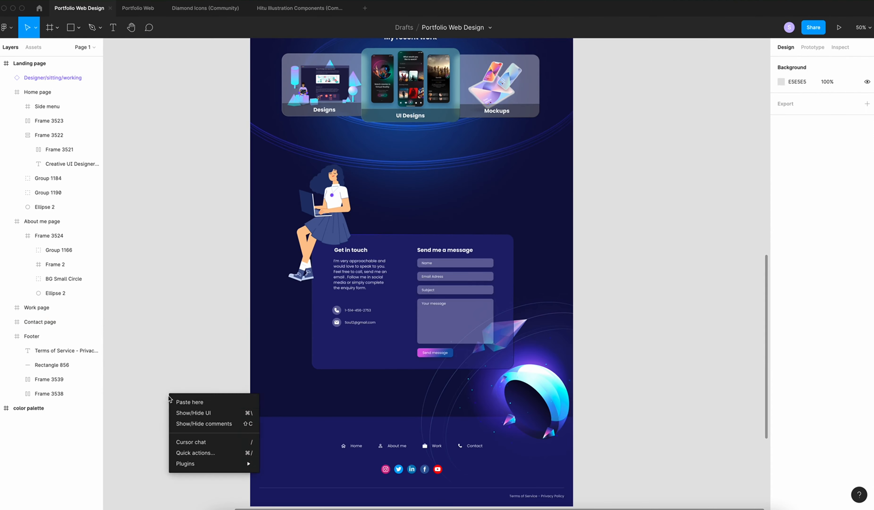
{"action": "left_click", "coordinate": [185, 401]}
{"action": "left_click_drag", "start_coordinate": [212, 451], "coordinate": [289, 425]}
{"action": "left_click", "coordinate": [188, 431]}
{"action": "scroll", "coordinate": [189, 430], "scroll_direction": "right", "scroll_amount": 2}
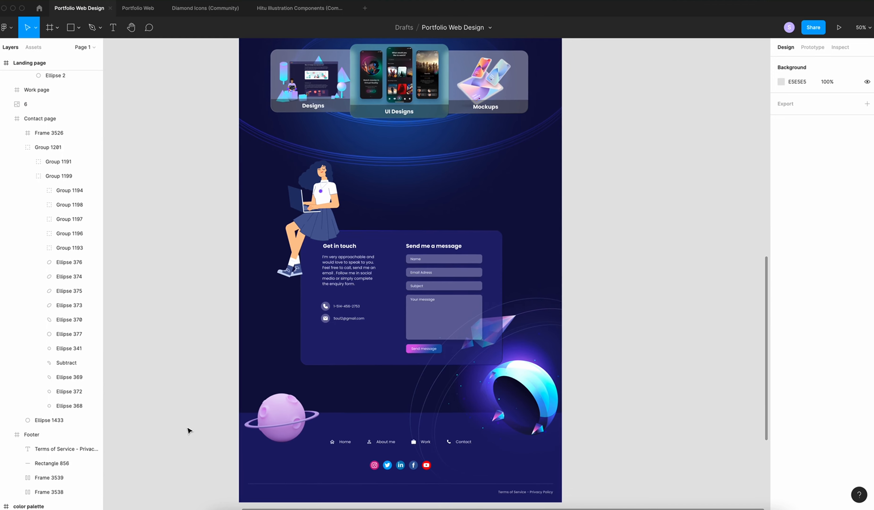
{"action": "key", "text": "ctrl+minus"}
{"action": "scroll", "coordinate": [189, 430], "scroll_direction": "up", "scroll_amount": 4}
{"action": "scroll", "coordinate": [189, 431], "scroll_direction": "right", "scroll_amount": 2}
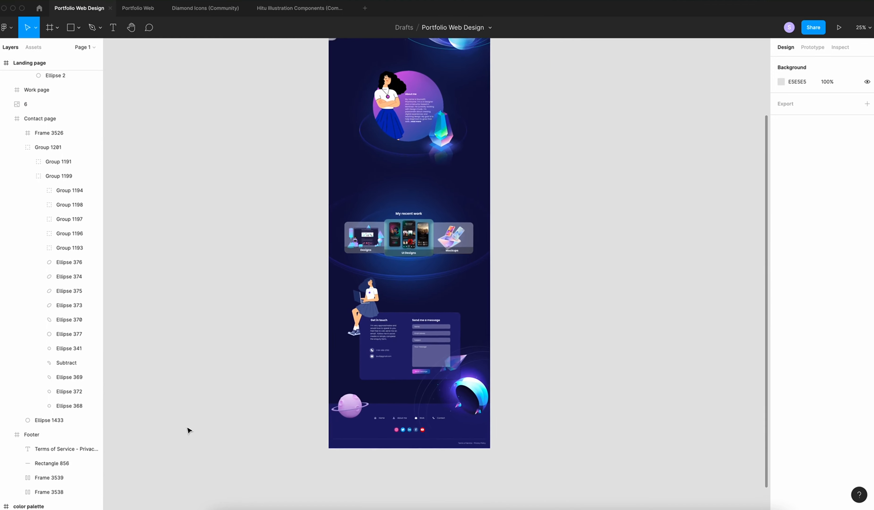